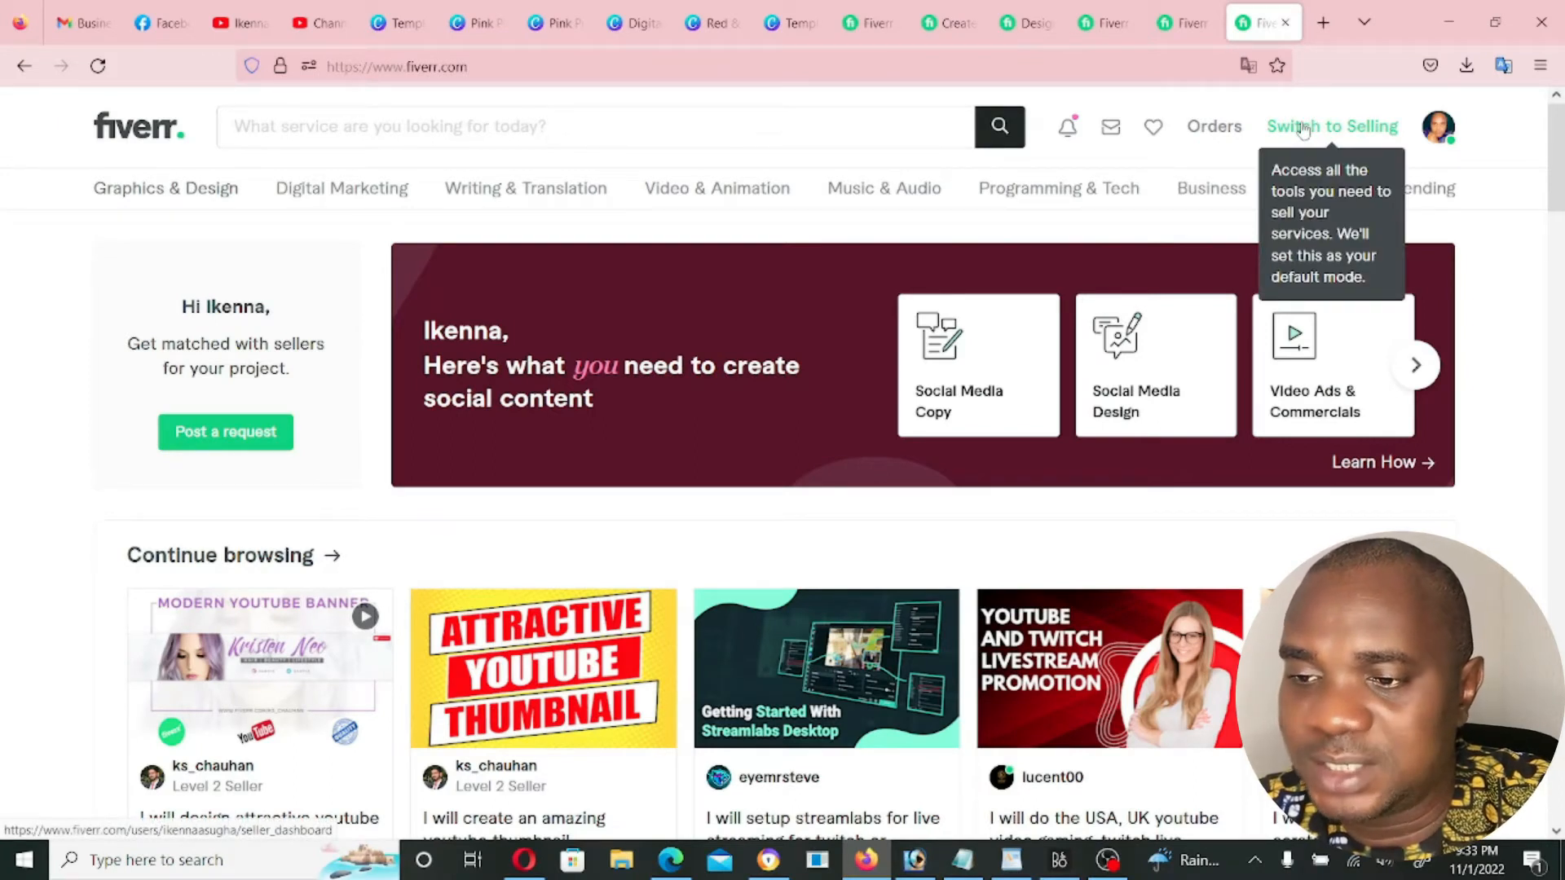
Switch the account to selling mode and start creating a new gig from the Gigs page
left_click(1304, 129)
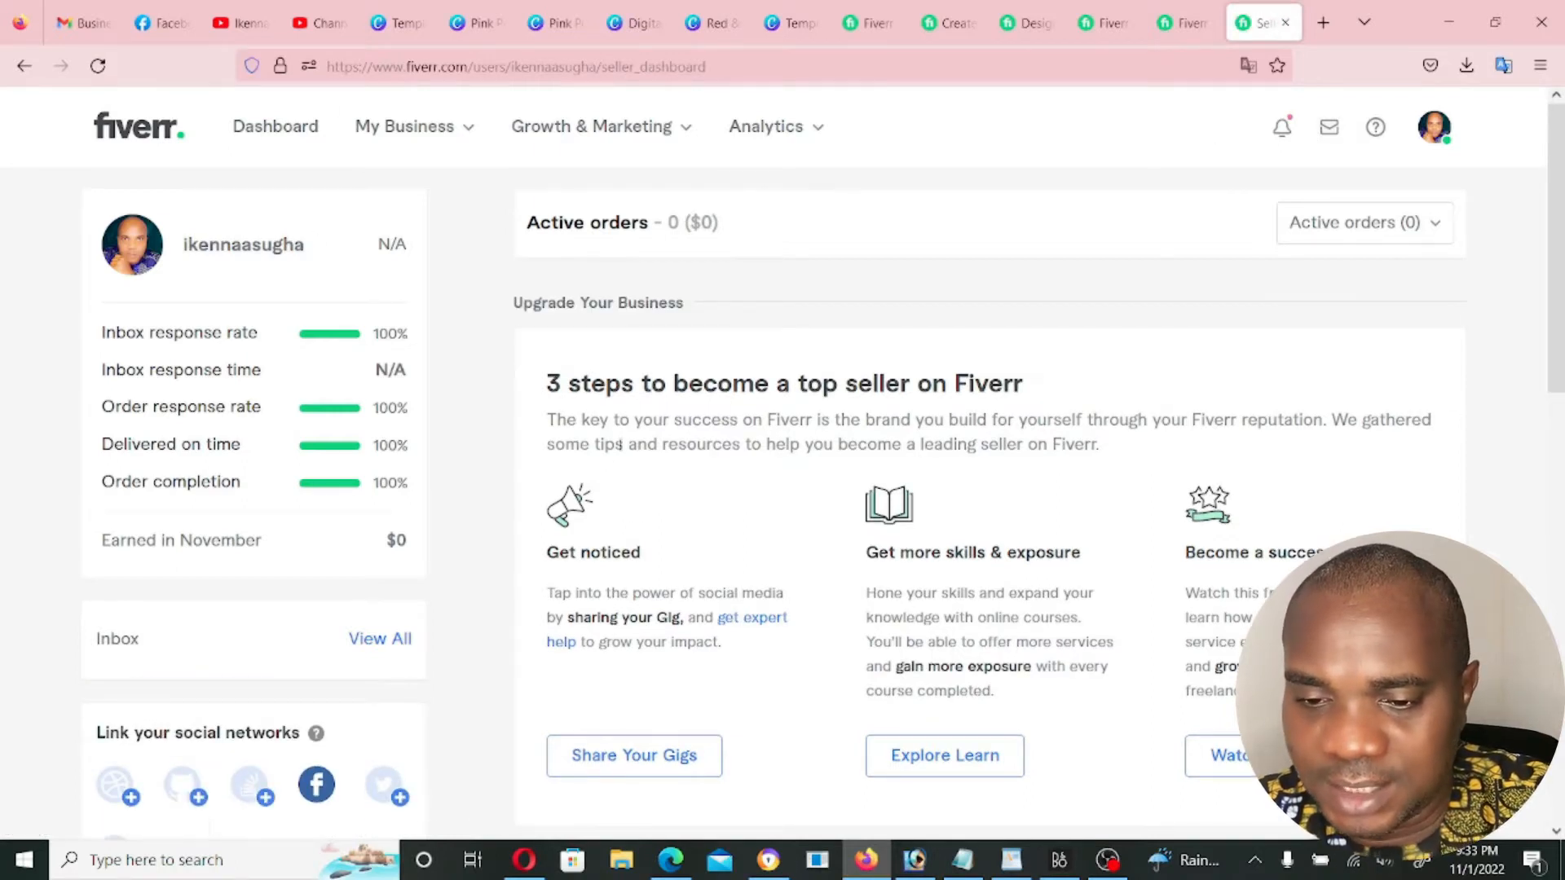
scroll(885, 405, "down", 3)
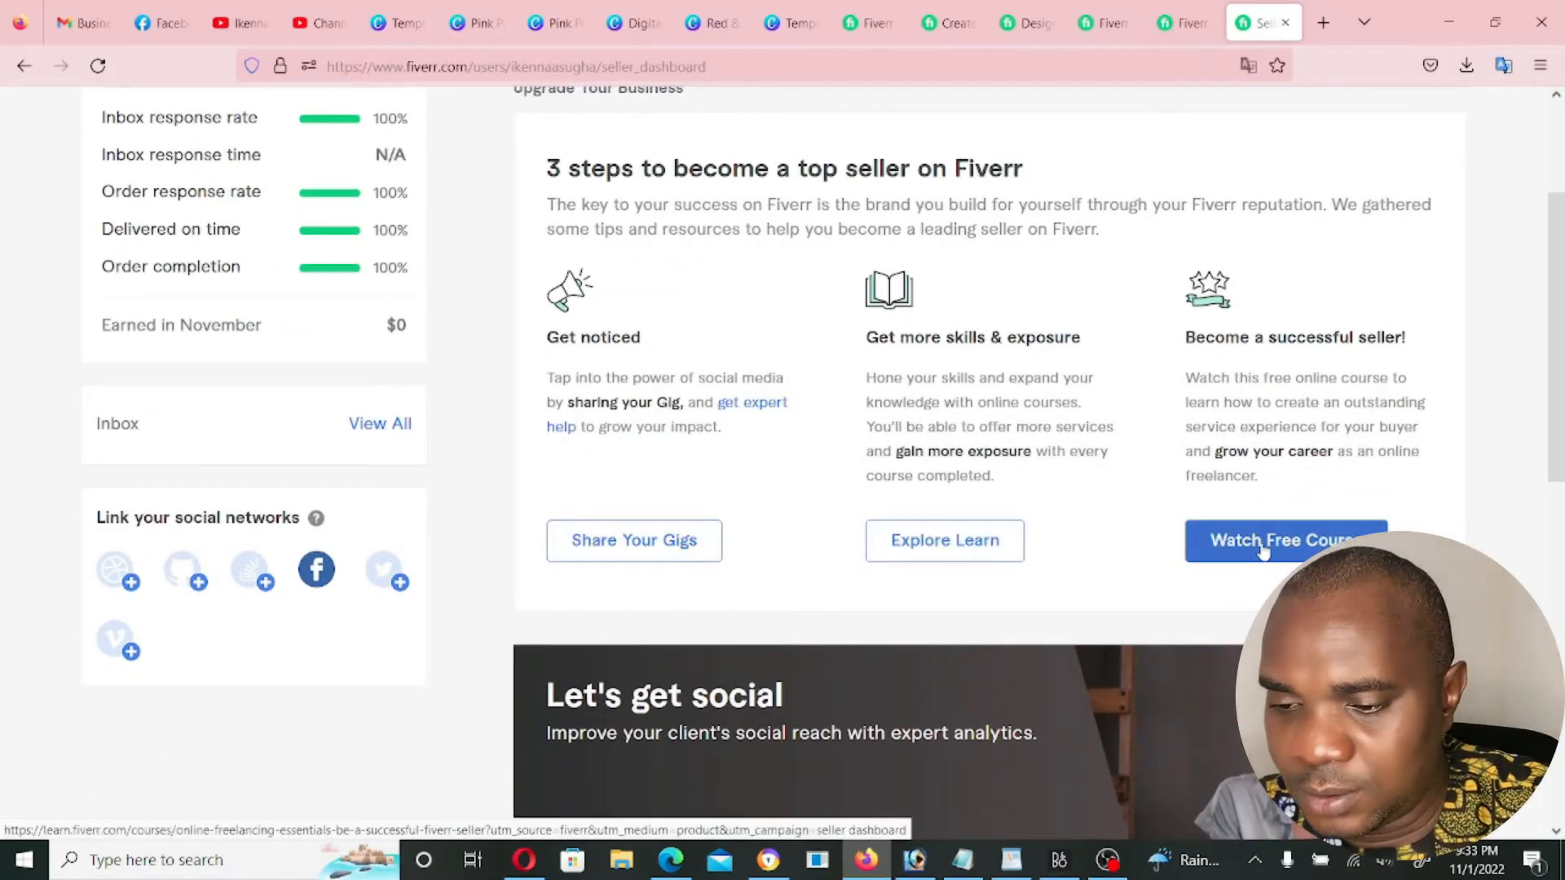
scroll(1059, 408, "up", 3)
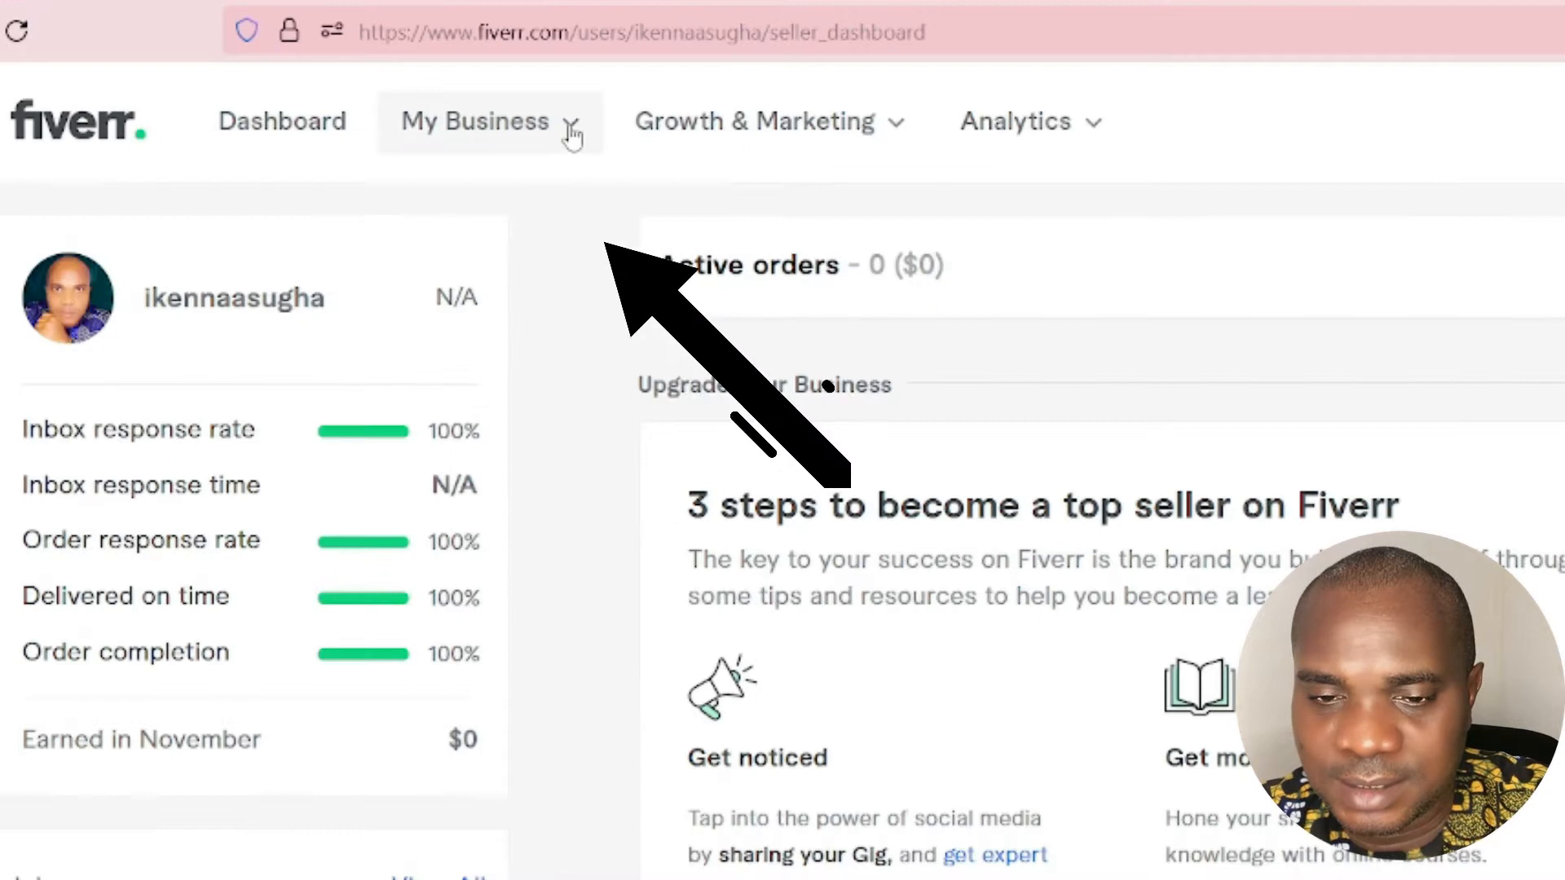
left_click(467, 132)
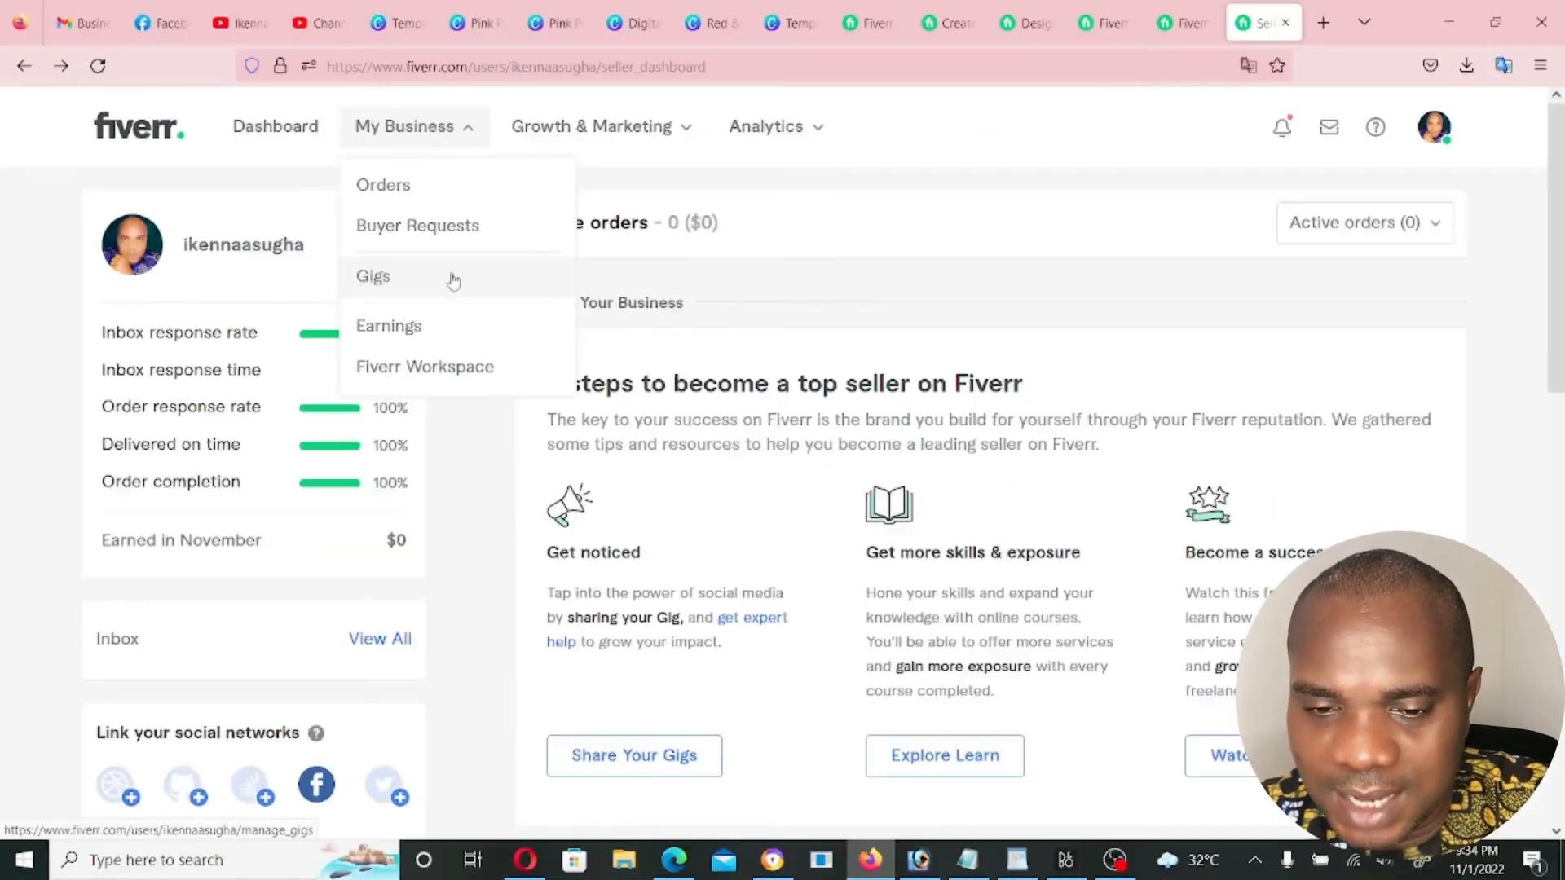
left_click(549, 355)
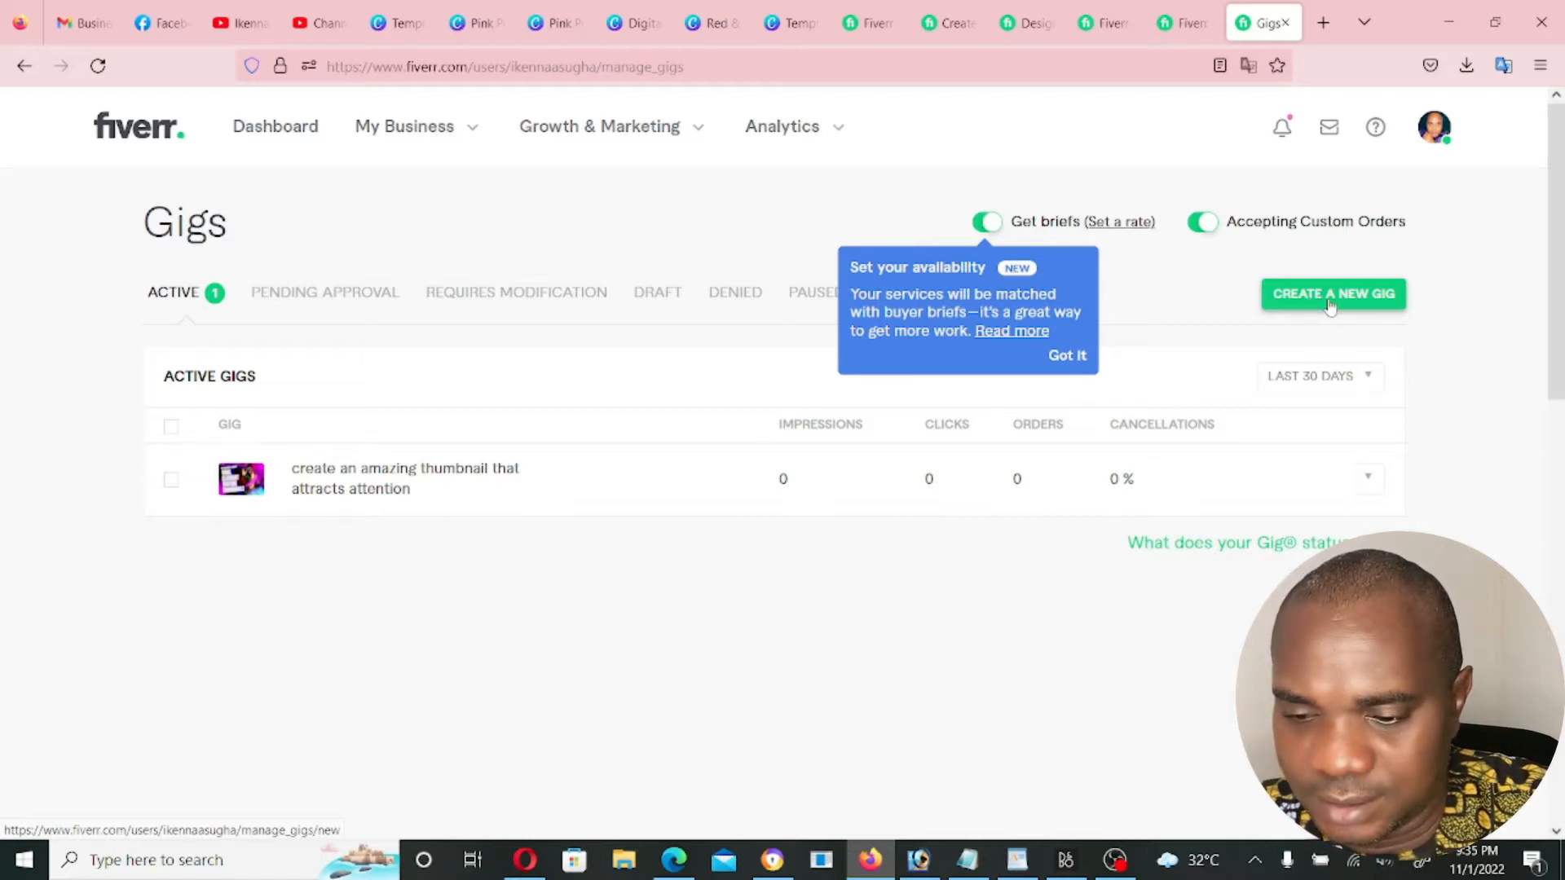
left_click(1330, 306)
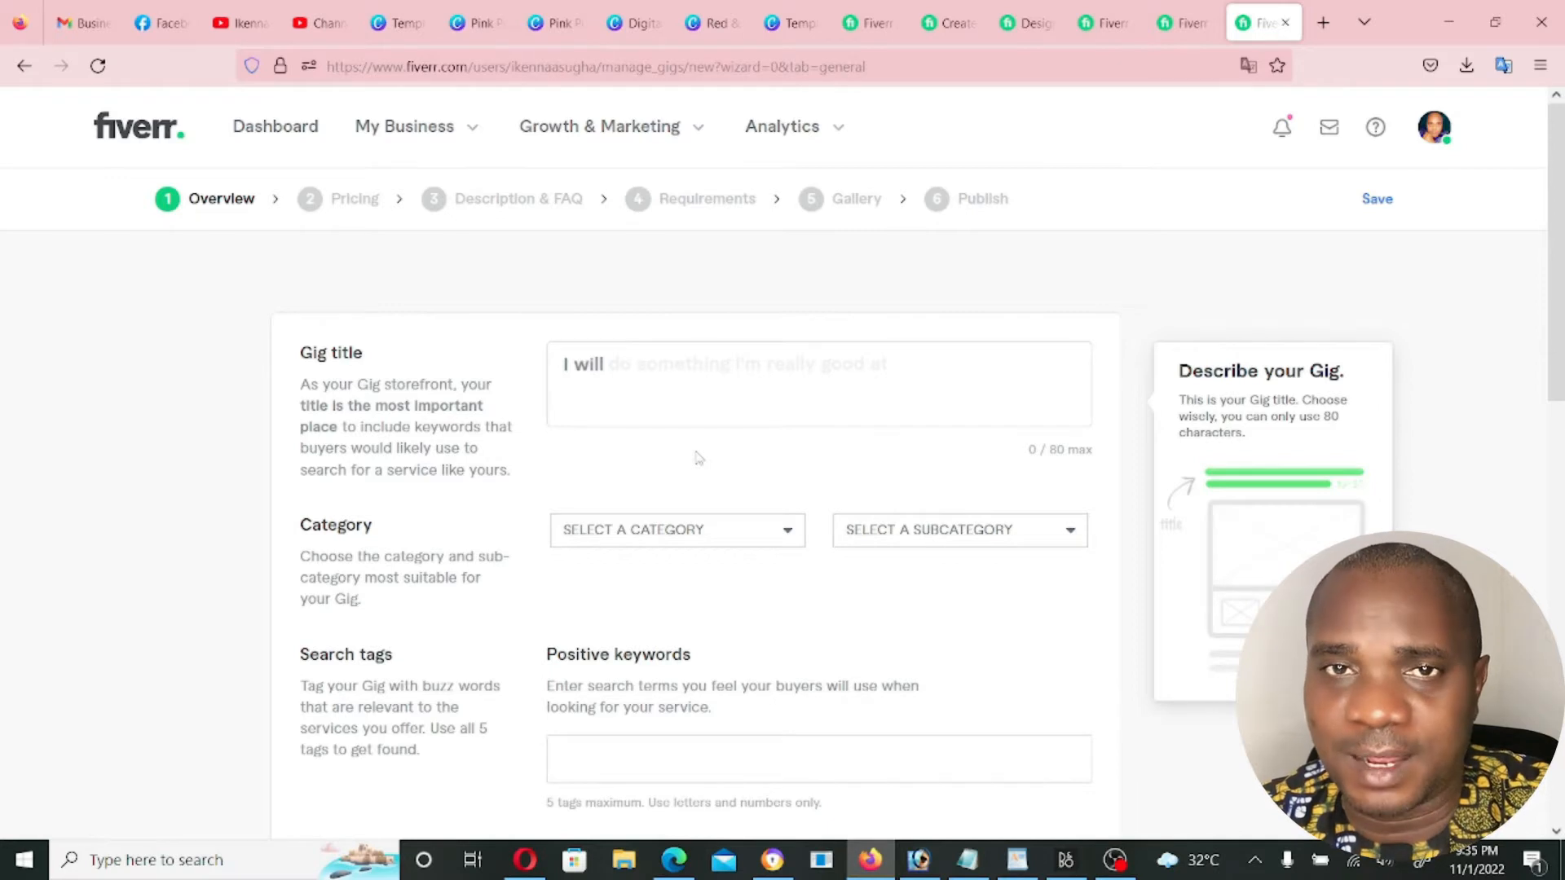
Switch to the Notepad notes and review the prepared Basic, Standard and Premium package prices
scroll(699, 458, "down", 1)
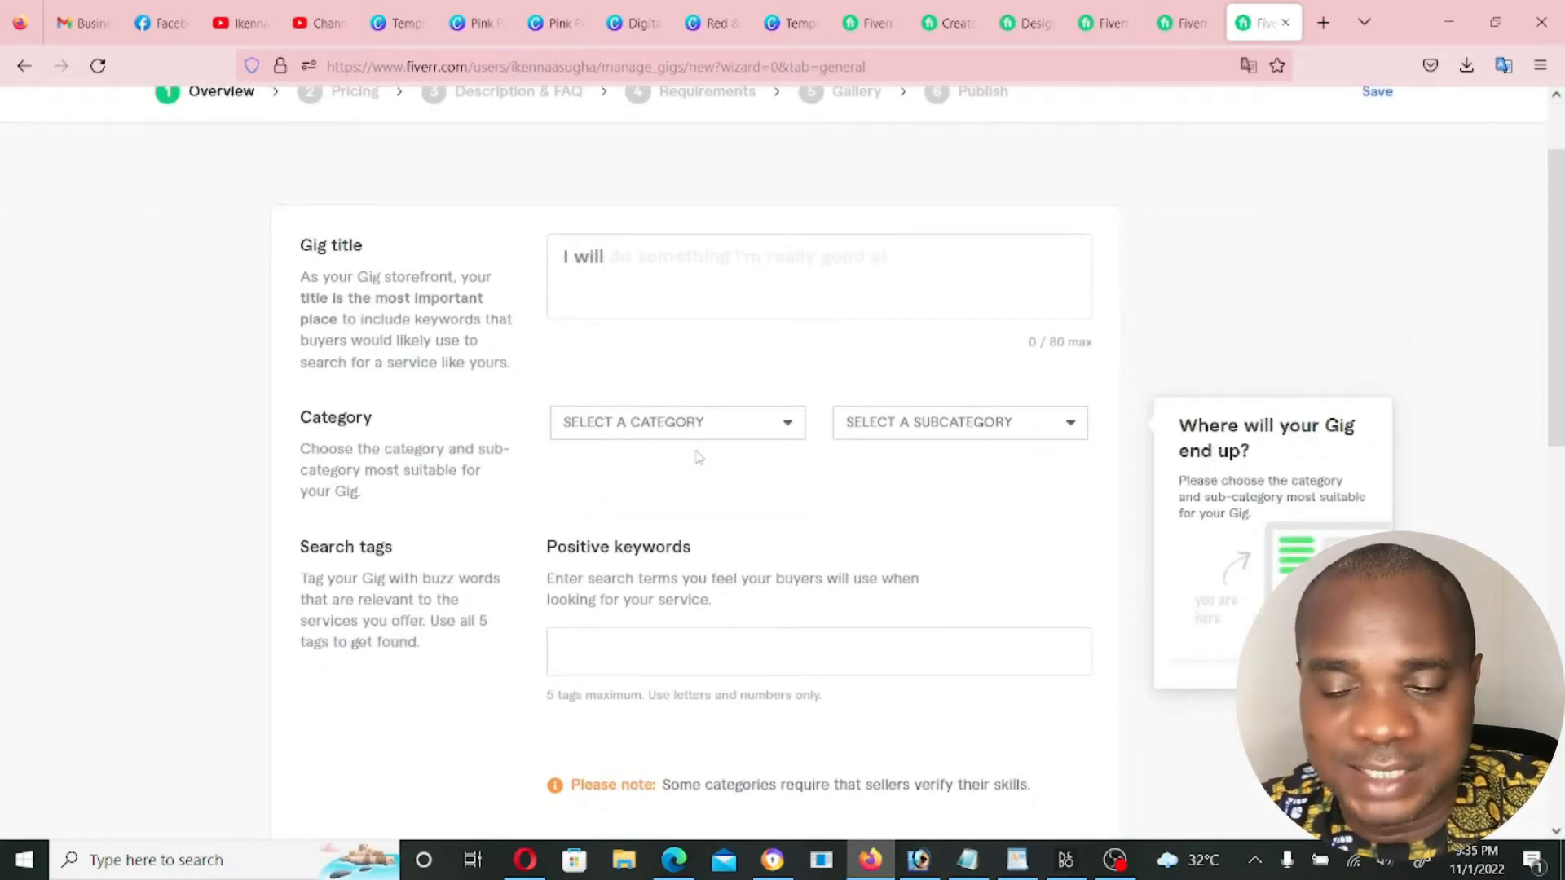
left_click(707, 277)
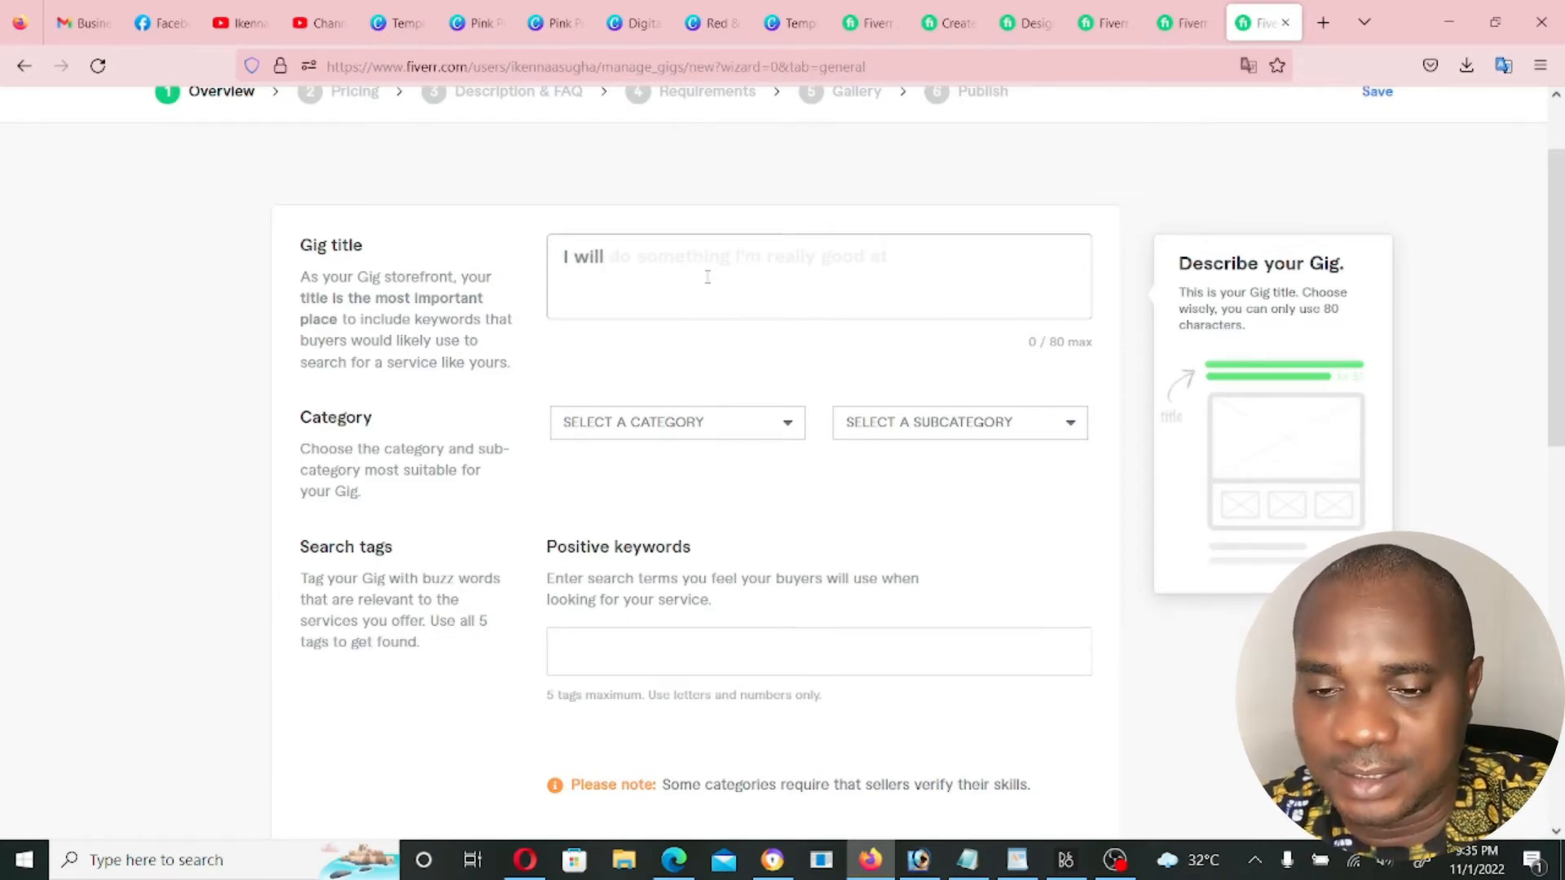
left_click(975, 870)
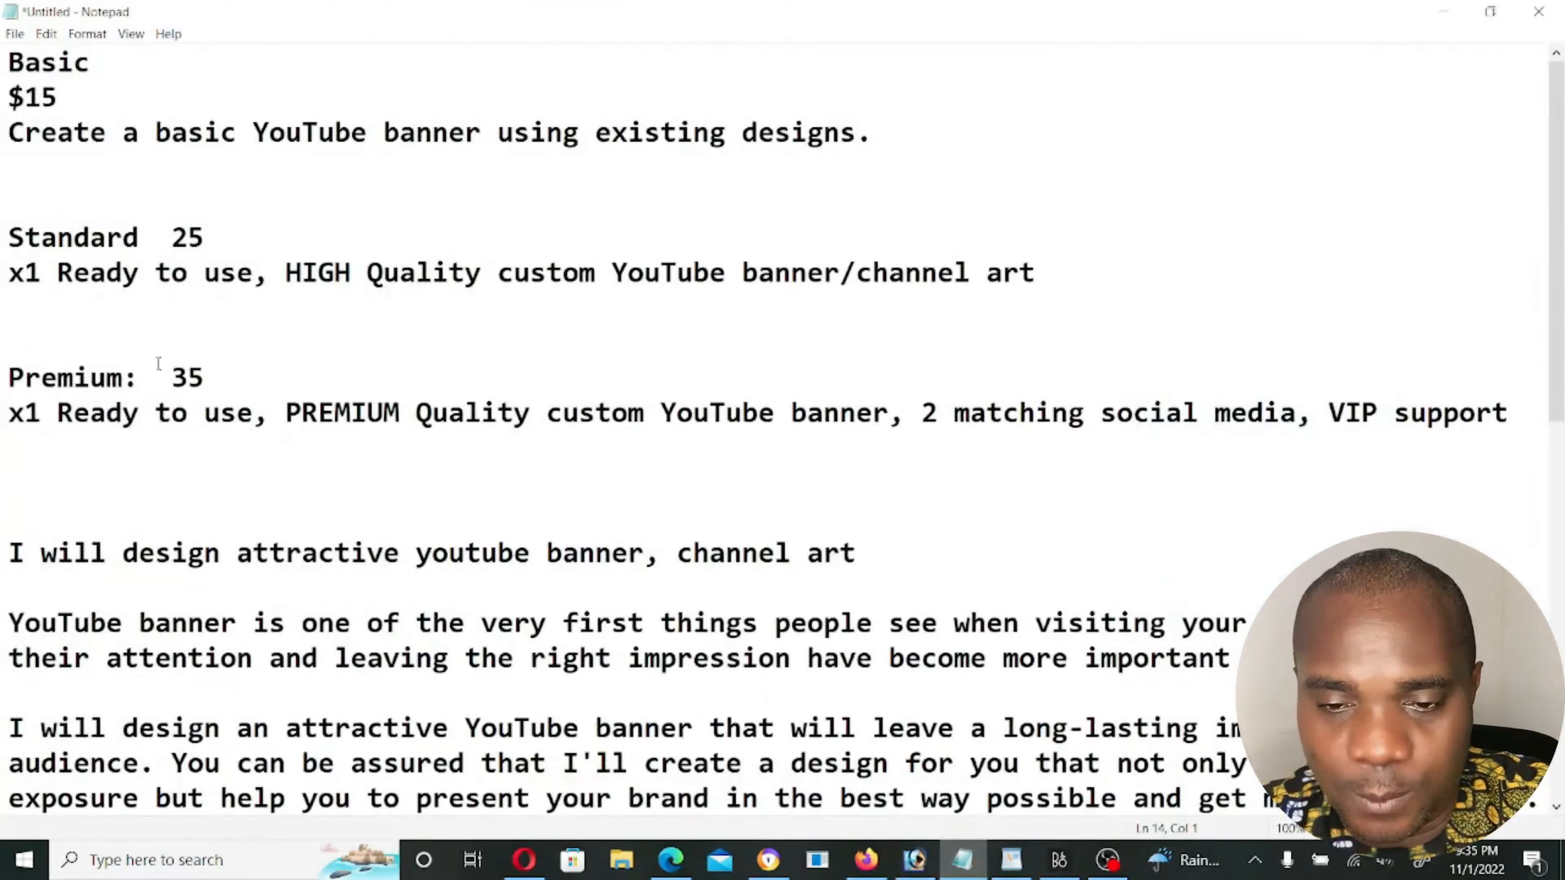
scroll(263, 399, "down", 2)
scroll(264, 396, "up", 2)
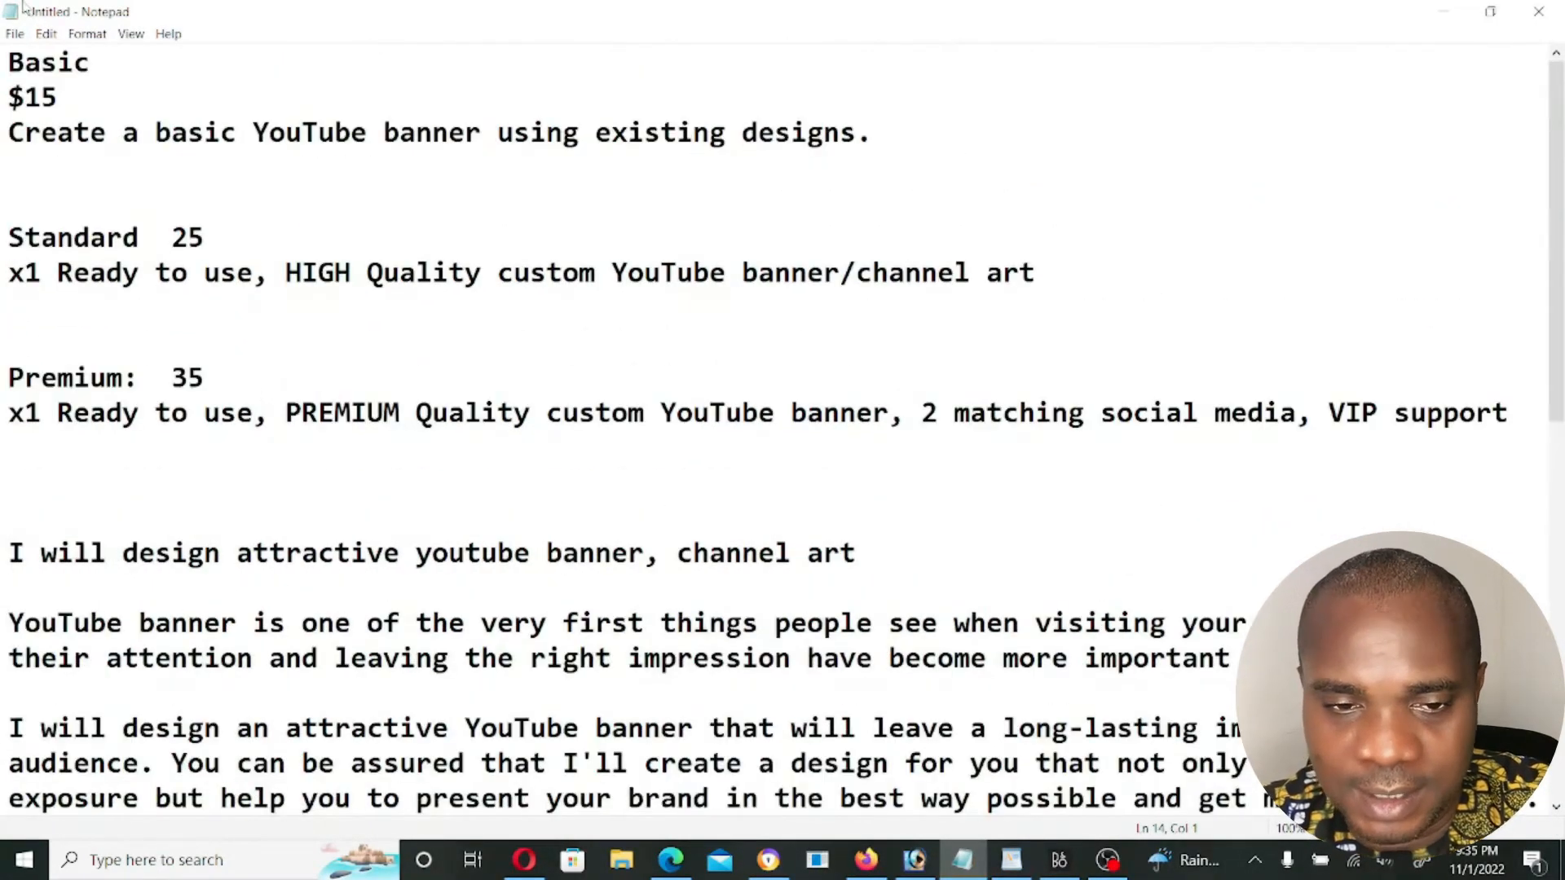
left_click_drag(78, 98, 3, 98)
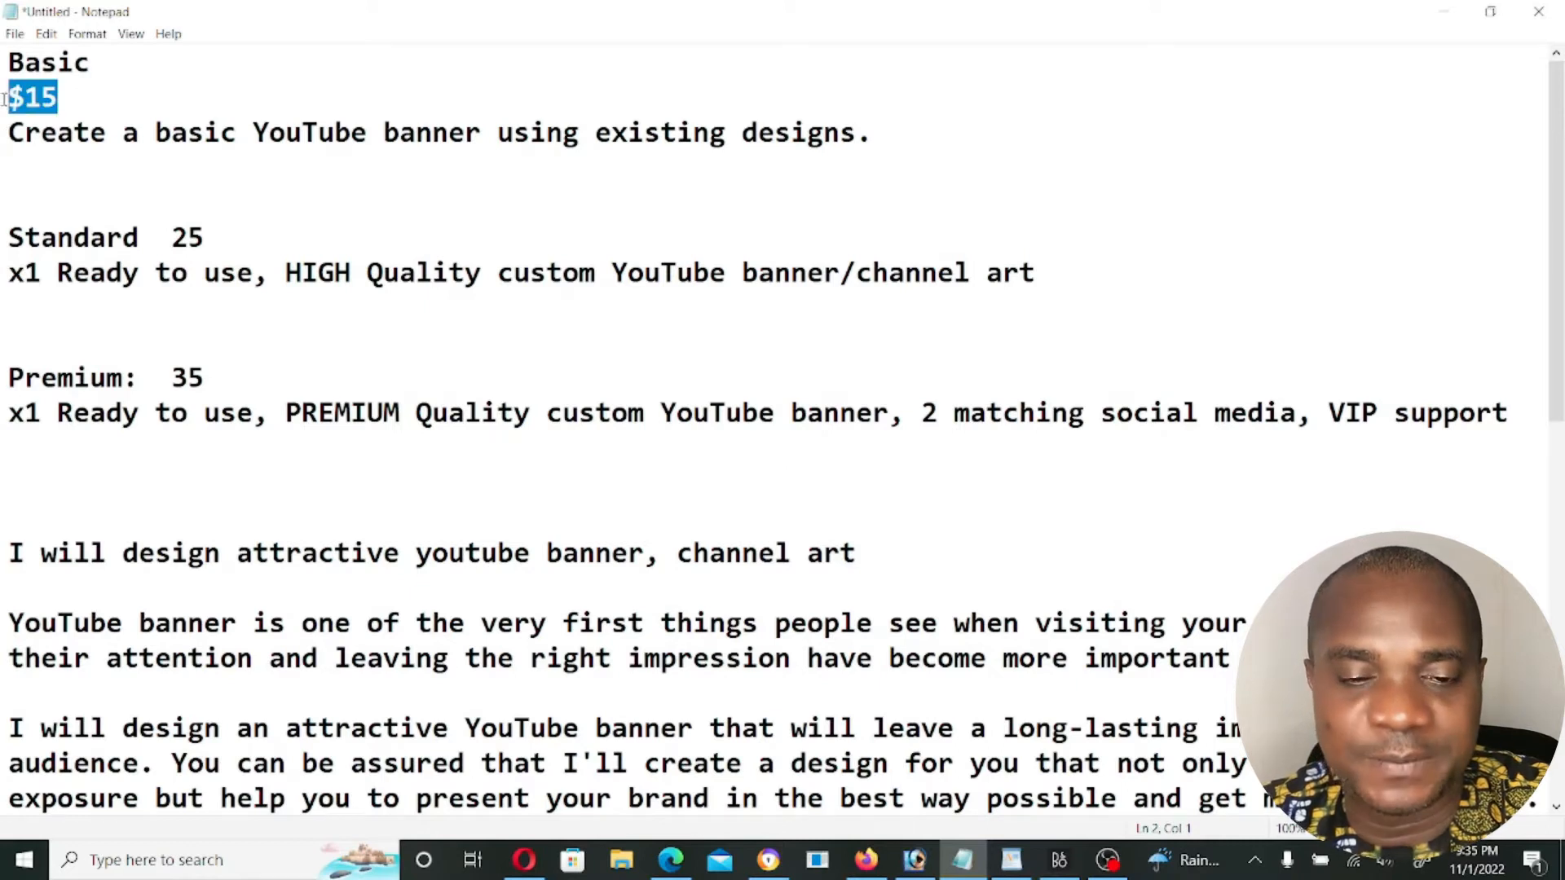
left_click_drag(219, 238, 4, 238)
left_click_drag(222, 375, 4, 371)
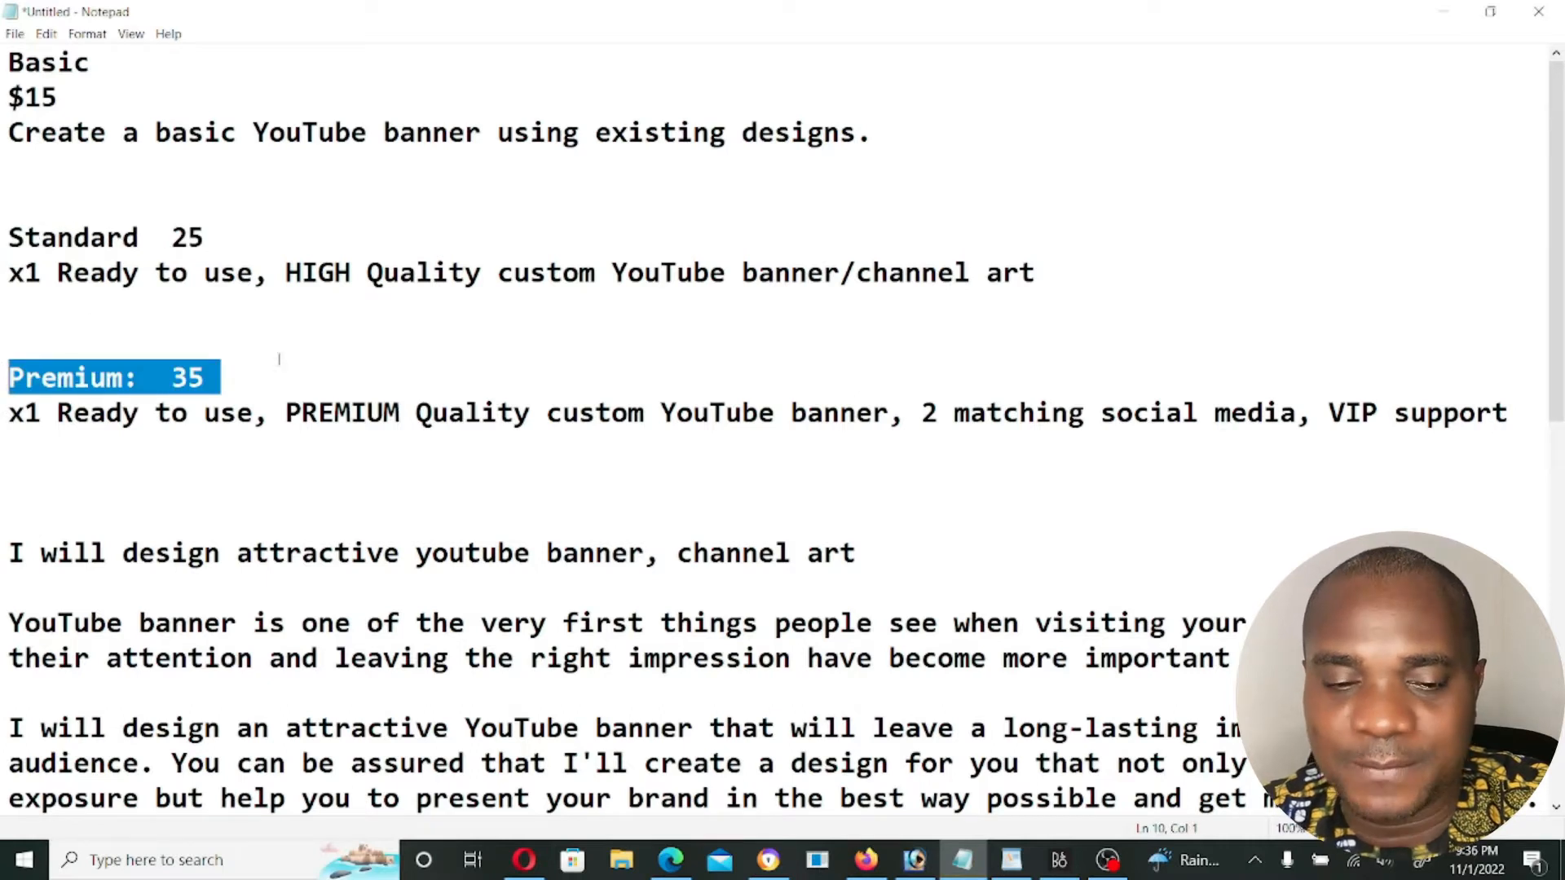
scroll(279, 359, "down", 1)
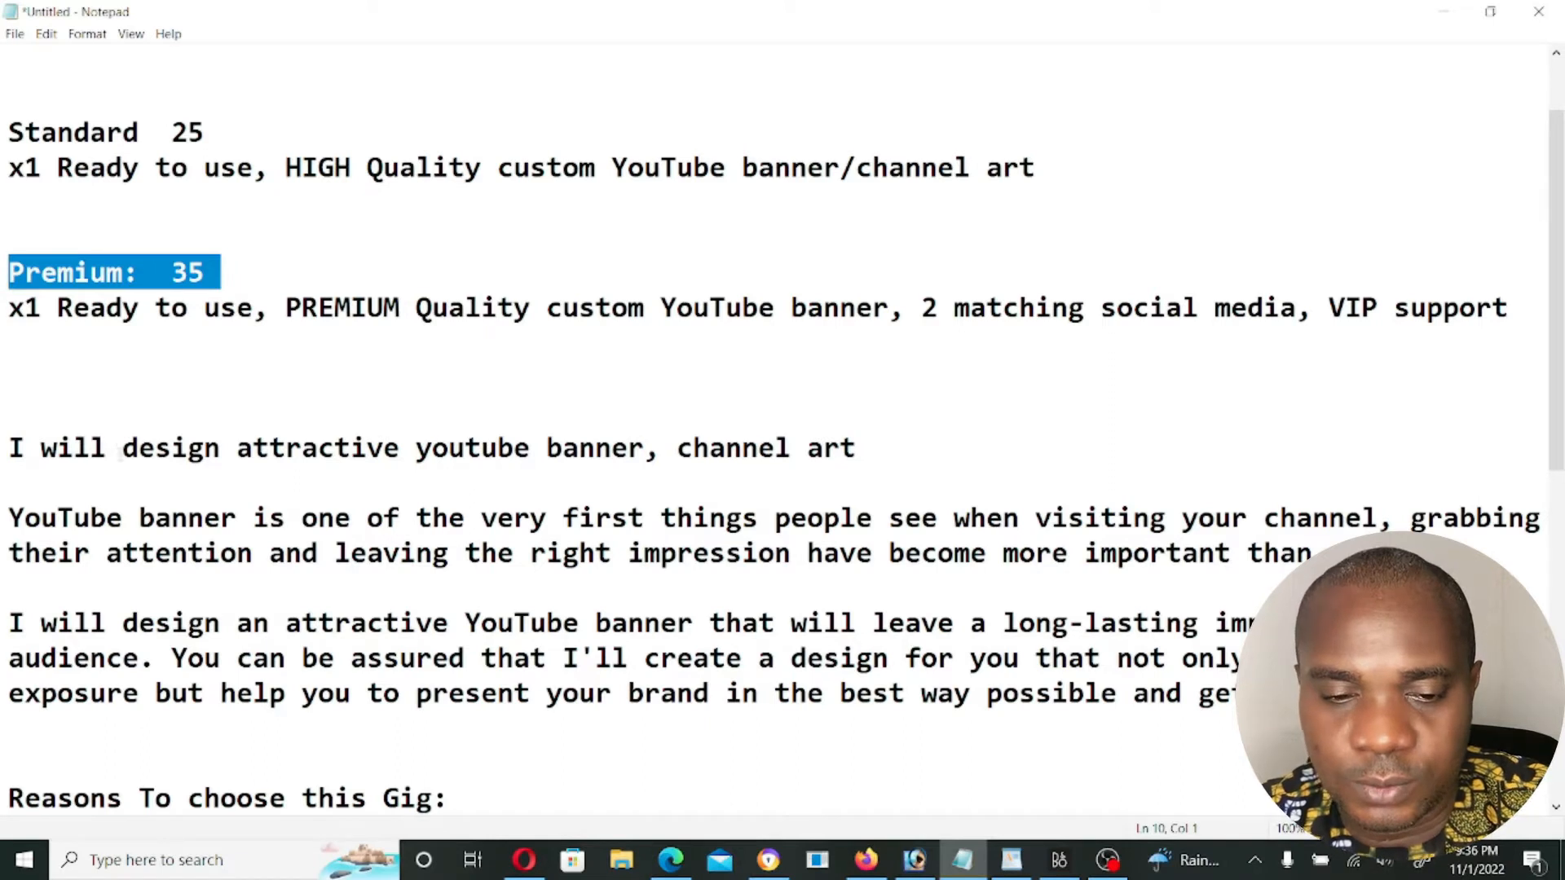
Copy the prepared title from Notepad into the Fiverr gig title, correcting it to "design attractive YouTube banner, channel art"
left_click_drag(121, 448, 856, 462)
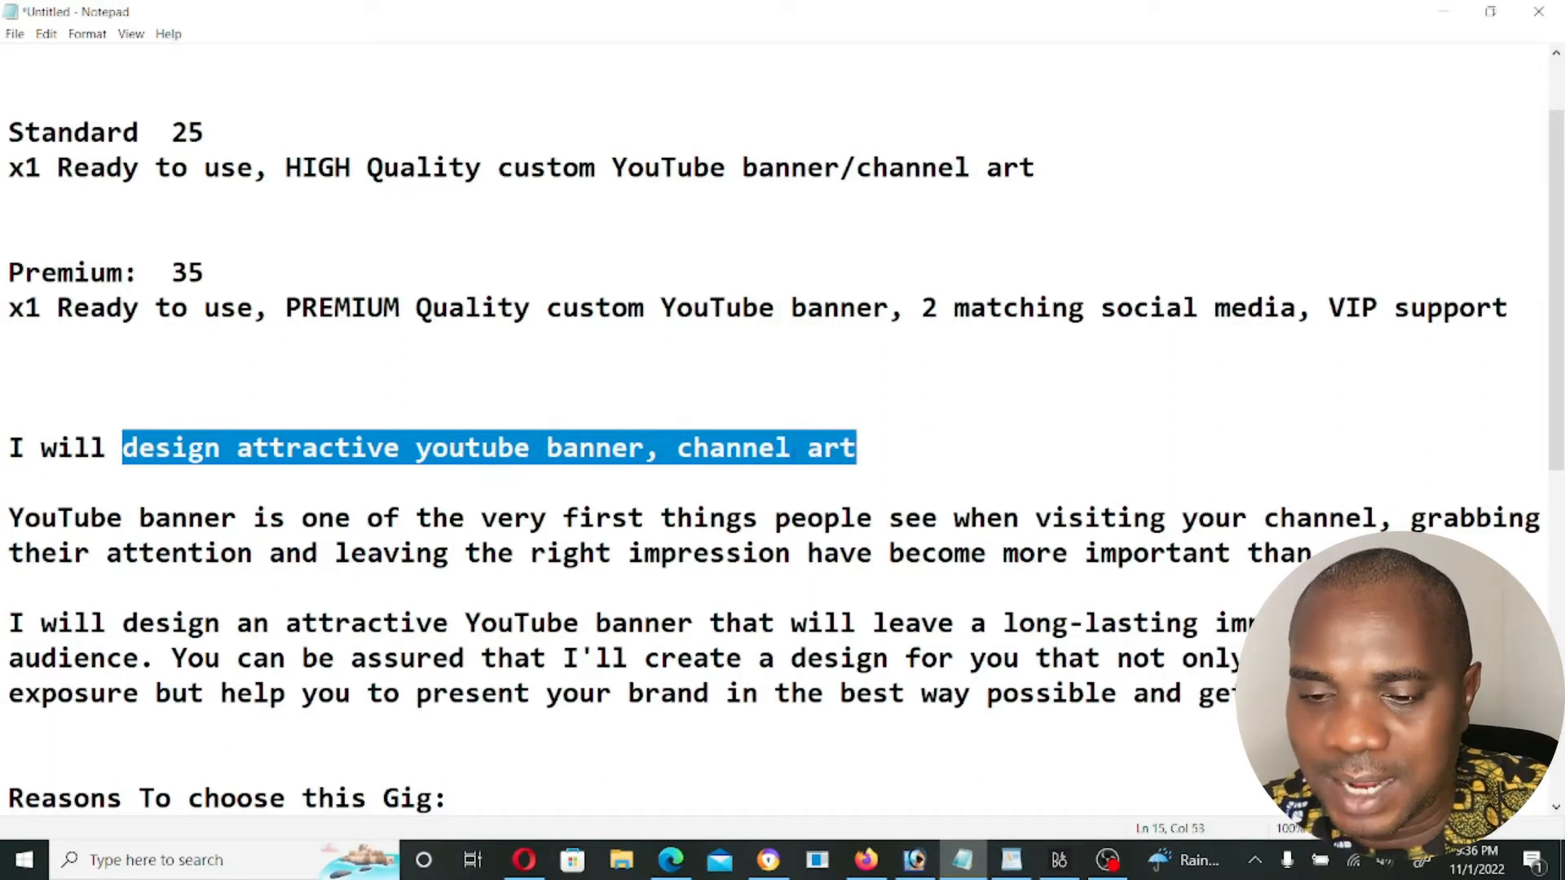
right_click(528, 454)
left_click(717, 513)
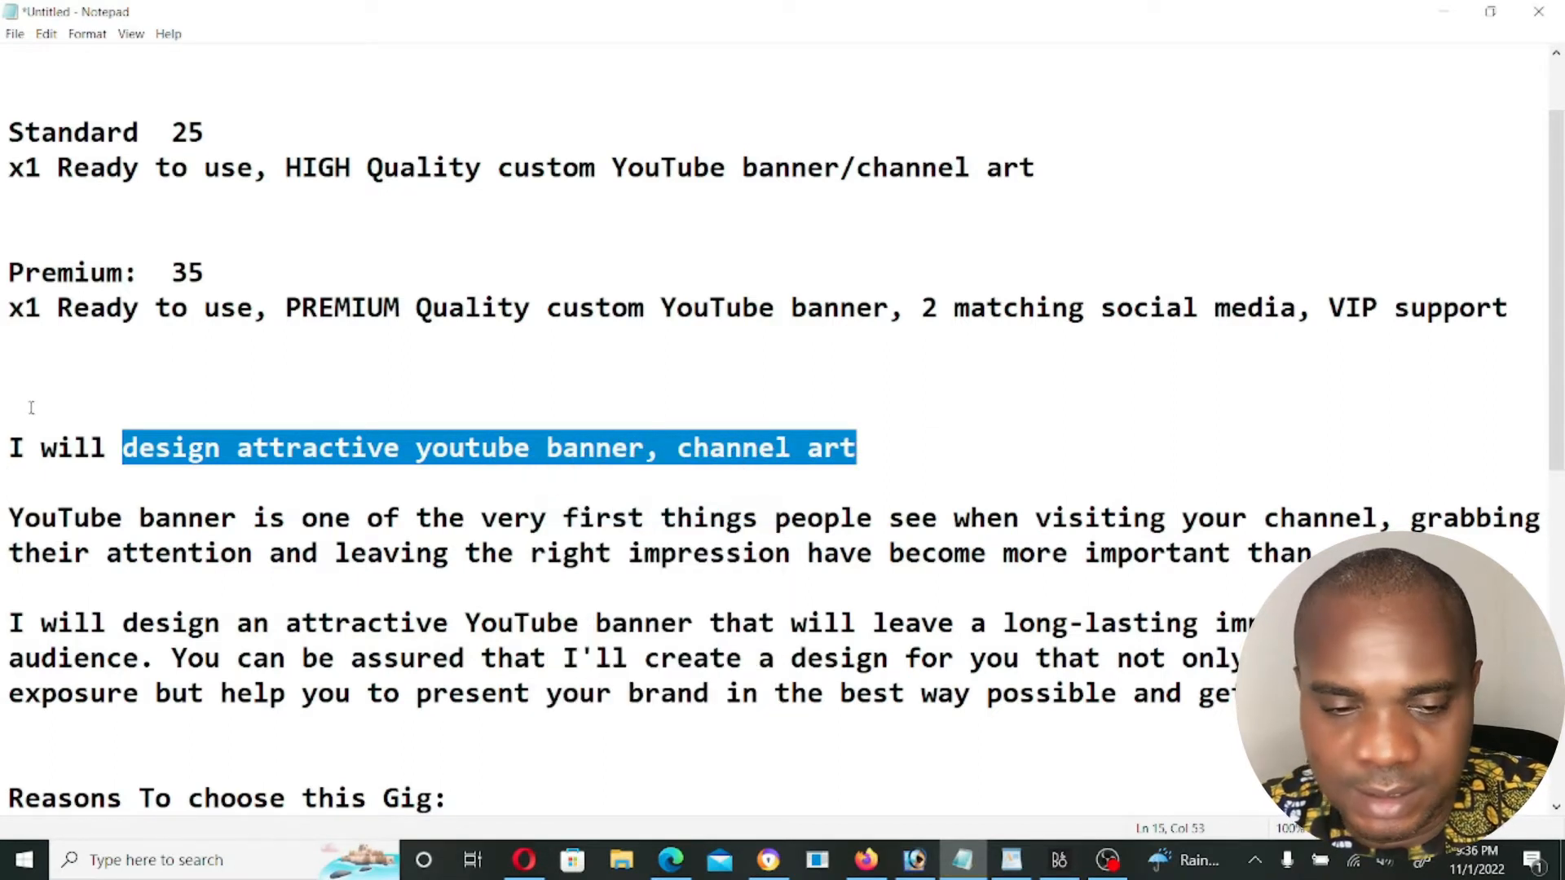
left_click(1443, 11)
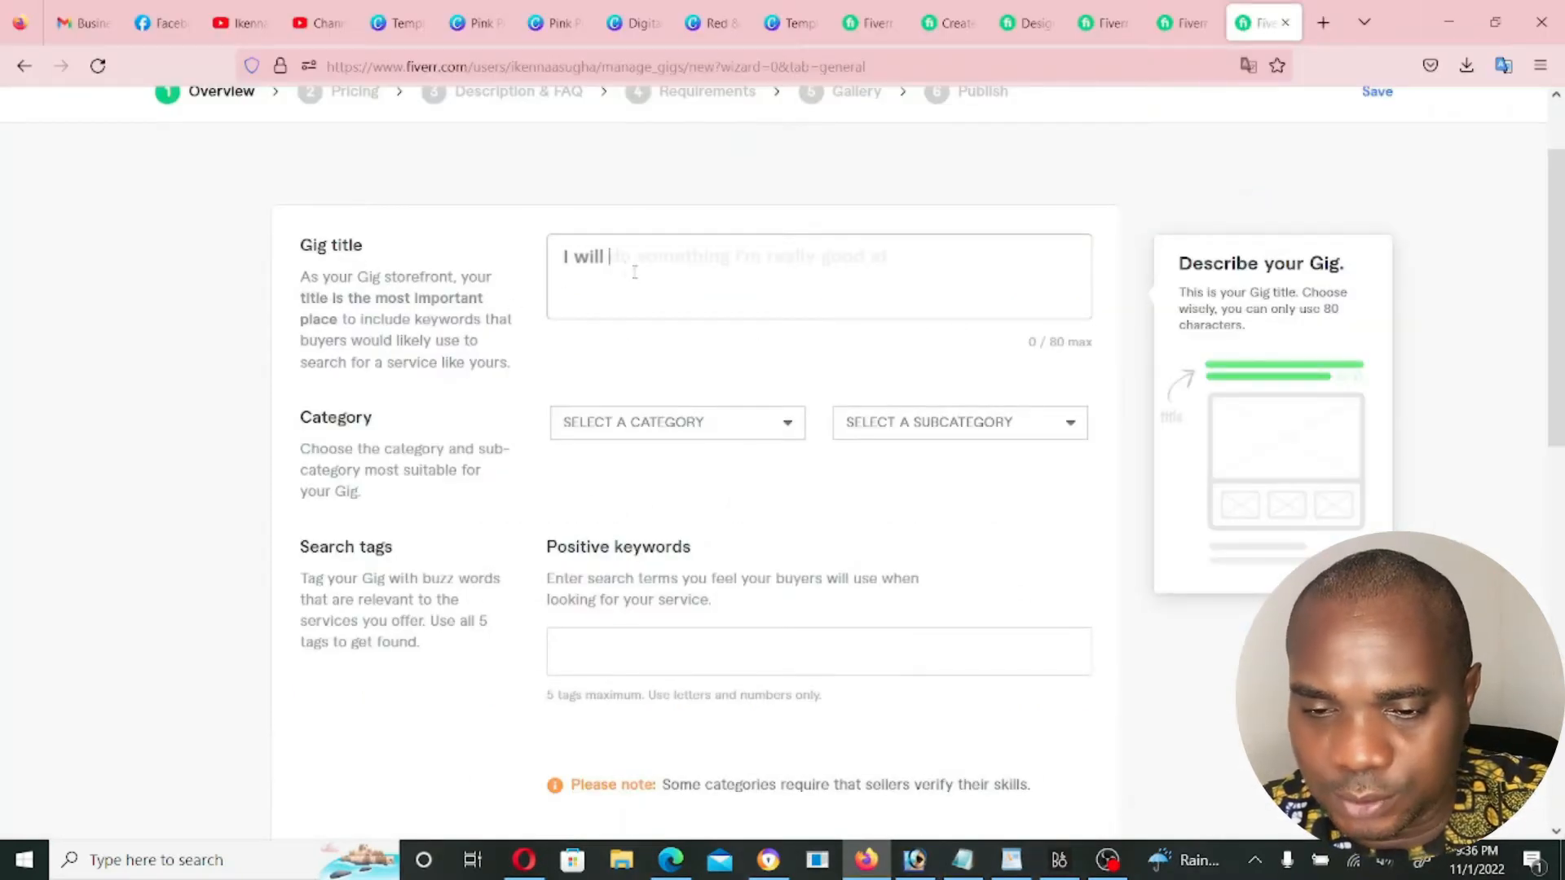
key("ctrl+v")
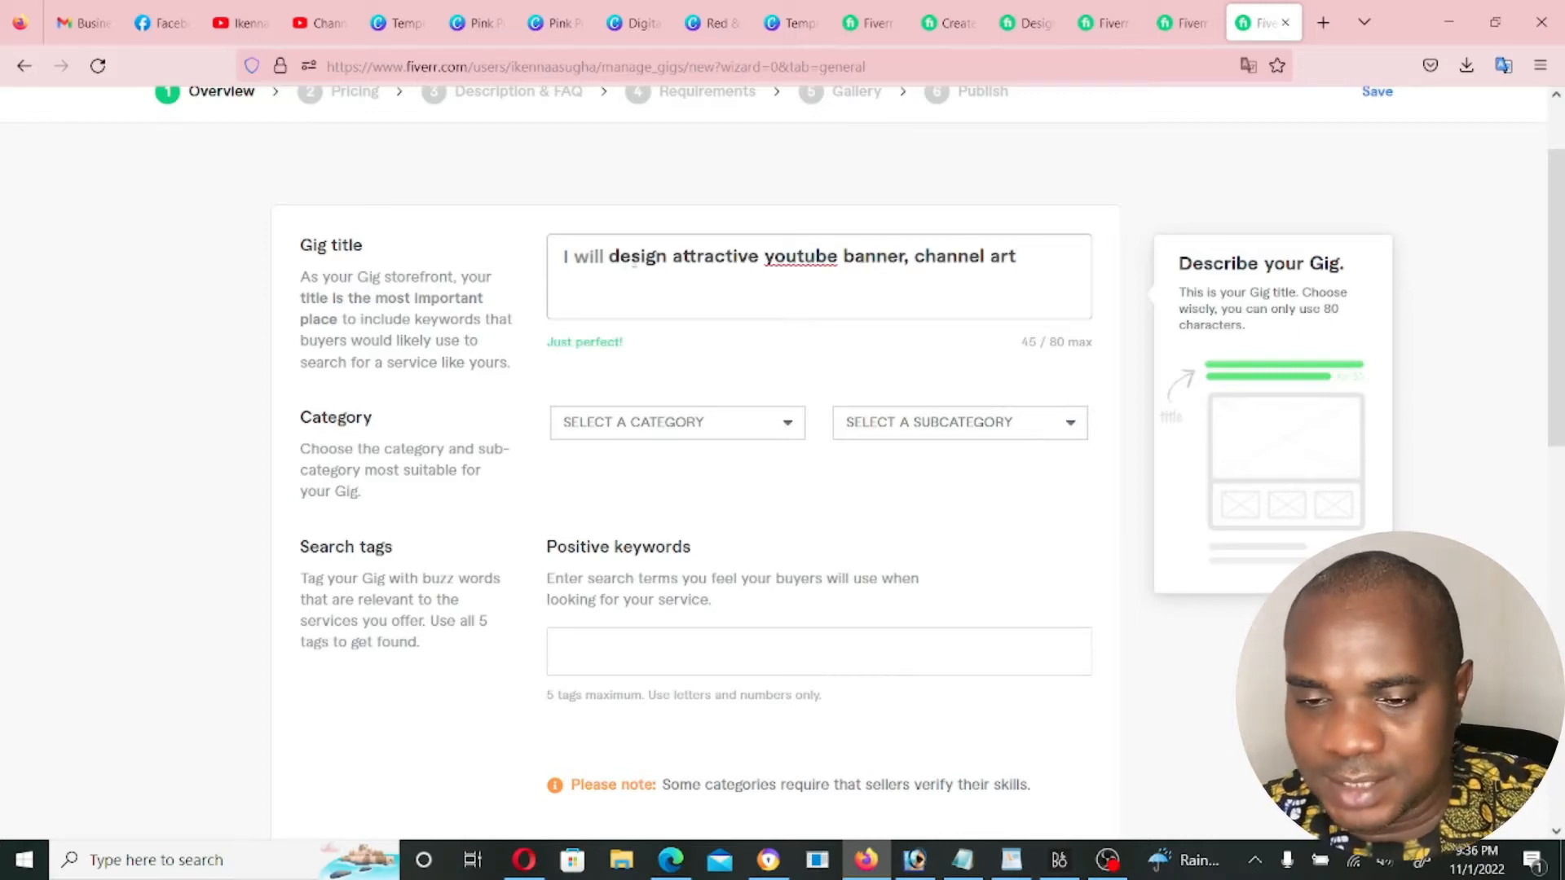
right_click(797, 257)
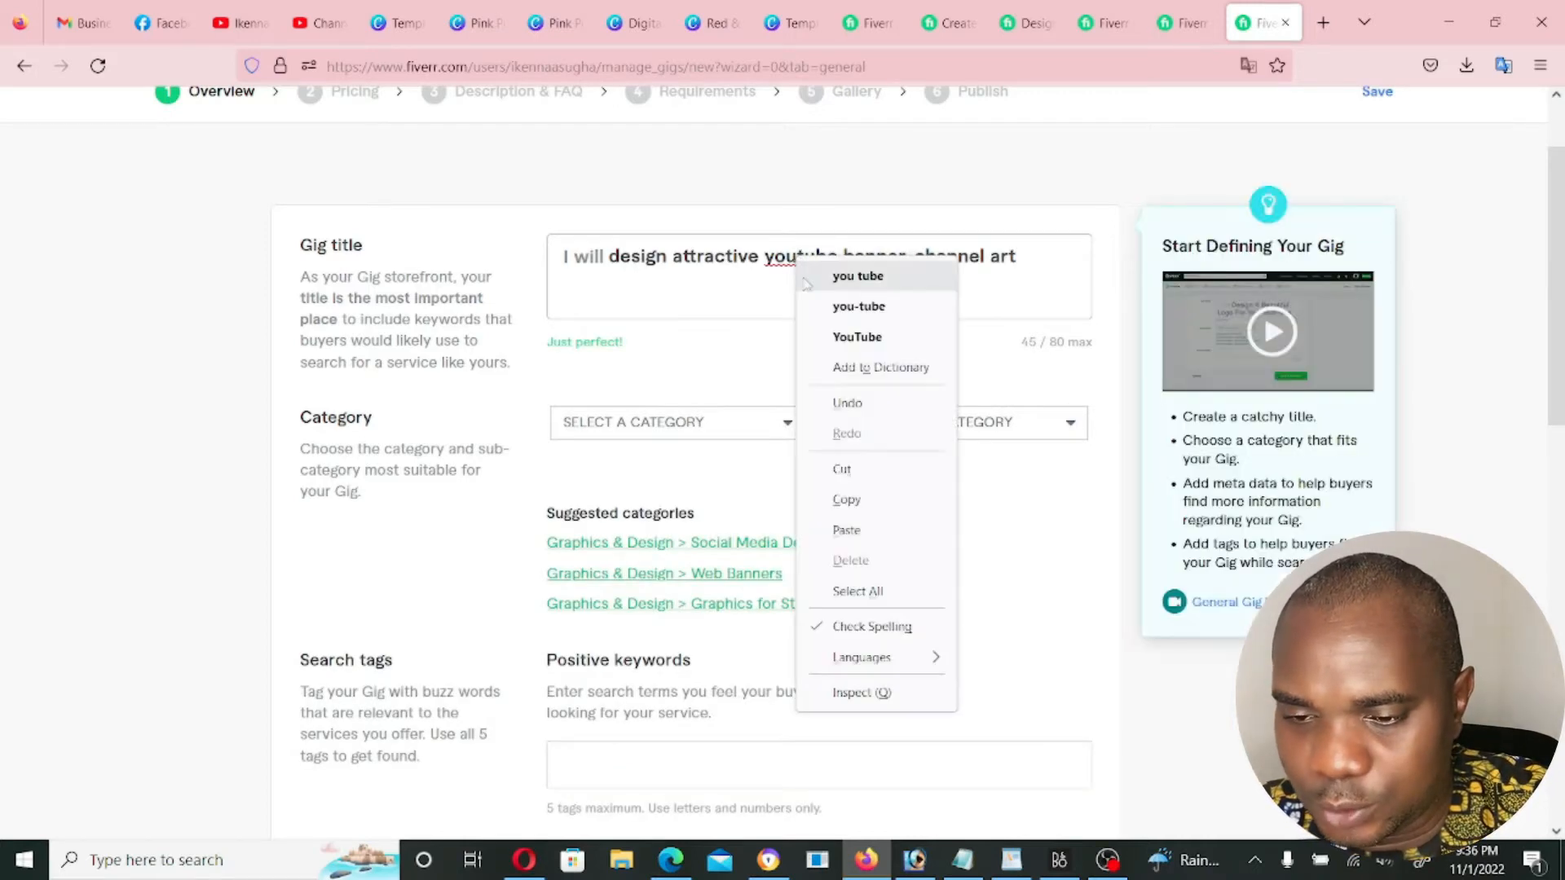
left_click(857, 336)
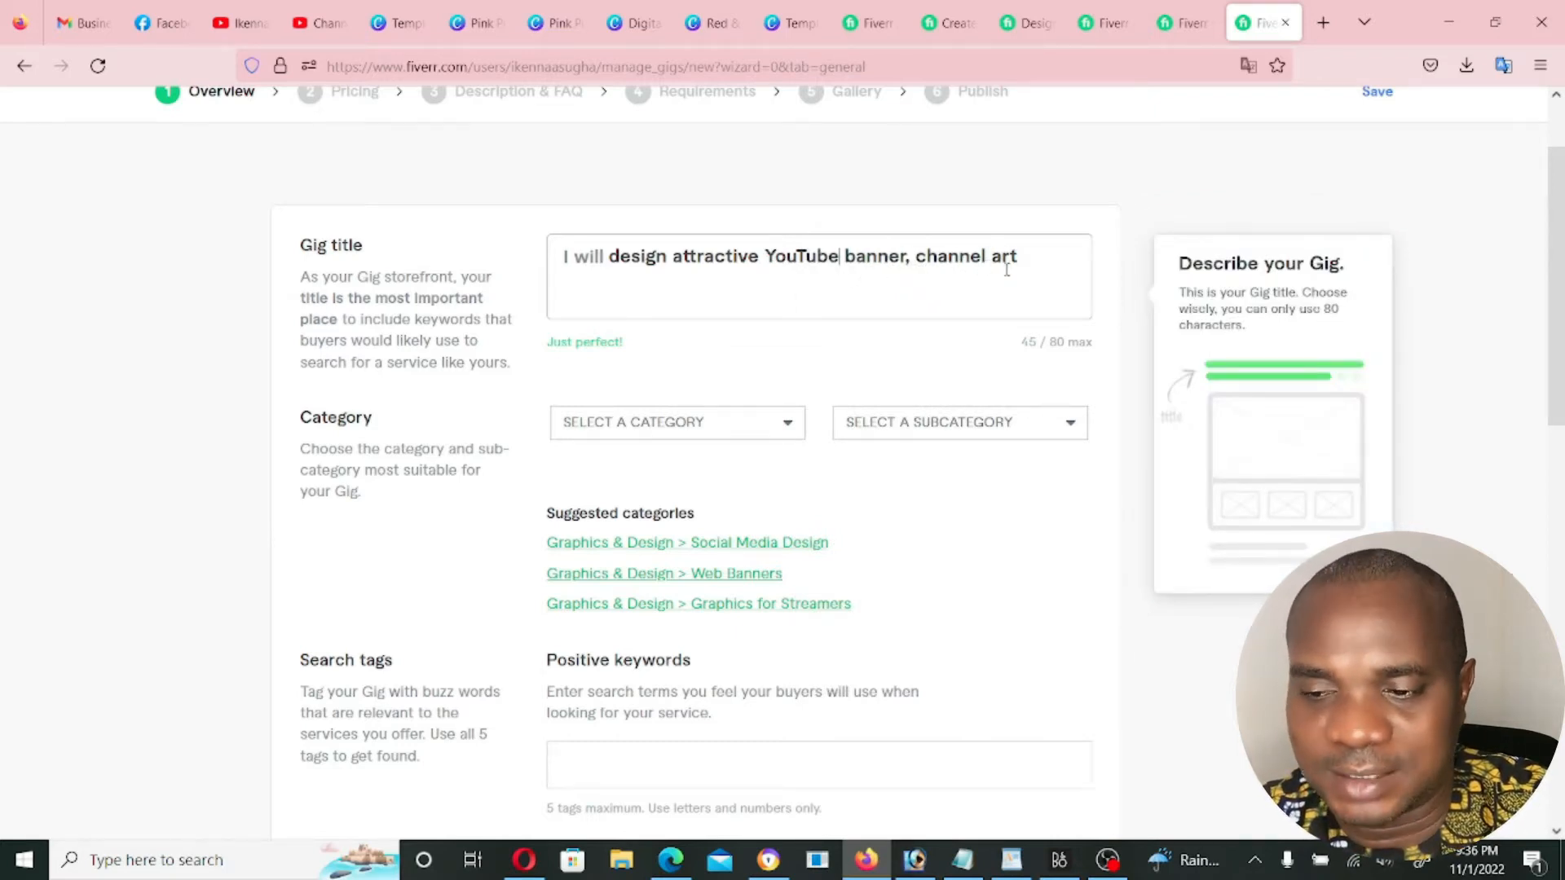
Look through the available gig categories and set the category to Graphics & Design
scroll(657, 367, "down", 3)
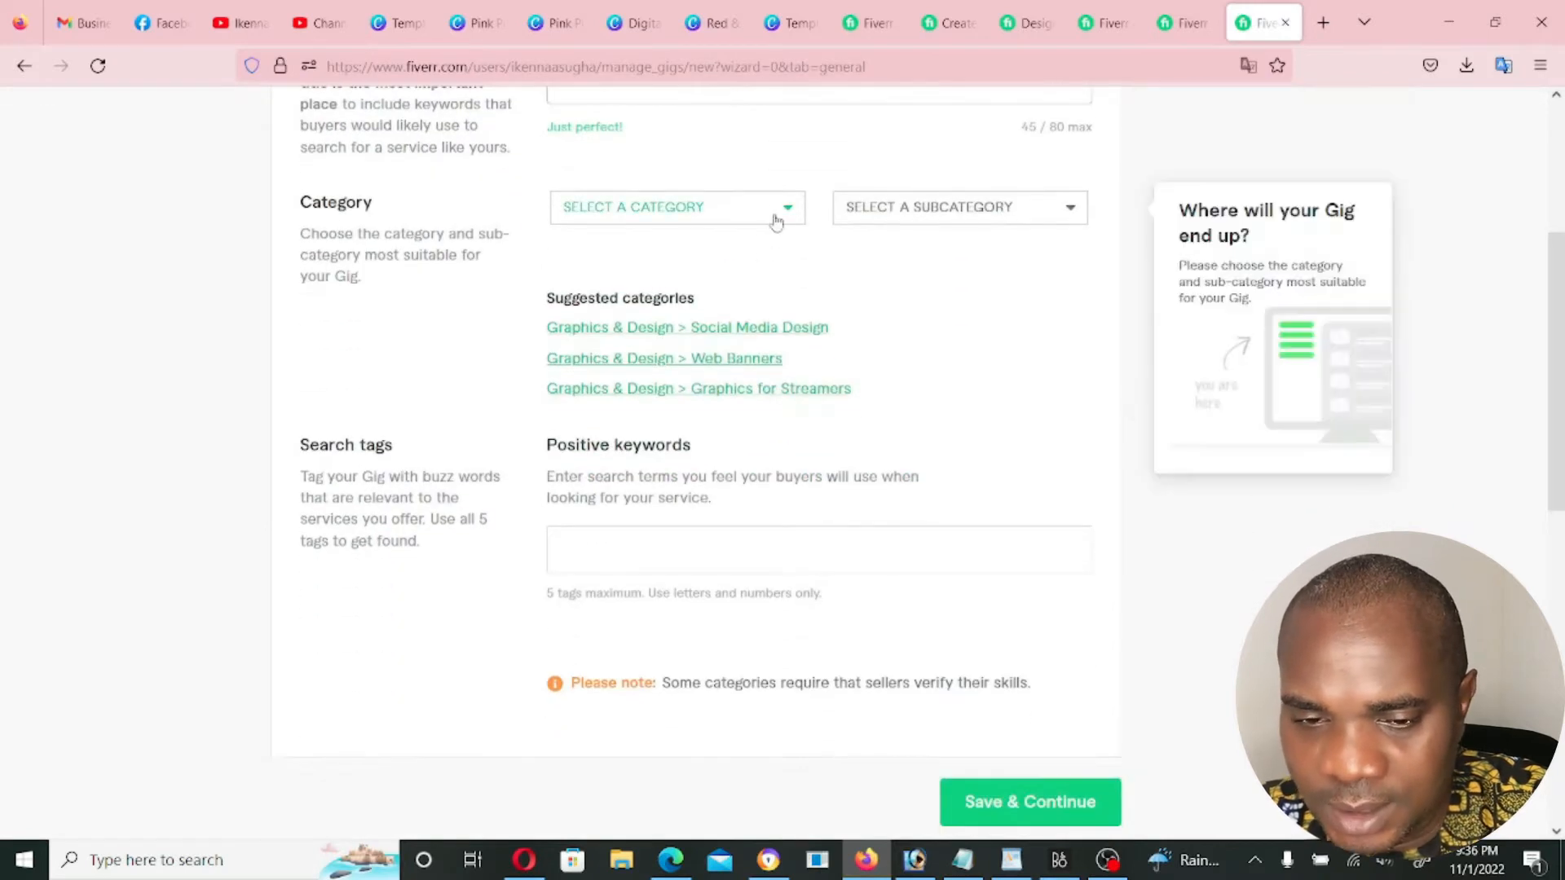
left_click(786, 214)
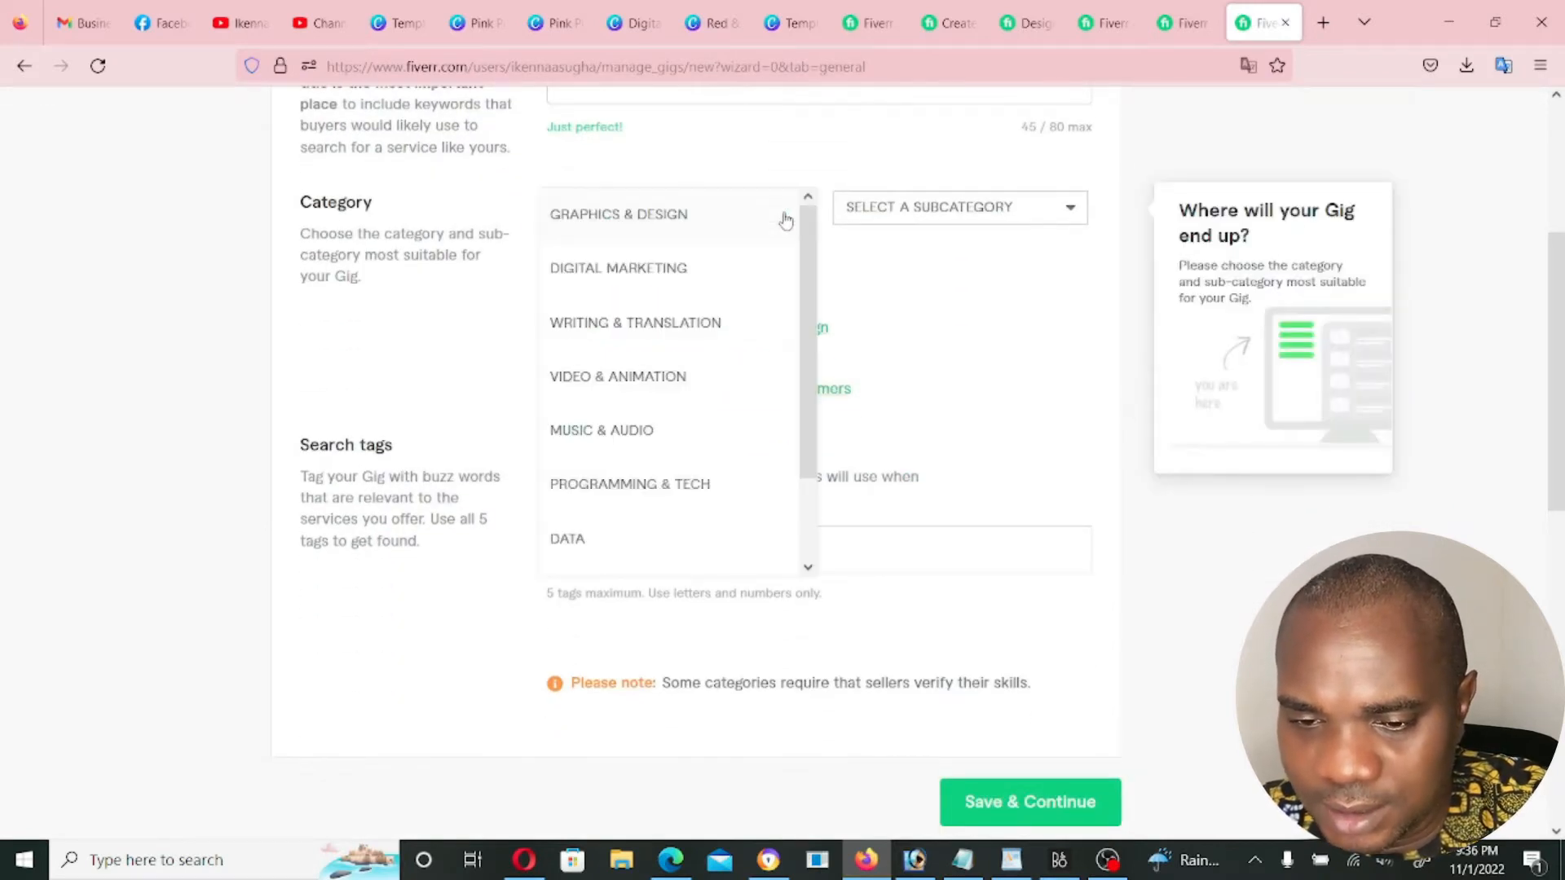
left_click(781, 208)
left_click(784, 210)
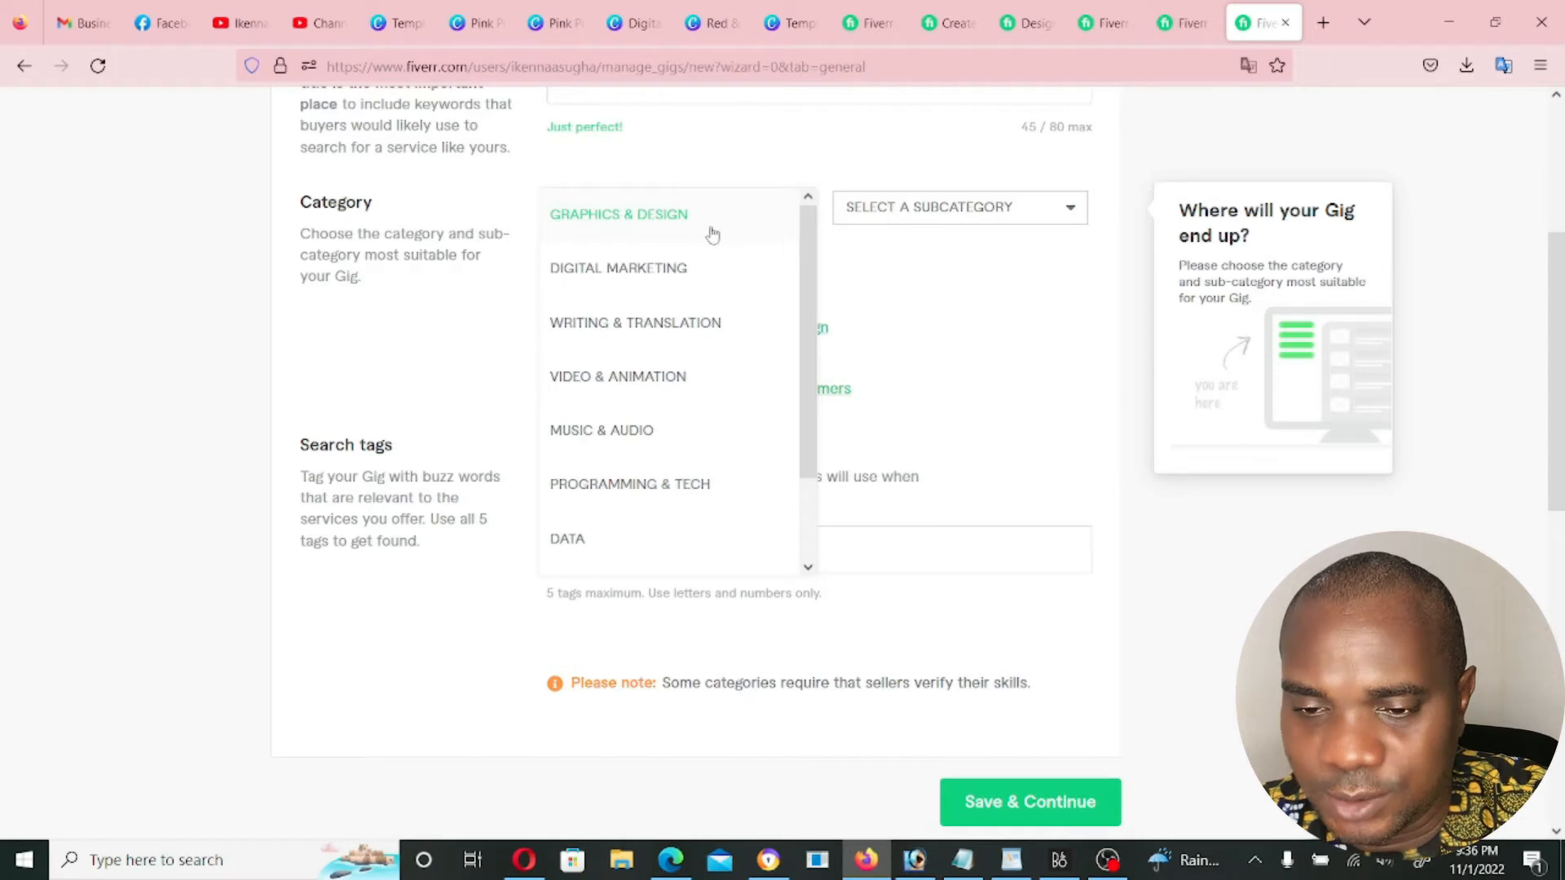
left_click(637, 219)
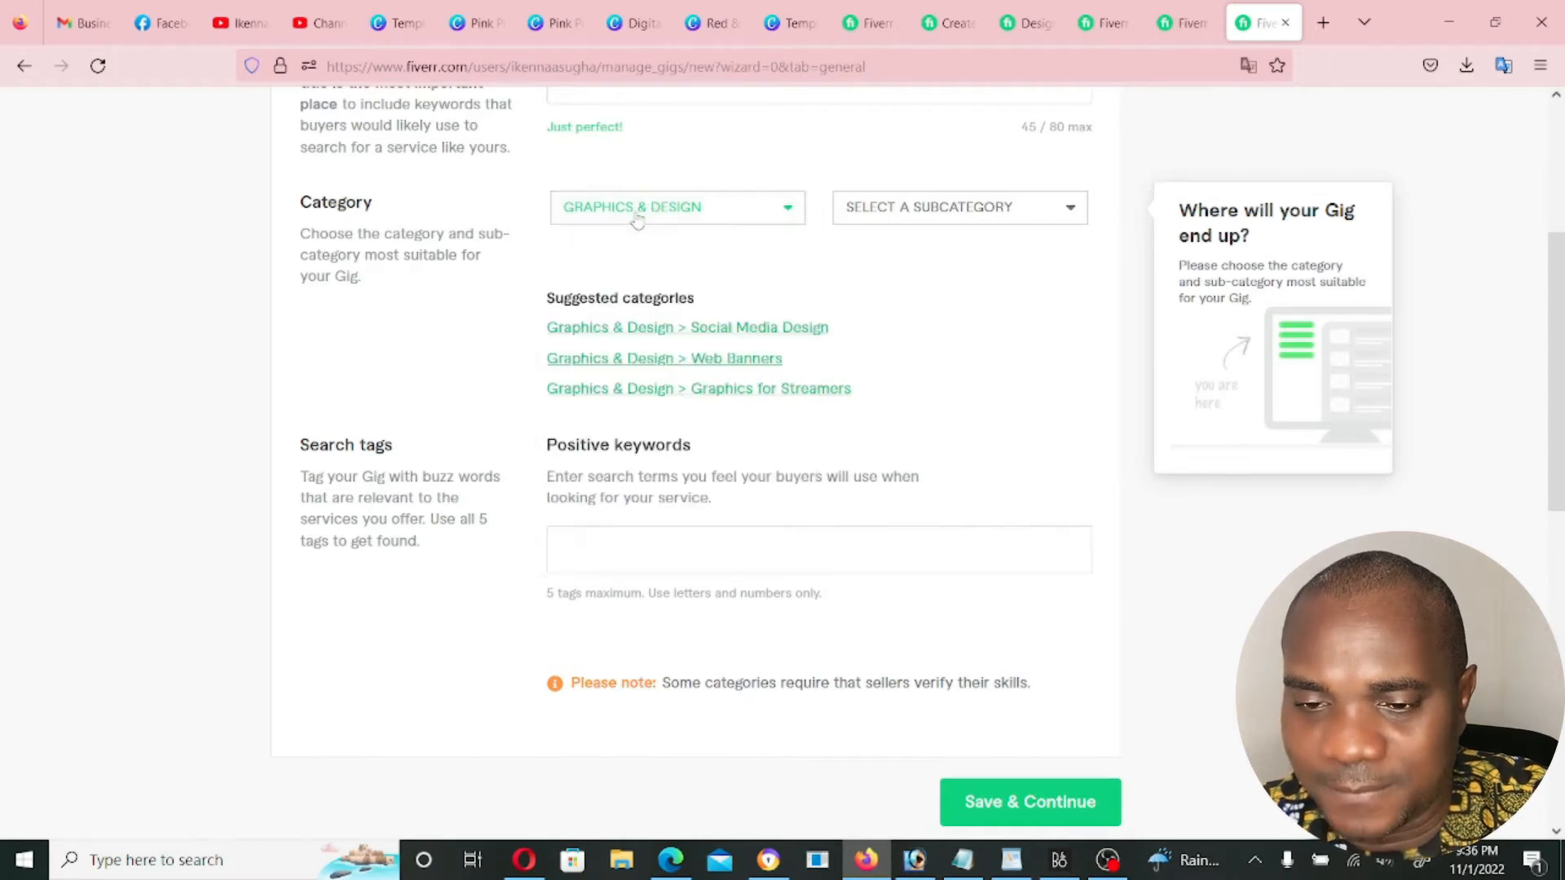
left_click(769, 217)
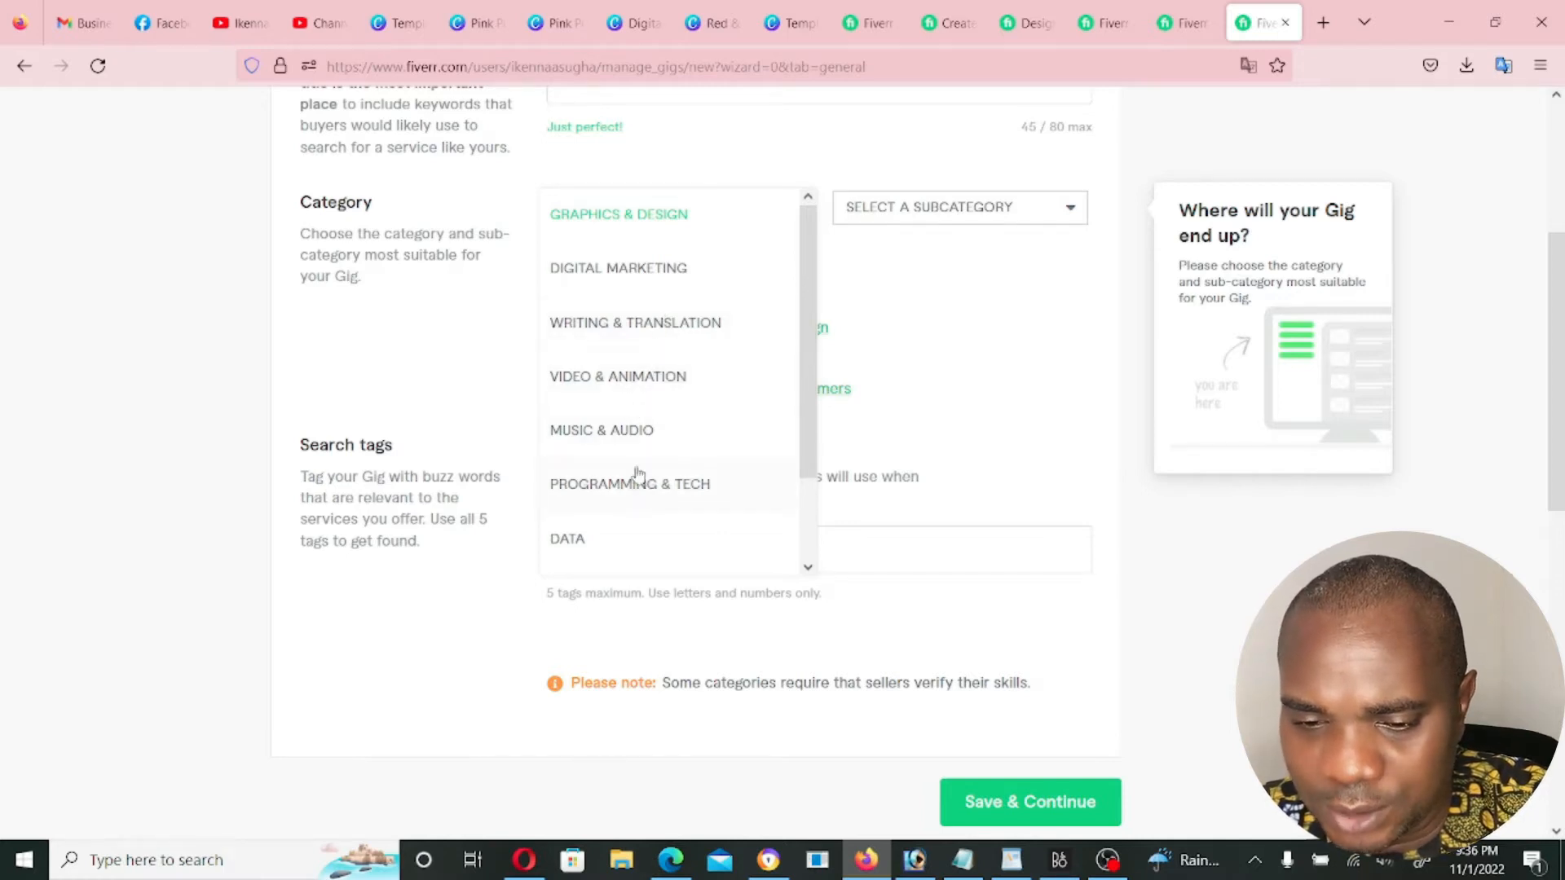
scroll(667, 471, "down", 1)
scroll(667, 471, "down", 1)
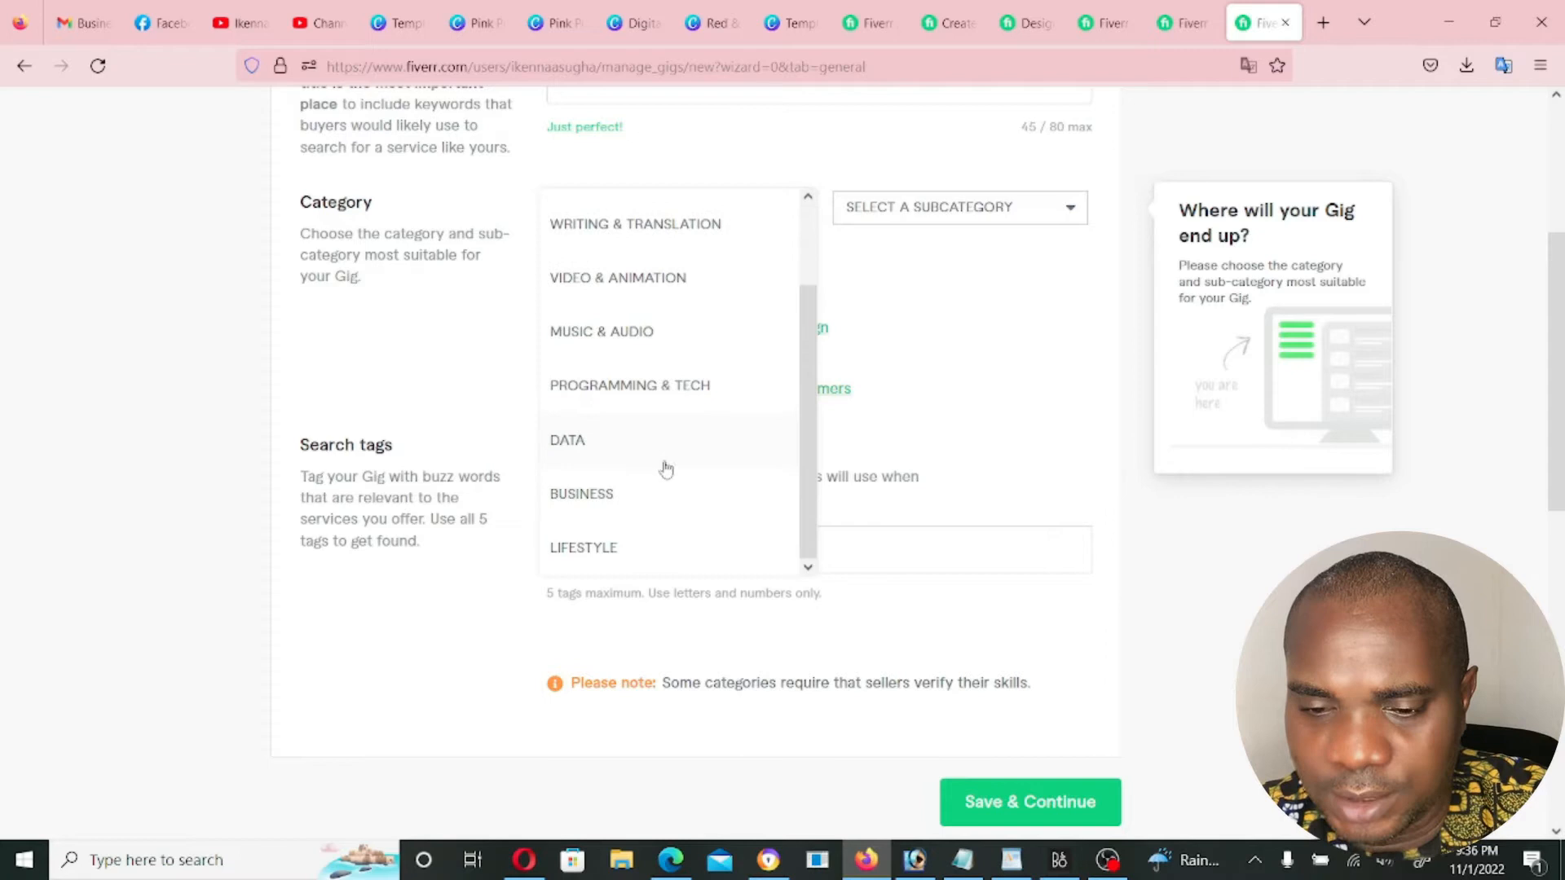
scroll(664, 466, "up", 2)
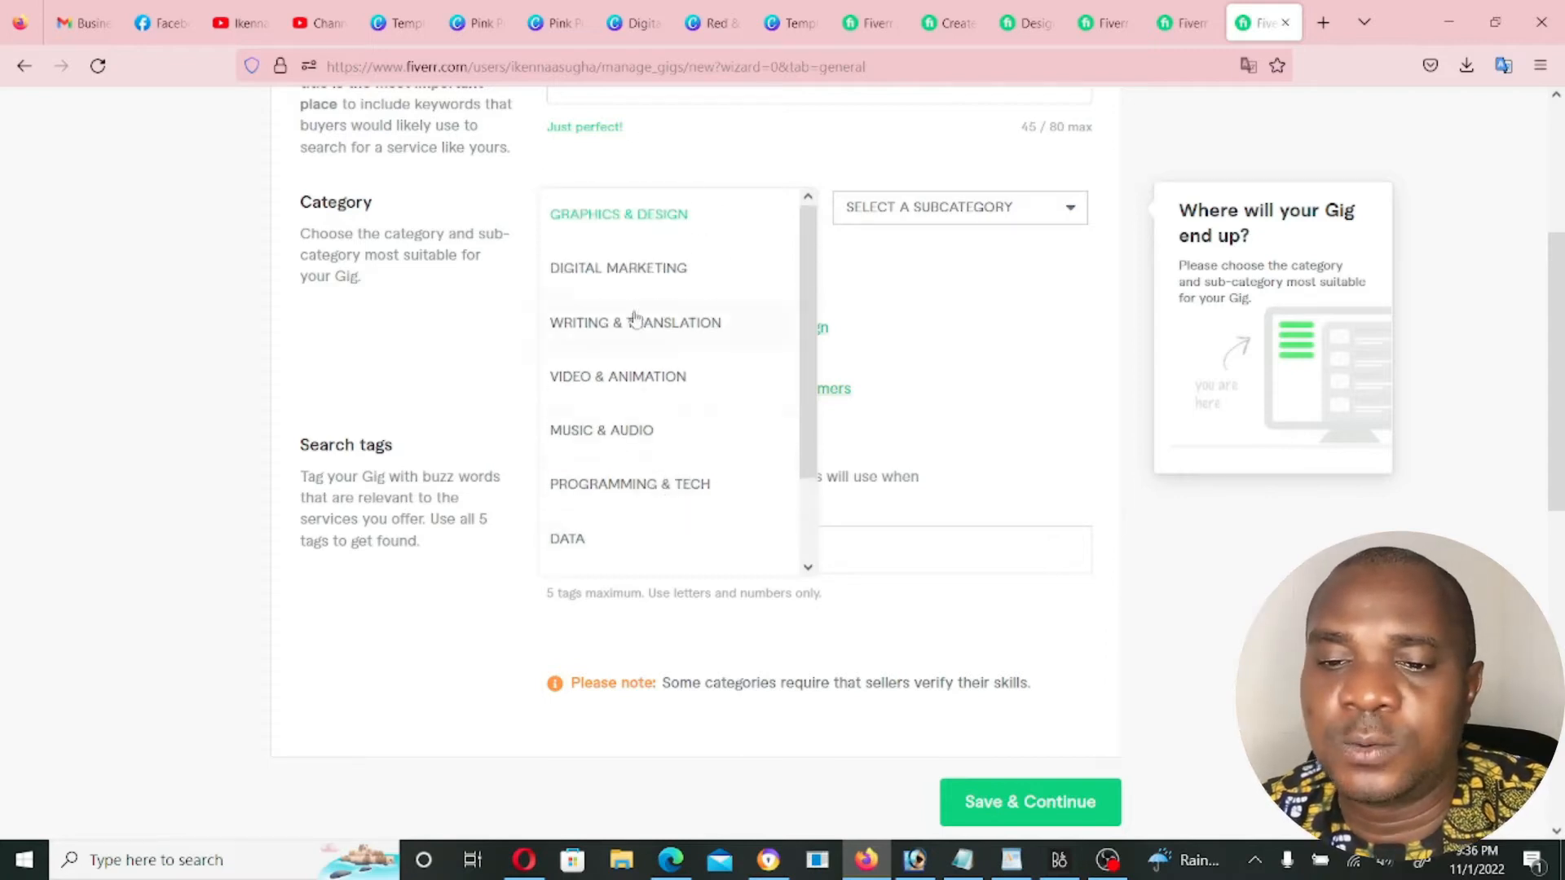
left_click(664, 225)
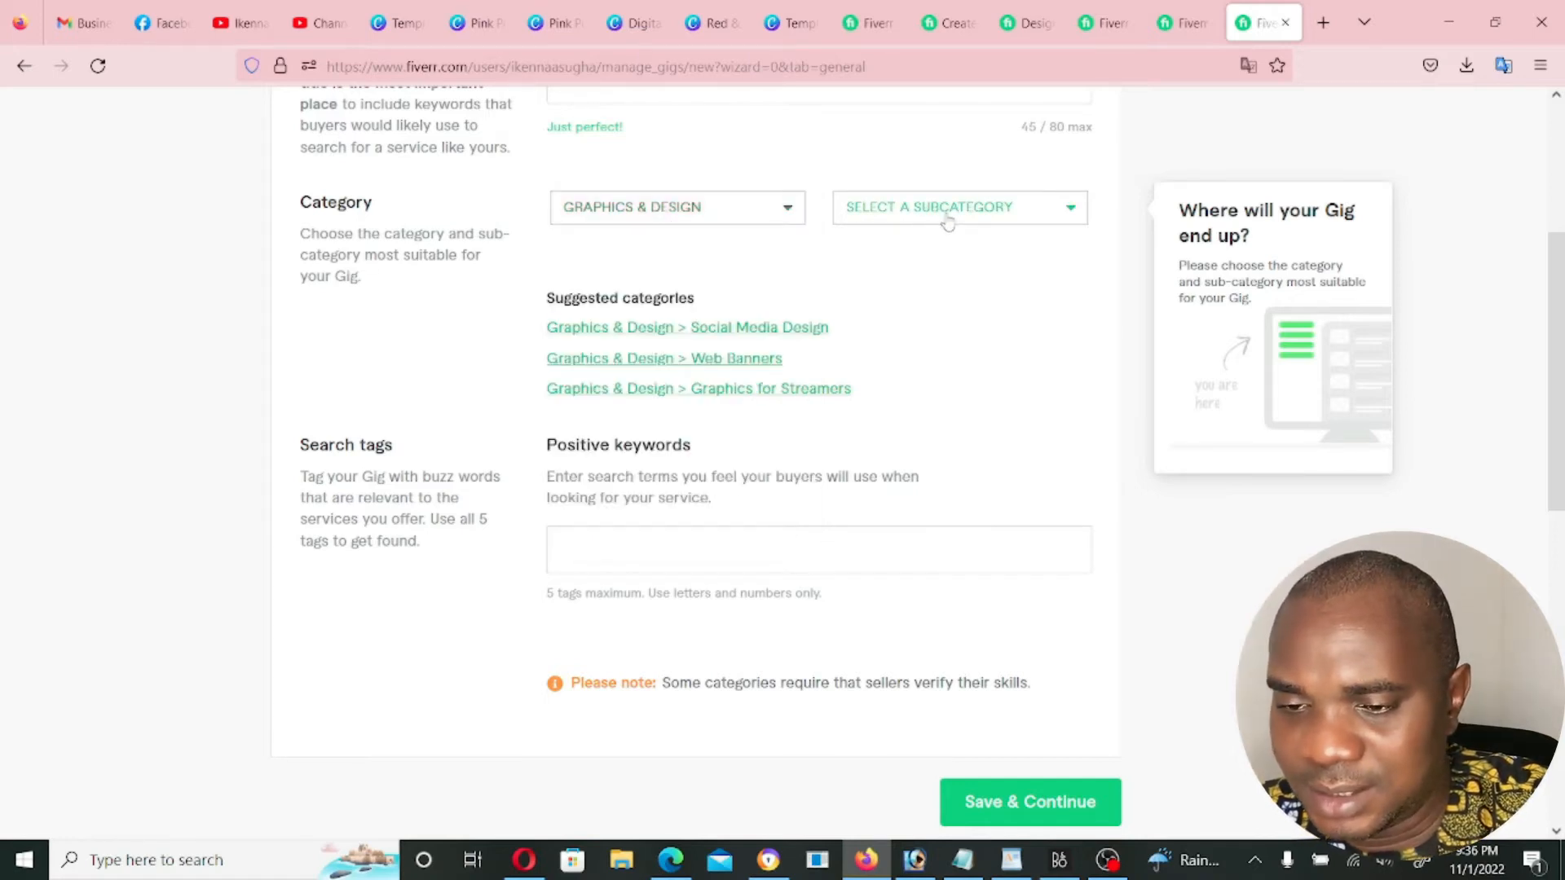
Set the gig's subcategory to Social Media Design
left_click(998, 218)
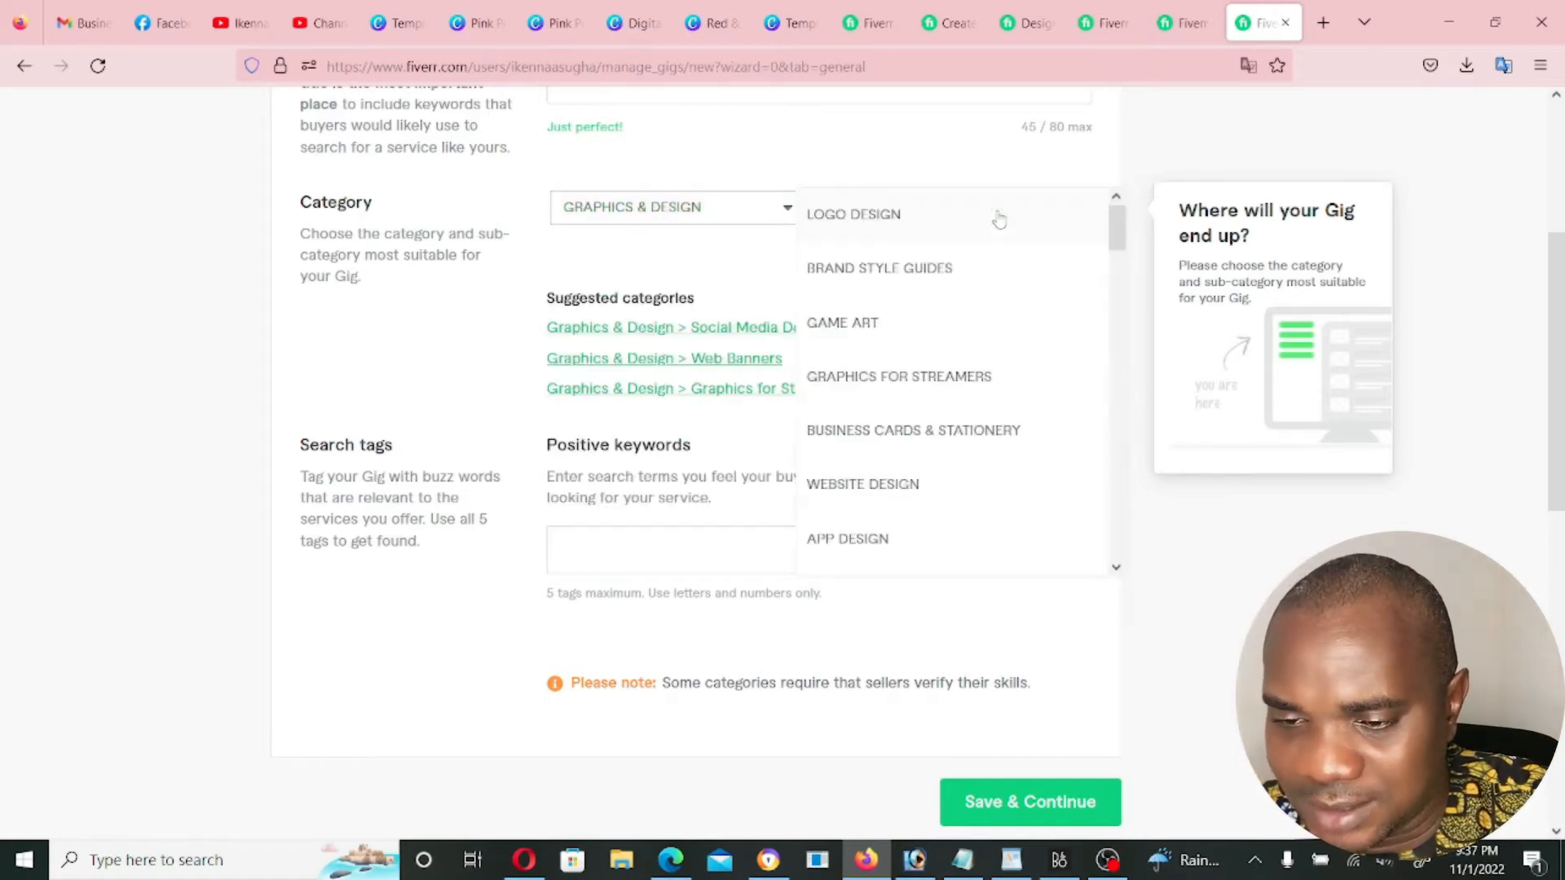
scroll(968, 272, "down", 6)
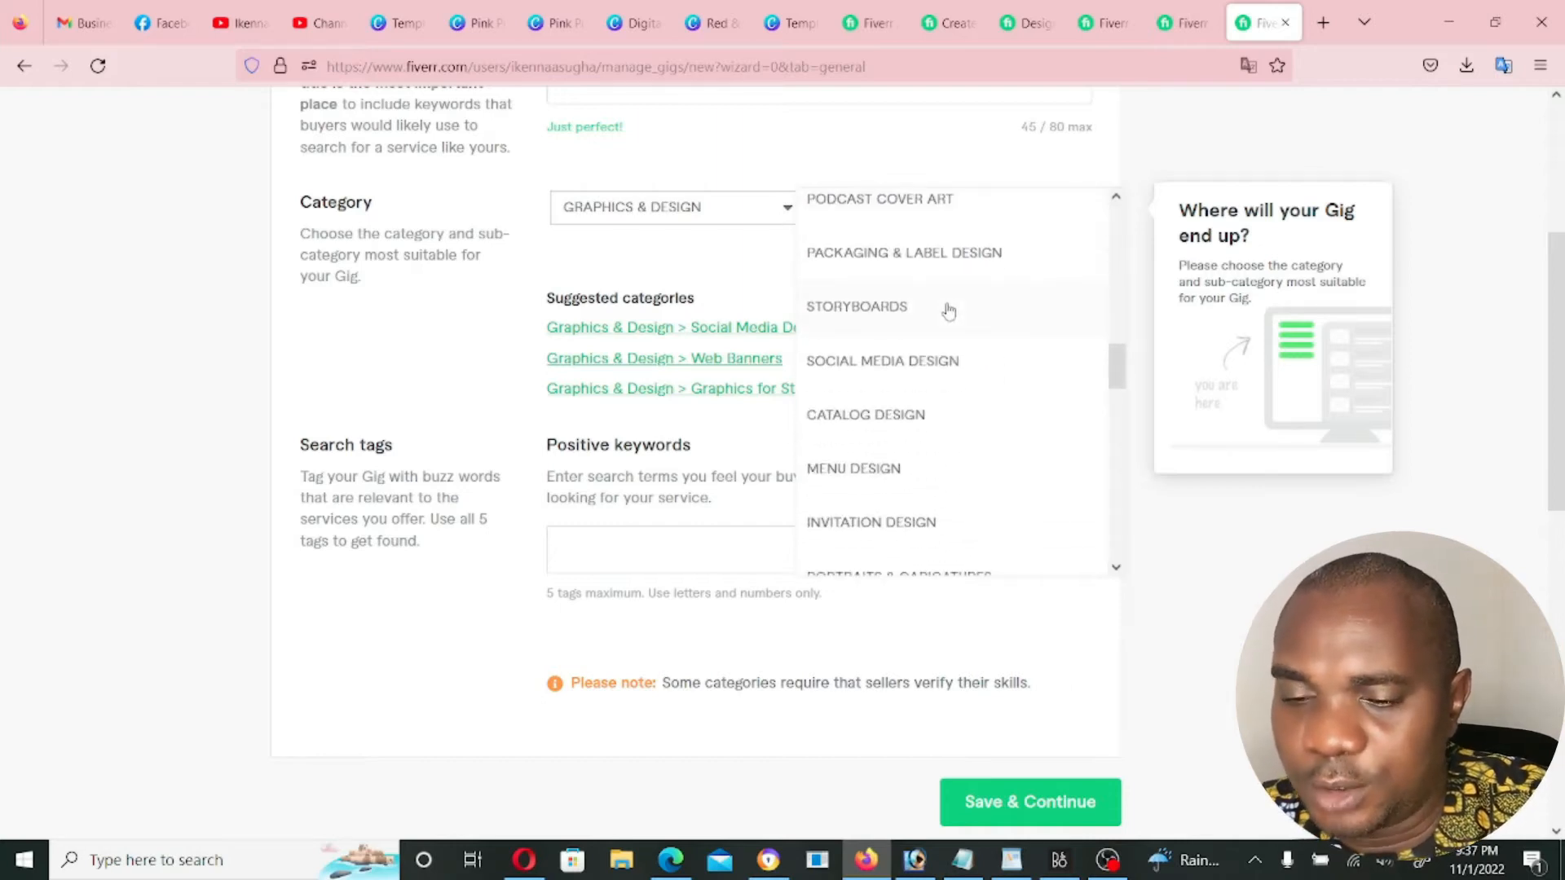
left_click(928, 371)
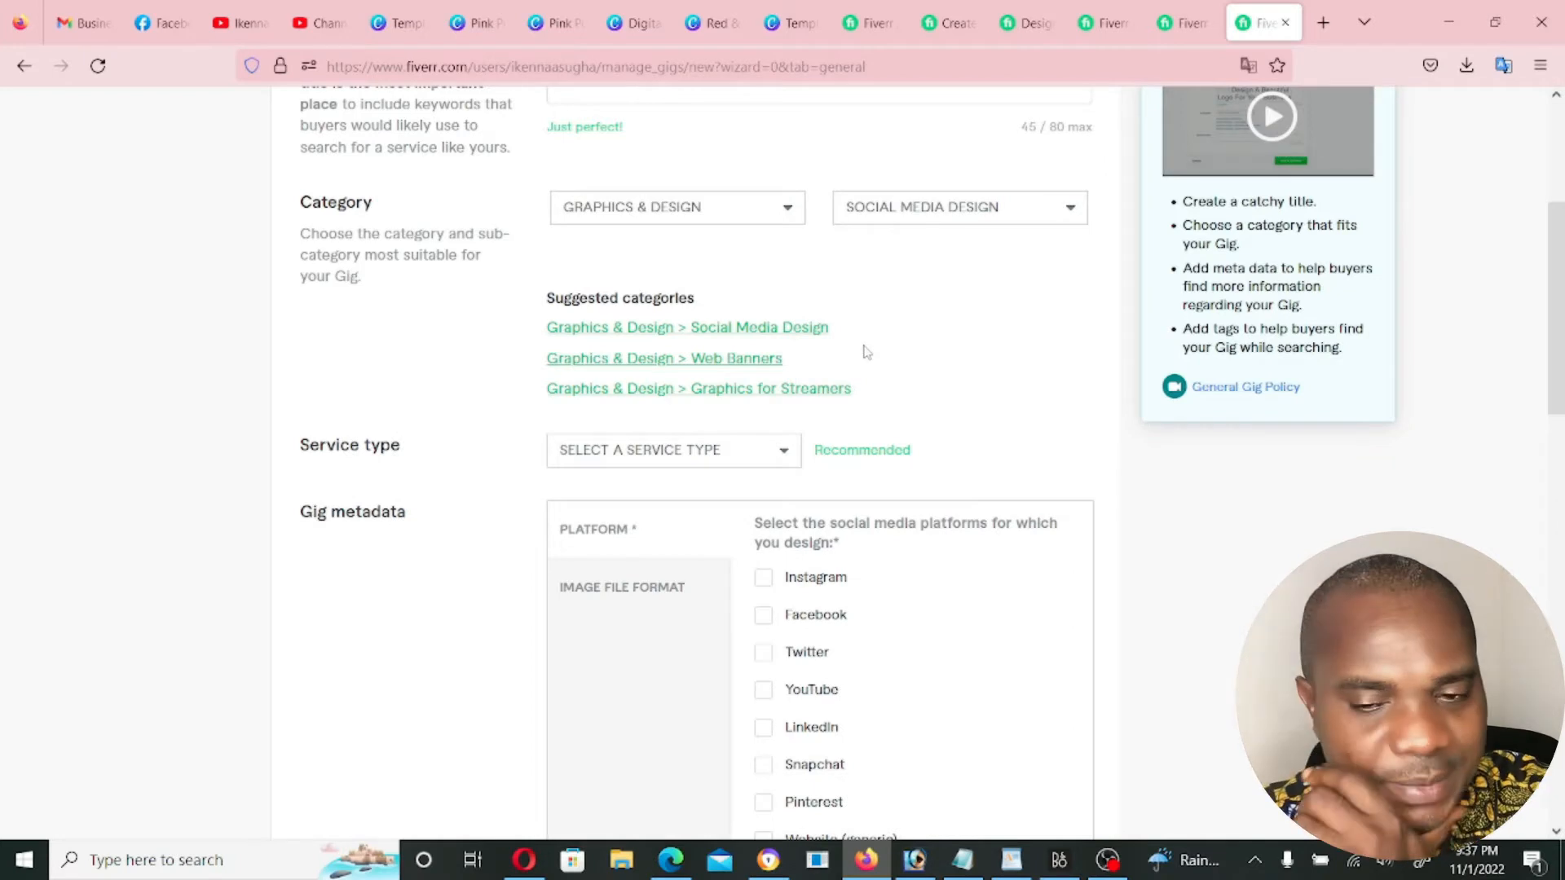
Set the service type to Social Posts & Banners and select YouTube and LinkedIn as the design platforms
scroll(865, 352, "down", 1)
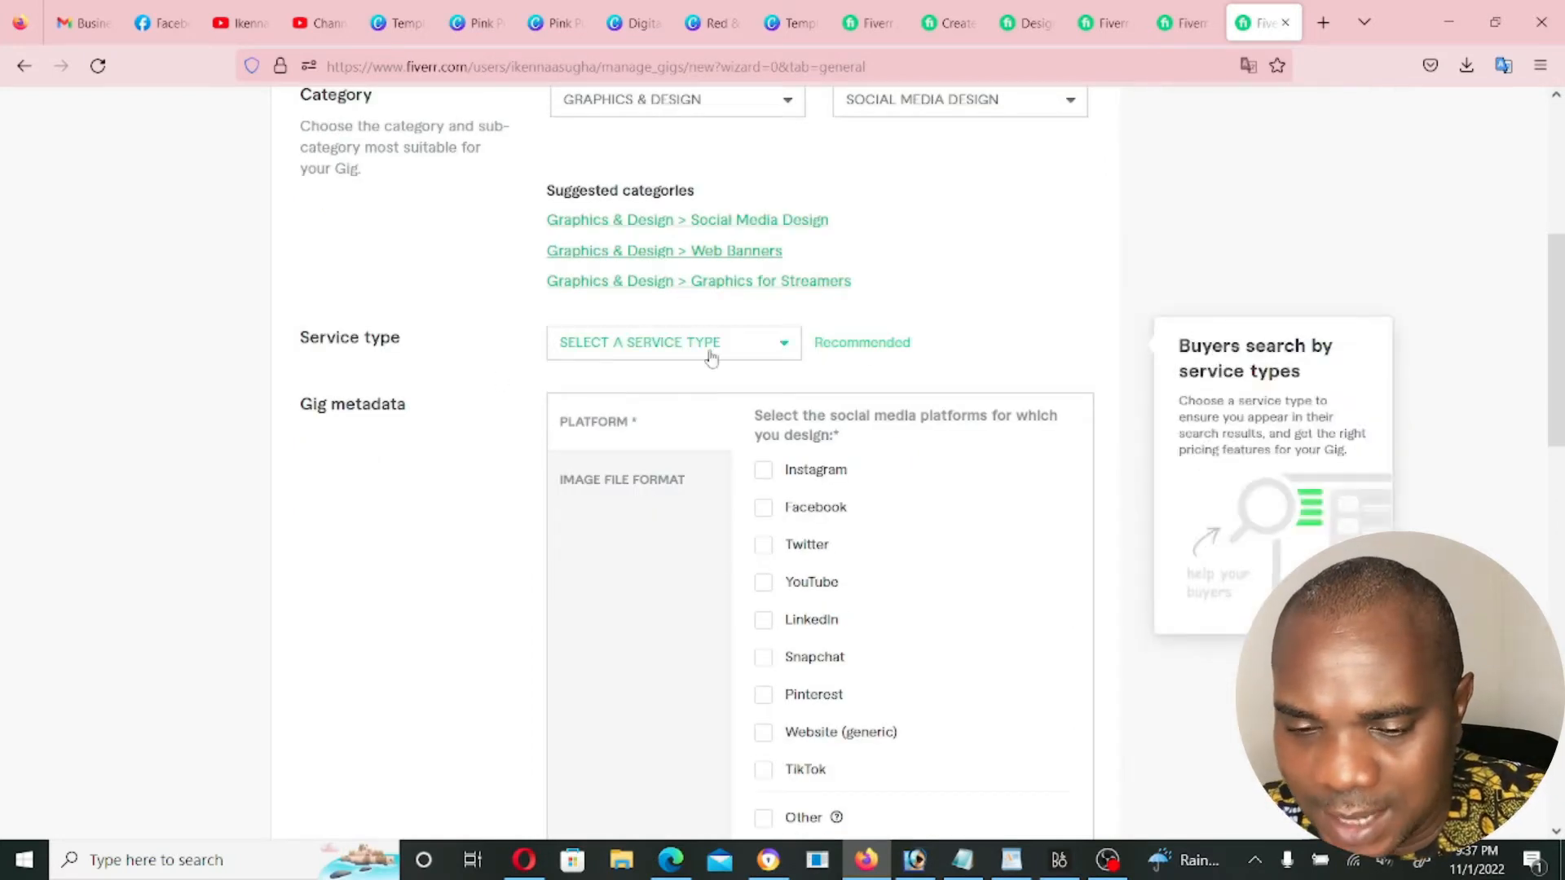
left_click(787, 350)
scroll(796, 343, "down", 1)
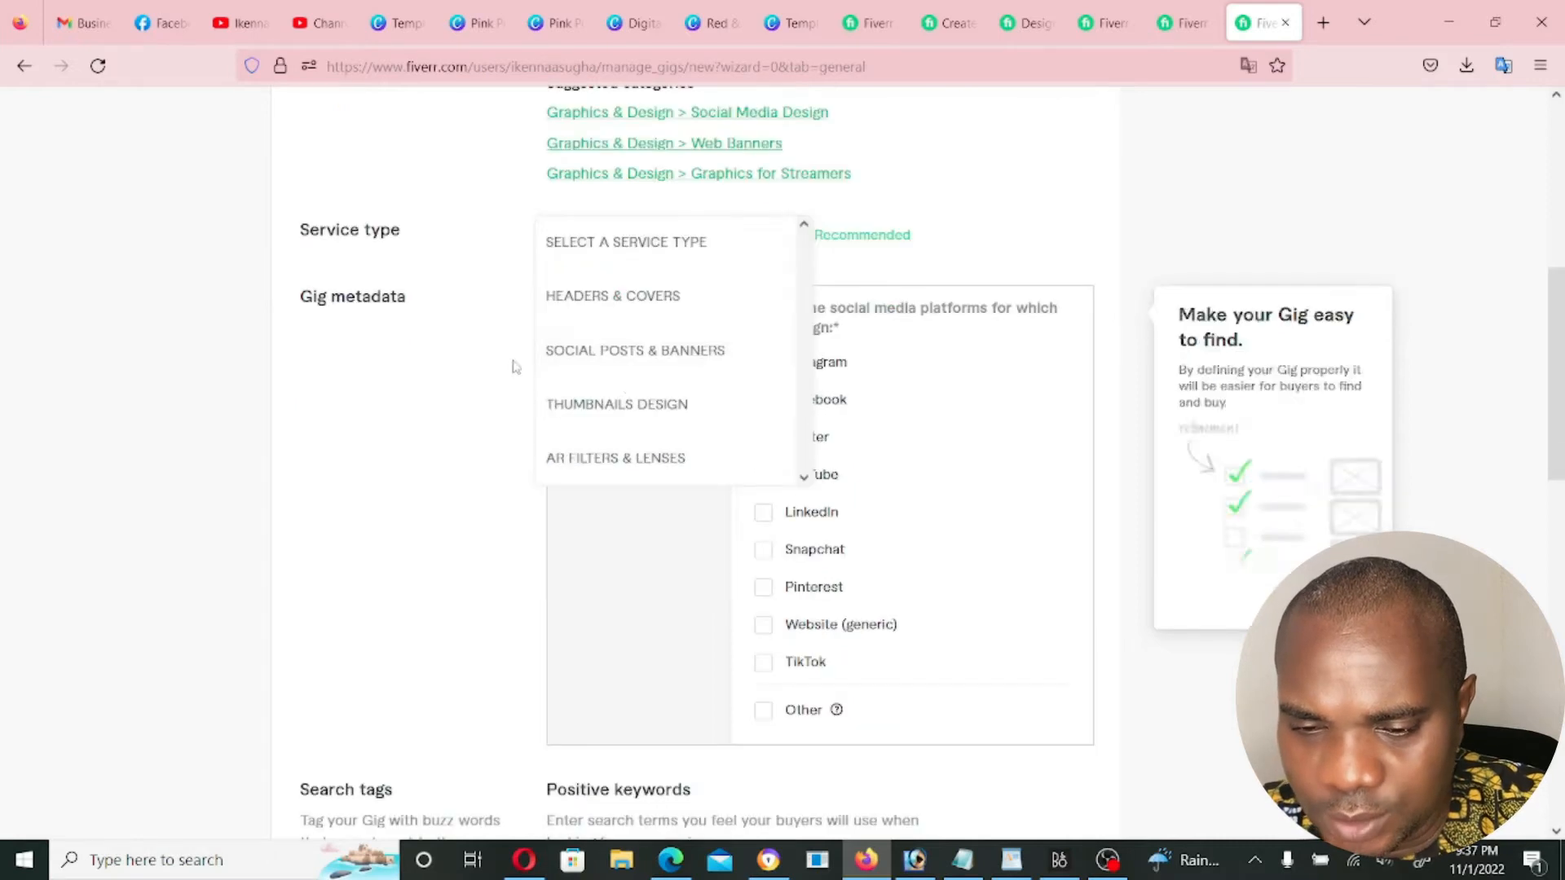
left_click(680, 358)
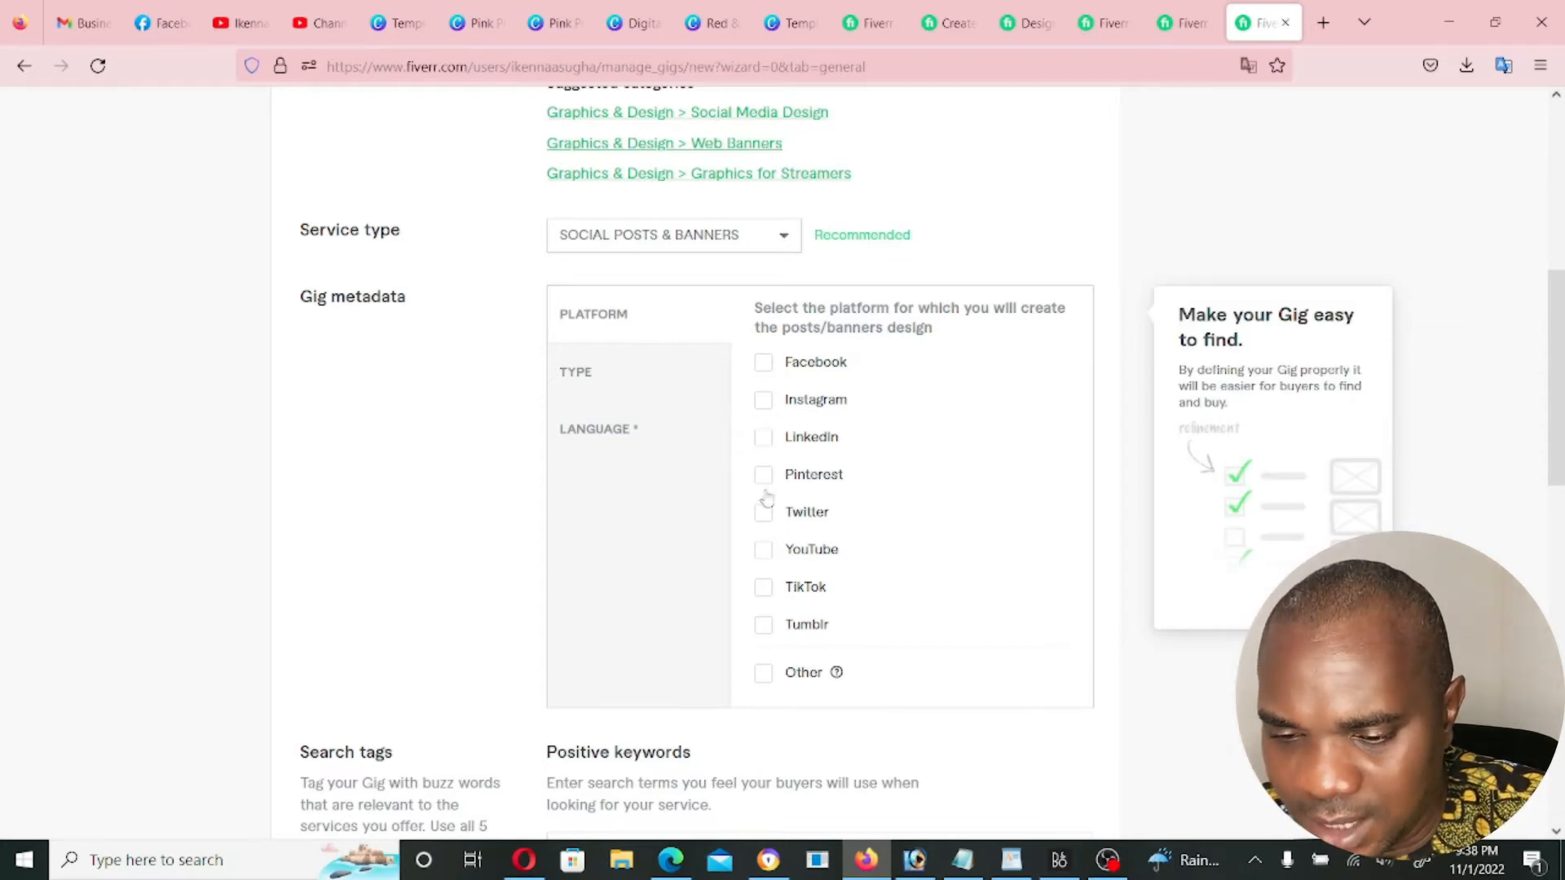
left_click(761, 552)
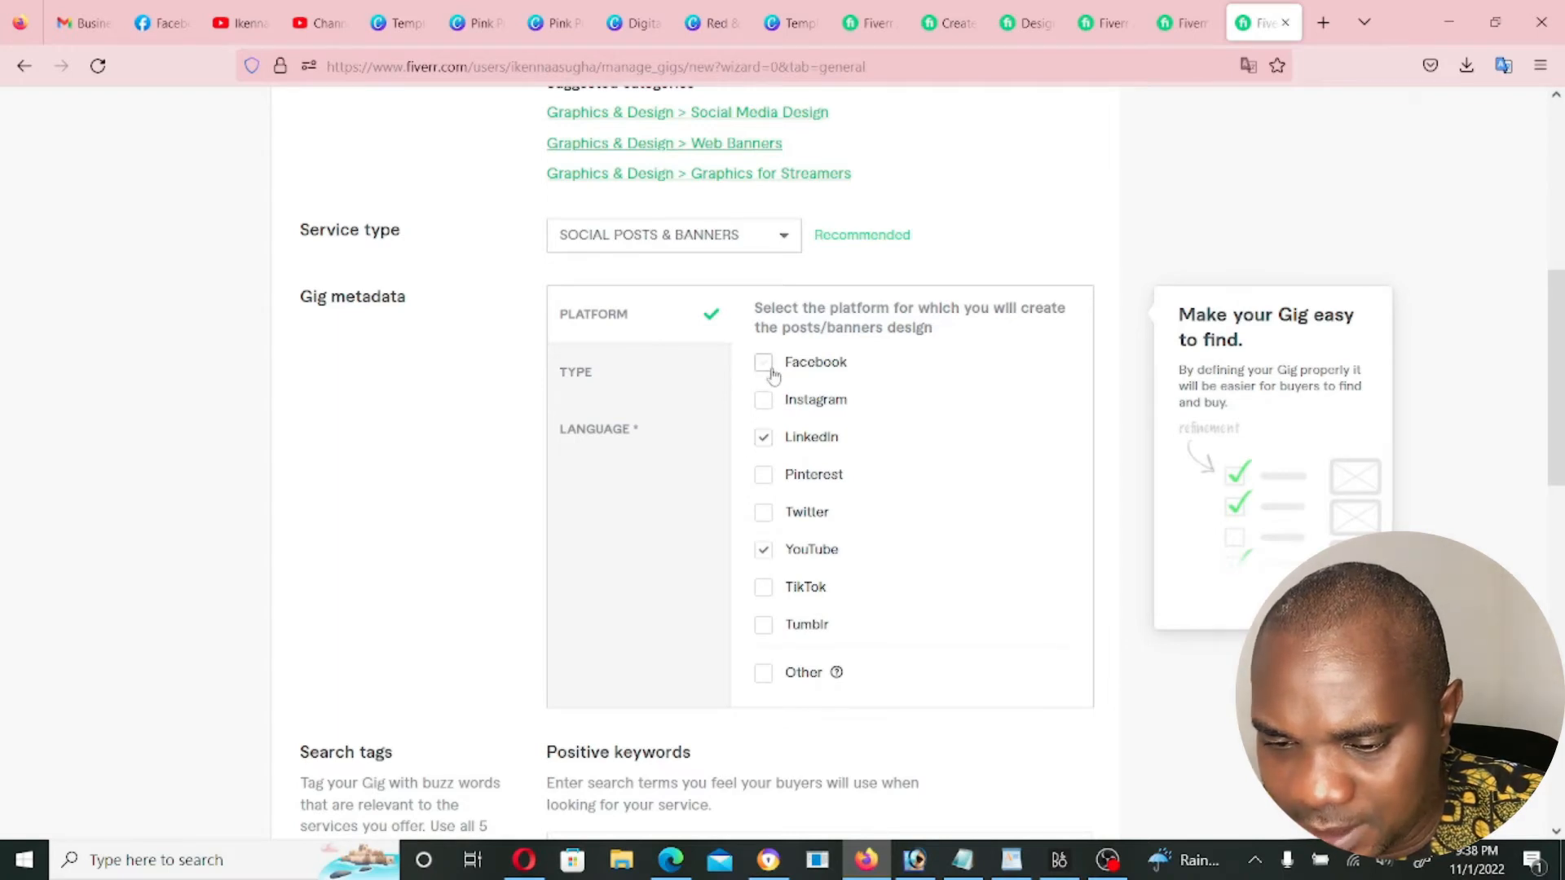
scroll(800, 448, "down", 5)
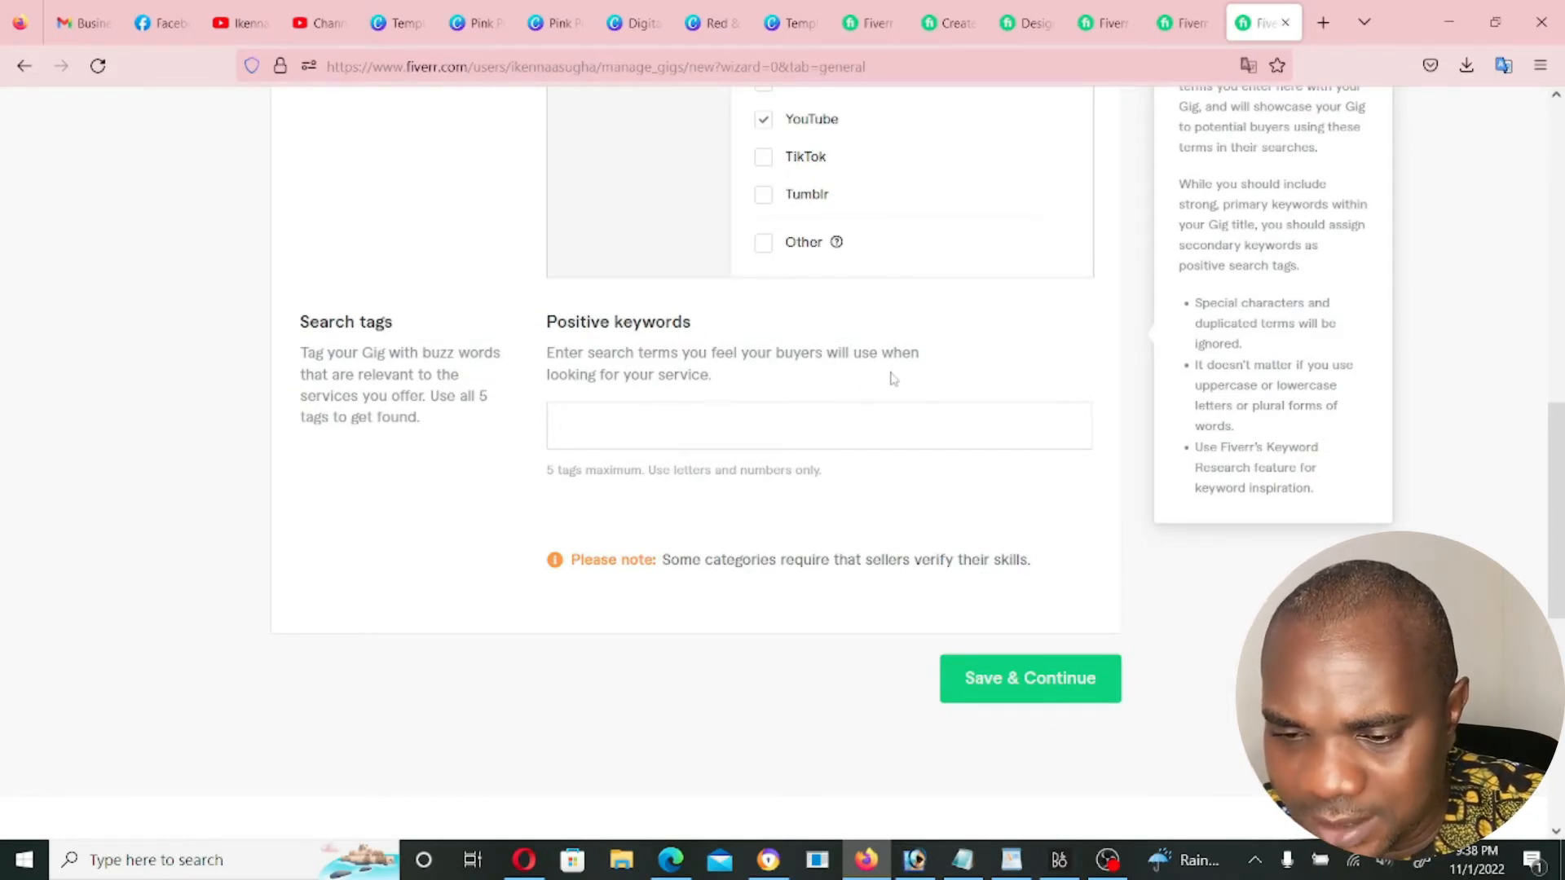
Add the search tags banner design, YouTube background, design a banner and Facebook banner to the gig's positive keywords
left_click(670, 421)
type("gr")
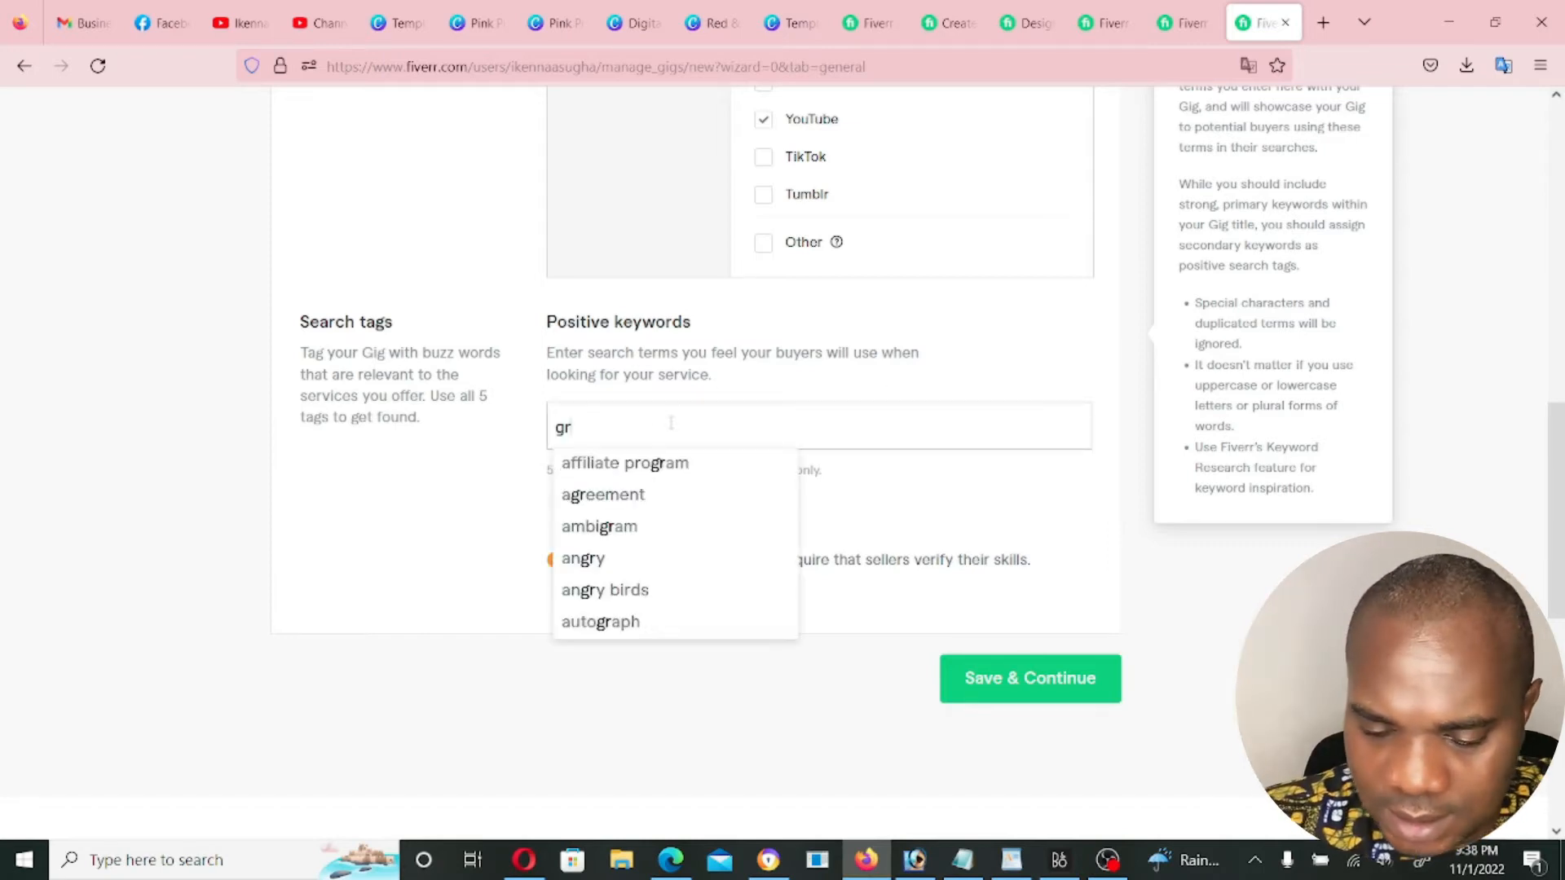
key("BackSpace")
key("BackSpace")
type("banner")
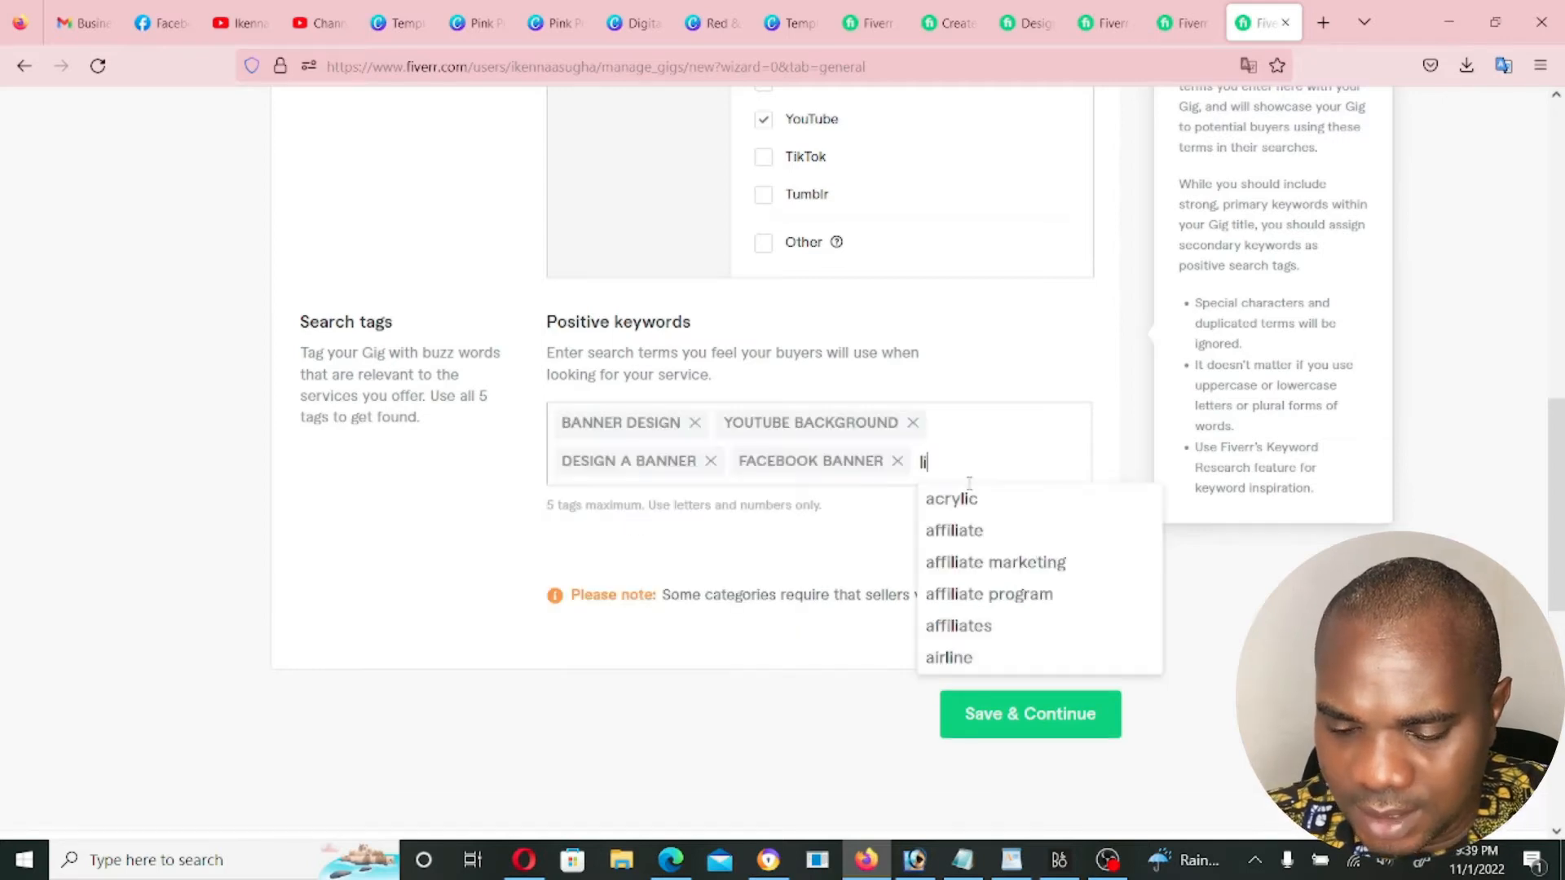
Add linkedin as the fifth search tag in the positive keywords
key("BackSpace")
type("linked")
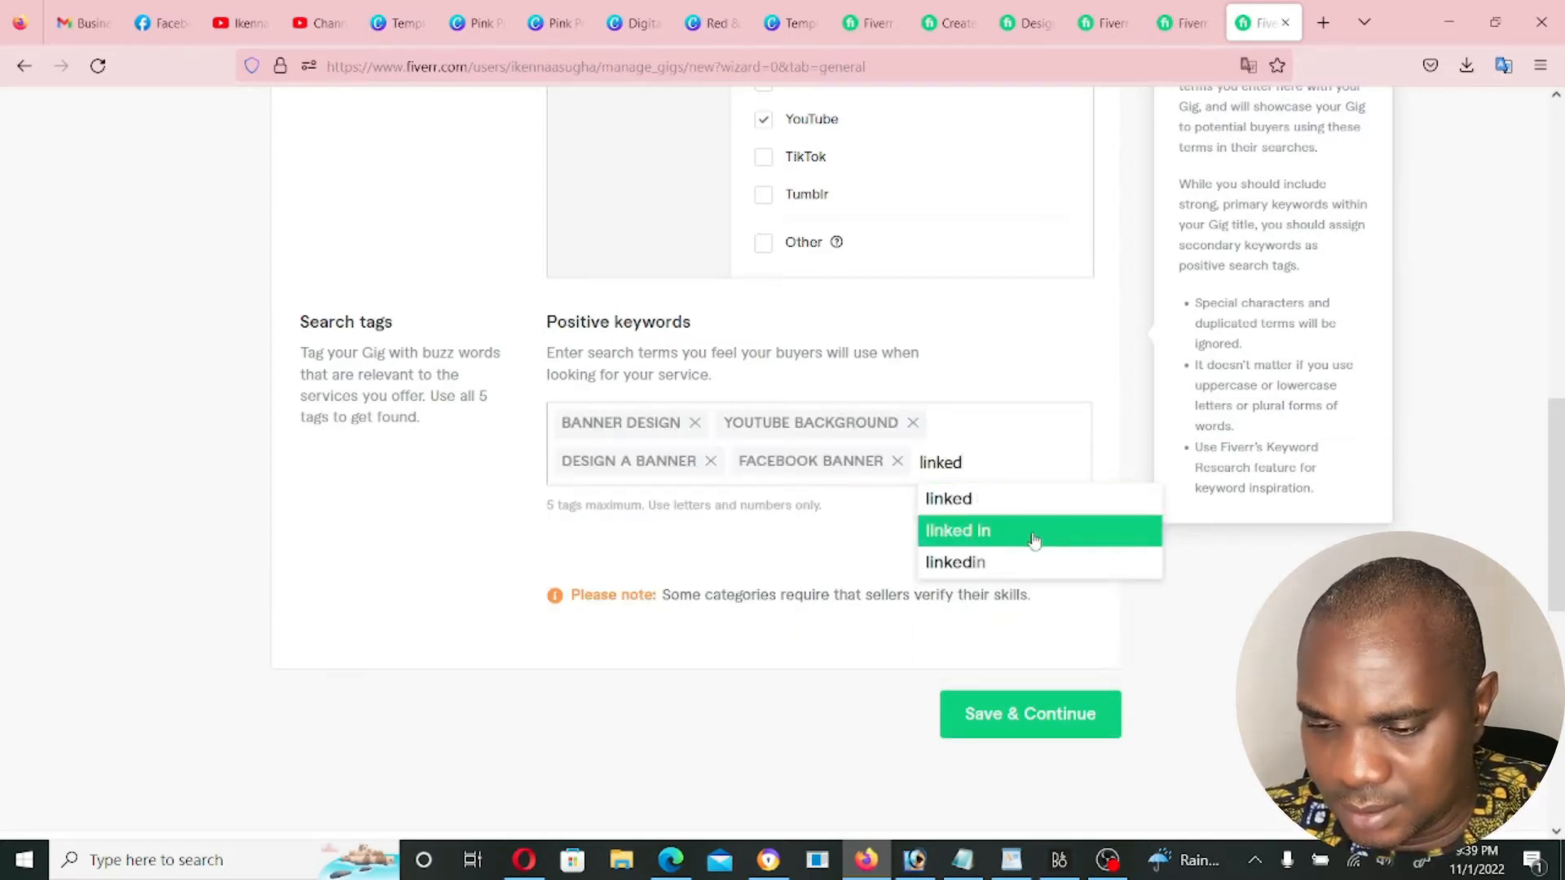
type(" ba")
key("BackSpace")
key("BackSpace")
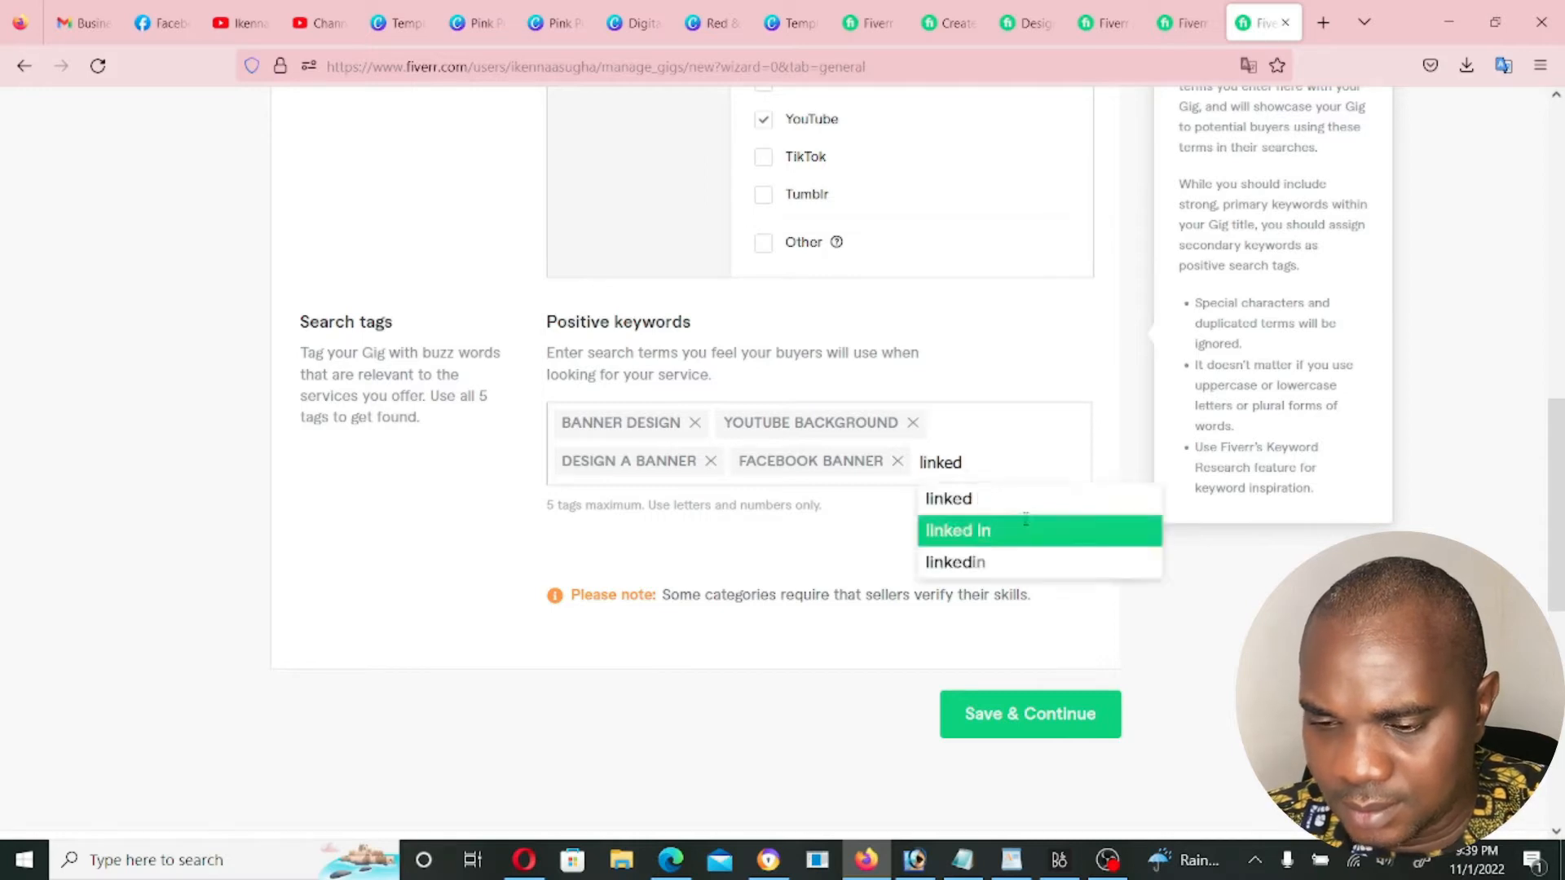
left_click(990, 562)
Fill in the gig metadata's missing language by selecting English as the language of the posts
scroll(886, 493, "down", 2)
scroll(472, 295, "up", 10)
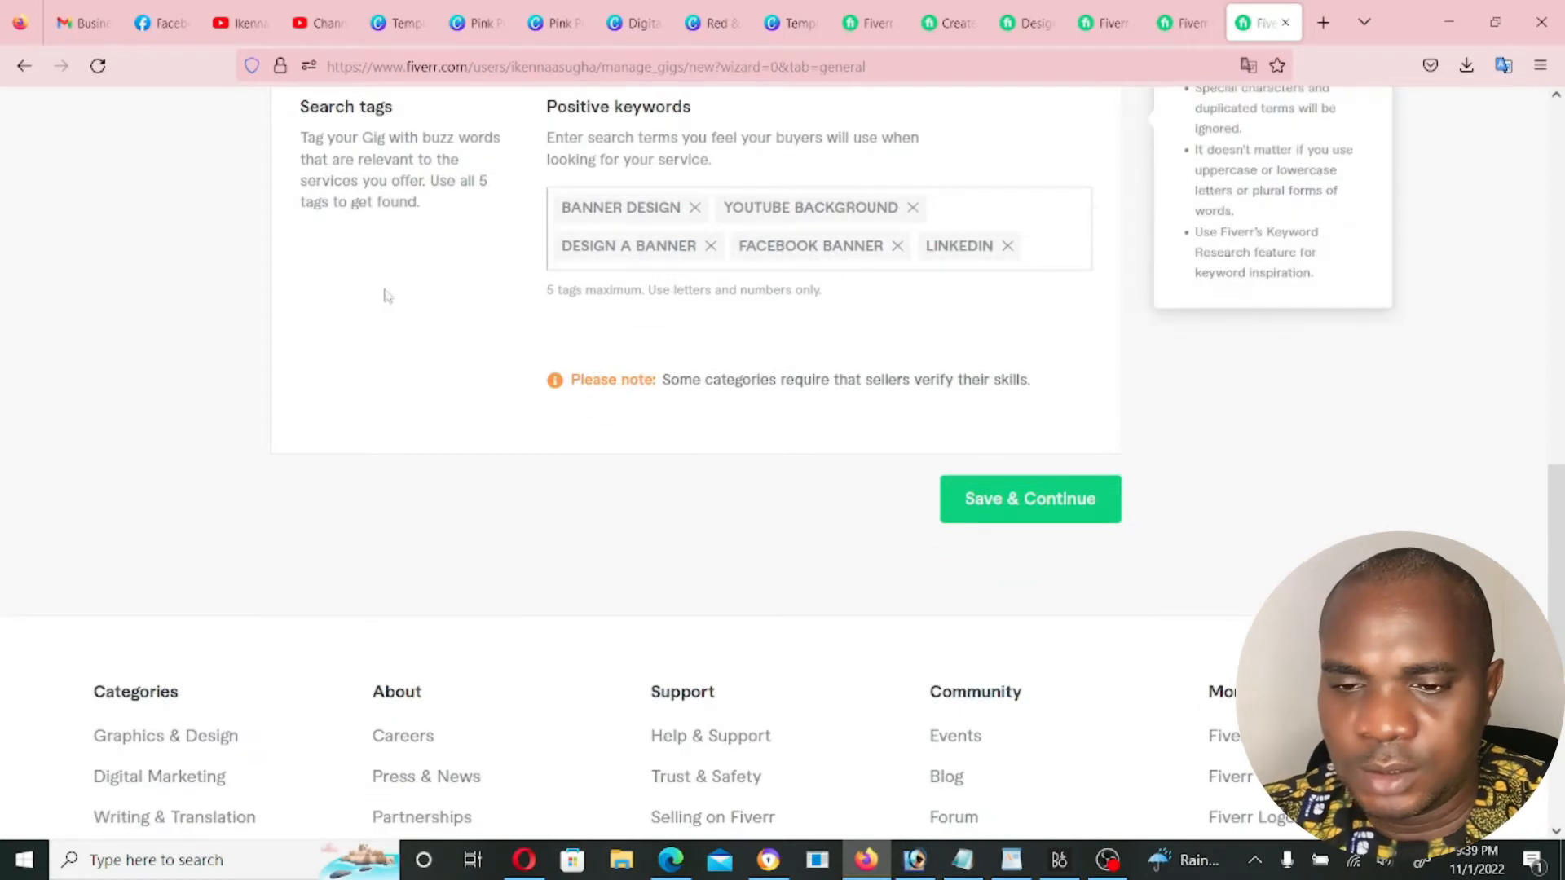
scroll(472, 295, "down", 10)
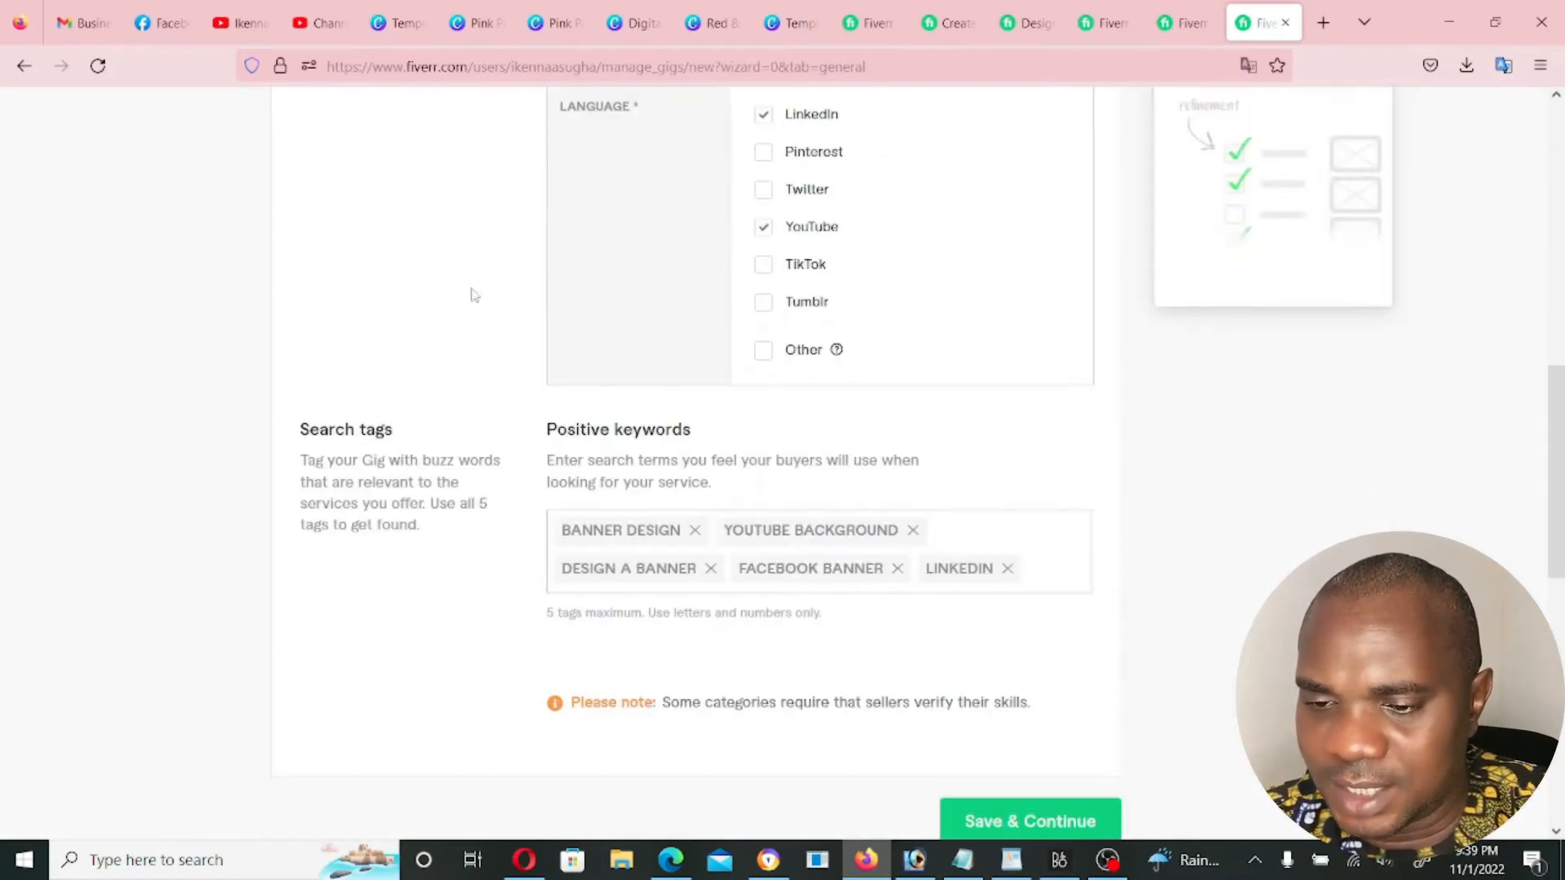
scroll(1065, 290, "up", 1)
scroll(1065, 291, "up", 10)
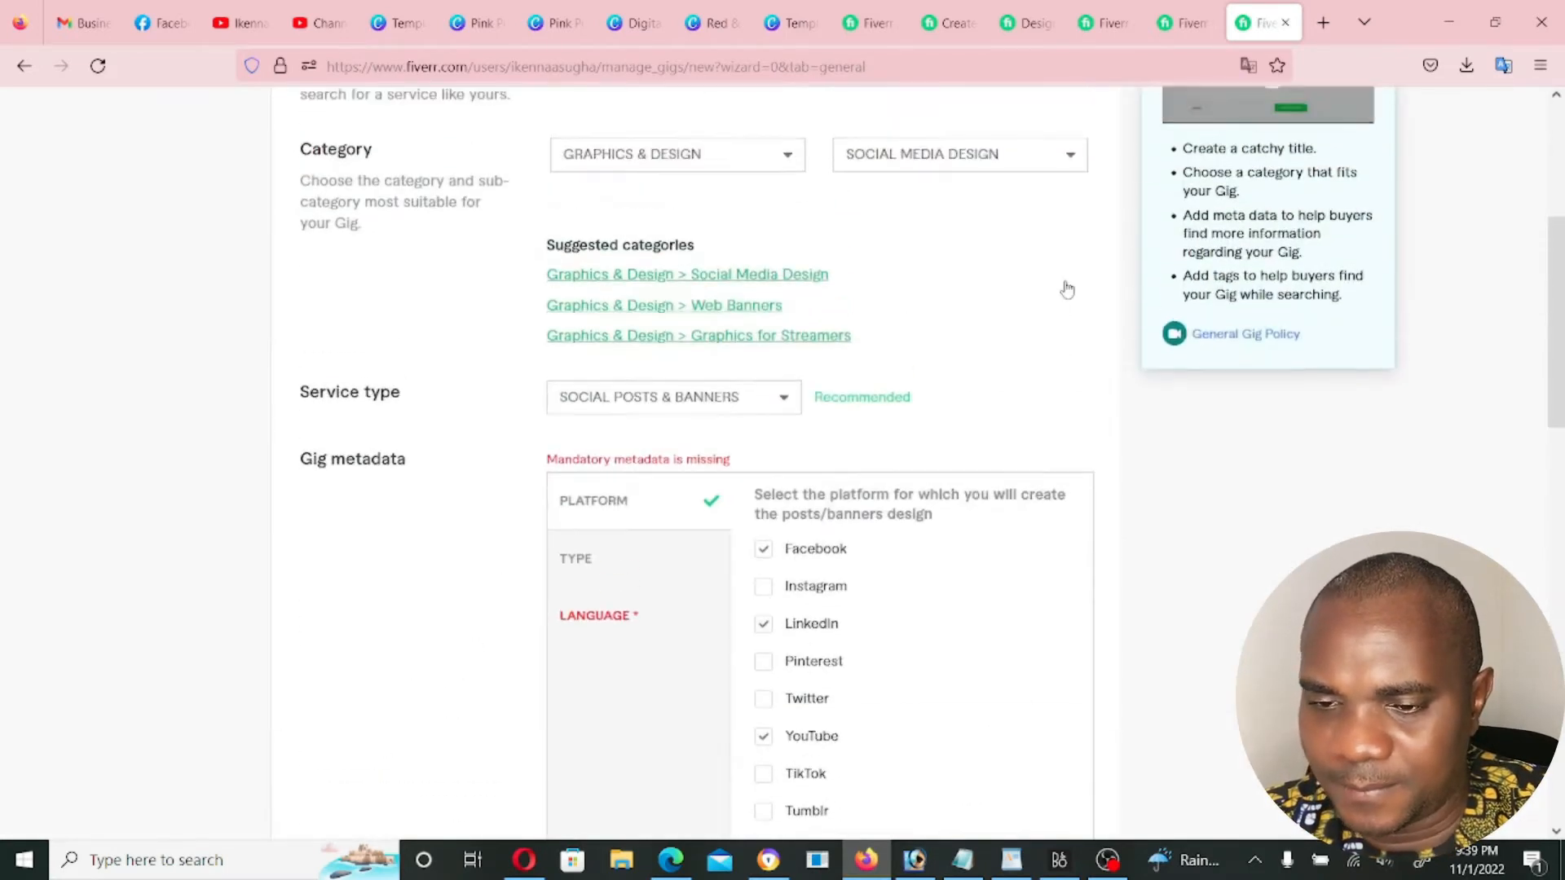
scroll(638, 478, "down", 3)
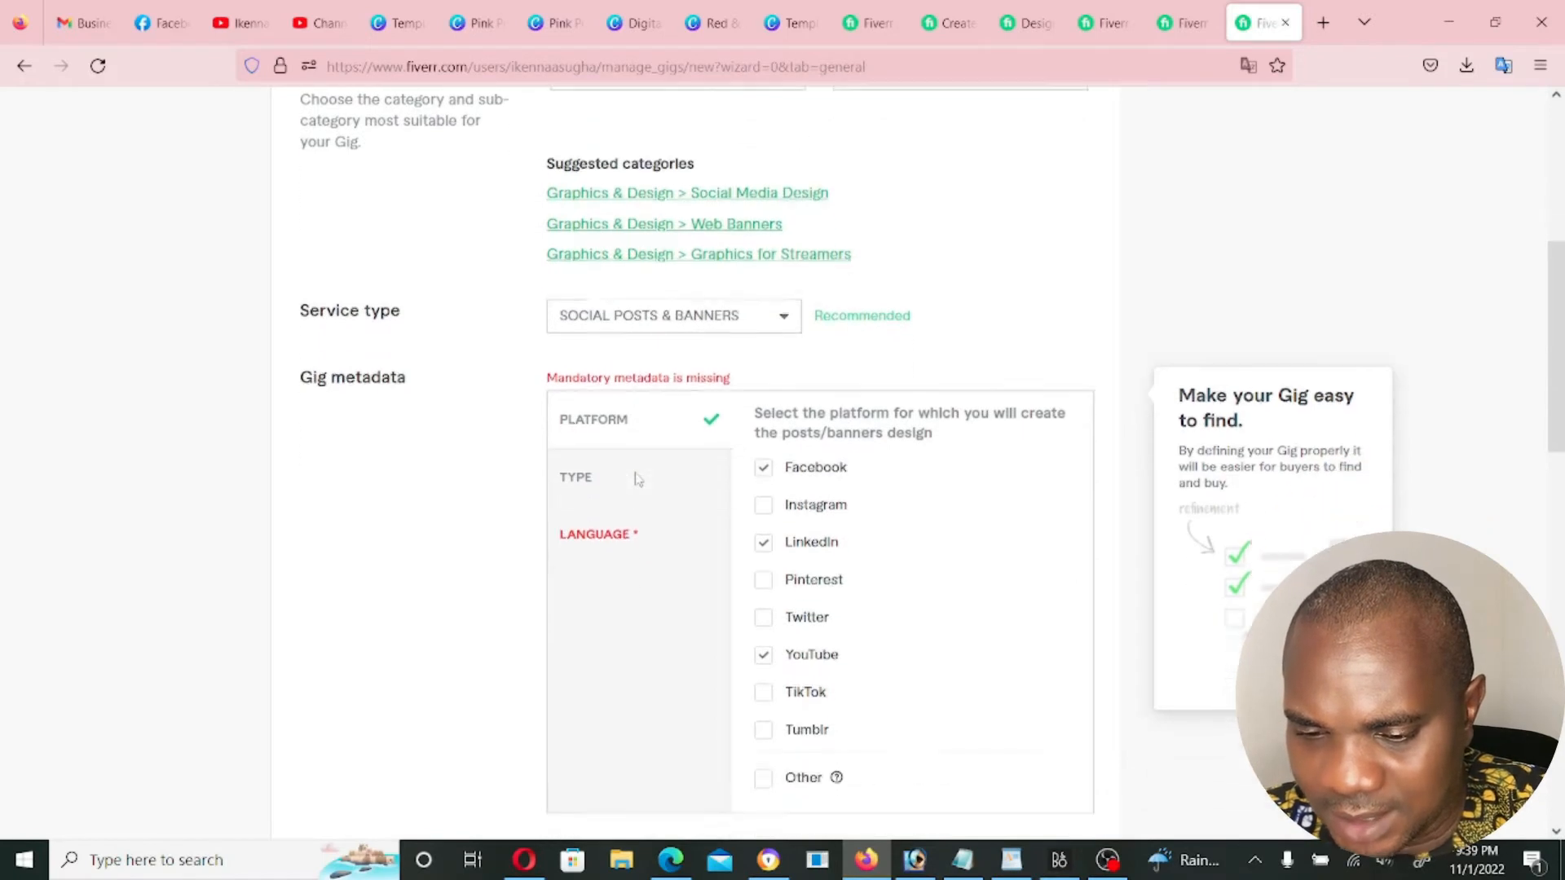
left_click(621, 406)
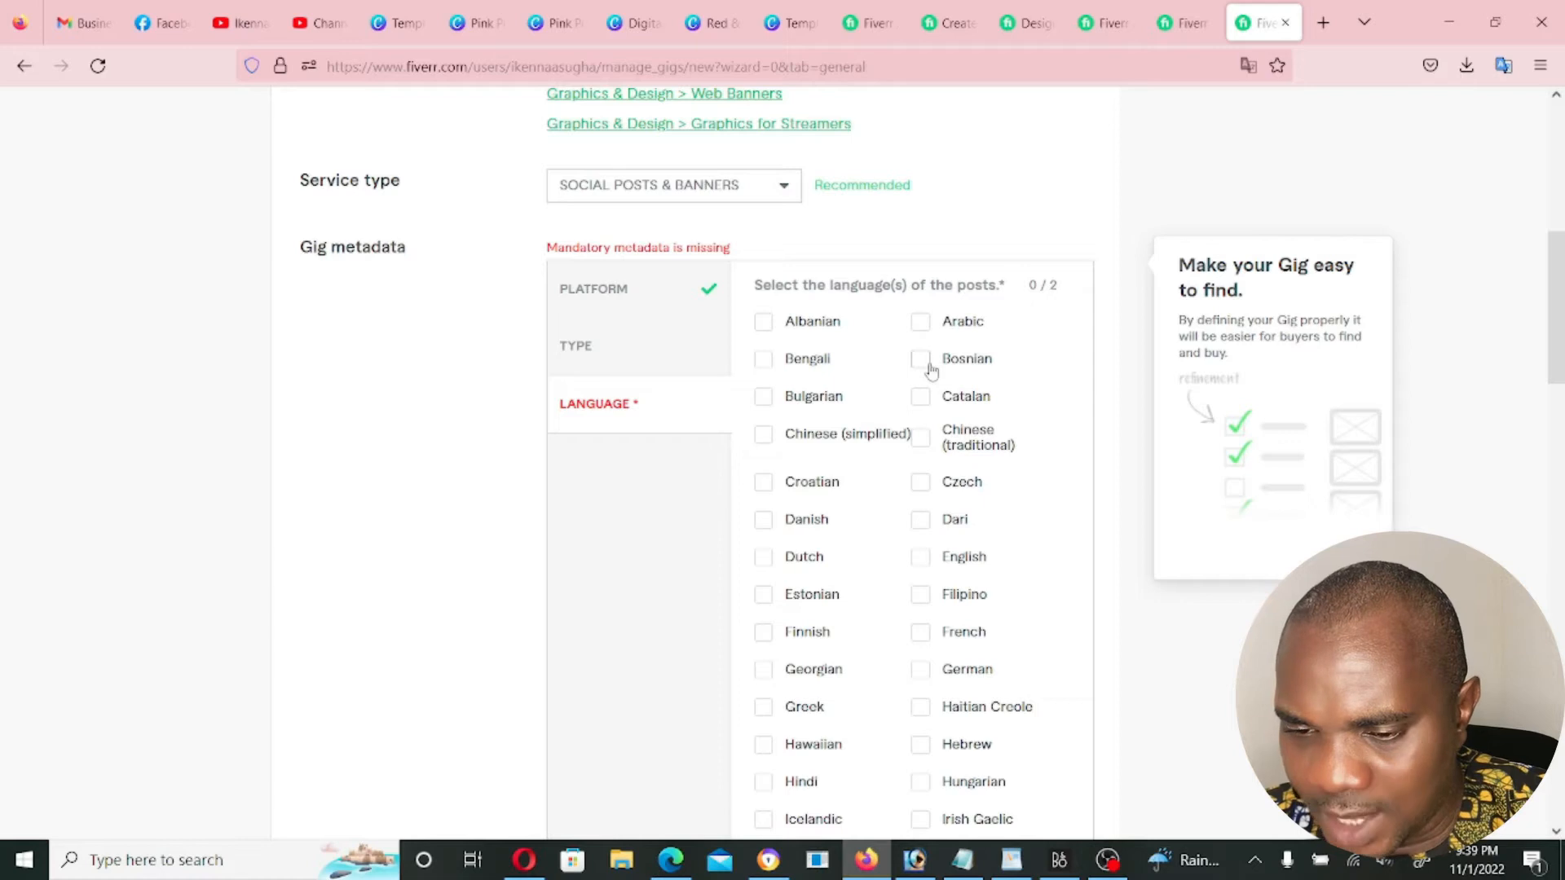
scroll(927, 365, "down", 3)
scroll(905, 405, "down", 2)
left_click(920, 234)
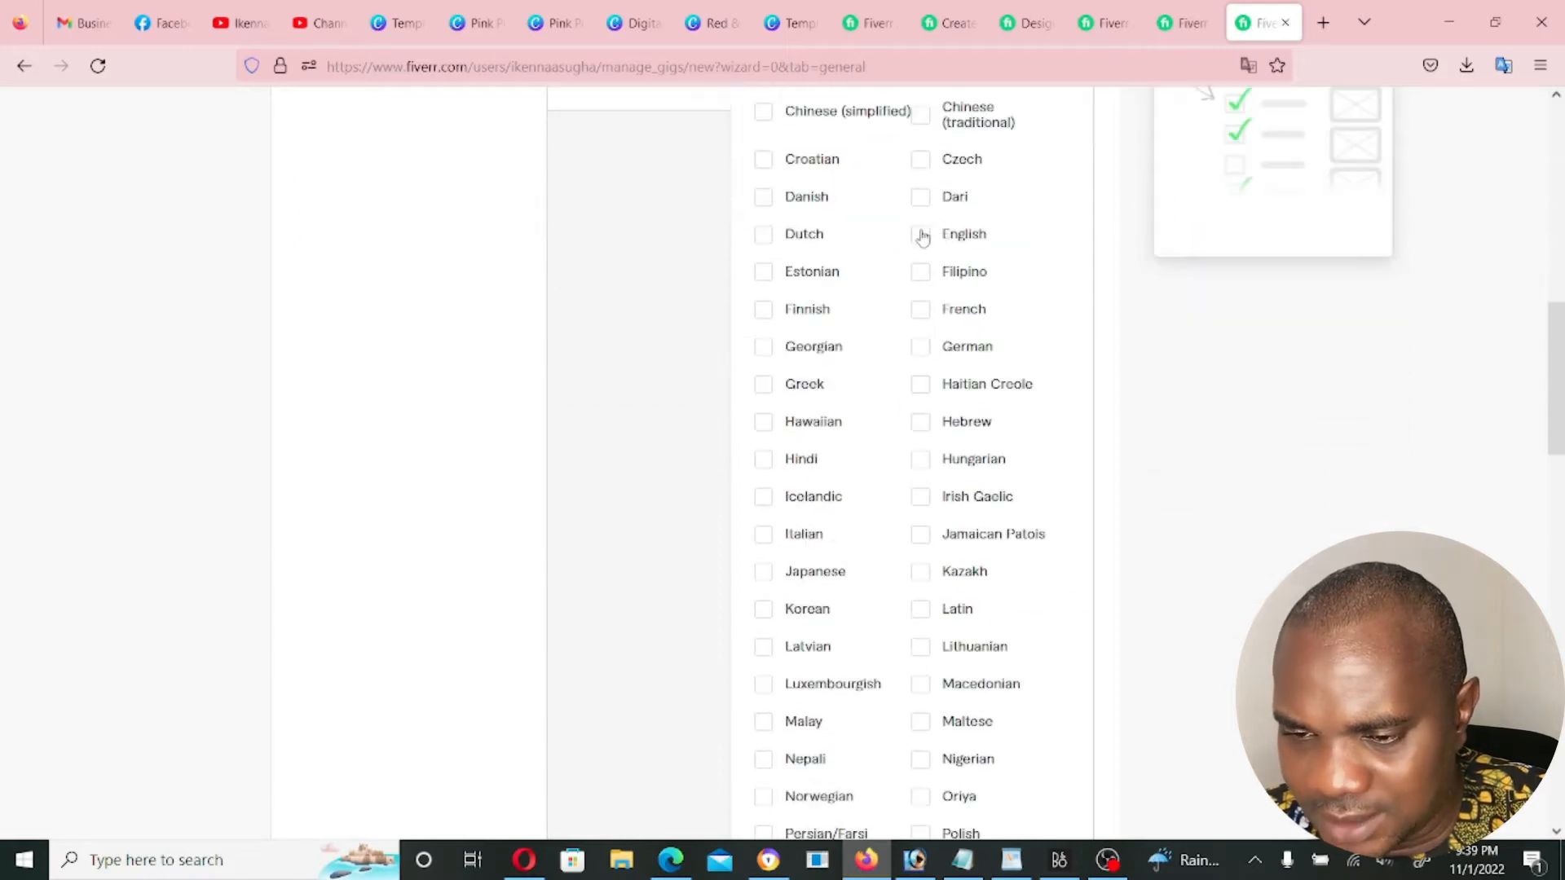
Set the gig metadata type to Social media carousel and save the overview to continue to pricing
scroll(1135, 388, "up", 6)
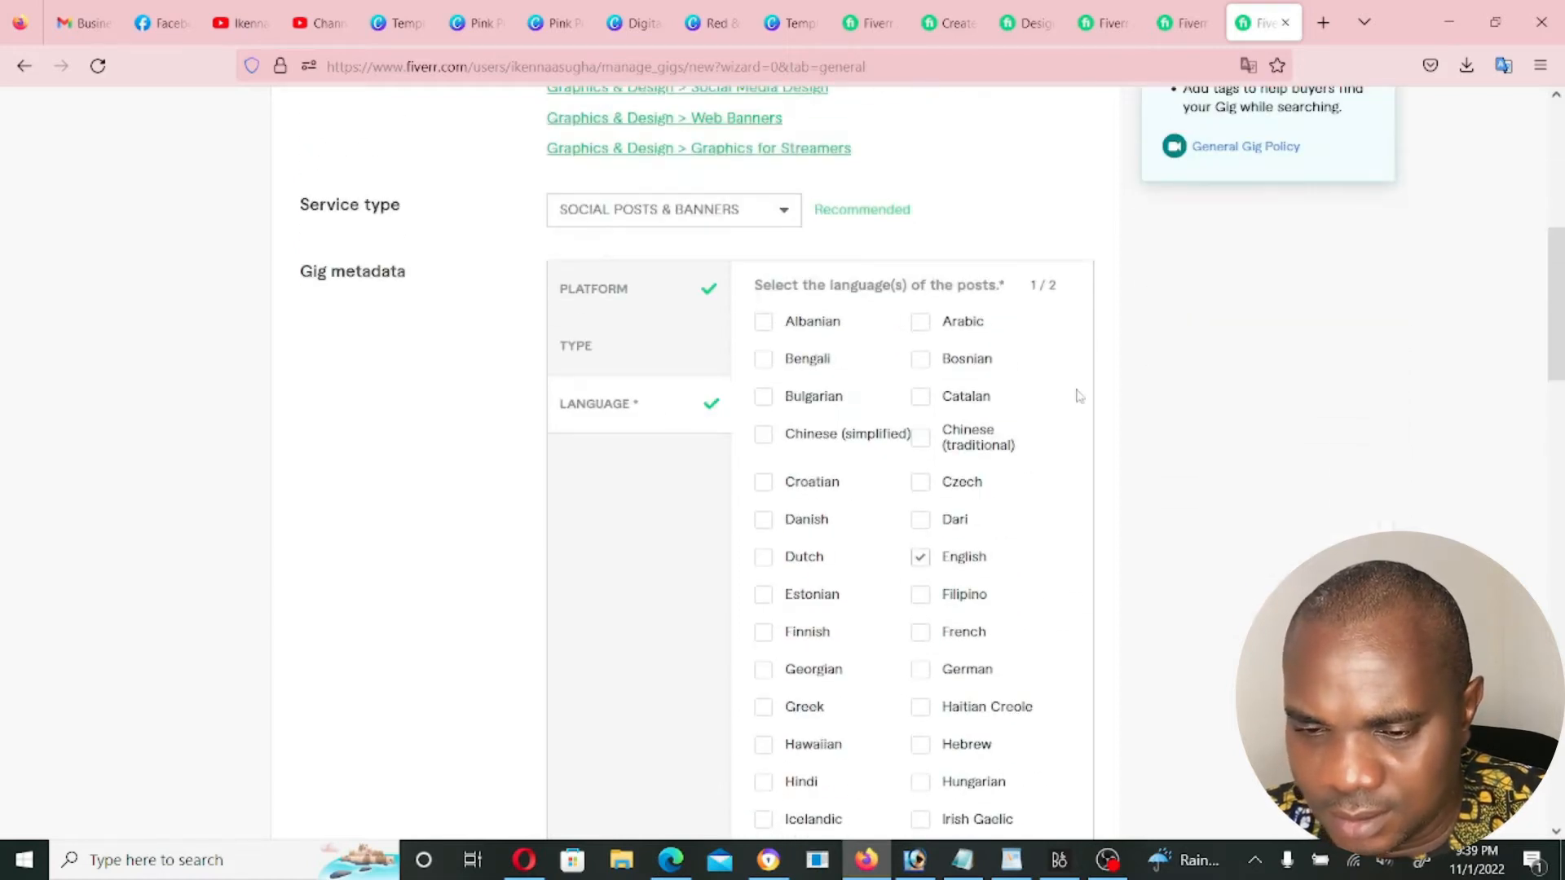
left_click(615, 345)
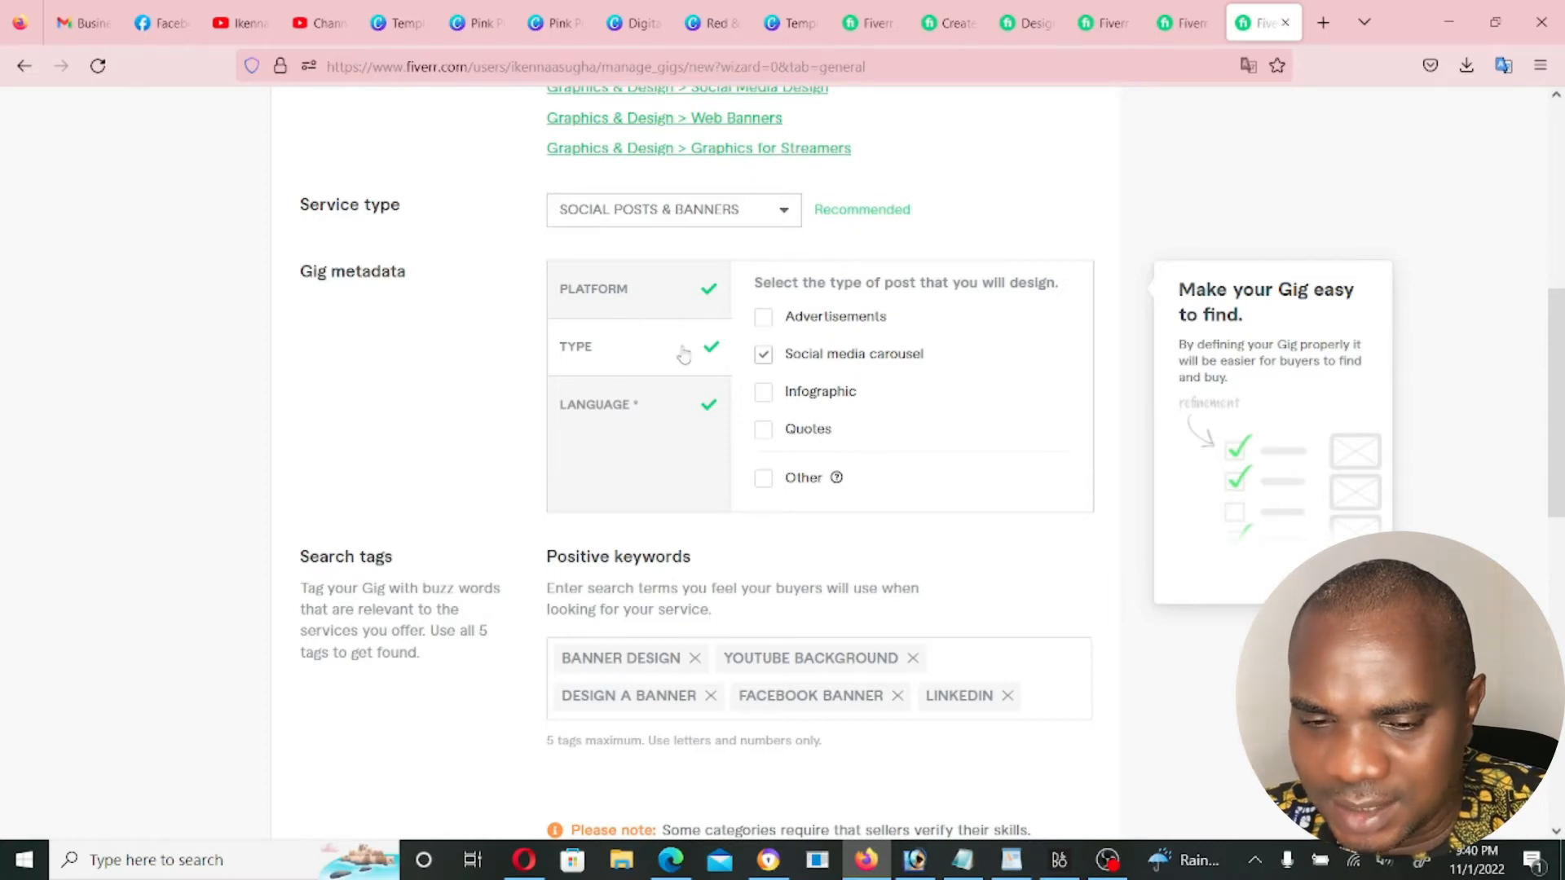
scroll(683, 352, "down", 5)
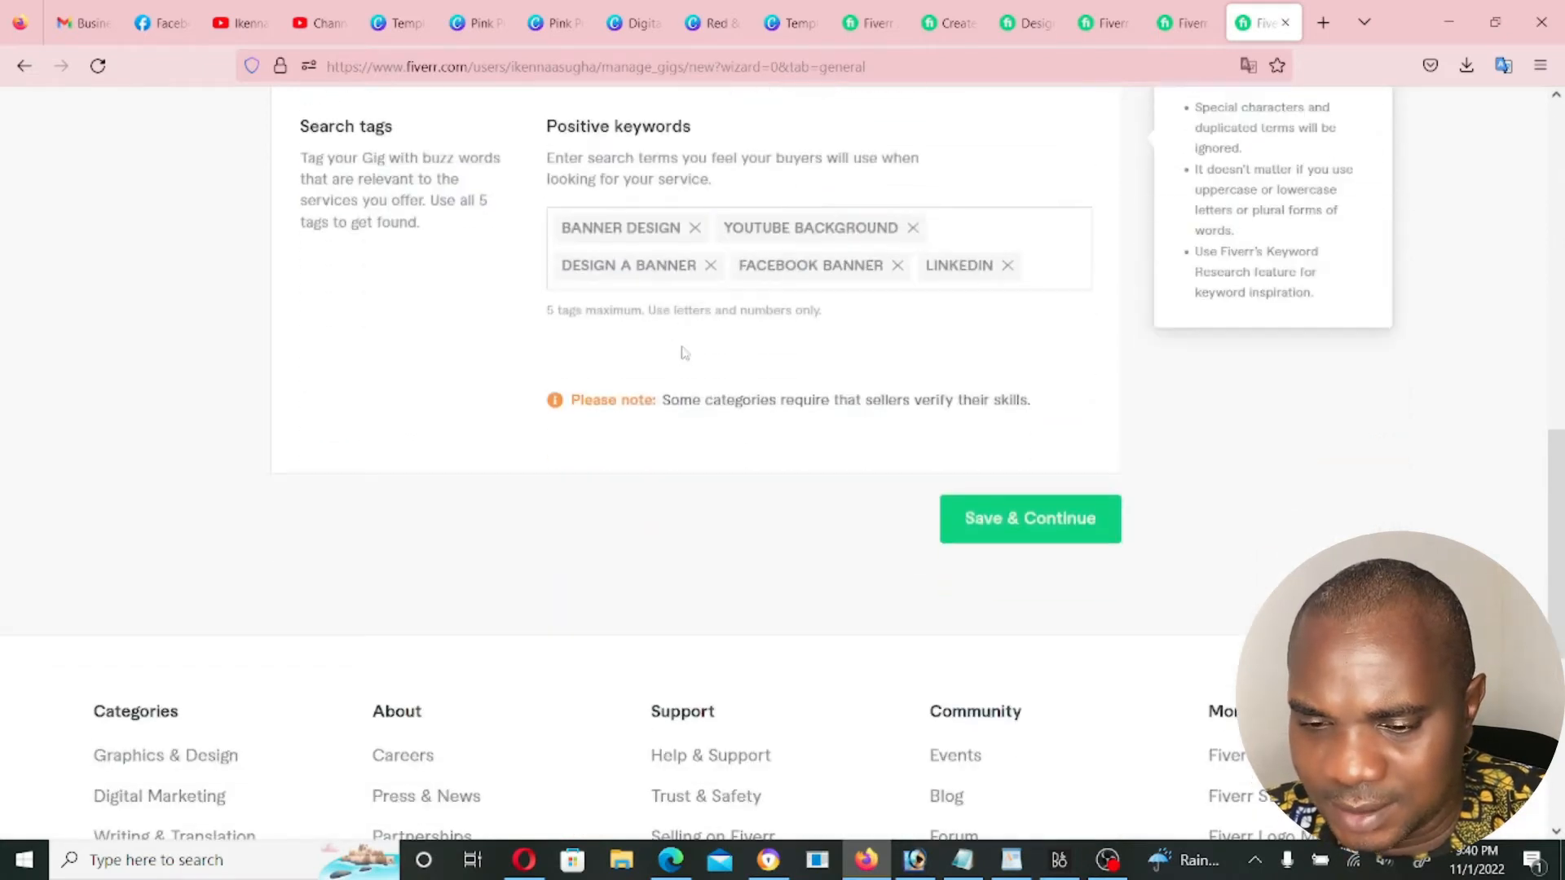
left_click(1011, 519)
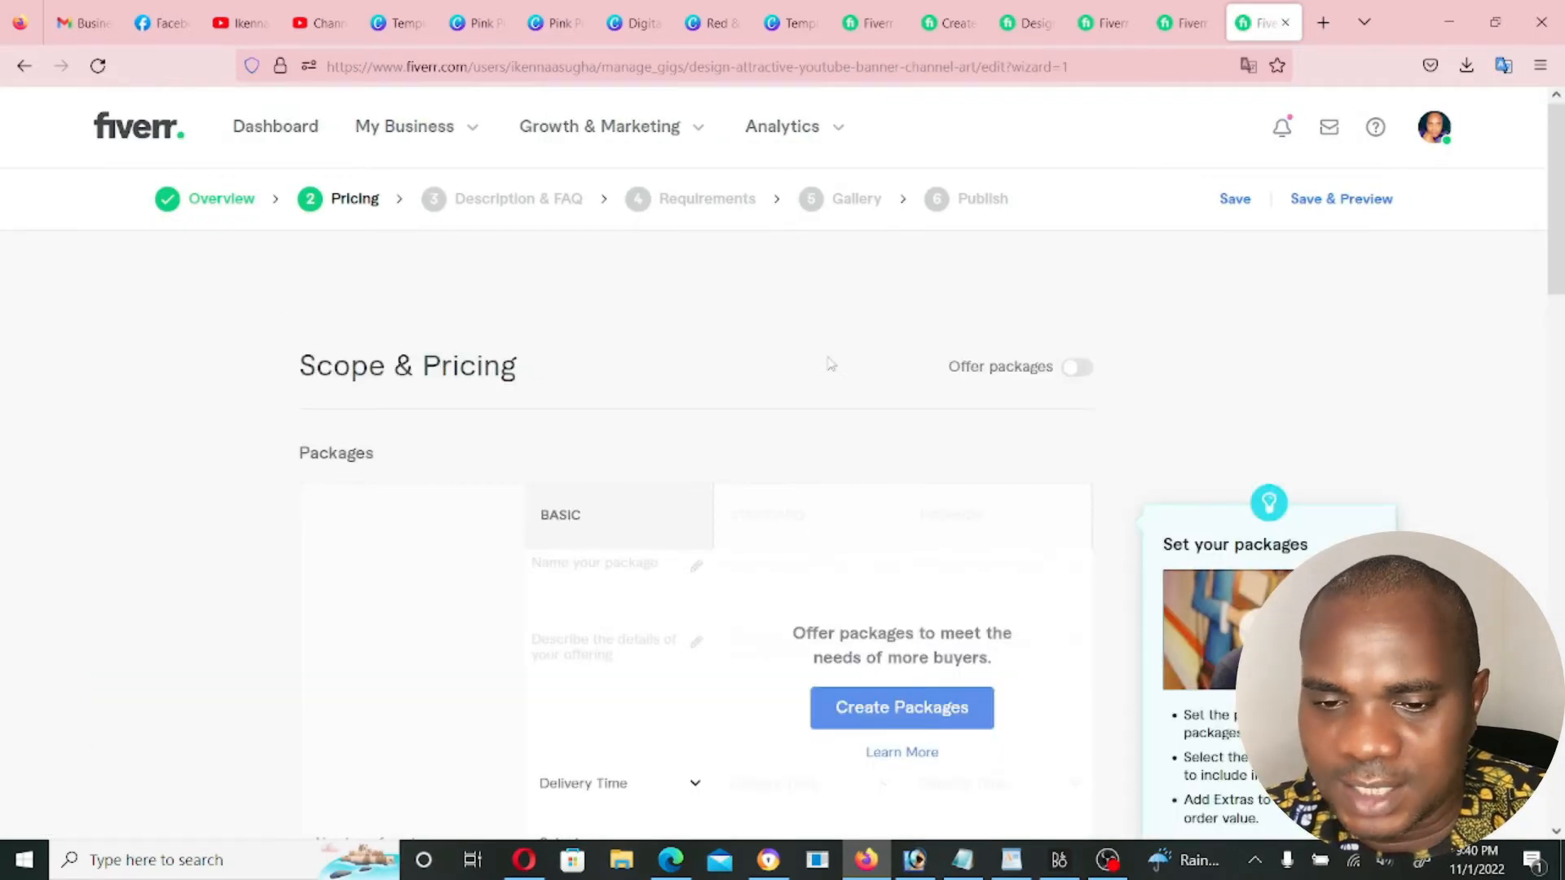
Create Basic, Standard and Premium packages for the gig and bring up the prepared package notes in Notepad
scroll(828, 362, "down", 4)
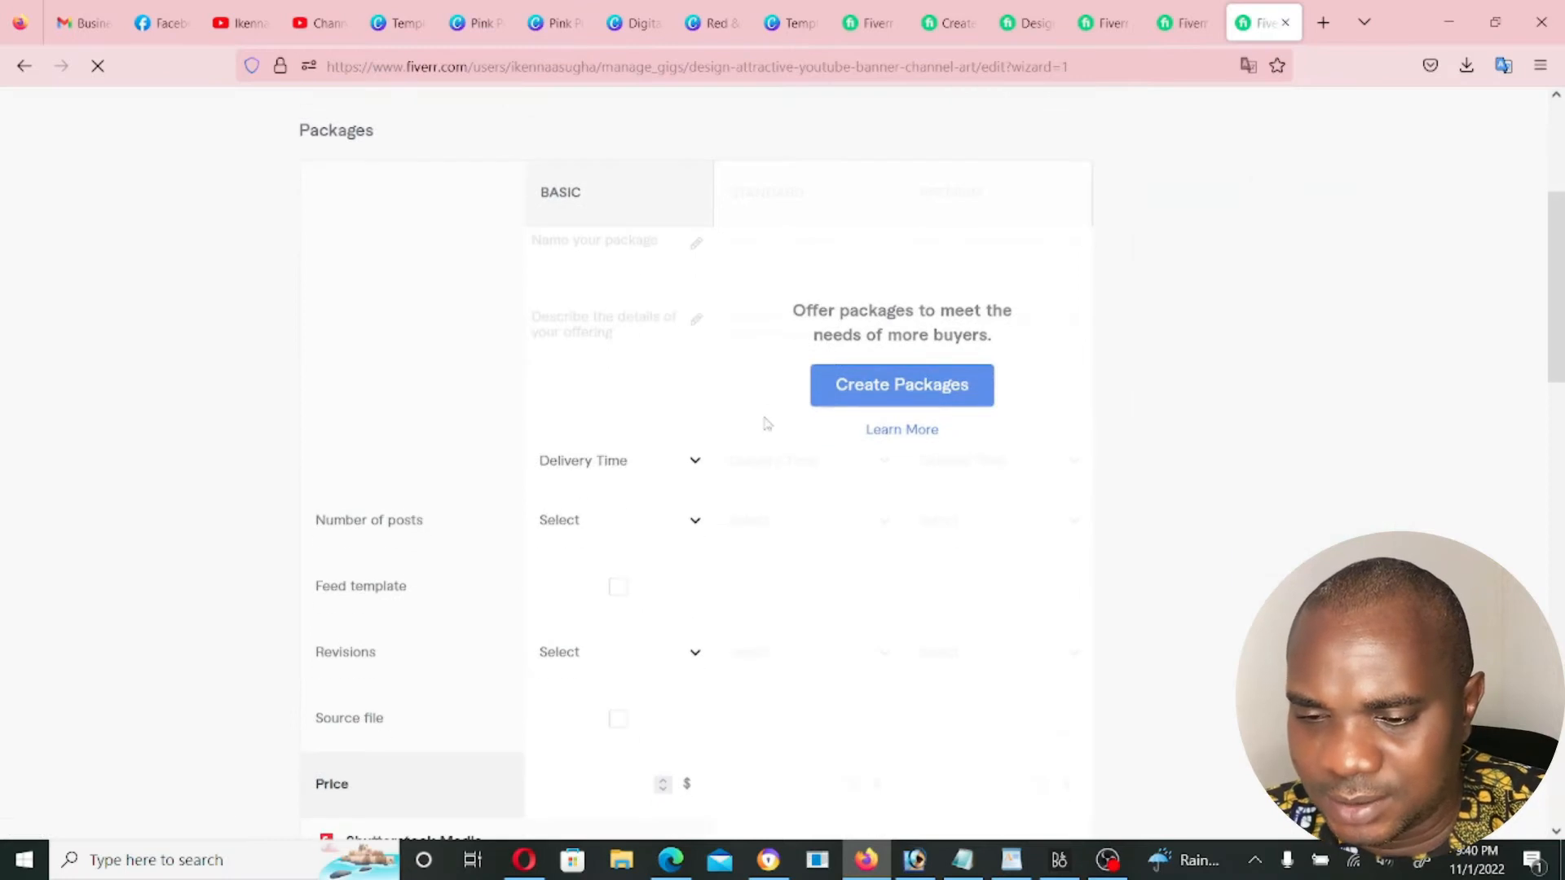
left_click(892, 399)
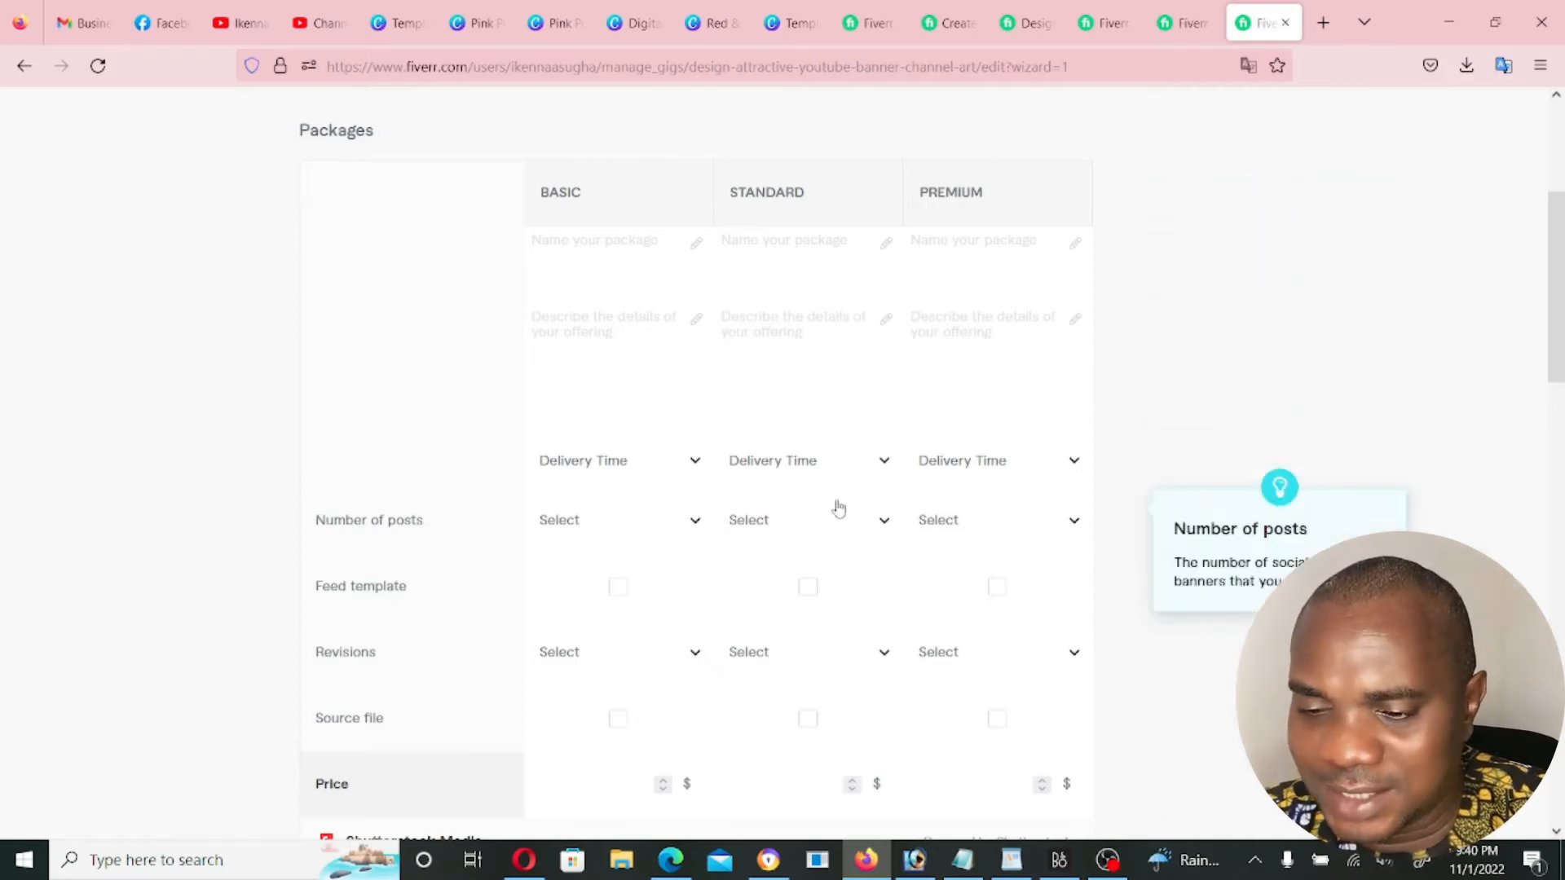
left_click(965, 864)
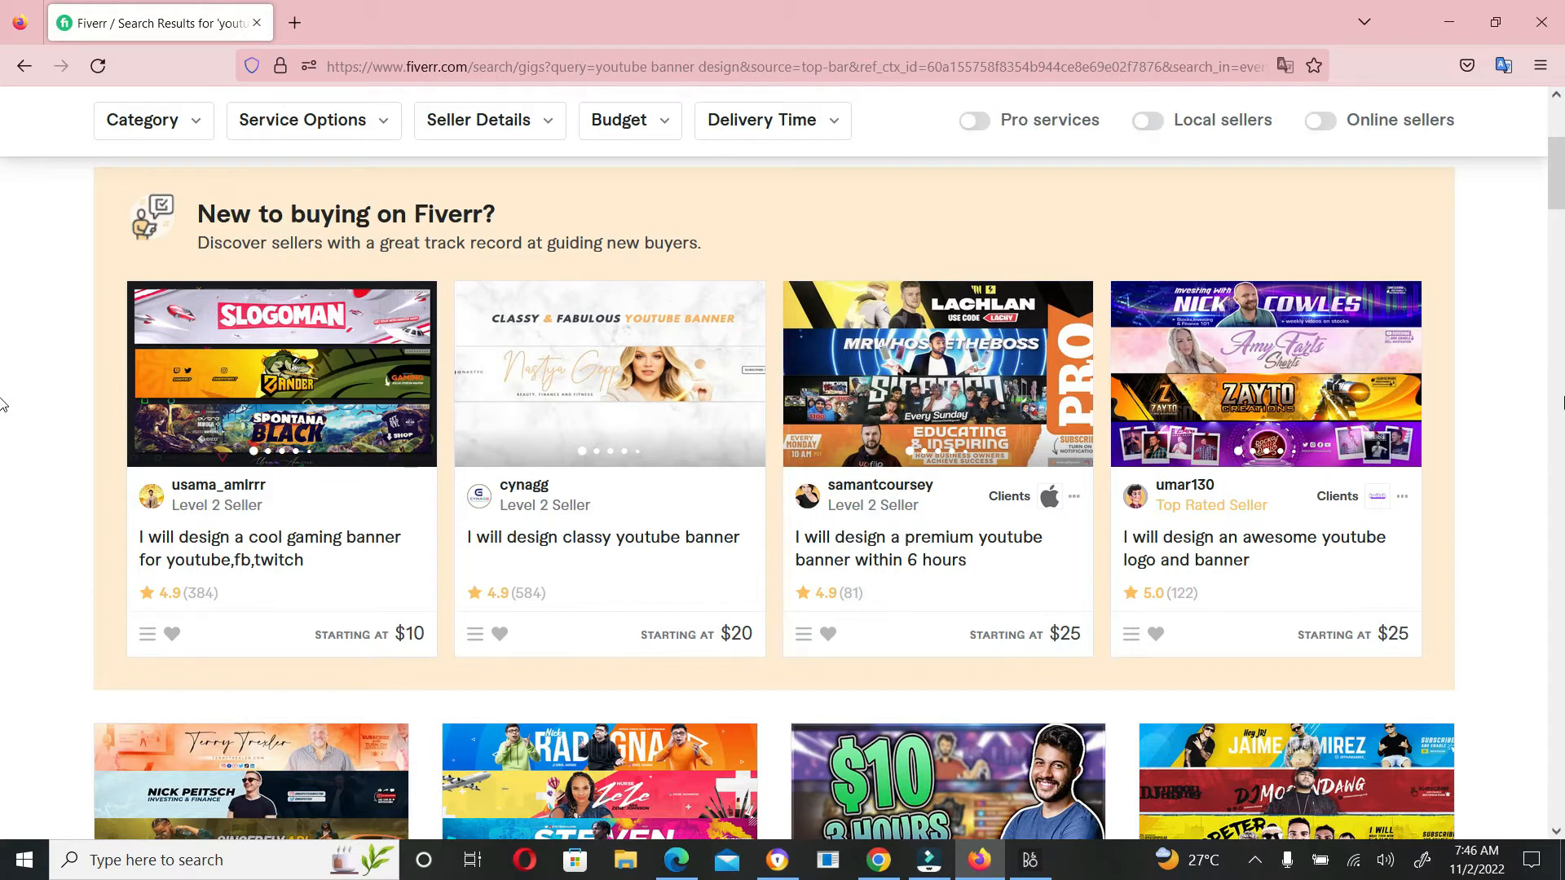
Look through the Fiverr results for "youtube banner design" to compare other sellers' offers and starting prices
scroll(850, 440, "down", 1)
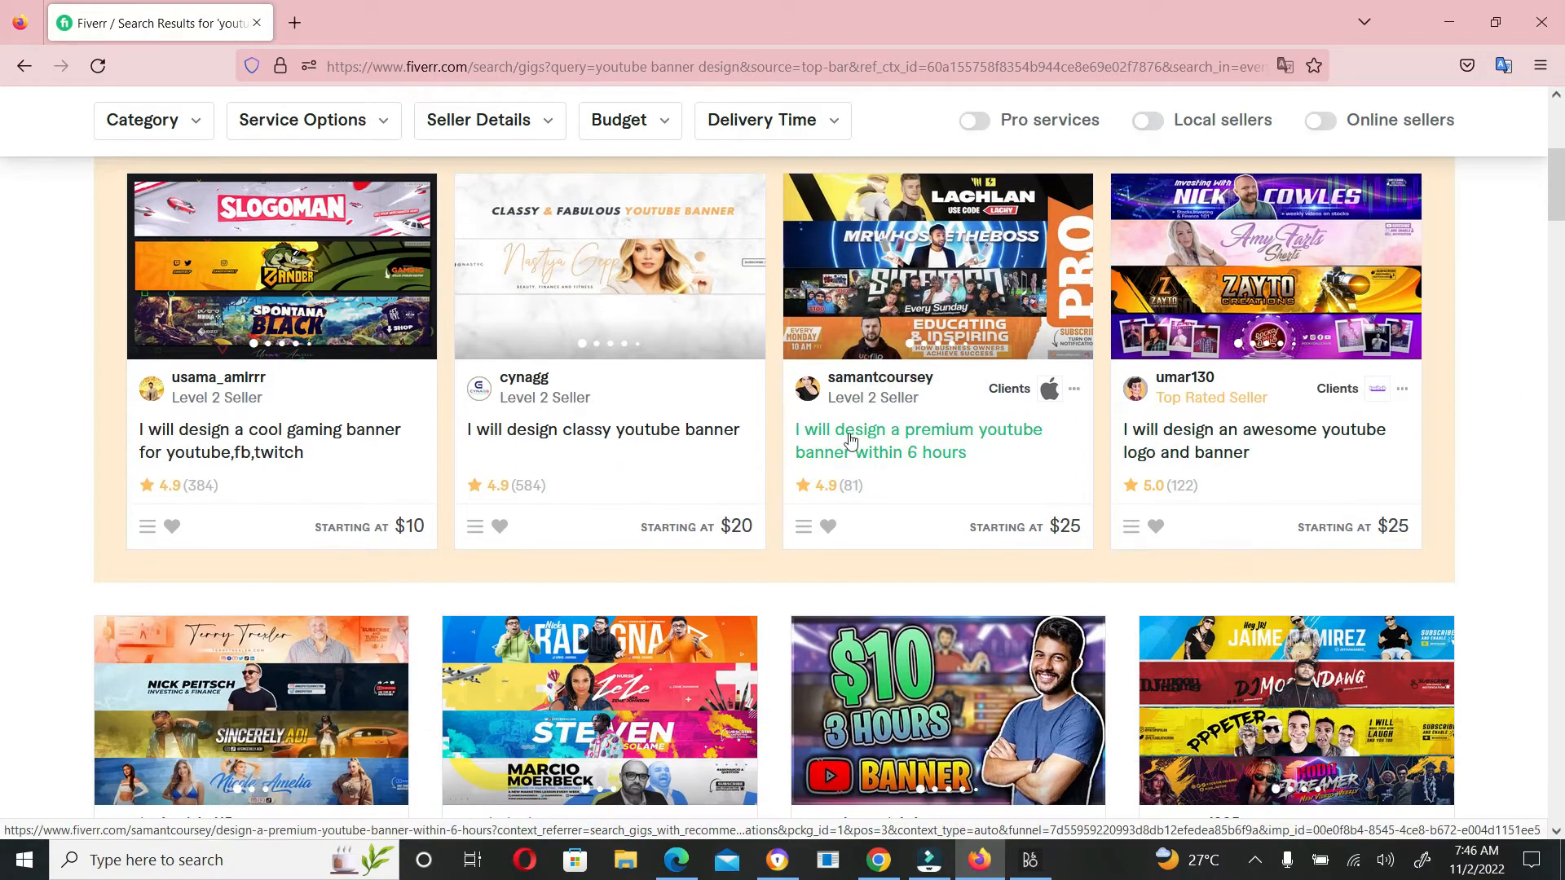
scroll(850, 440, "up", 2)
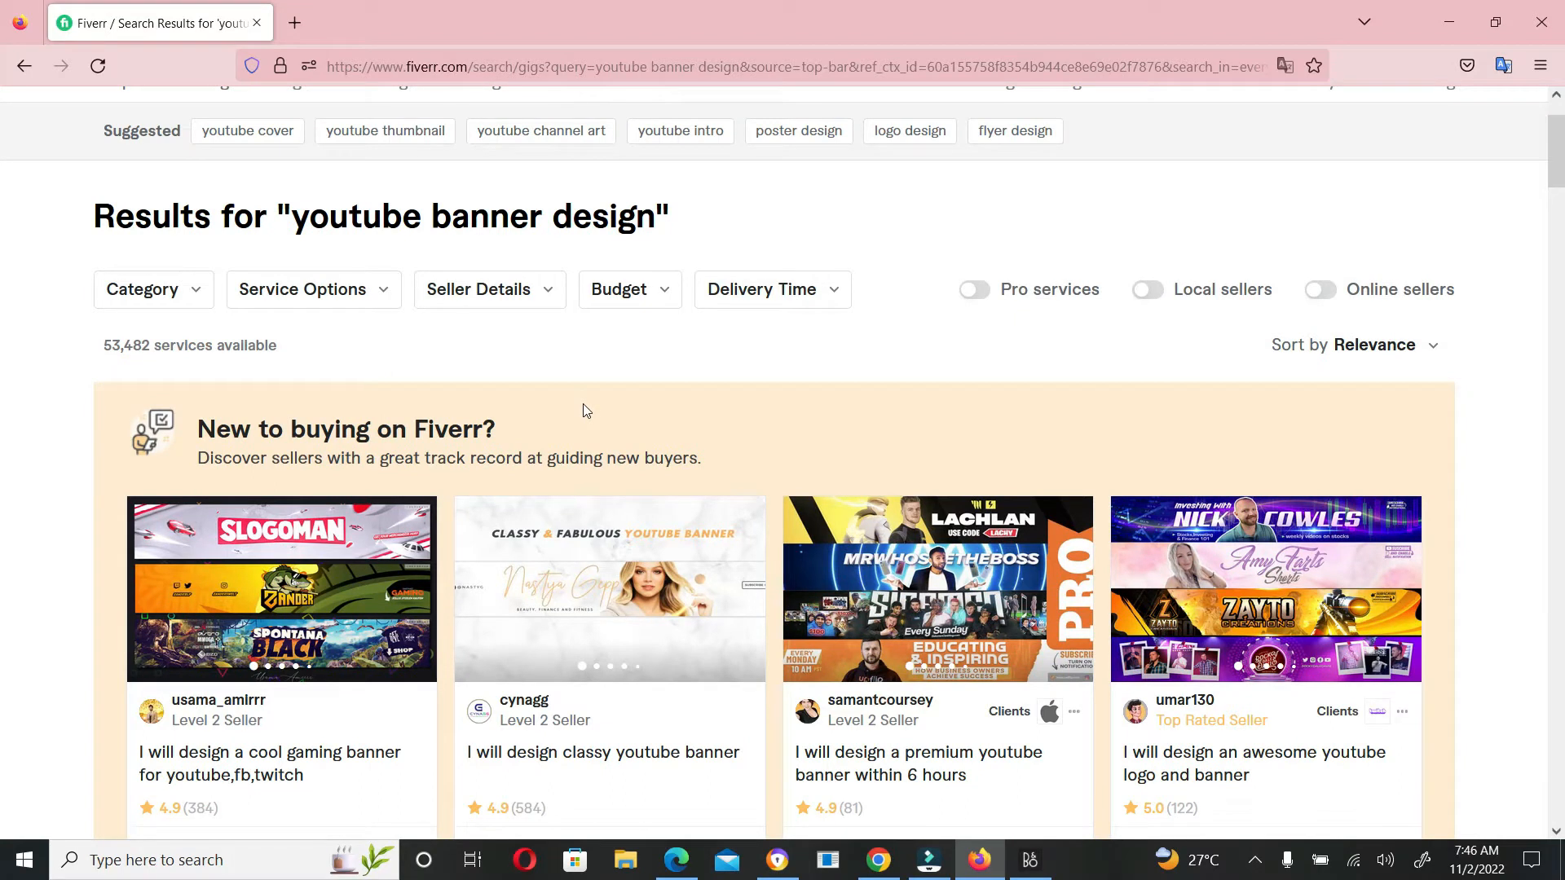
scroll(583, 405, "down", 2)
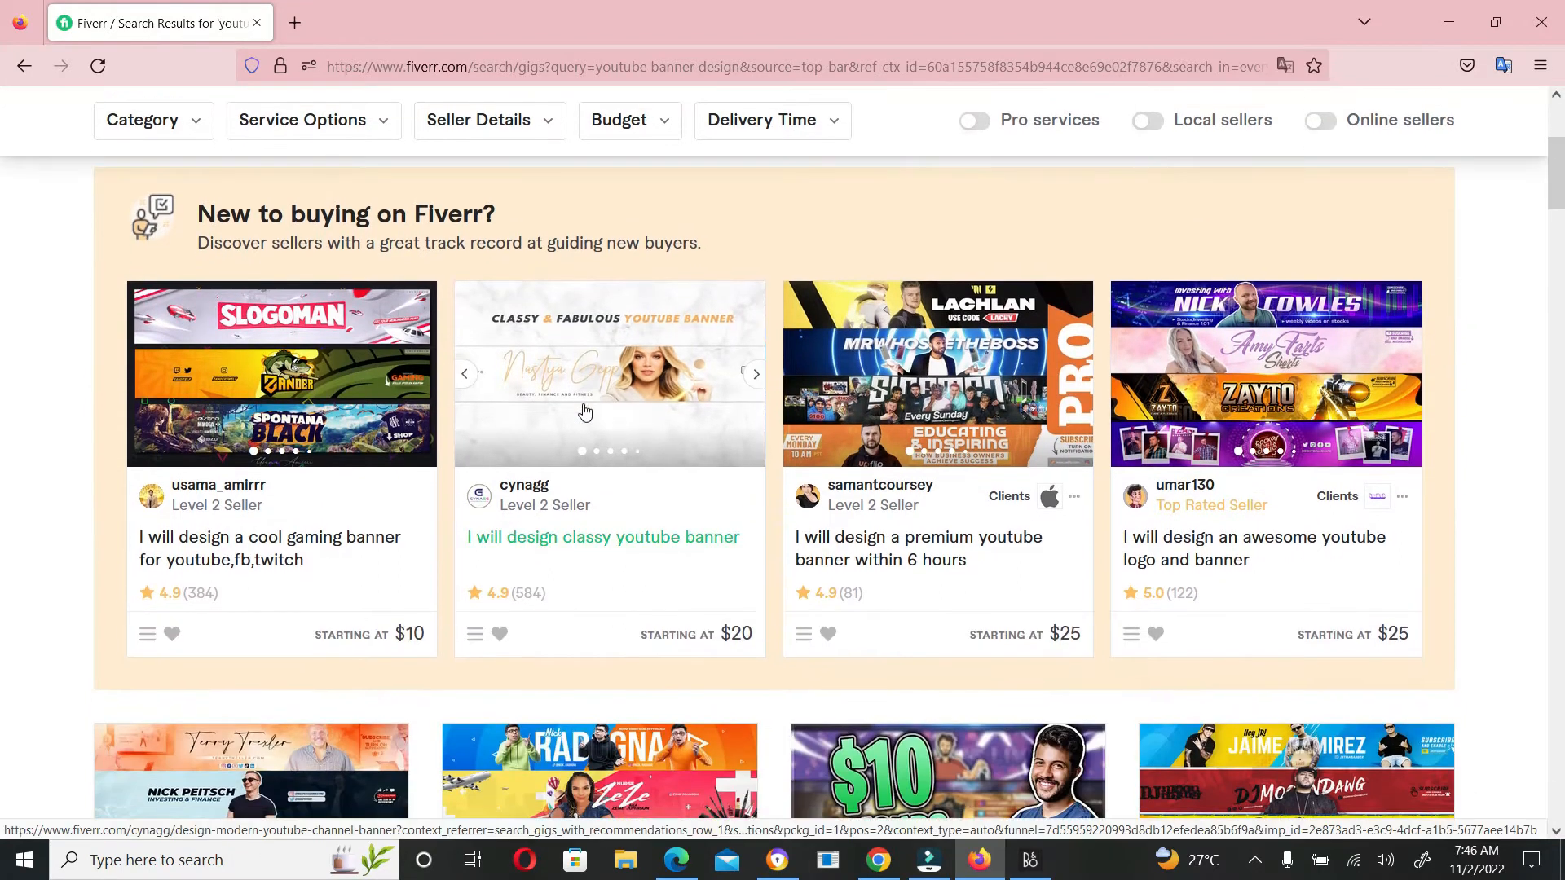
scroll(583, 410, "down", 1)
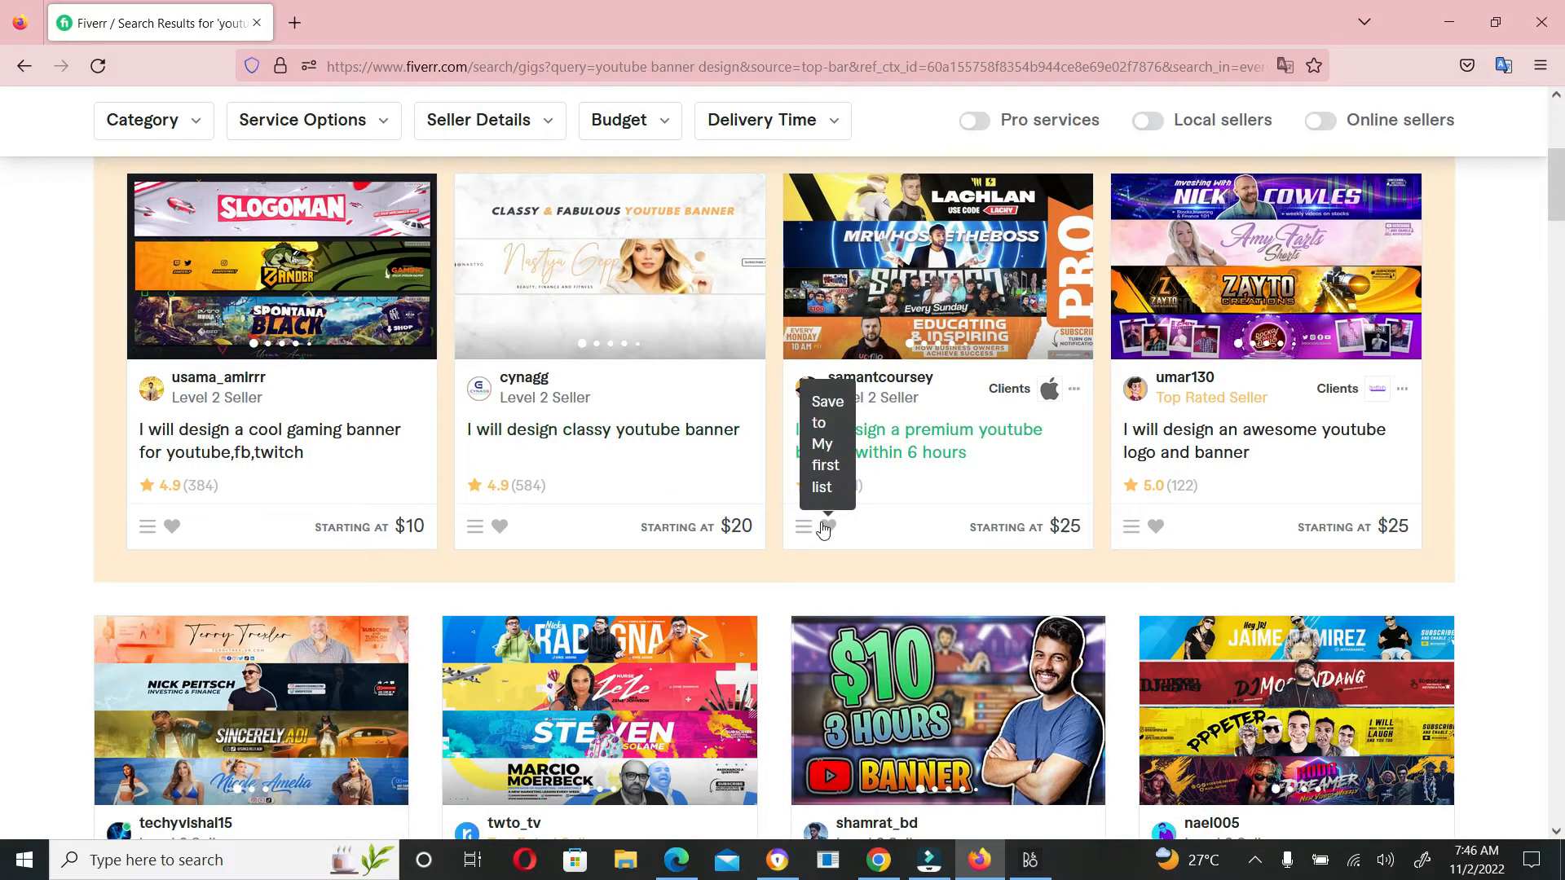
scroll(636, 475, "down", 1)
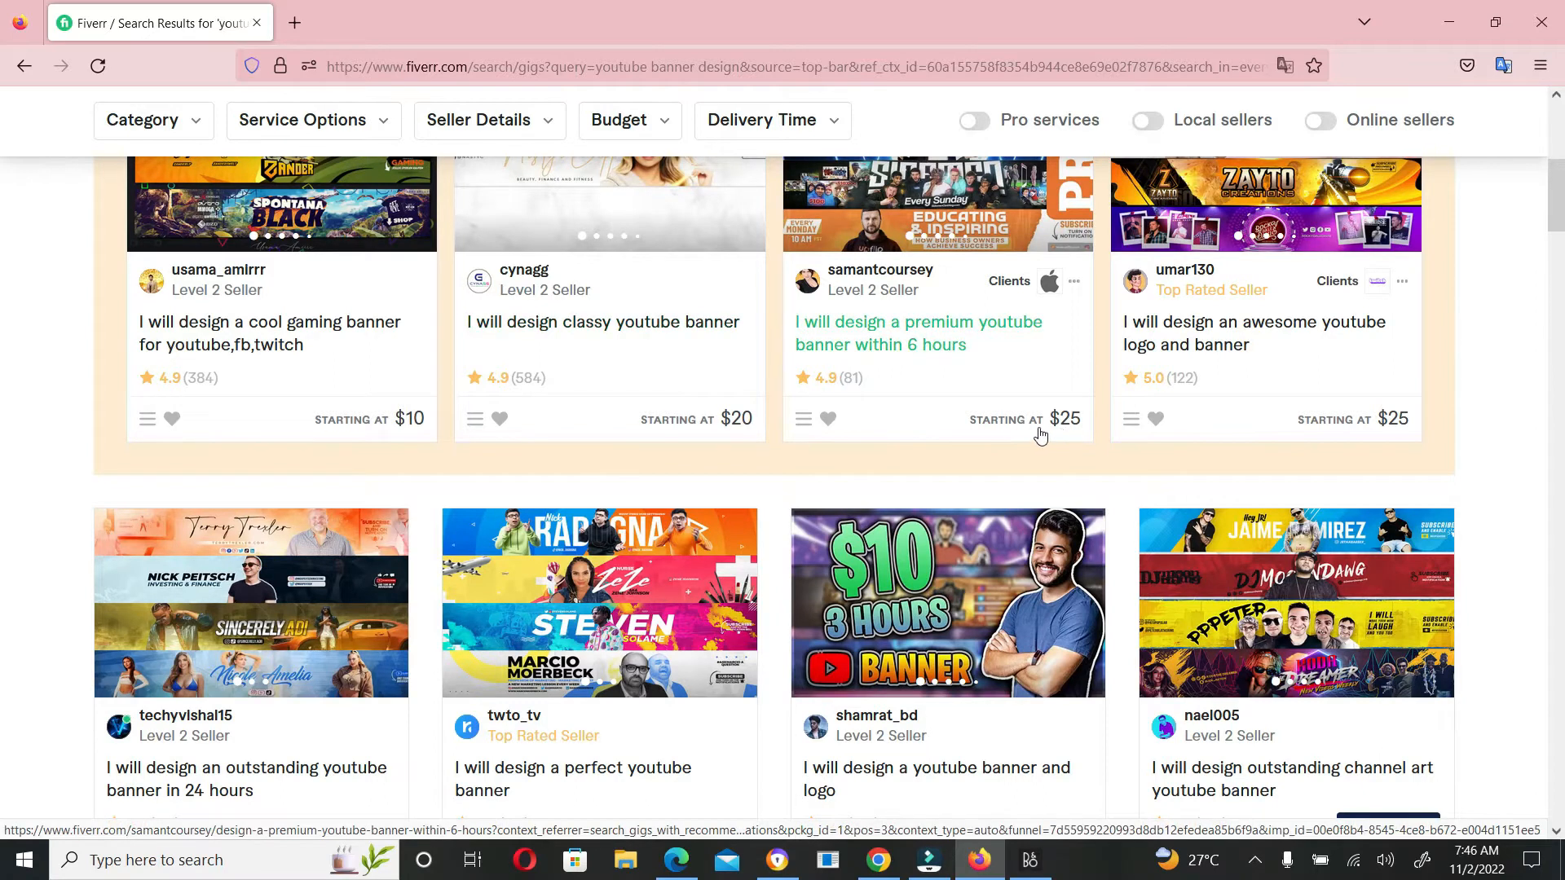
scroll(529, 377, "down", 1)
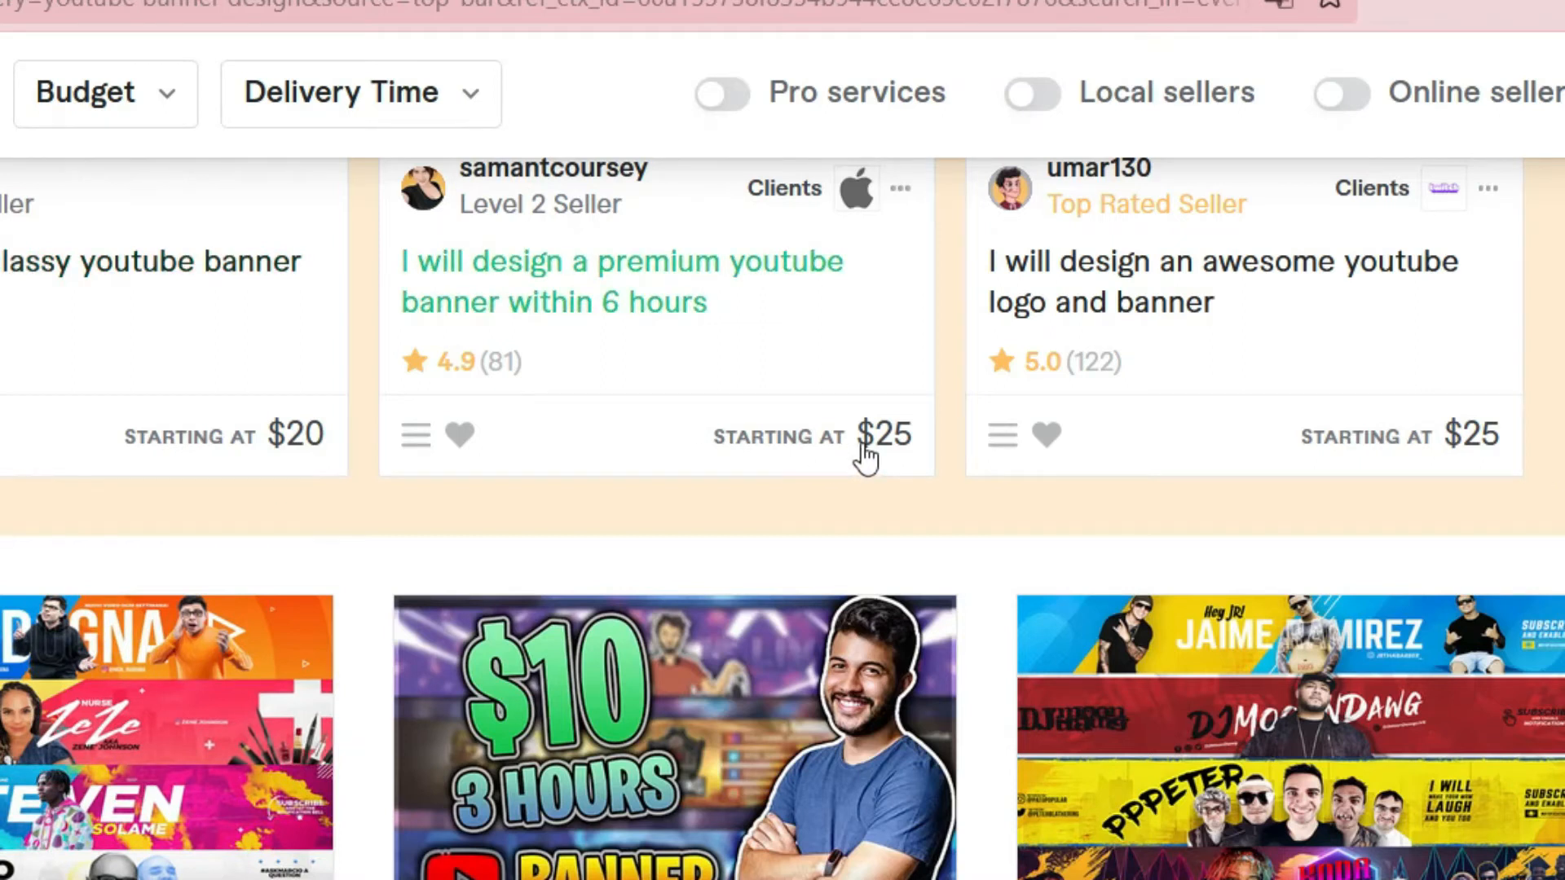
scroll(300, 542, "down", 1)
scroll(299, 542, "down", 4)
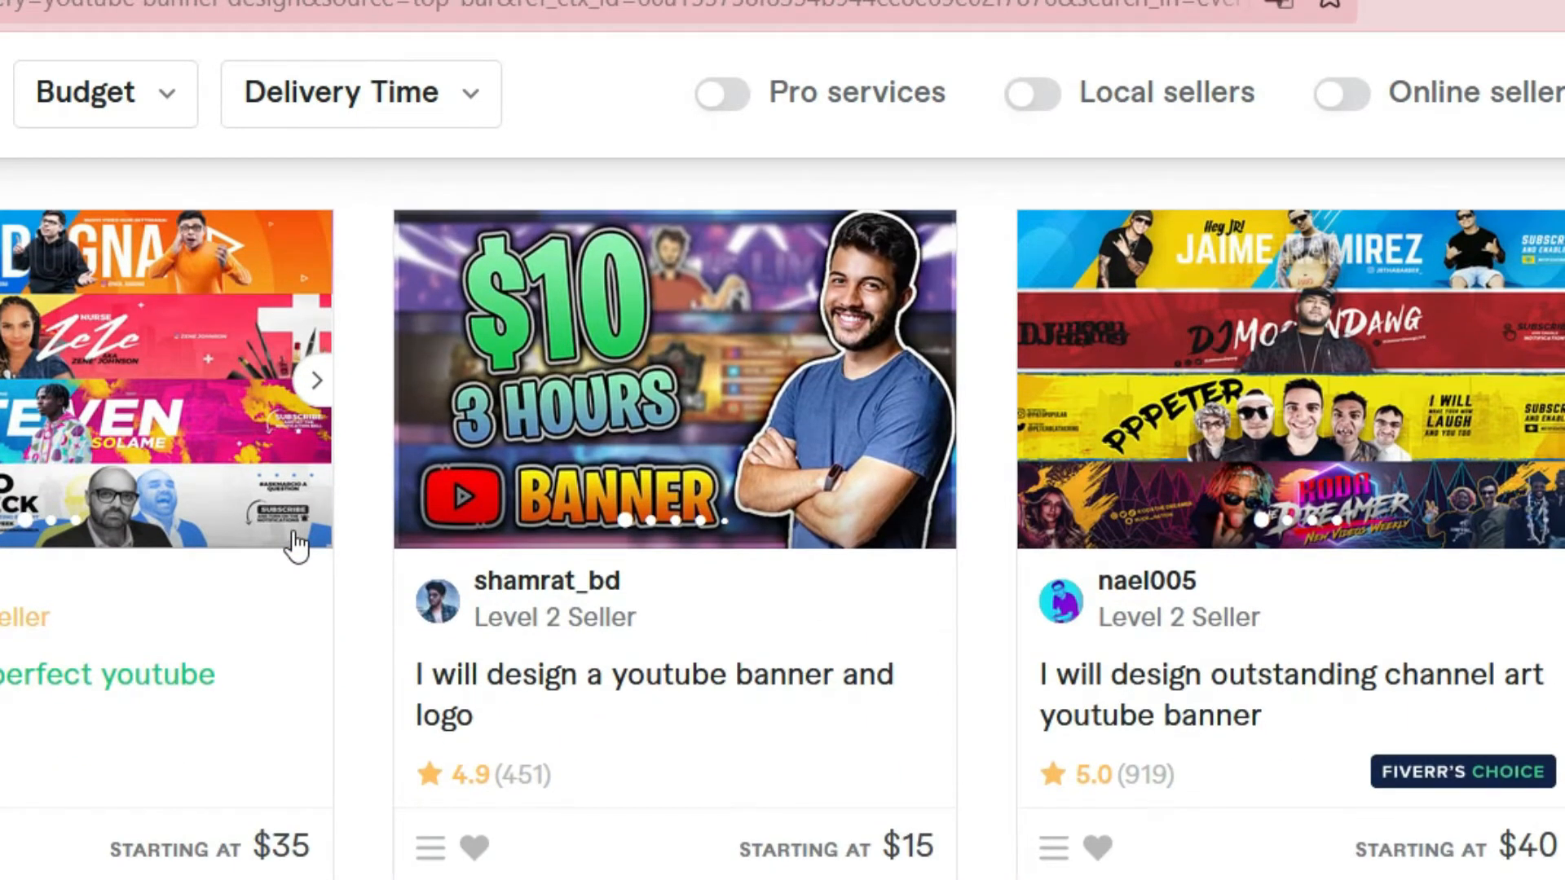
scroll(295, 544, "down", 1)
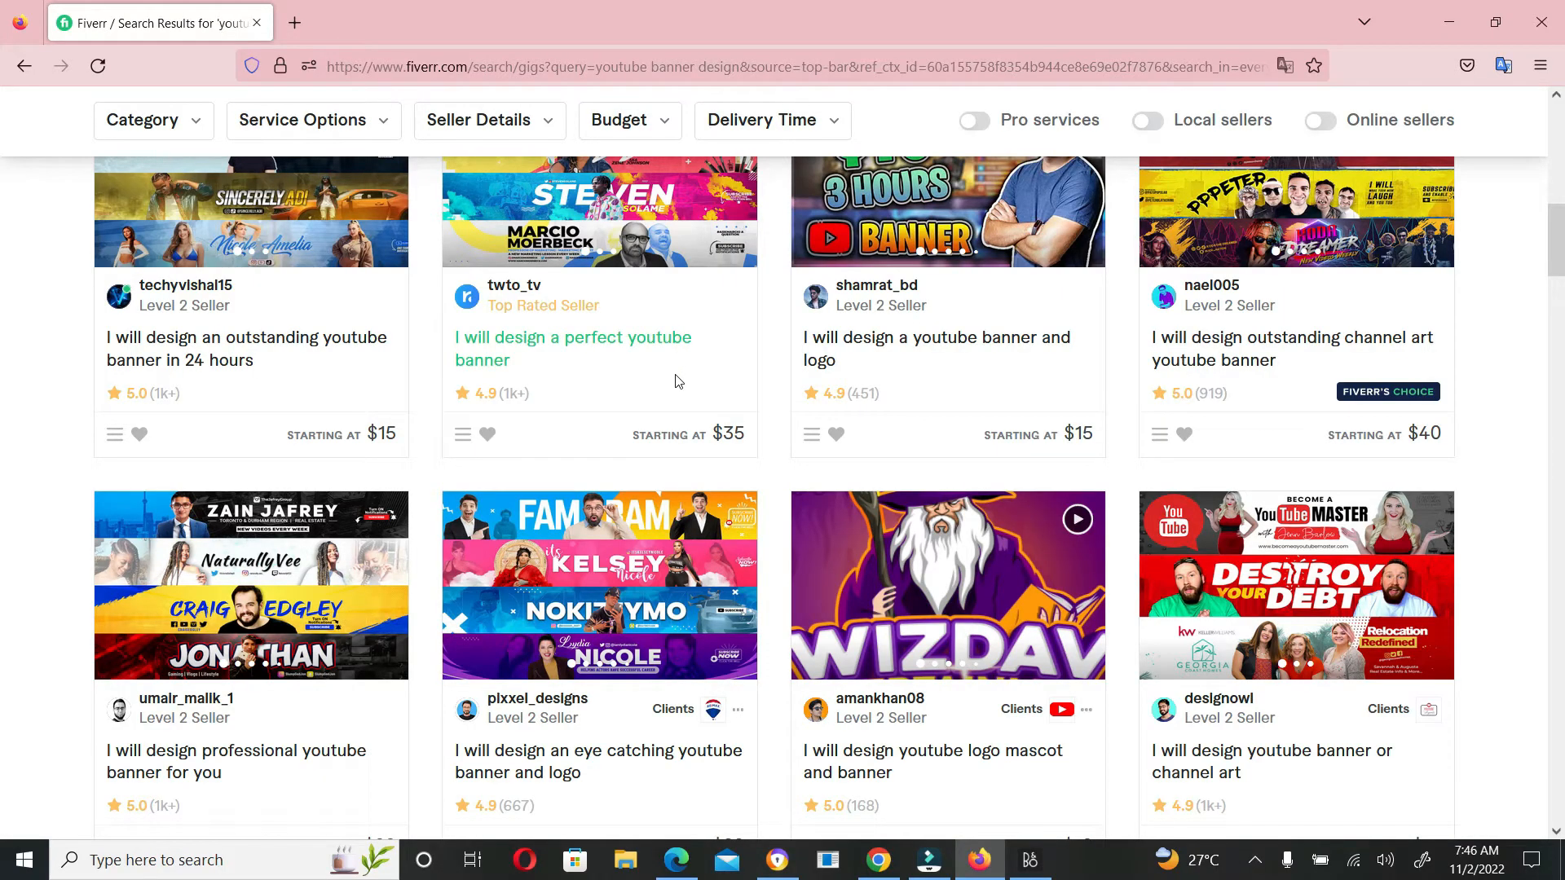
scroll(675, 380, "down", 1)
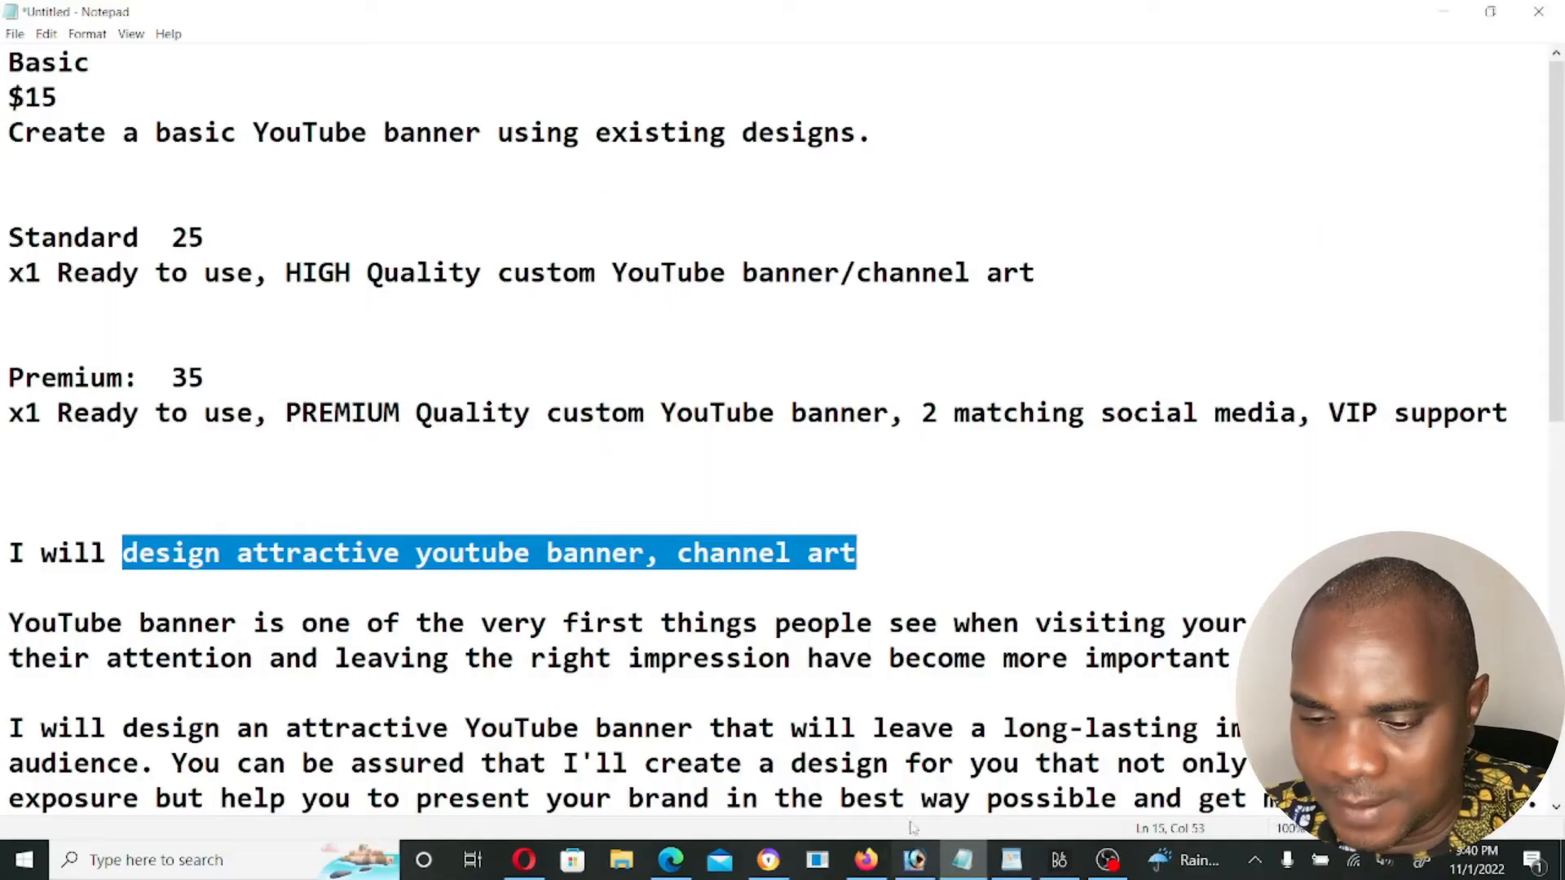
Return to the Fiverr pricing page and name the Basic, Standard and Premium packages SILVER, GOLD and PLATINUM
left_click(964, 871)
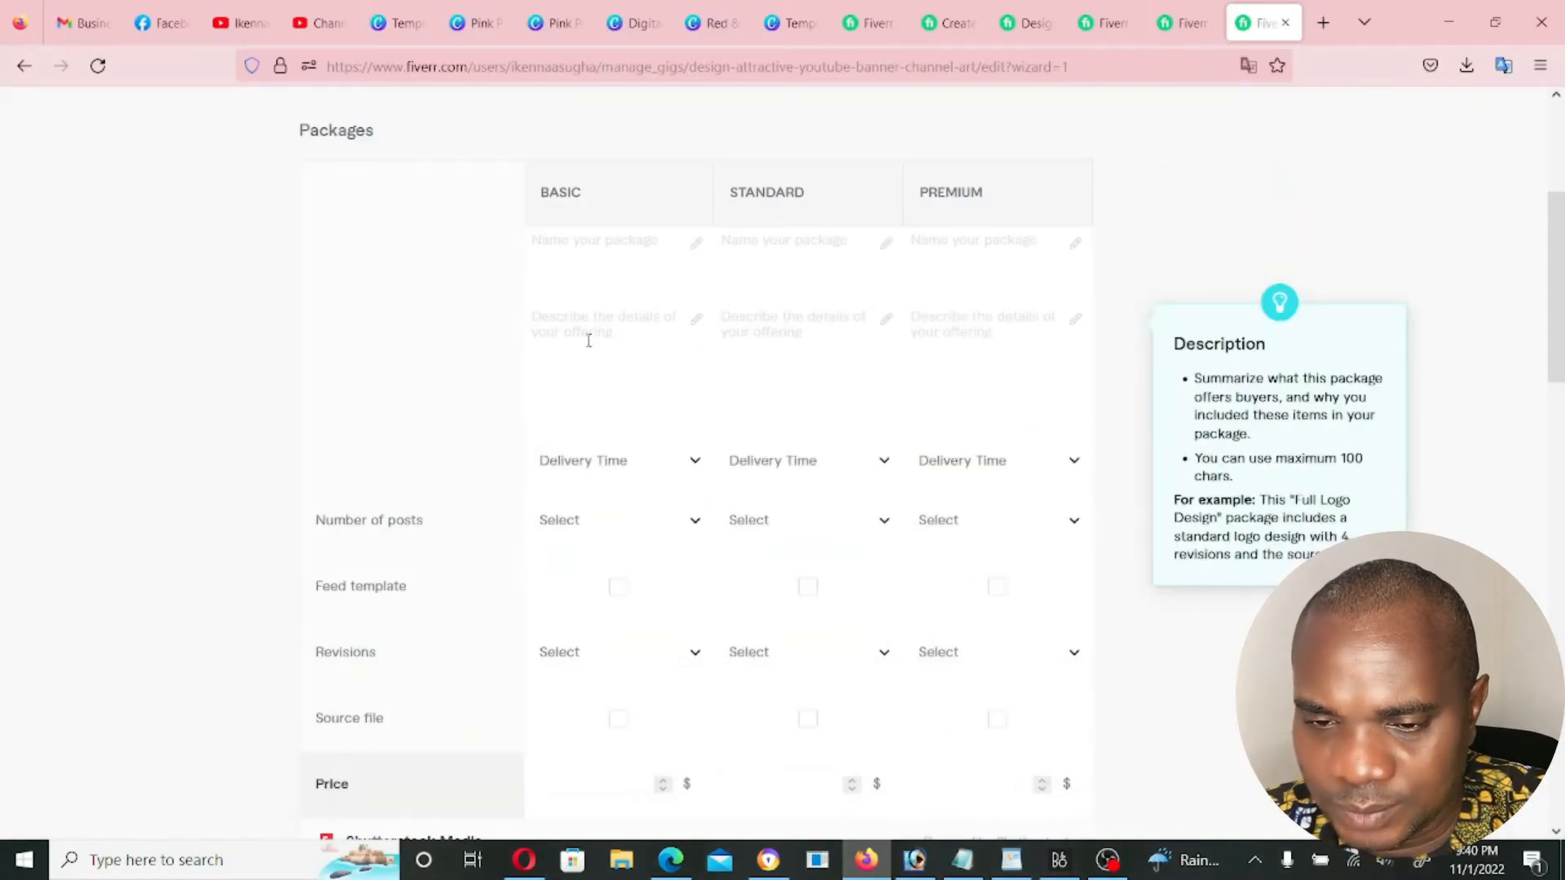
left_click(595, 258)
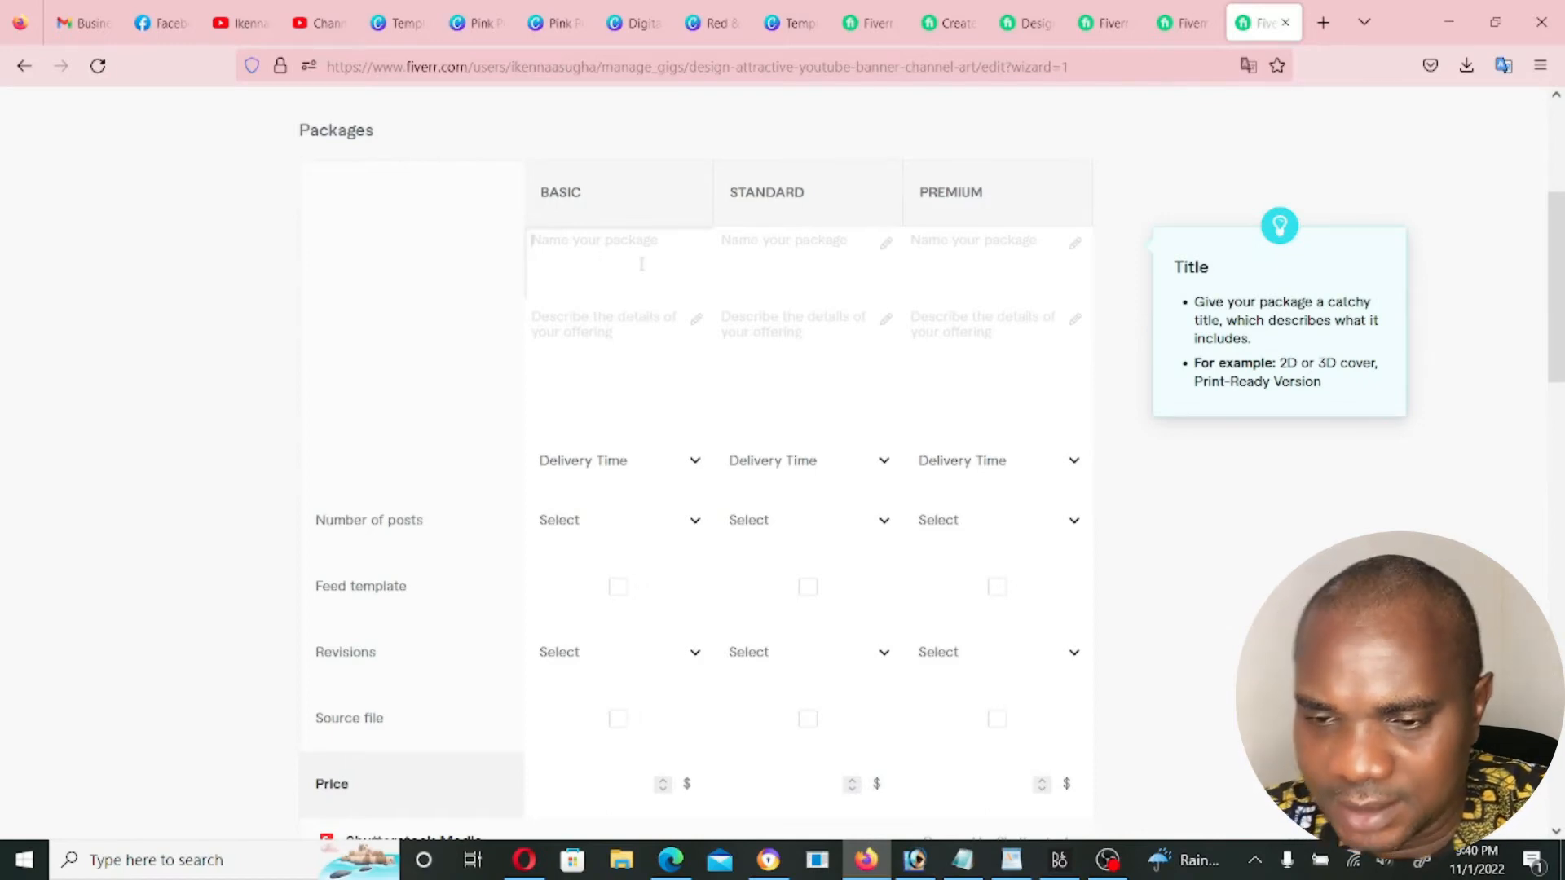
type("SILVER")
left_click(796, 258)
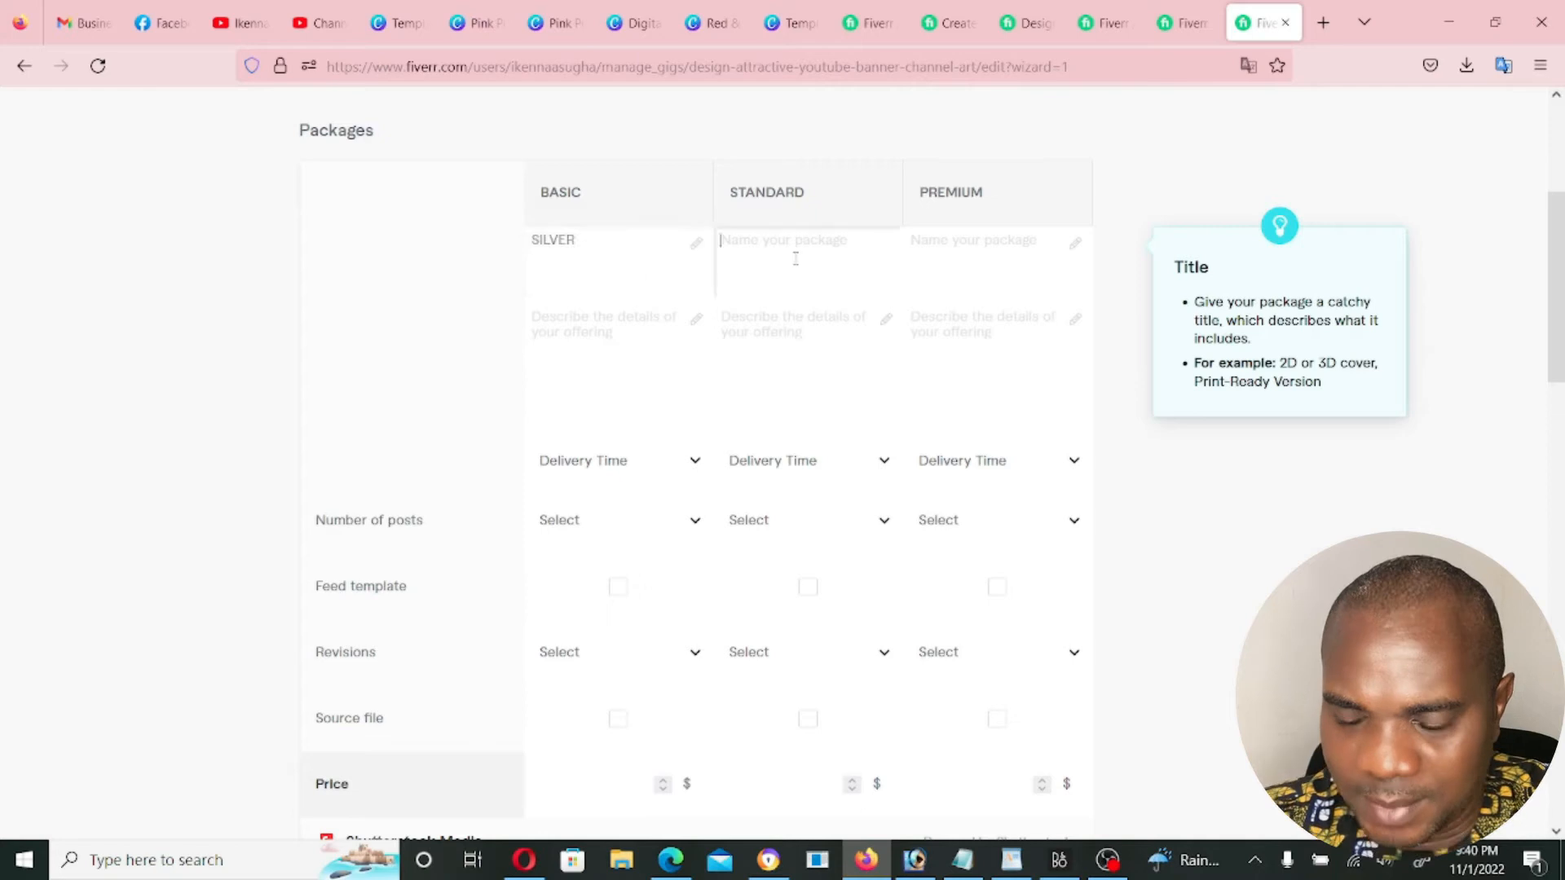
type("GOLD")
left_click(952, 261)
type("PLATINUM")
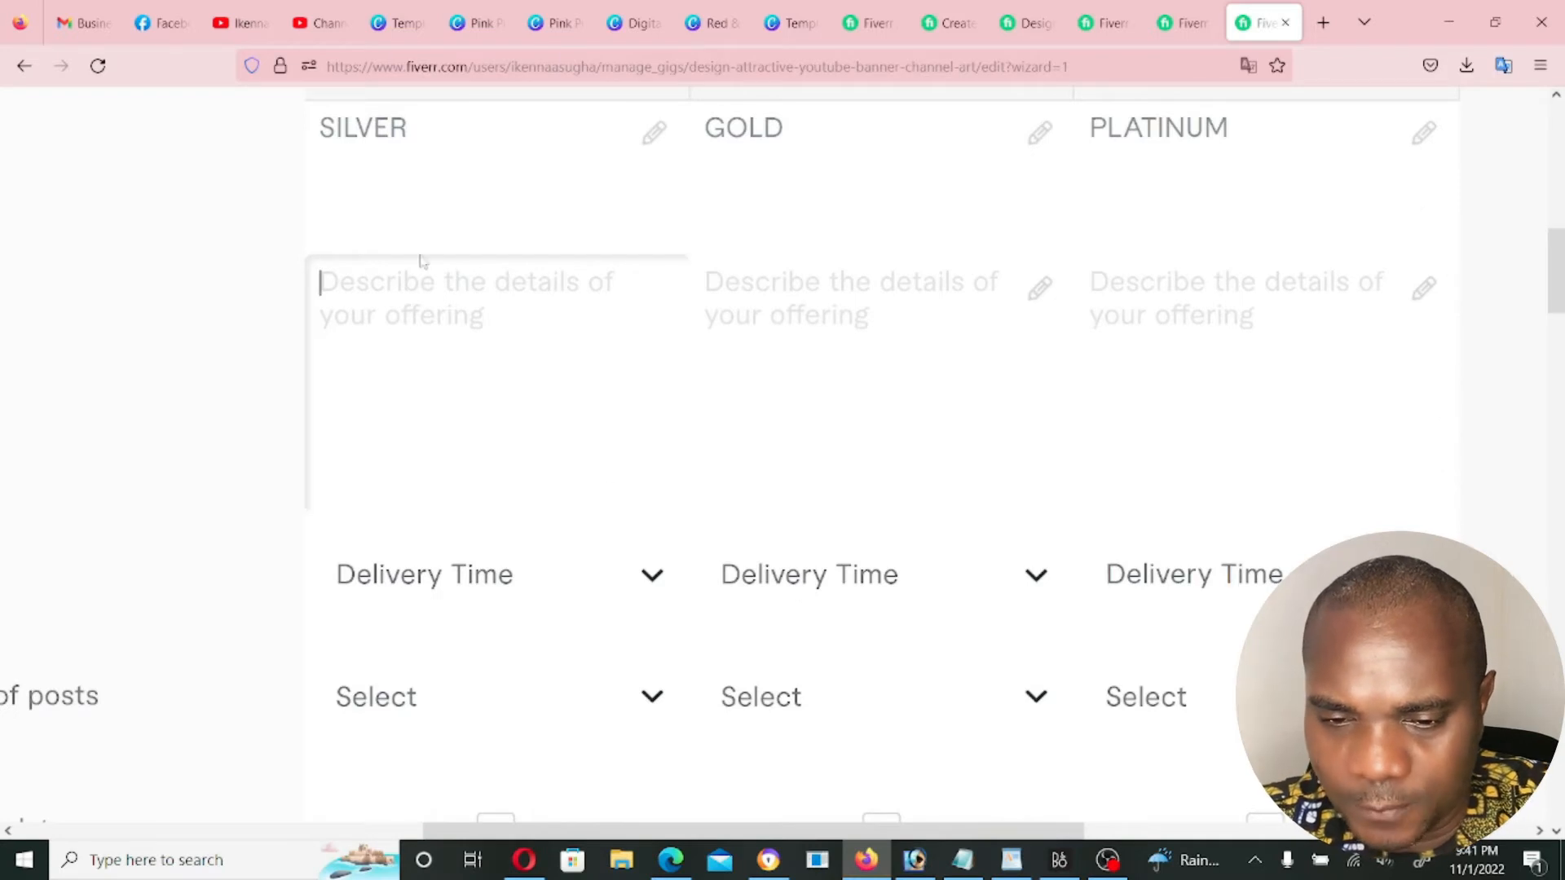
Switch to Notepad and copy the prepared descriptions for the Basic and Standard packages, one after the other
left_click(963, 860)
left_click_drag(872, 134, 12, 140)
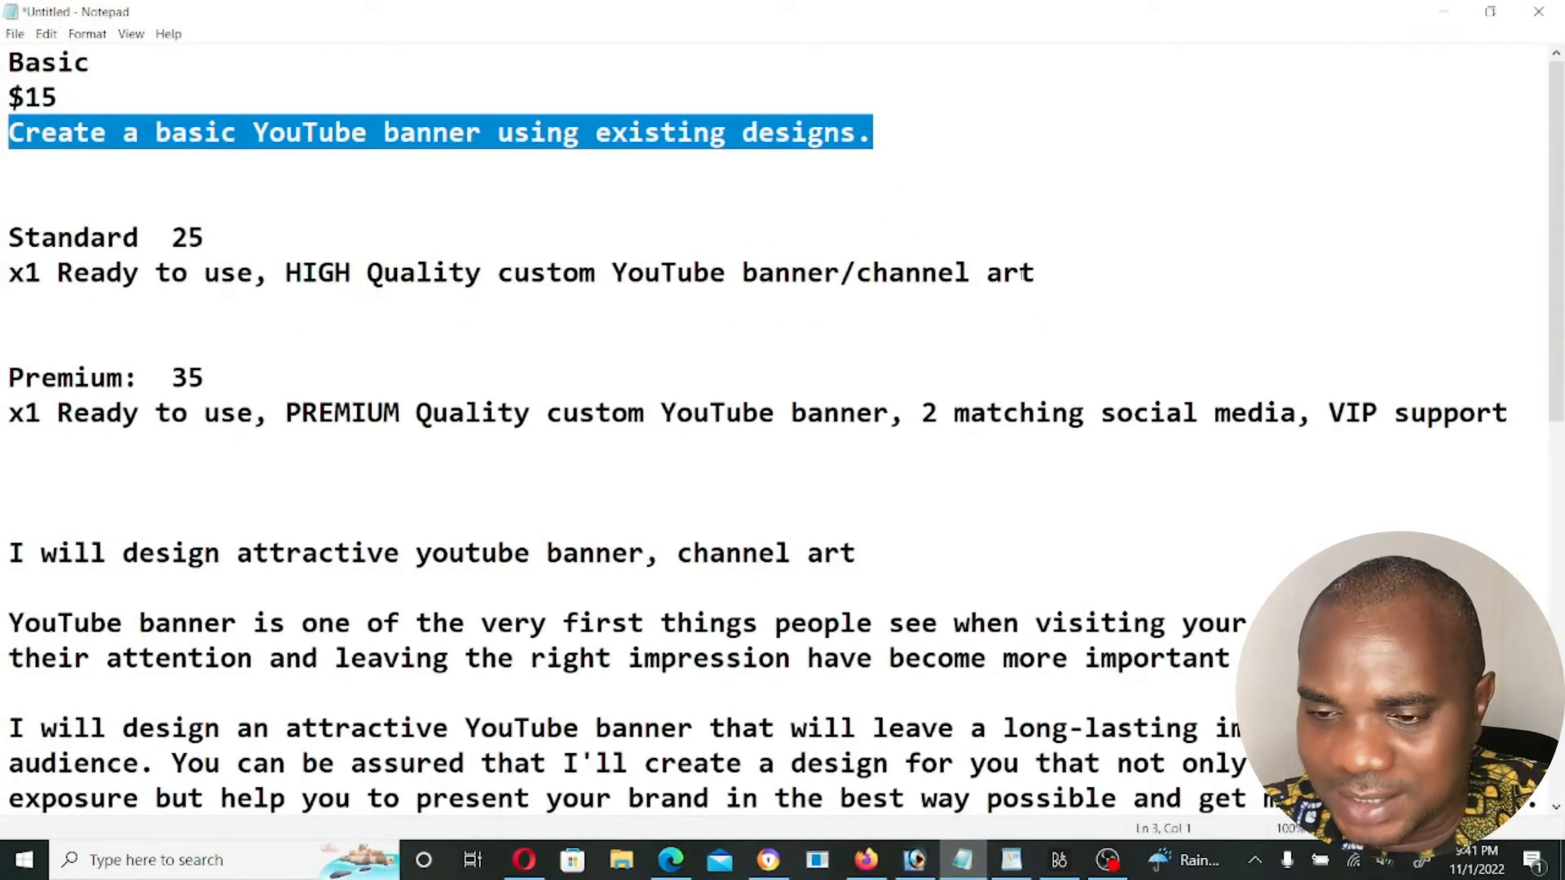
left_click_drag(1057, 282, 4, 287)
key("ctrl+c")
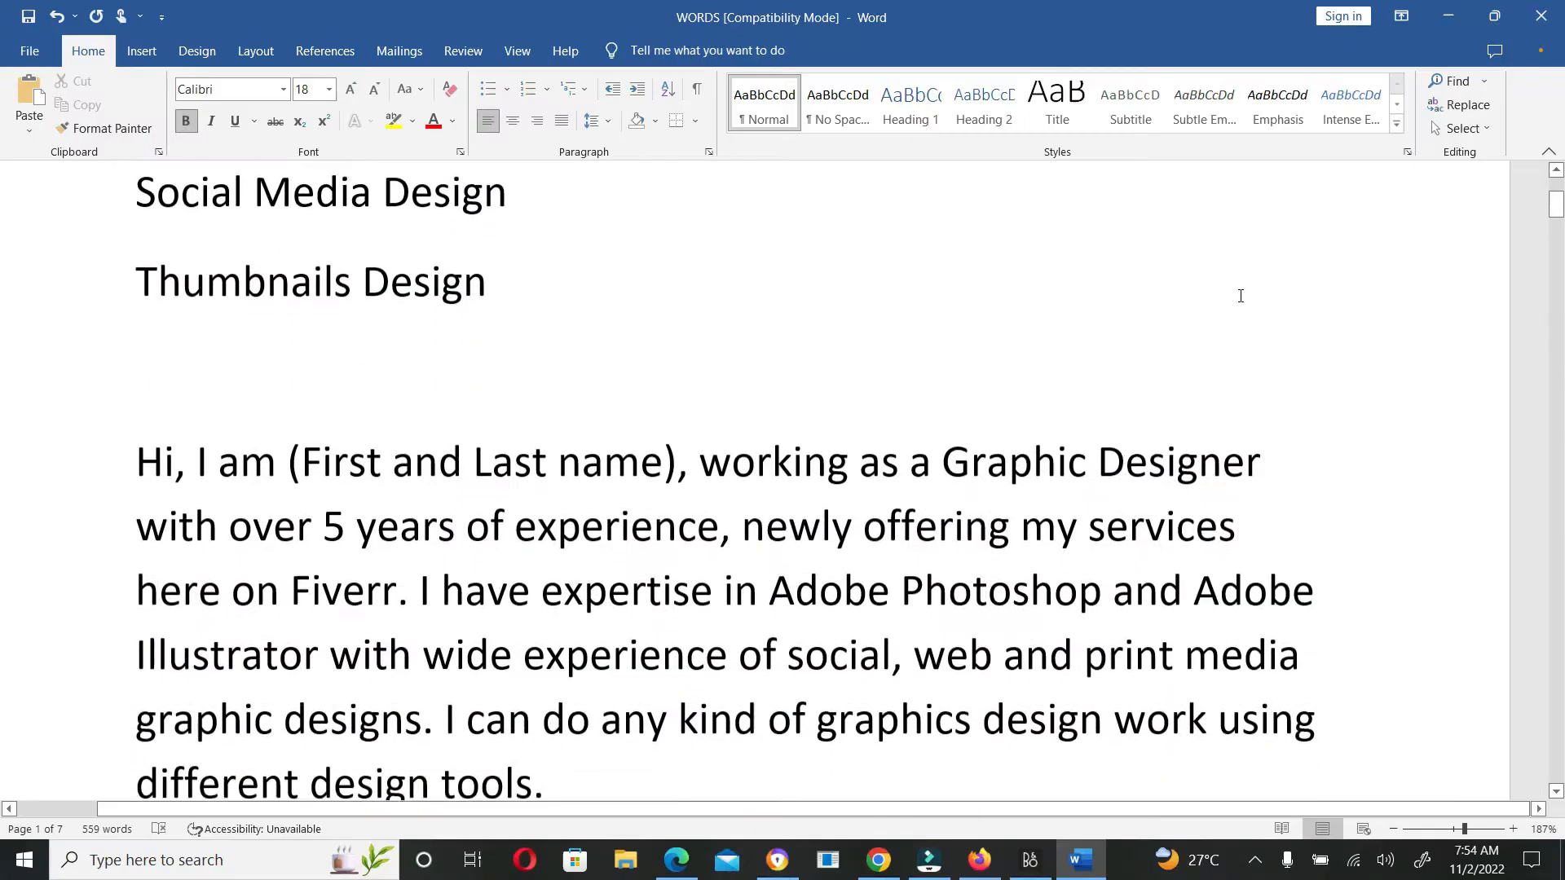
Read through the WORDS document in Word, examining the sample seller profile and YouTube banner service descriptions
scroll(1241, 295, "down", 3)
scroll(1241, 295, "down", 6)
scroll(1240, 295, "down", 6)
scroll(1240, 295, "down", 8)
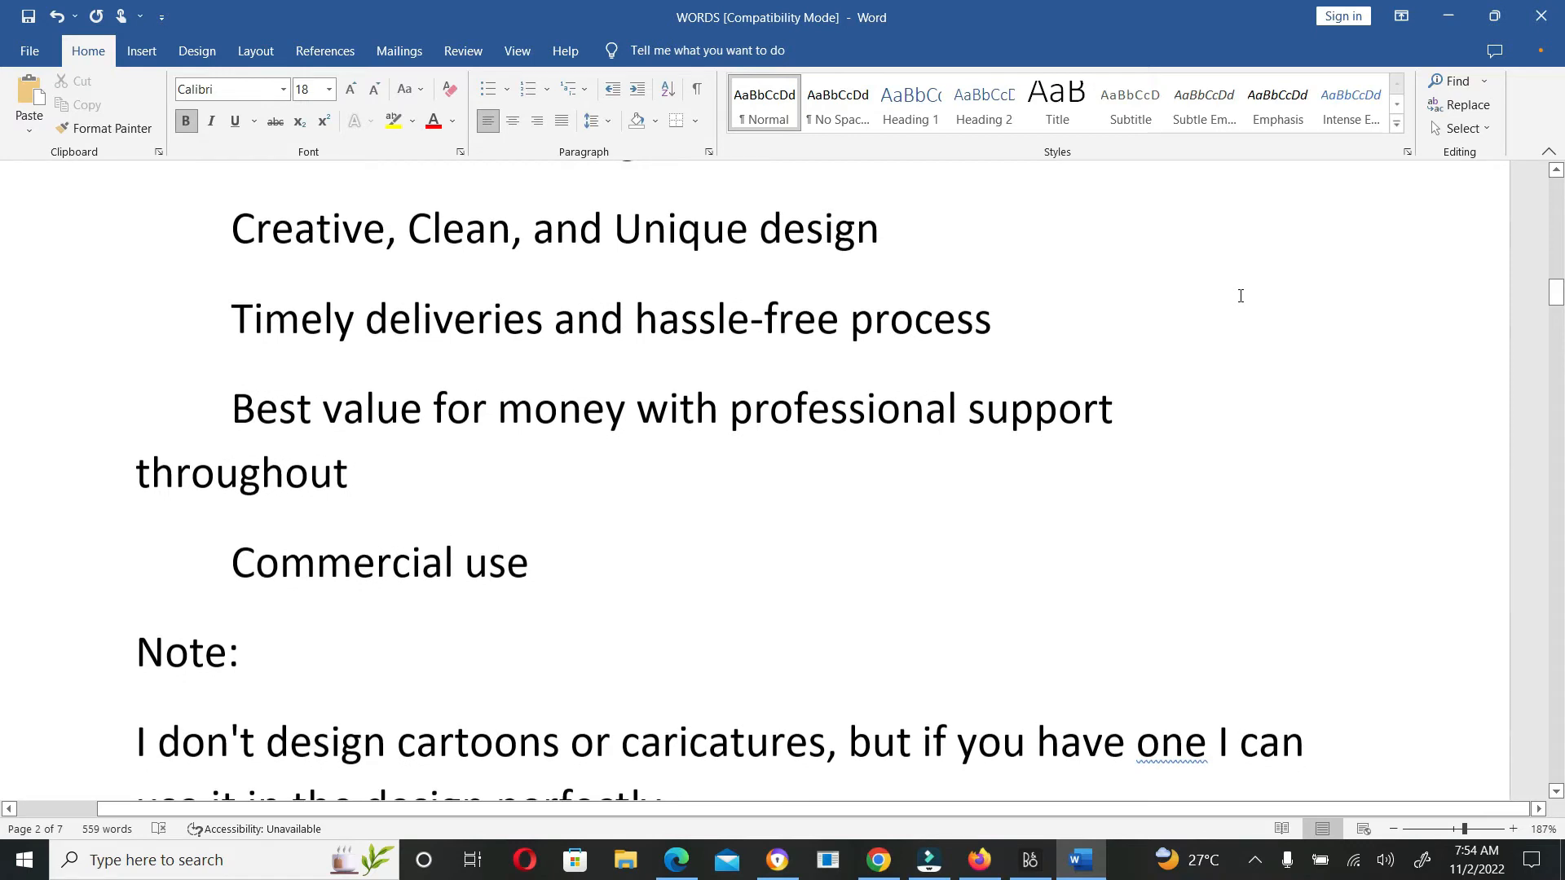
scroll(1240, 295, "down", 8)
scroll(1240, 295, "down", 7)
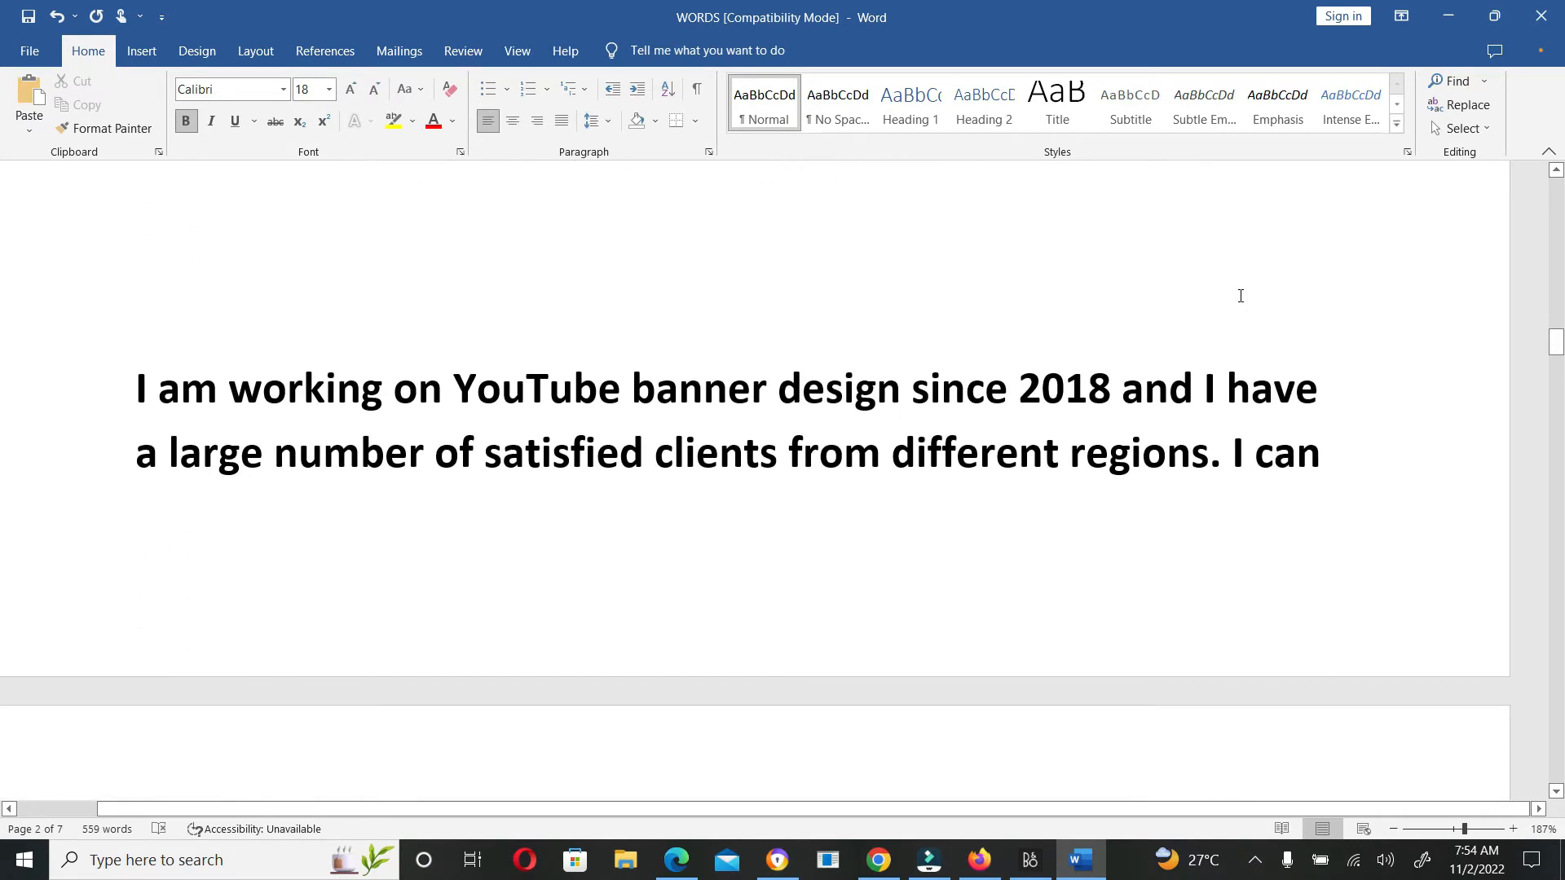
scroll(1240, 295, "down", 3)
scroll(1076, 370, "down", 5)
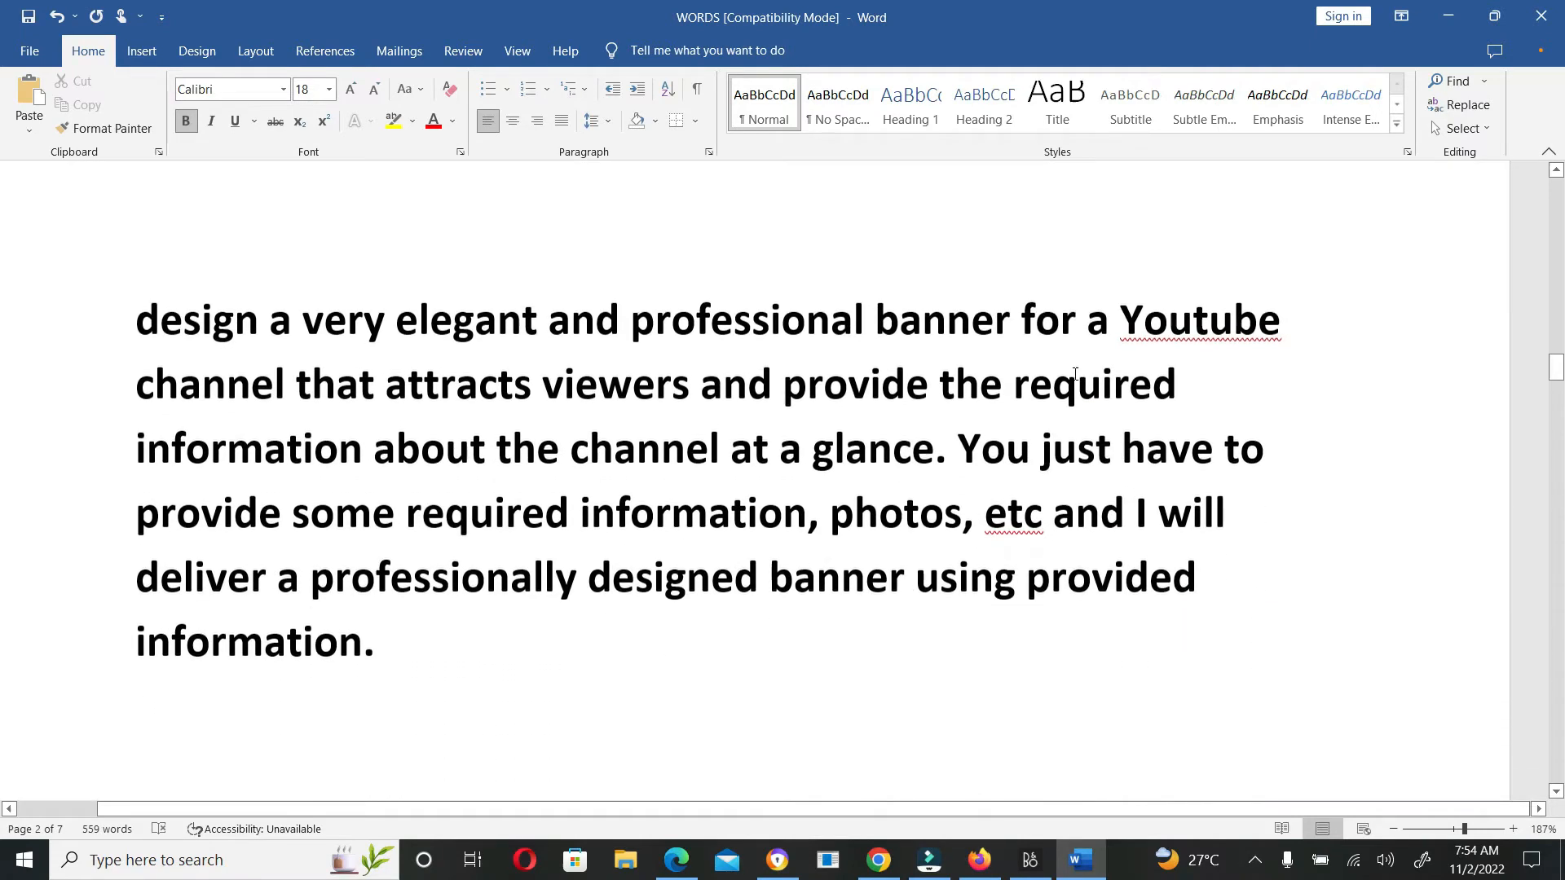
Read on through the WORDS document, examining the YouTube thumbnail service's package tiers, prices, revisions and extras
scroll(1076, 374, "down", 2)
scroll(1080, 372, "down", 8)
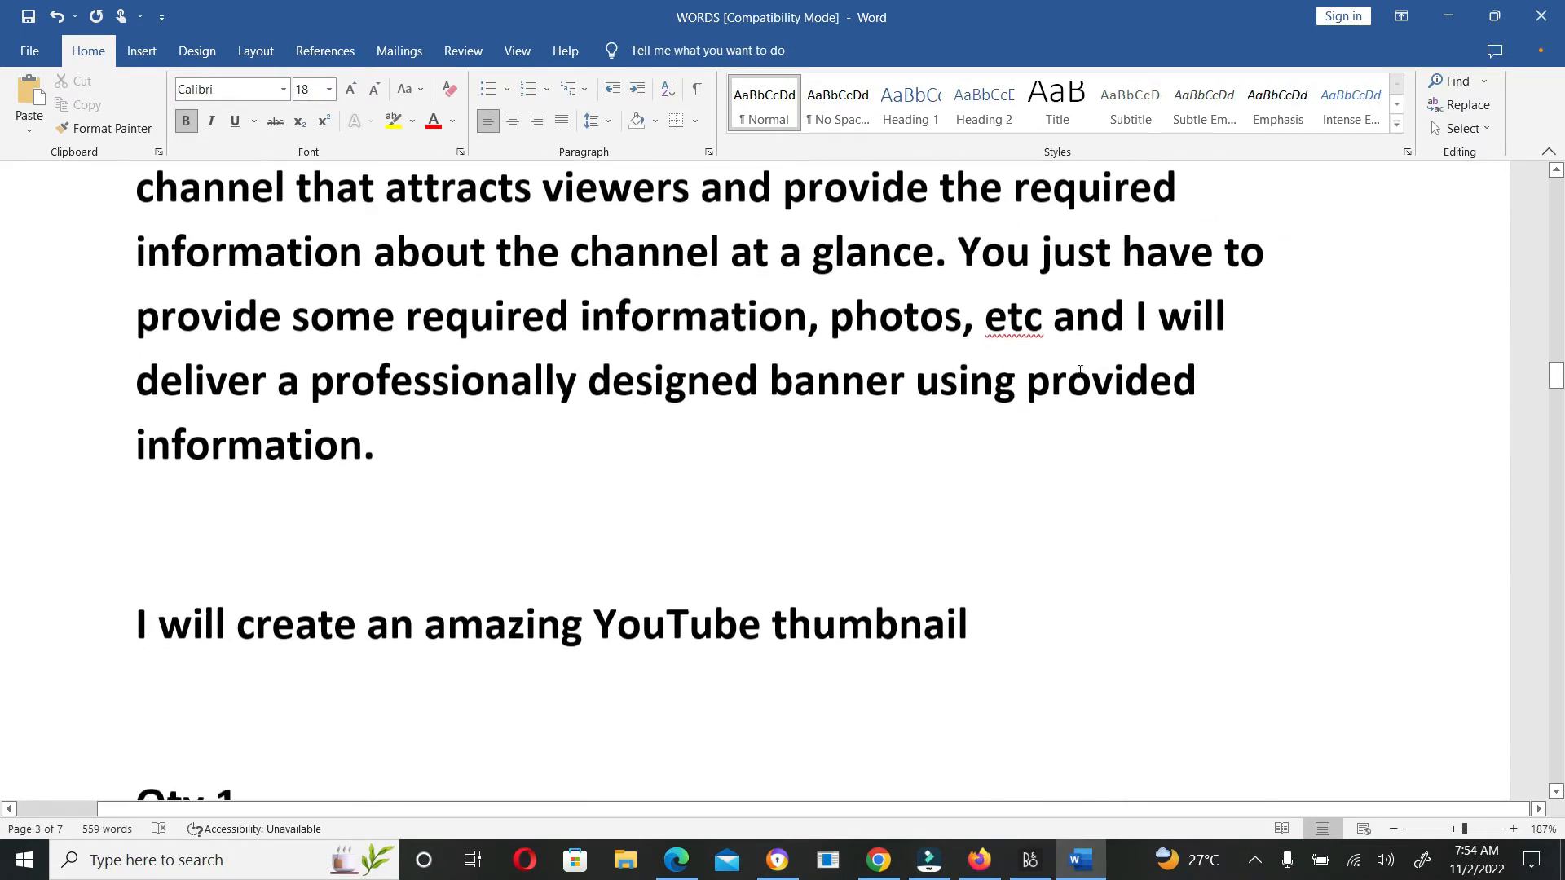
scroll(1080, 372, "down", 8)
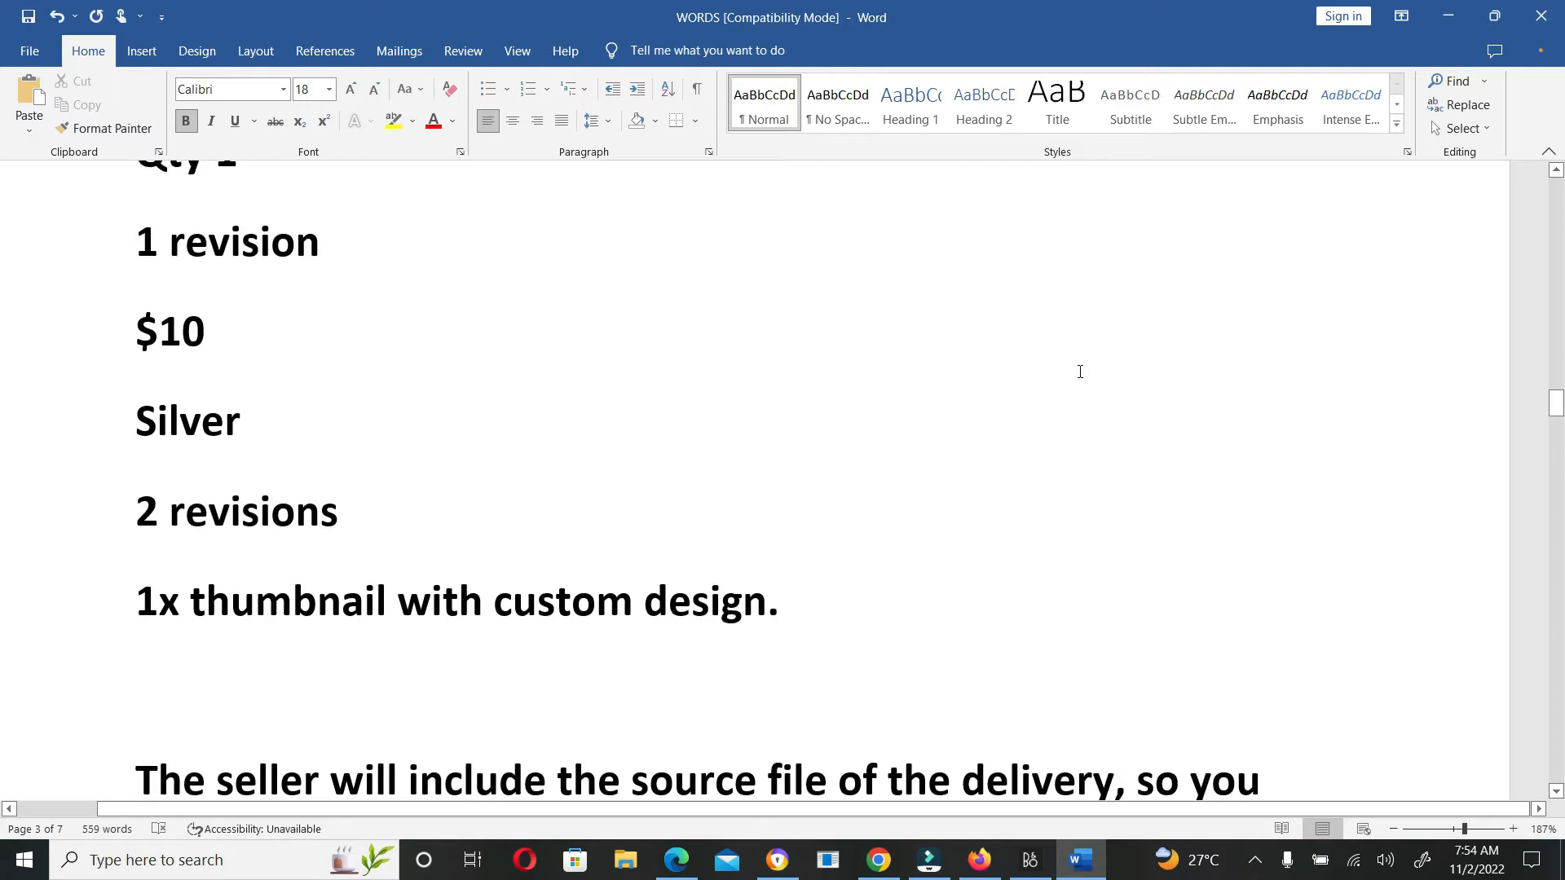
scroll(1079, 372, "down", 11)
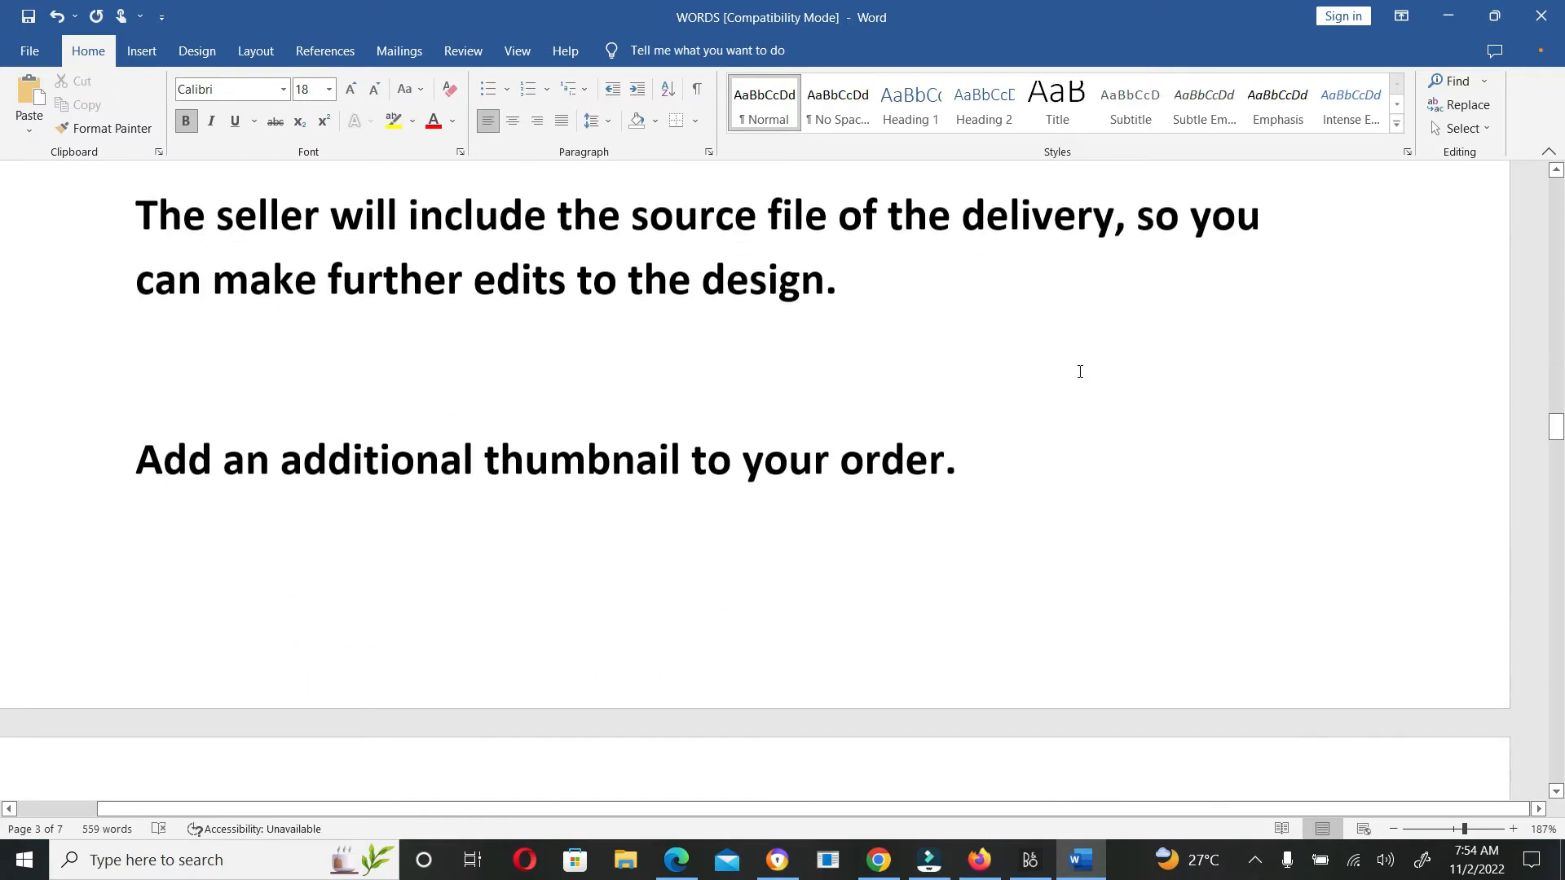
scroll(1079, 372, "down", 8)
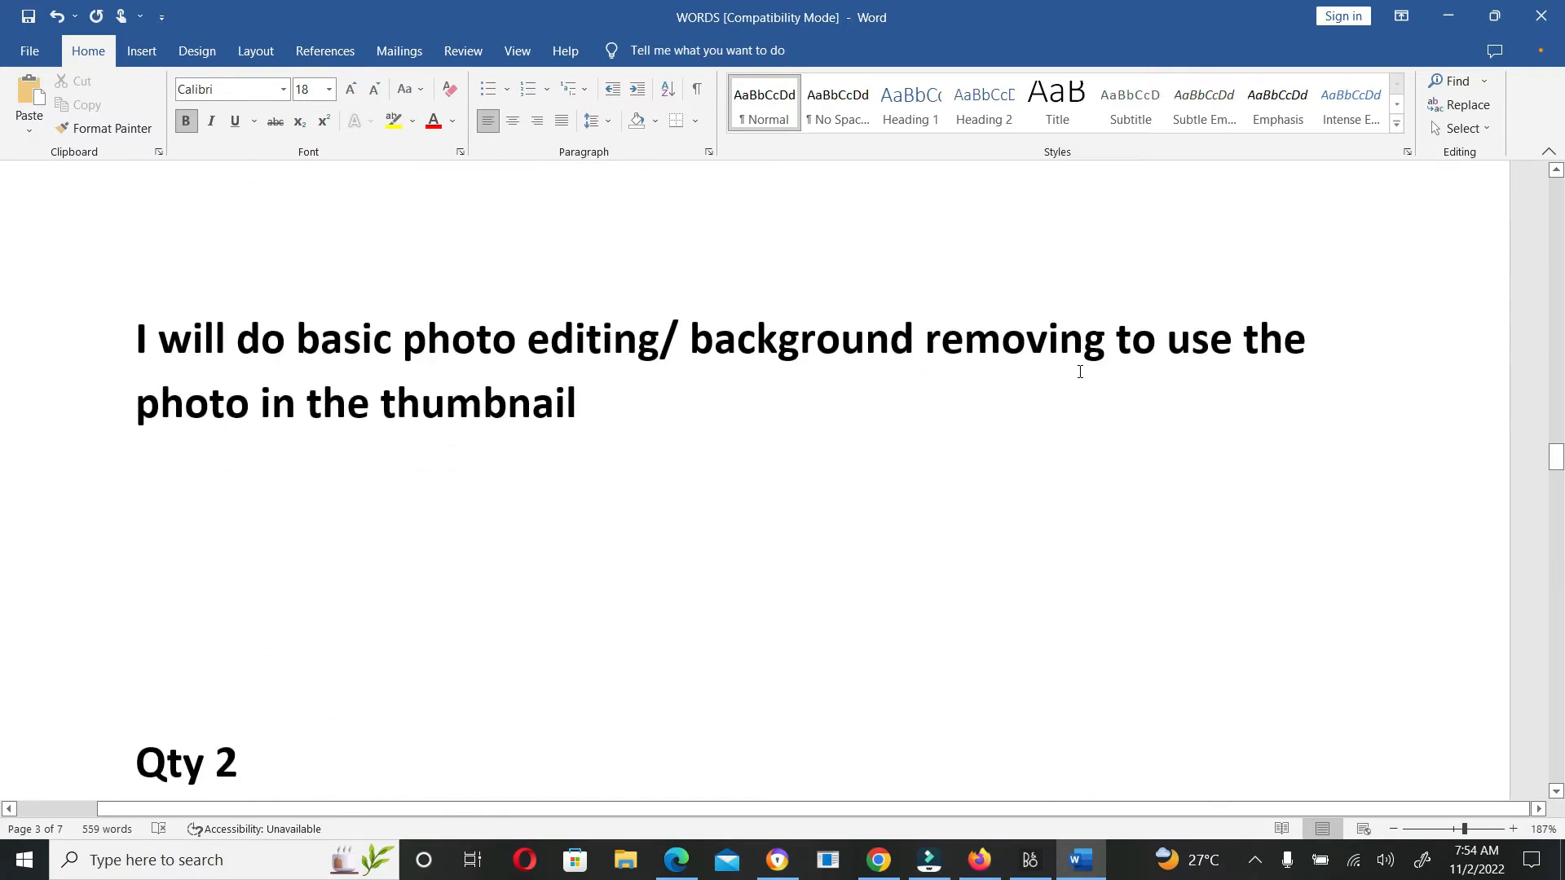
scroll(1079, 372, "down", 8)
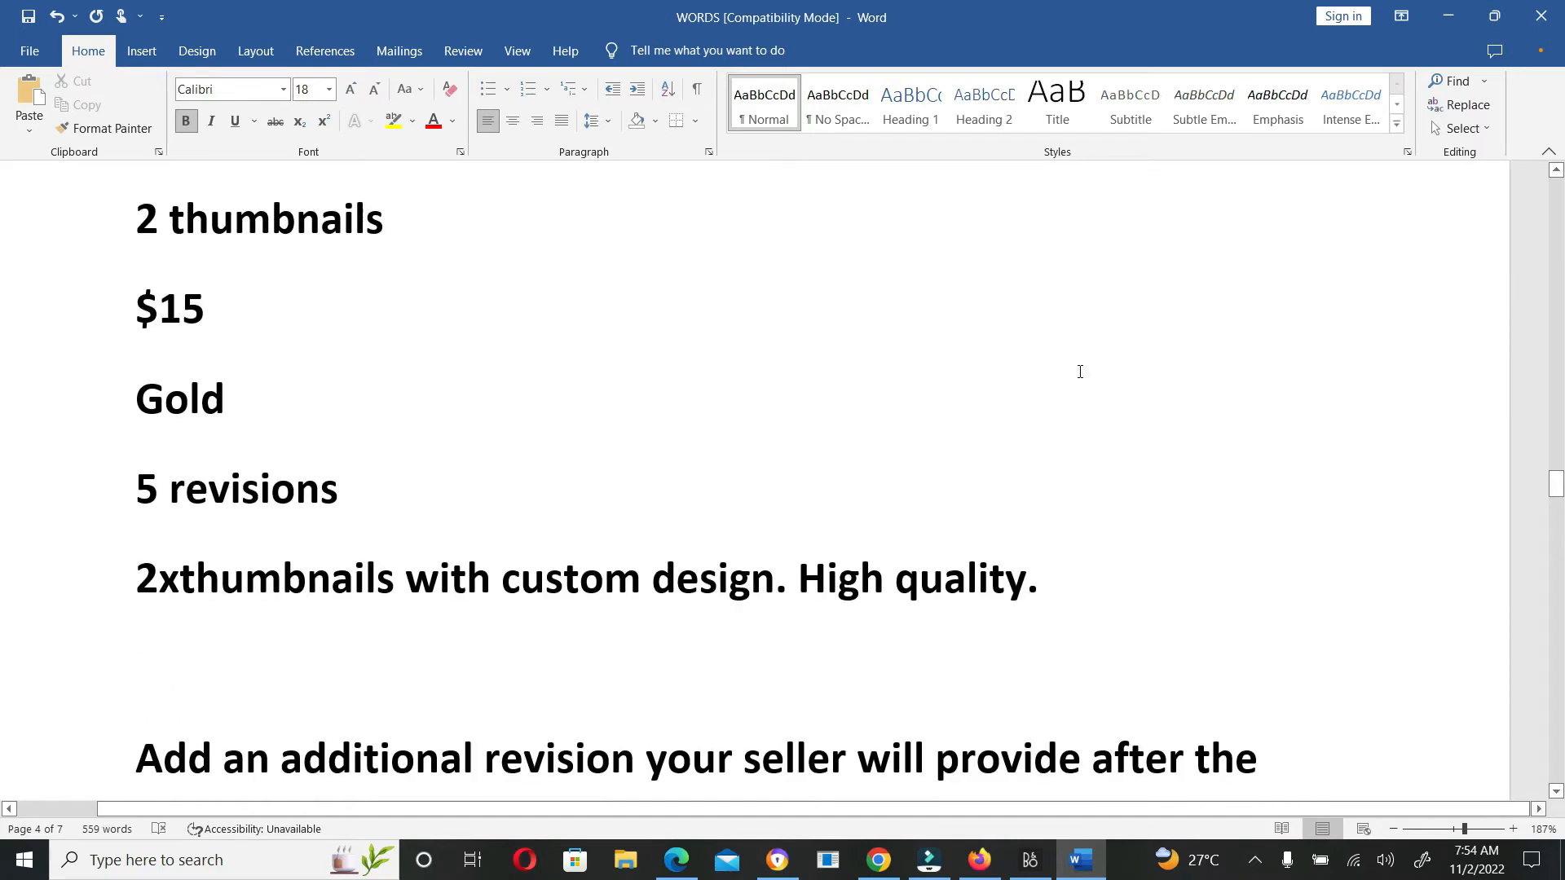
scroll(694, 363, "up", 4)
scroll(695, 363, "down", 6)
scroll(695, 363, "down", 3)
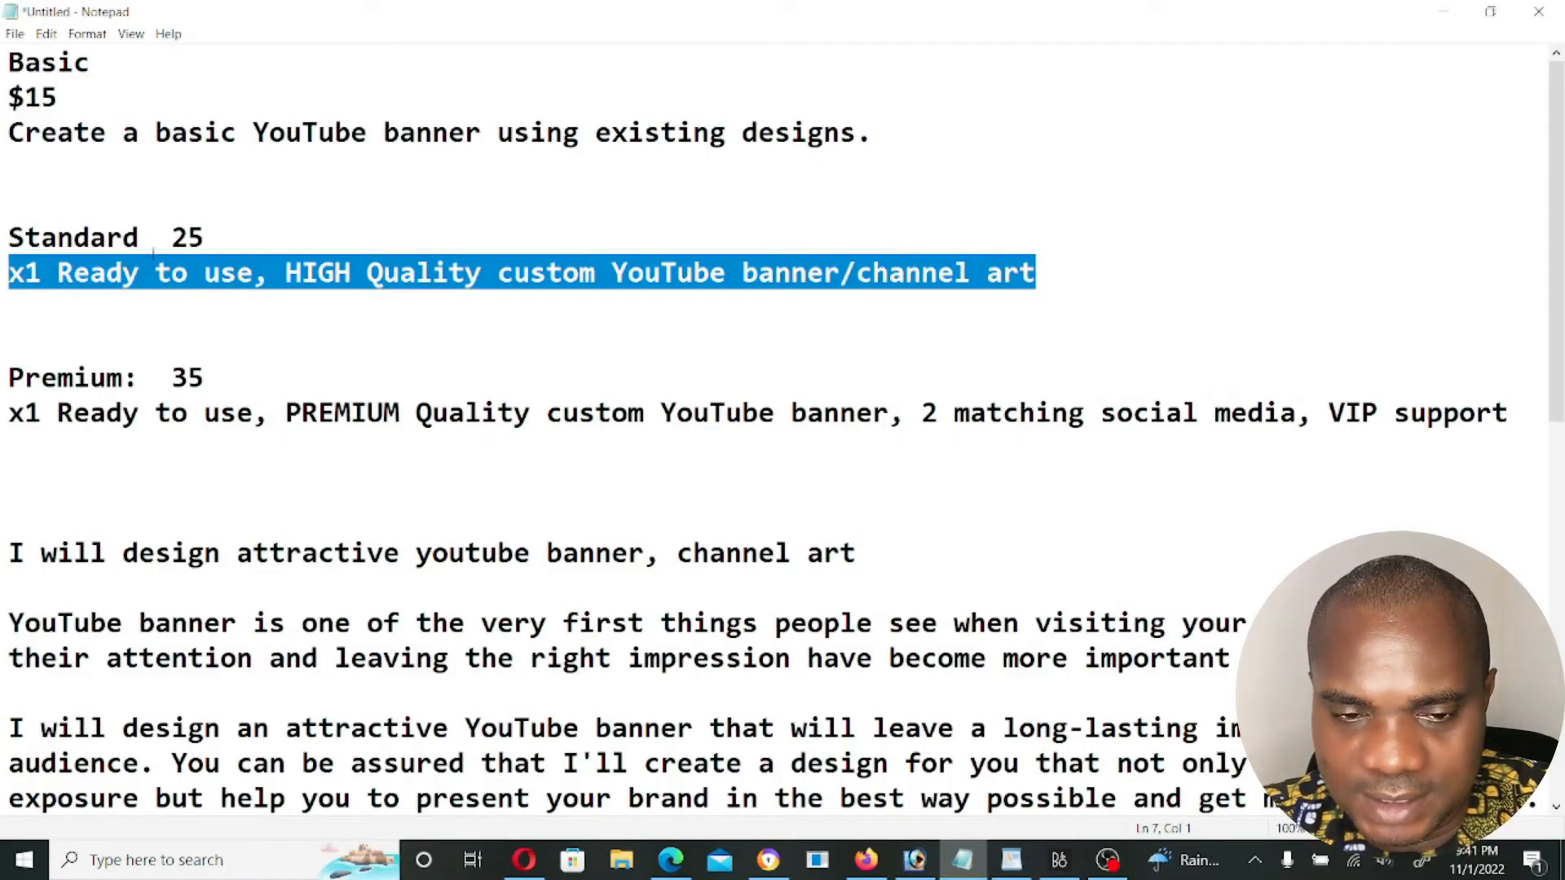
Switch to the Fiverr pricing page and fill the GOLD package description with "x1 Ready to use, HIGH Quality custom YouTube banner/channel art"
key("alt+Tab")
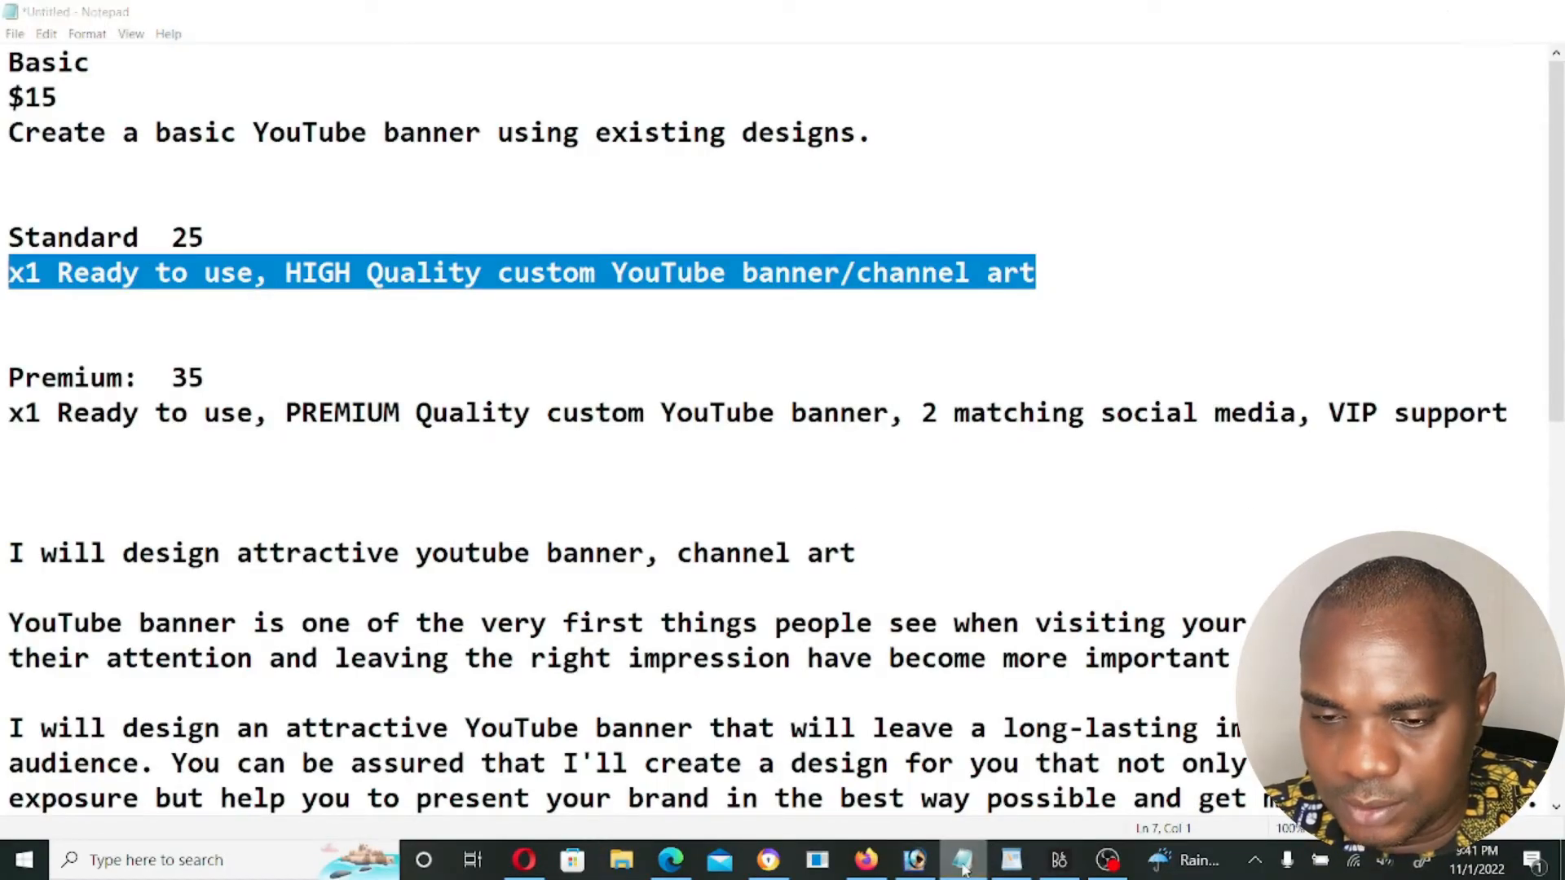
left_click(789, 330)
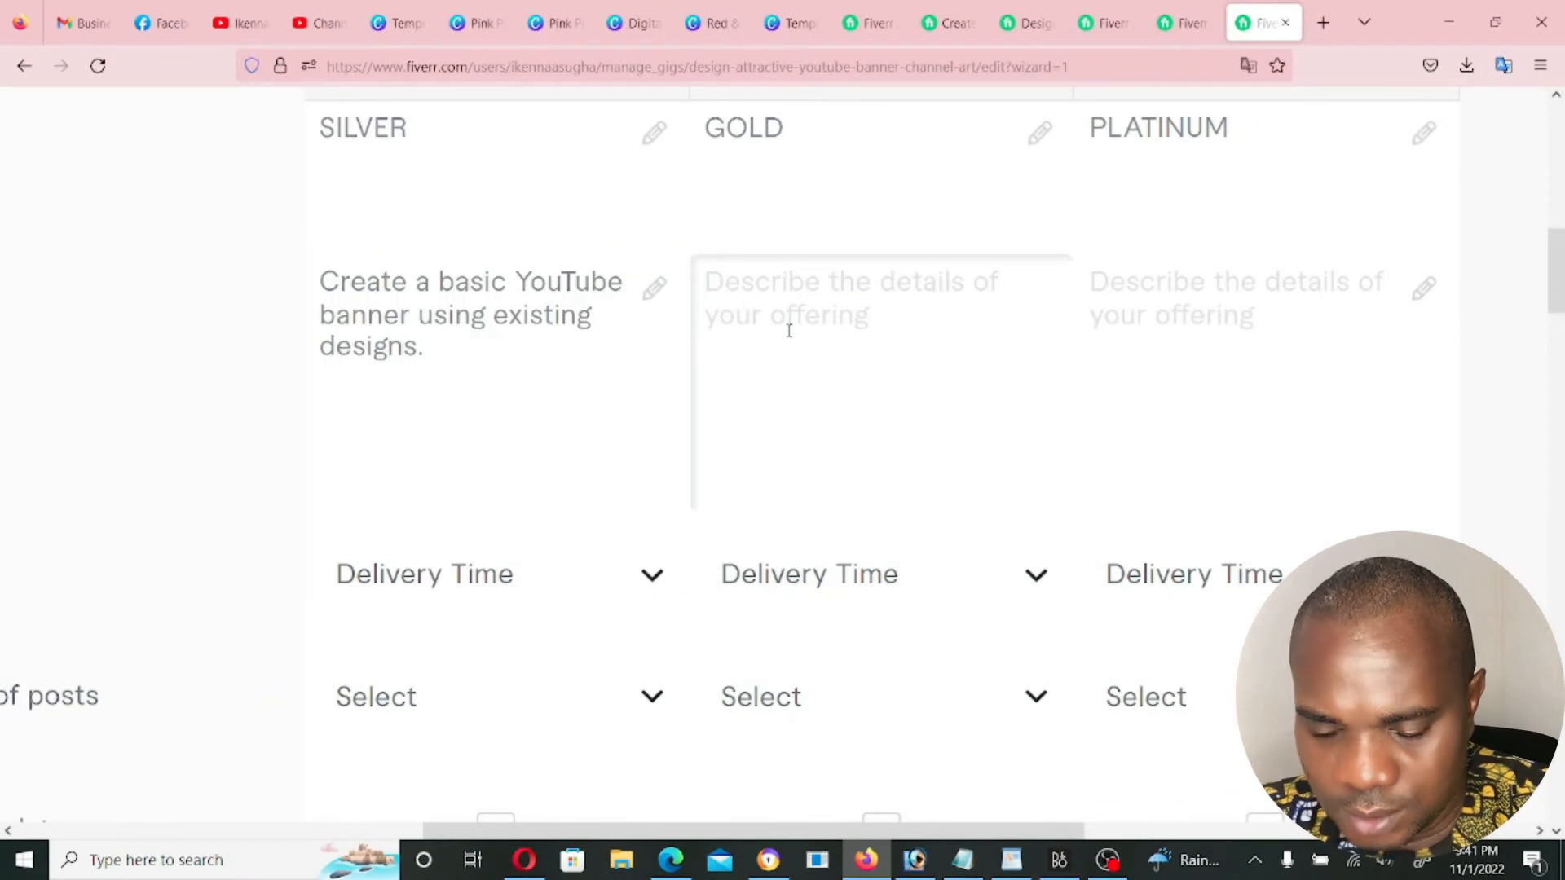
key("ctrl+v")
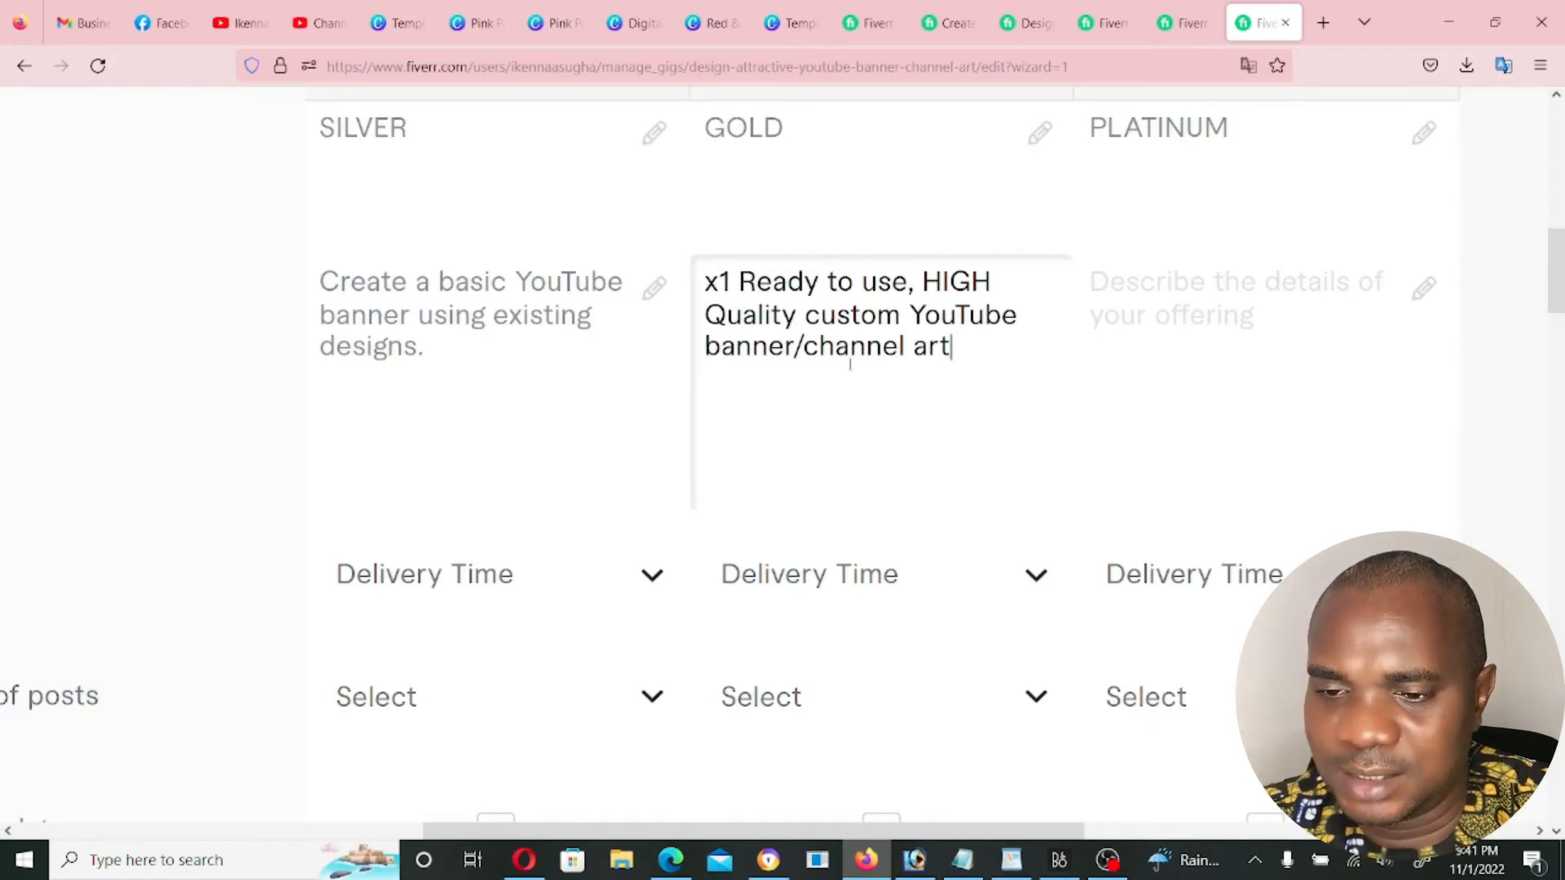
Copy the Premium description "x1 Ready to use, PREMIUM Quality custom YouTube banner, 2 matching social media, VIP support" from Notepad into the PLATINUM package on Fiverr
key("alt+Tab")
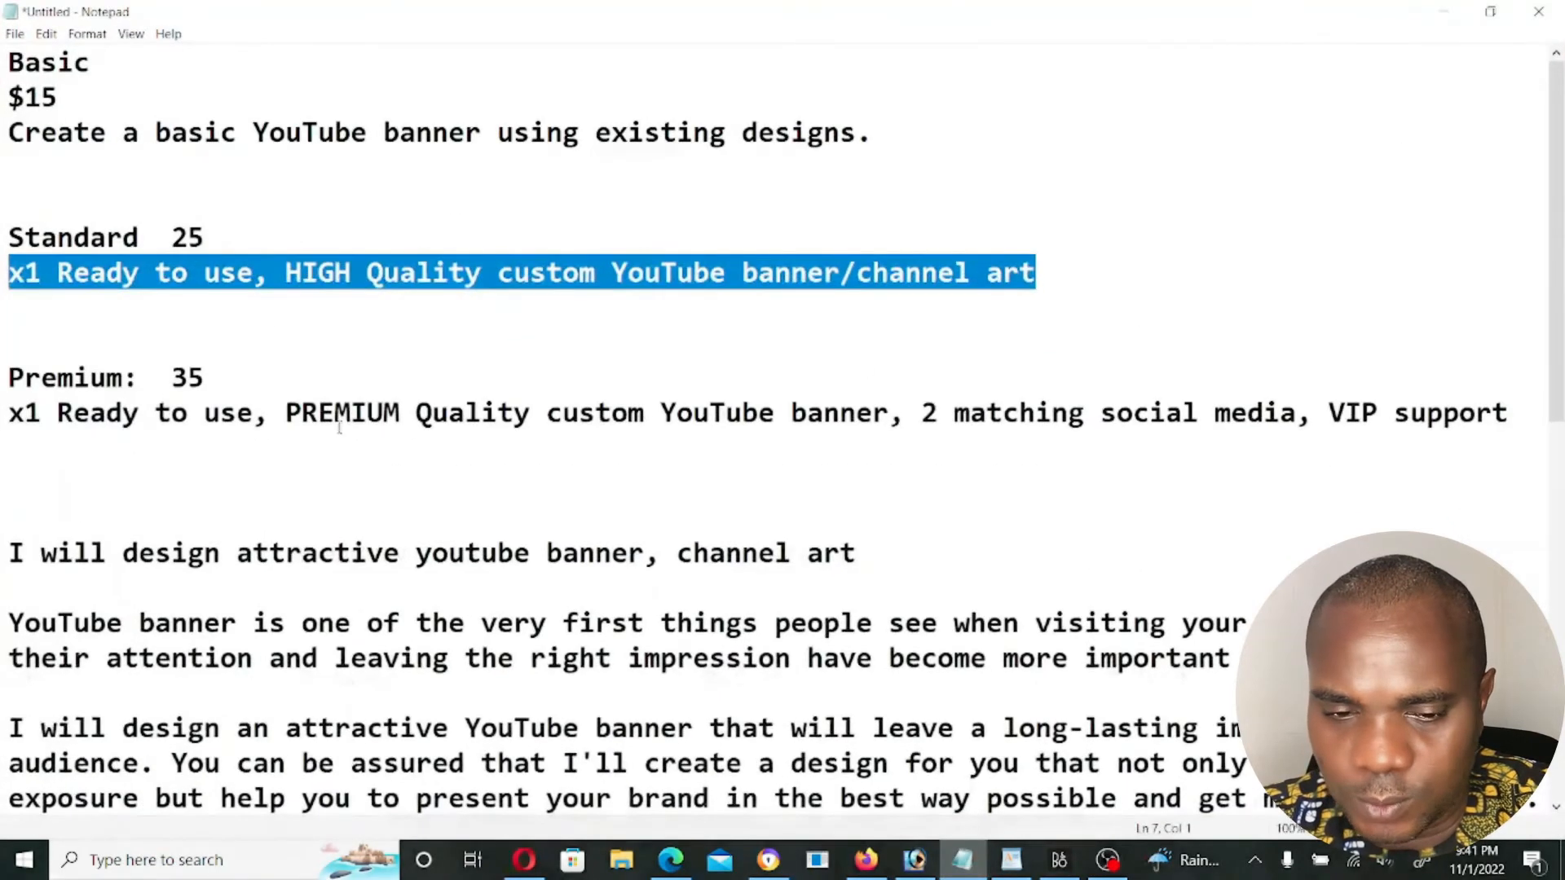
triple_click(79, 419)
right_click(10, 416)
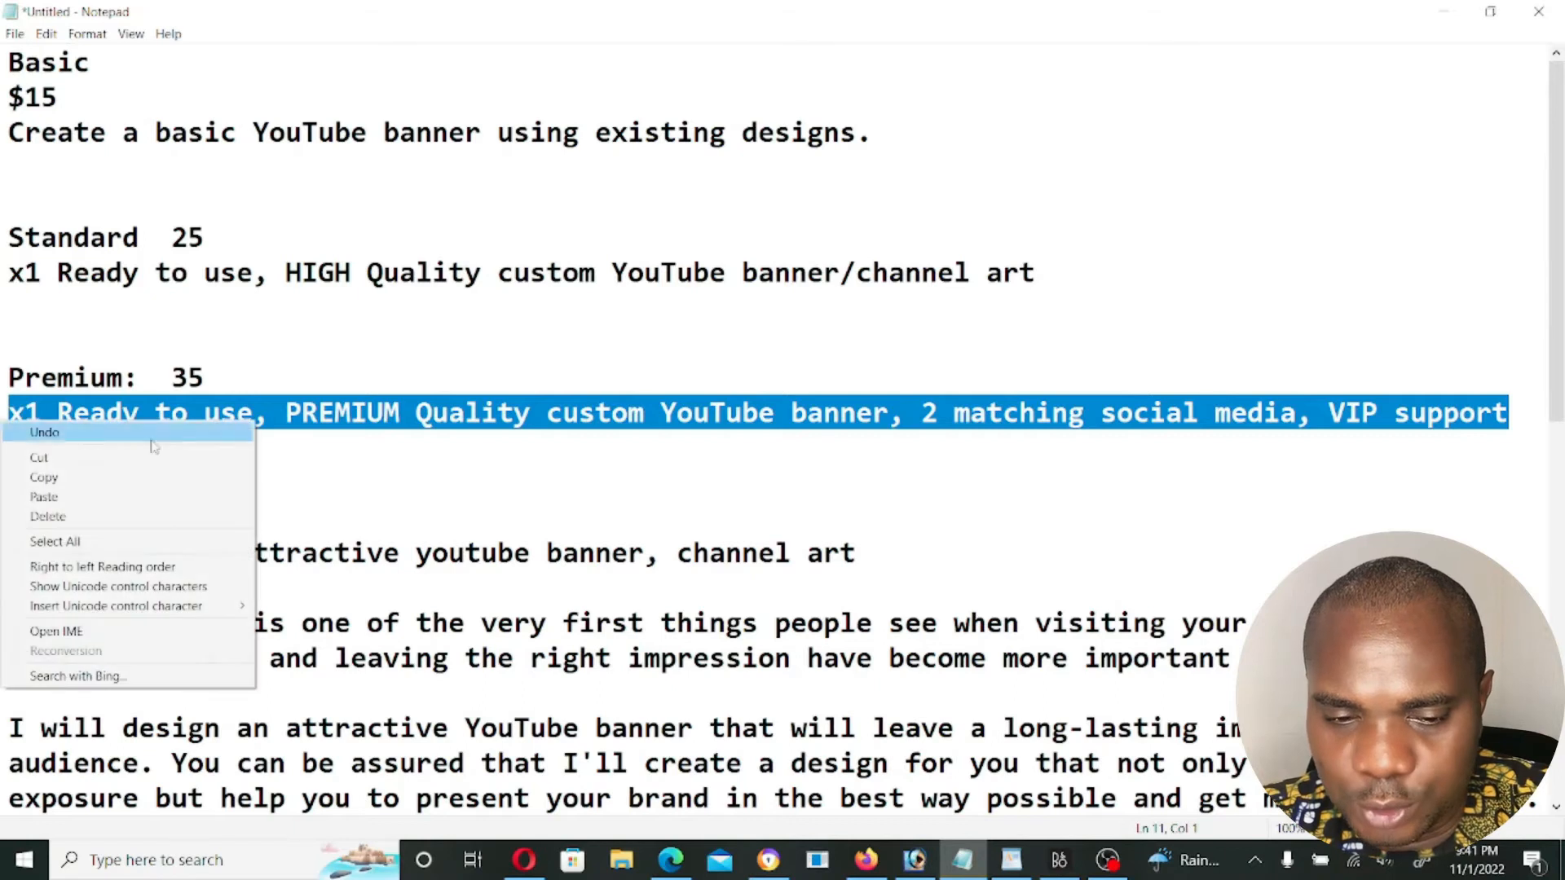
left_click(114, 475)
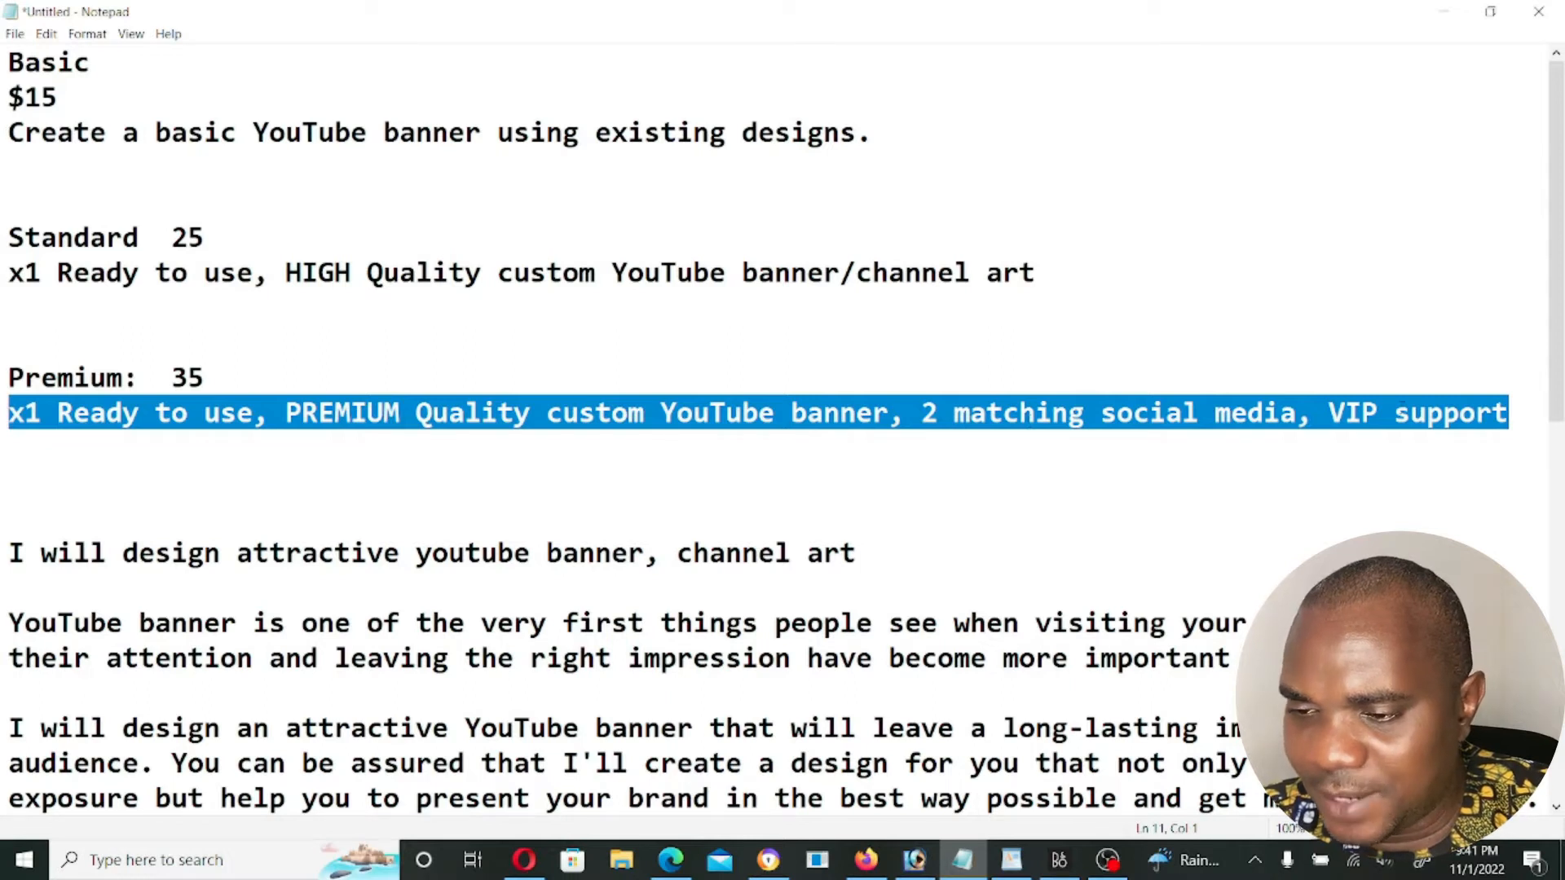
key("alt+Tab")
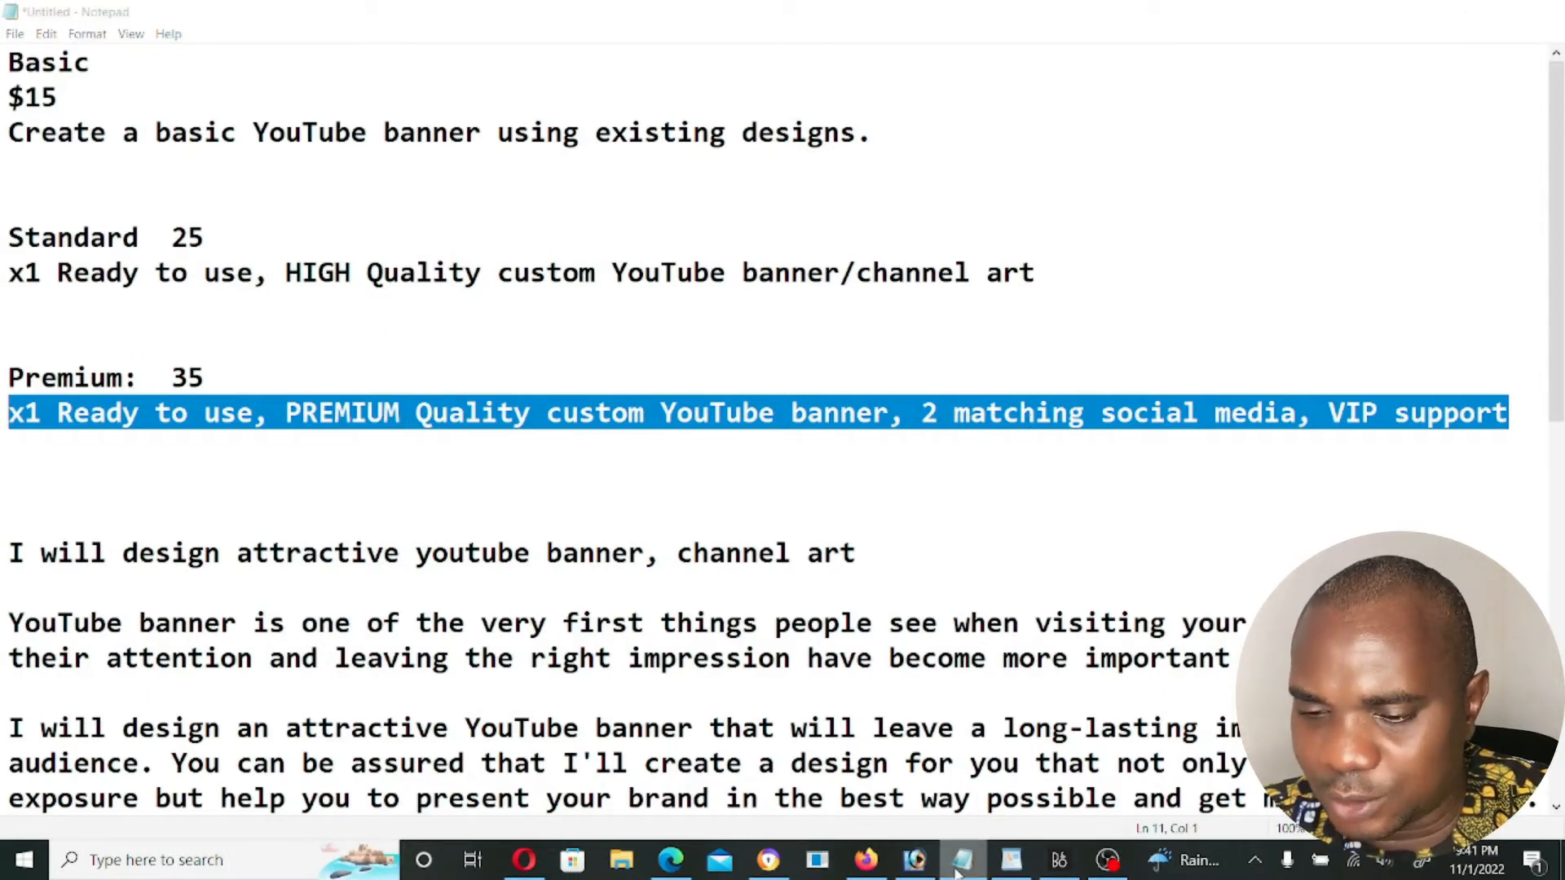
left_click(1235, 365)
key("ctrl+v")
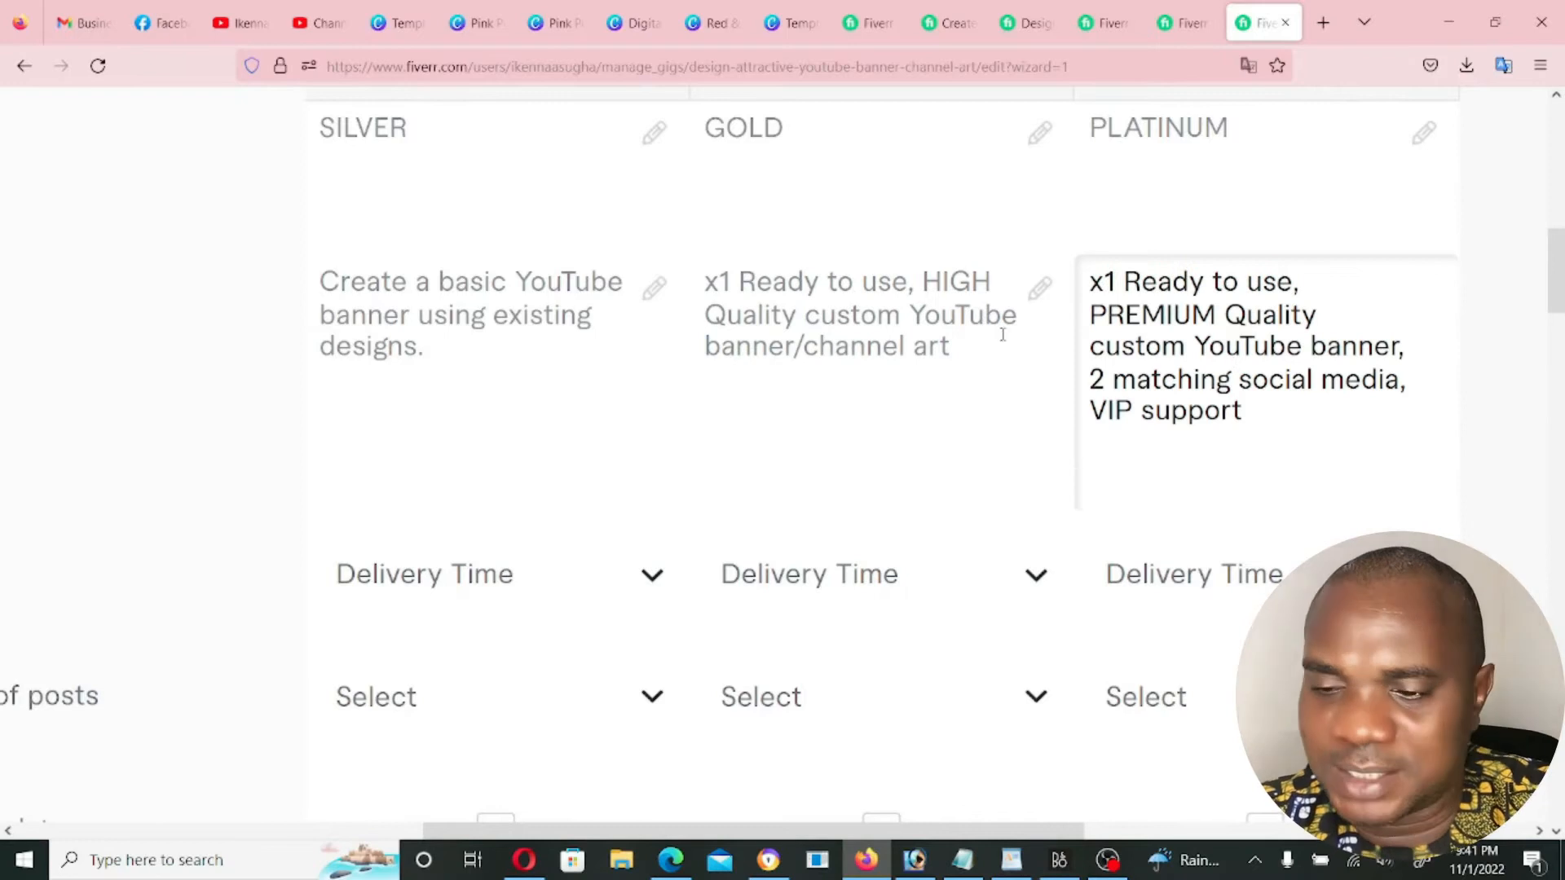
Look over the package table's remaining options on Fiverr and check them against the prepared package notes in Notepad
scroll(889, 390, "down", 3)
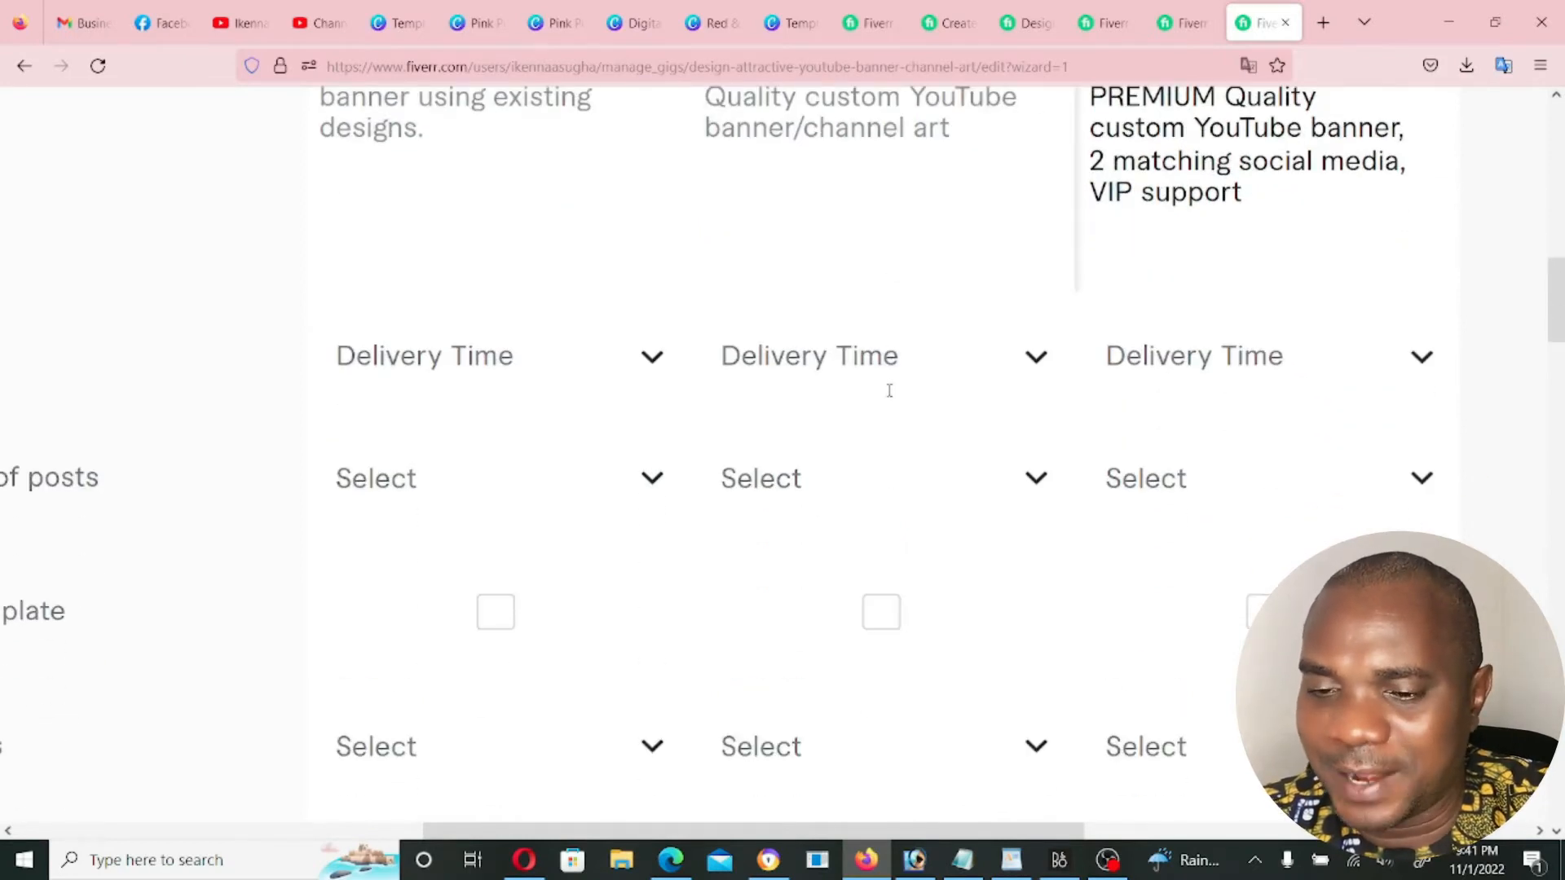
scroll(1002, 367, "up", 3)
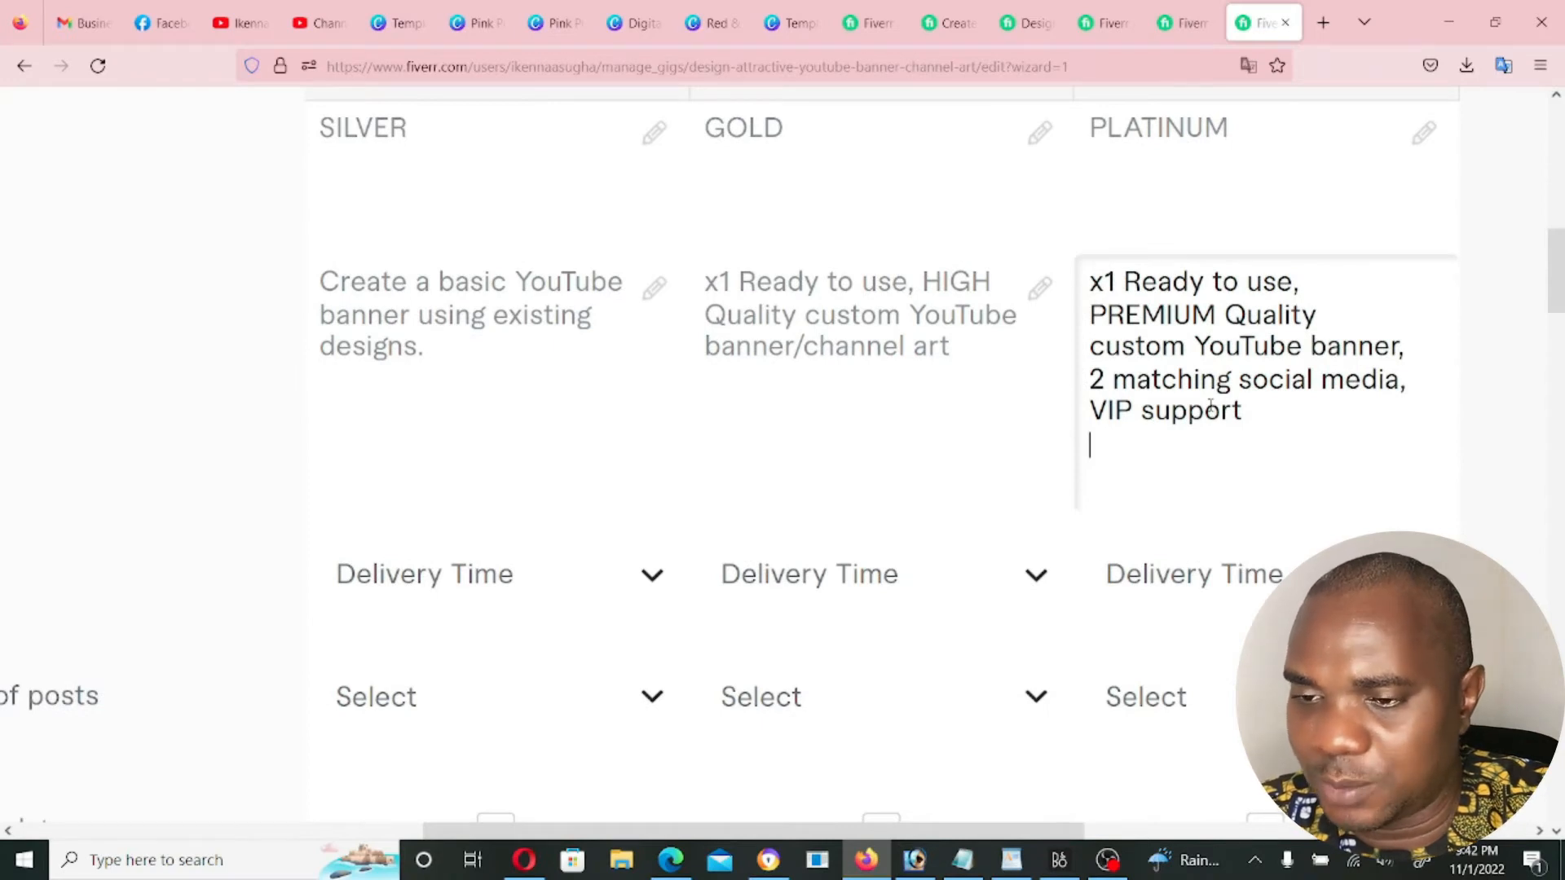
scroll(1211, 411, "up", 6)
scroll(1209, 407, "down", 9)
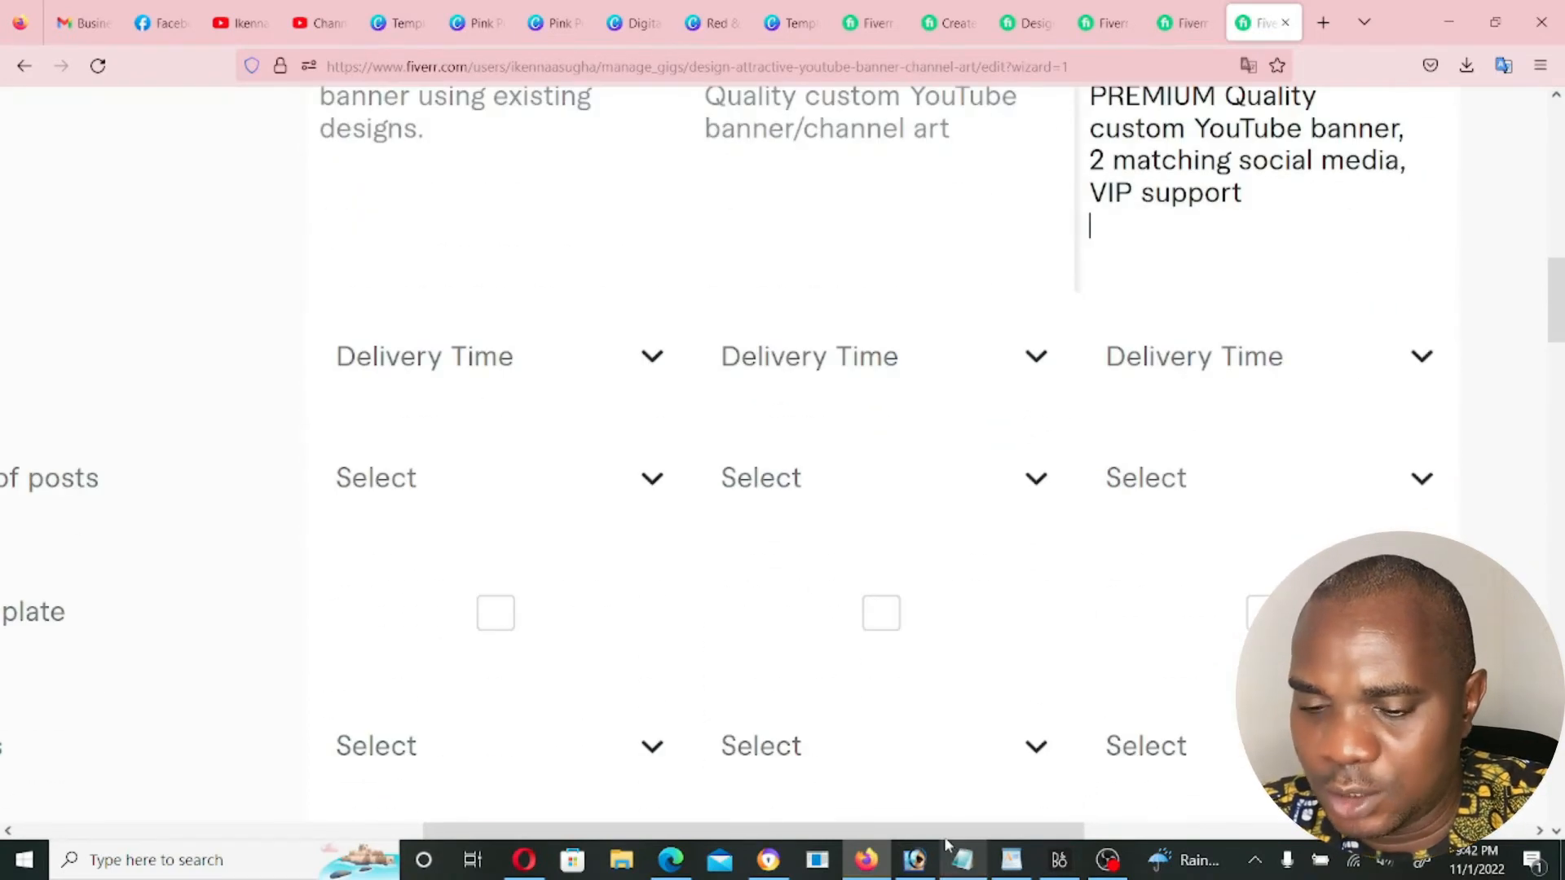
left_click(953, 871)
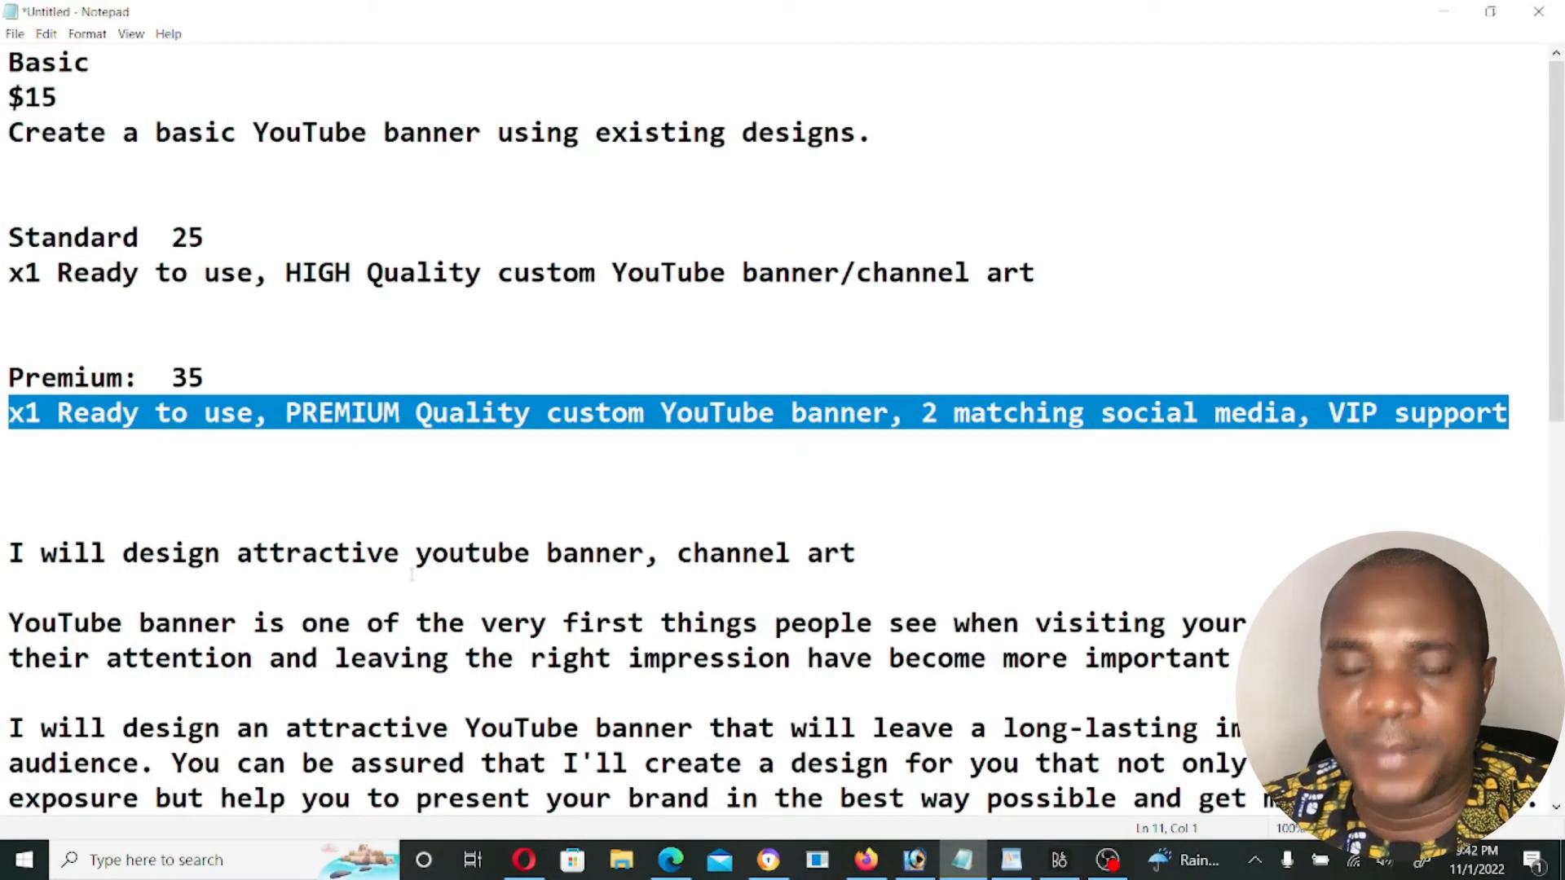
key("alt+Tab")
scroll(273, 325, "down", 2)
scroll(273, 325, "up", 2)
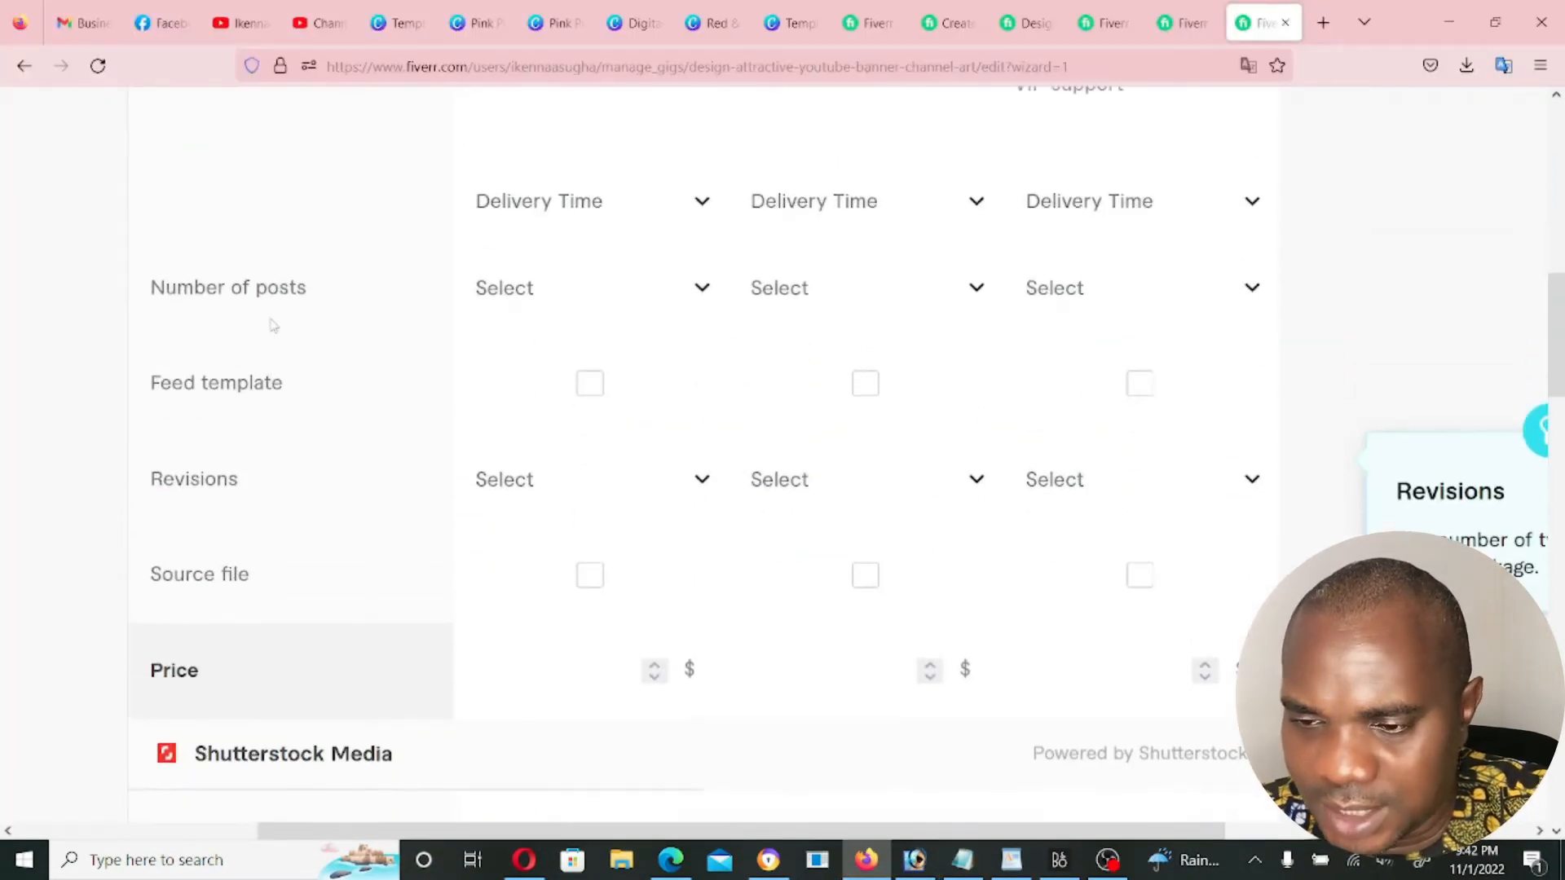
Include the feed template in the Premium package and set the delivery time of all three packages to 3 days
scroll(702, 366, "up", 2)
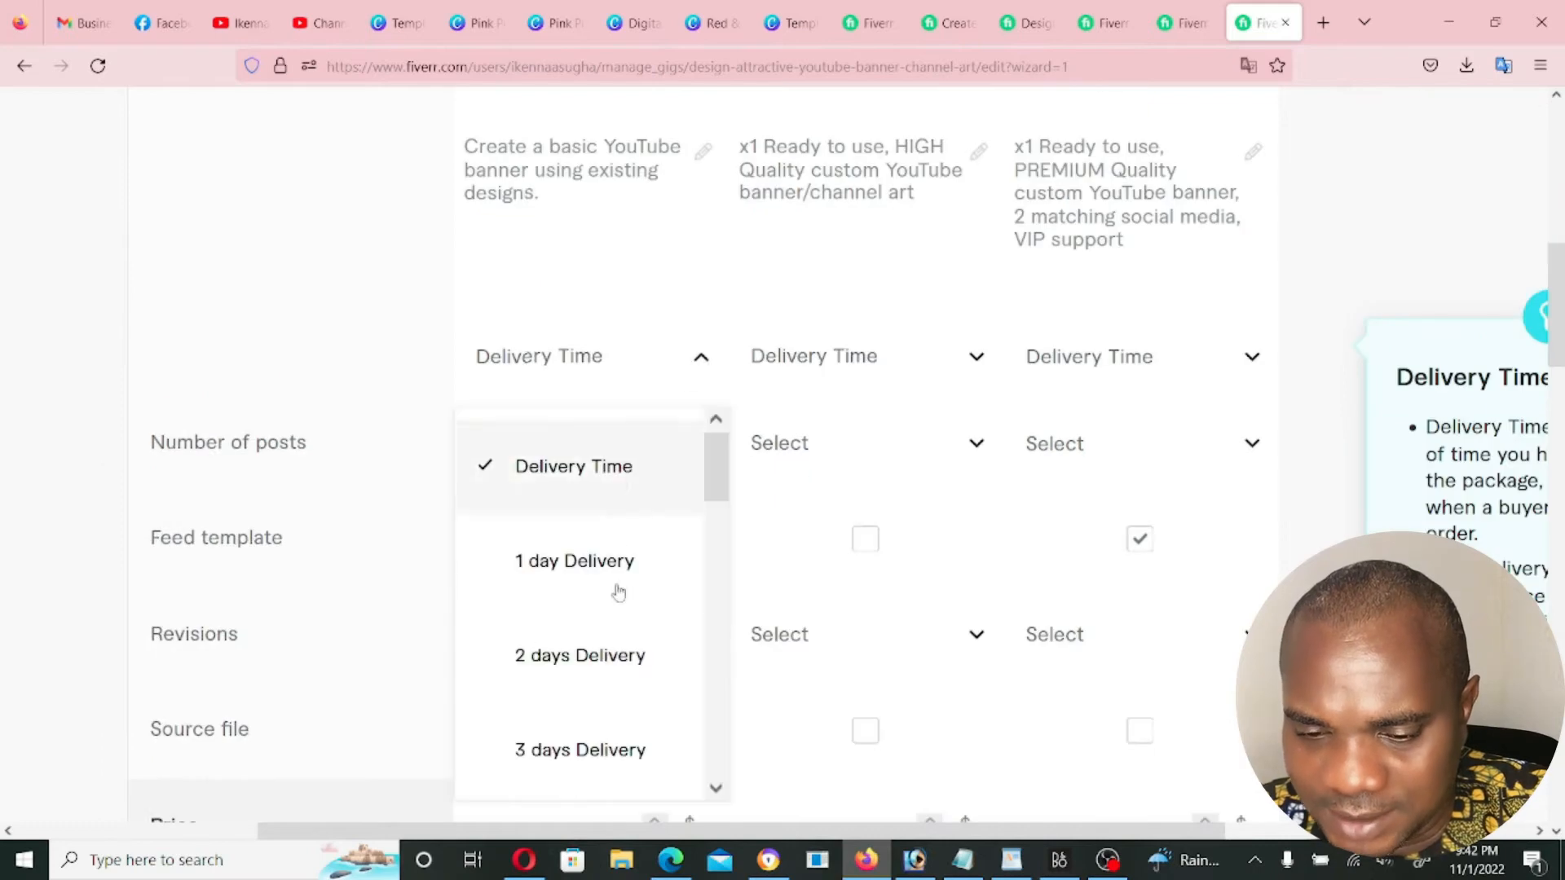
left_click(563, 750)
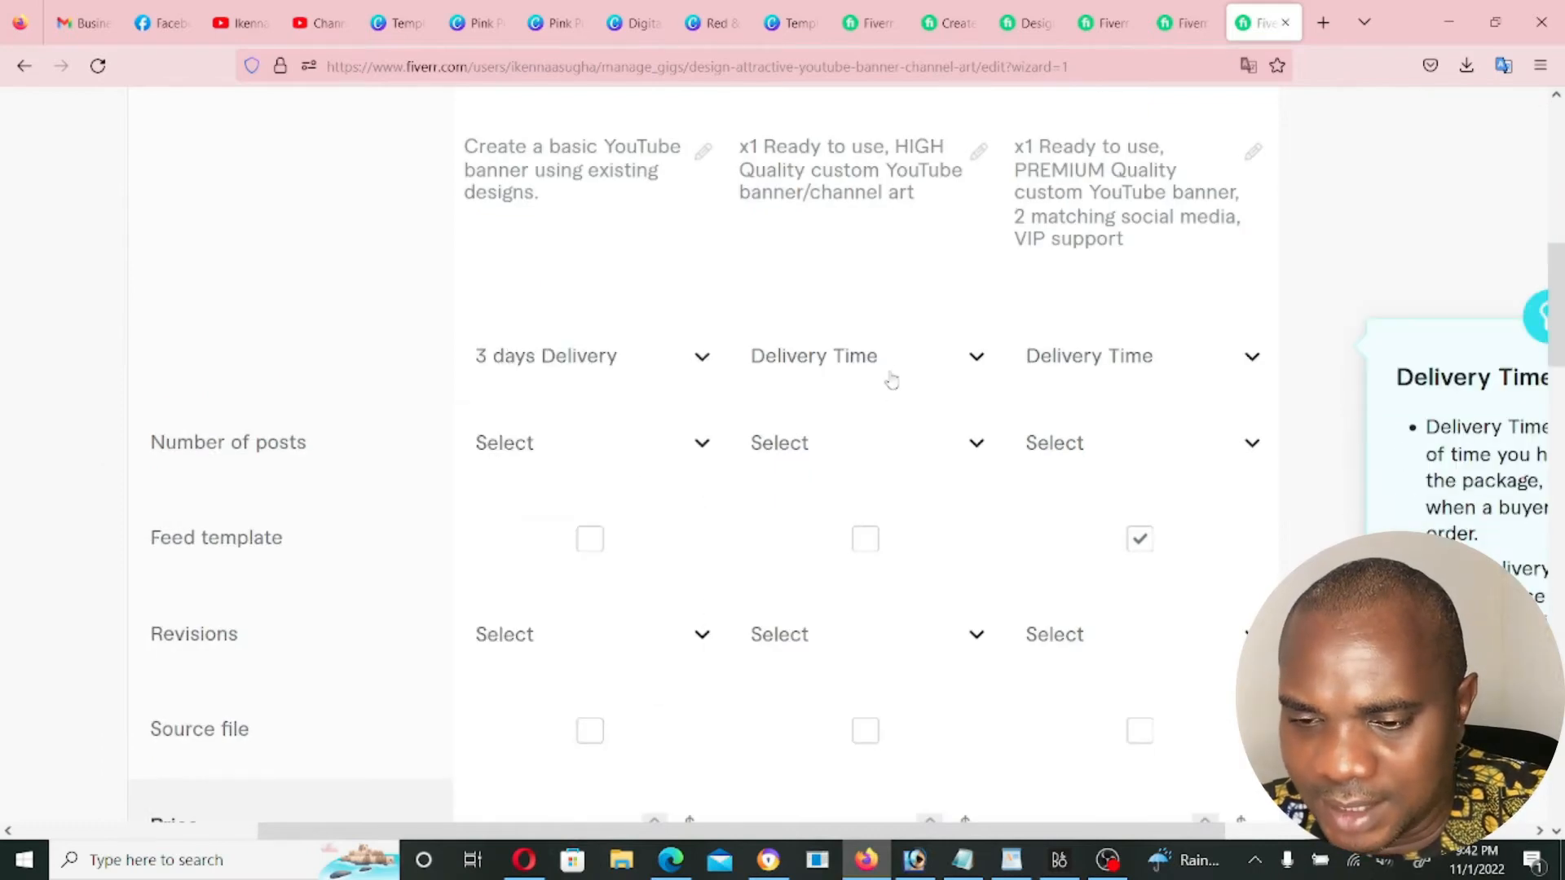
left_click(976, 356)
left_click(862, 747)
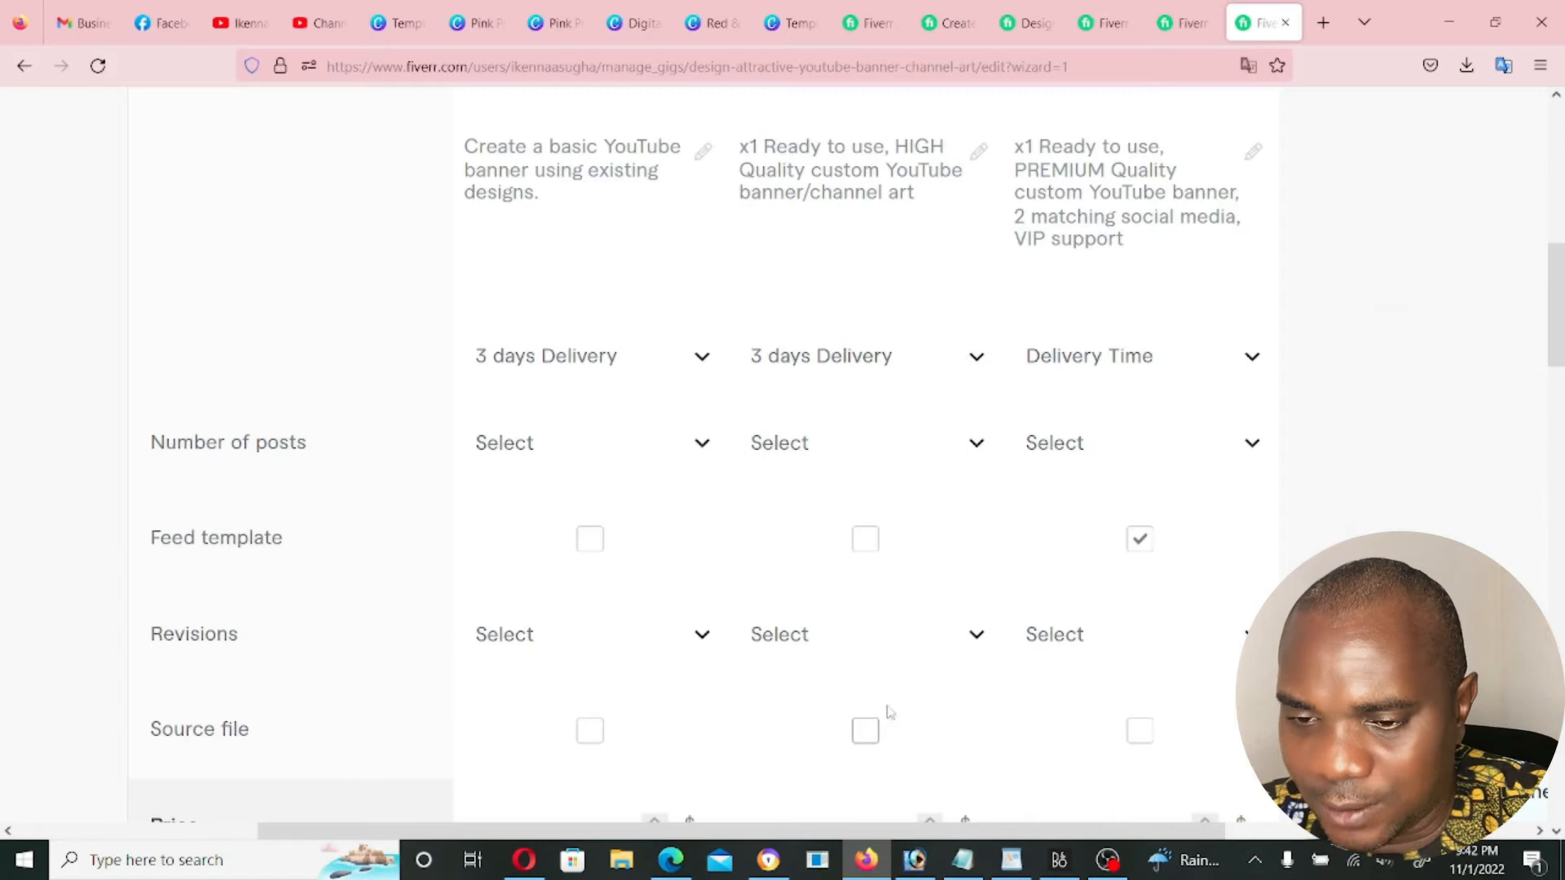
left_click(1253, 350)
left_click(1130, 750)
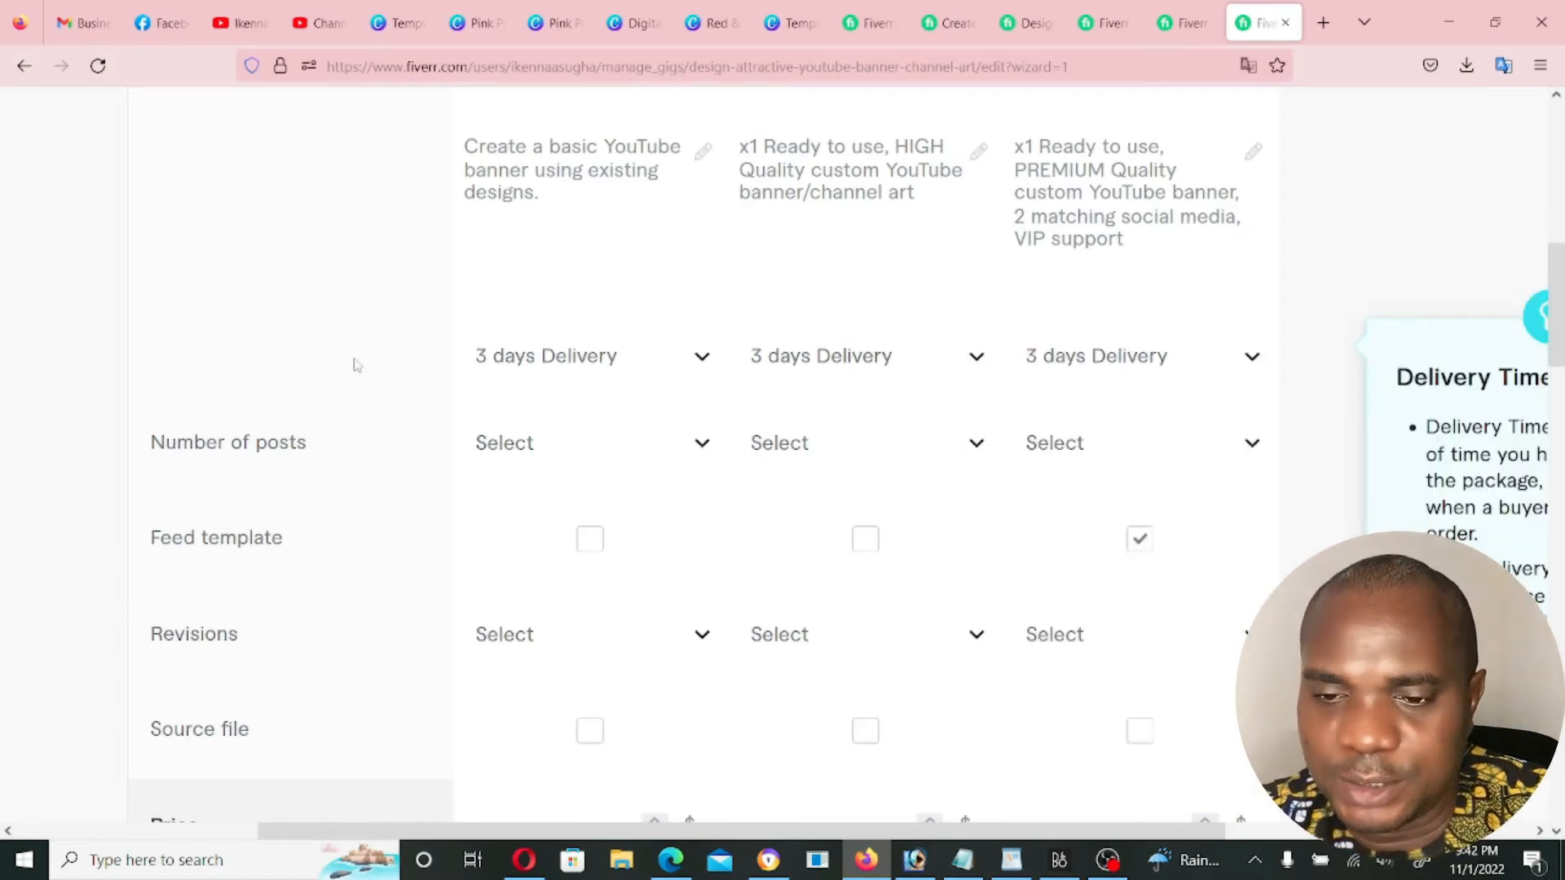
Set the number of revisions to 3 for Basic, 5 for Standard and 8 for Premium
scroll(356, 364, "down", 4)
scroll(356, 365, "up", 2)
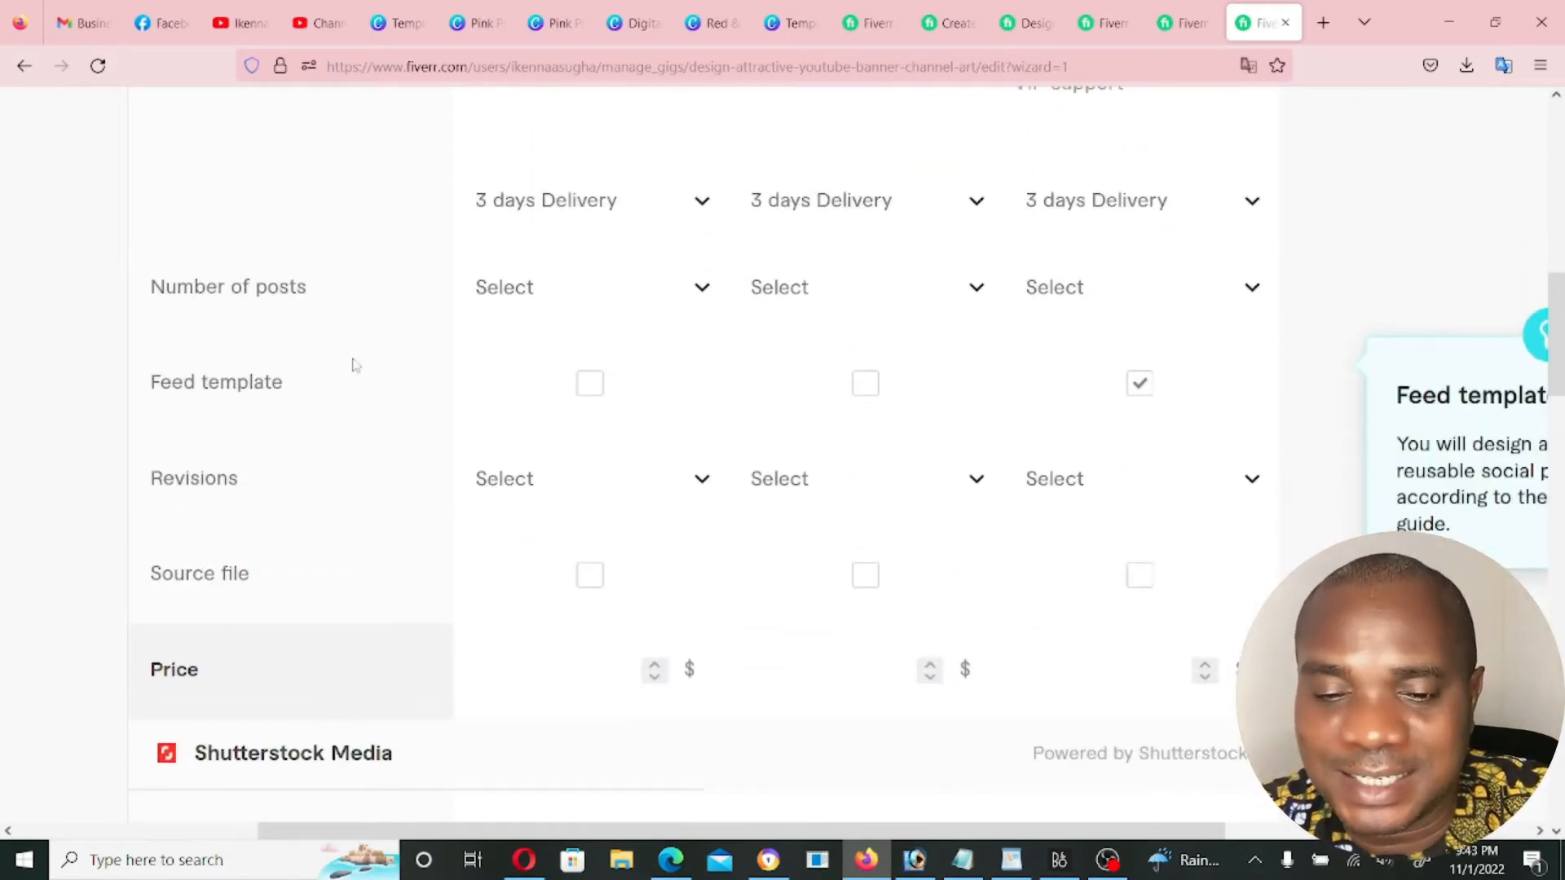
left_click(571, 478)
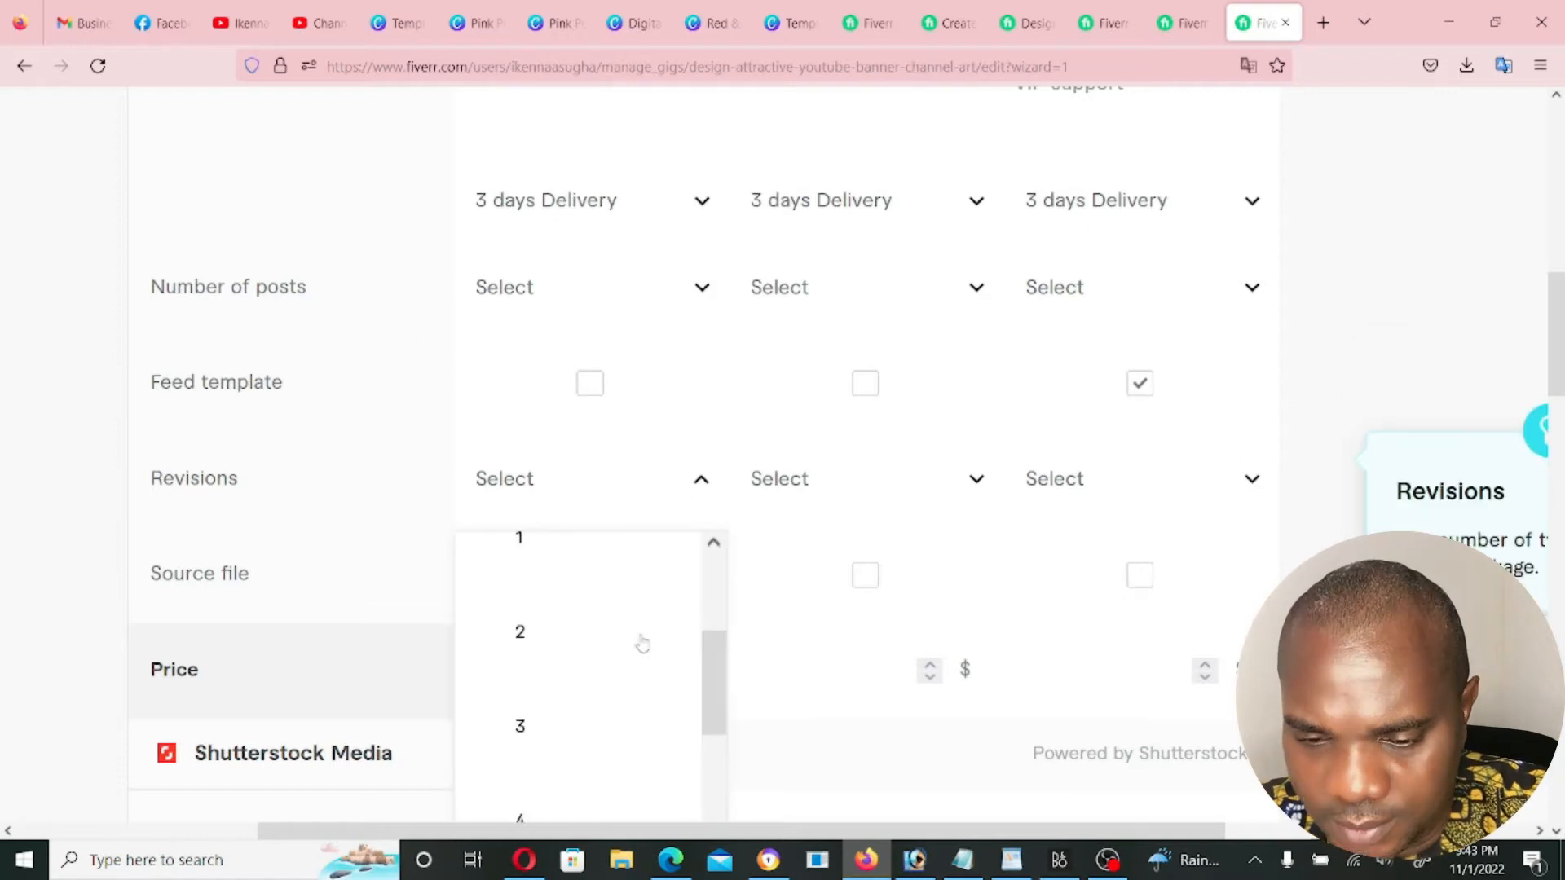
left_click(604, 739)
left_click(863, 479)
scroll(884, 657, "down", 2)
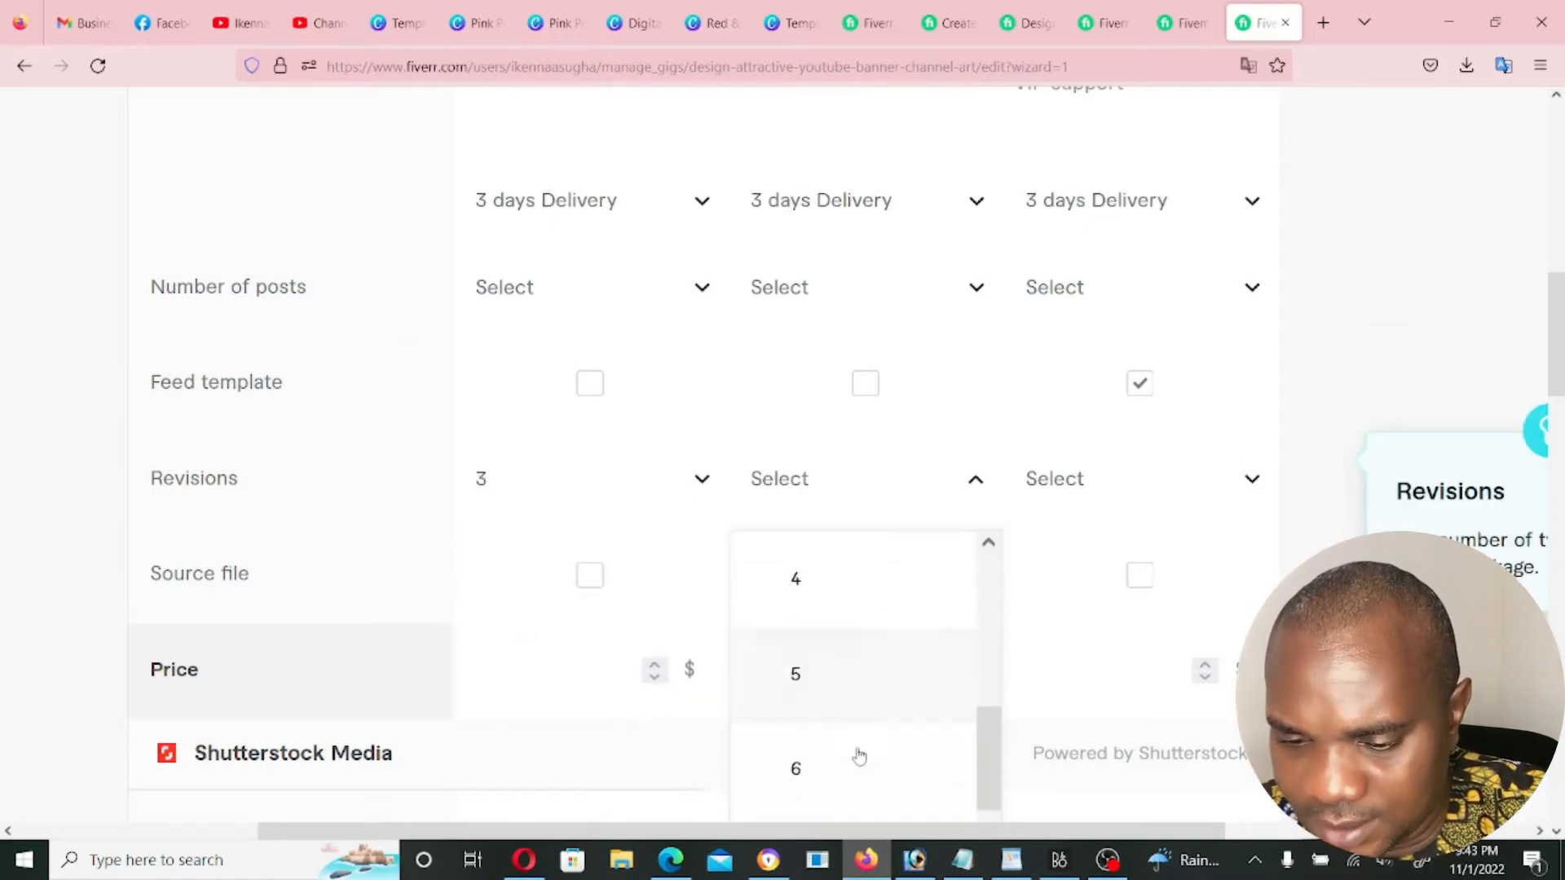
left_click(848, 699)
left_click(1251, 480)
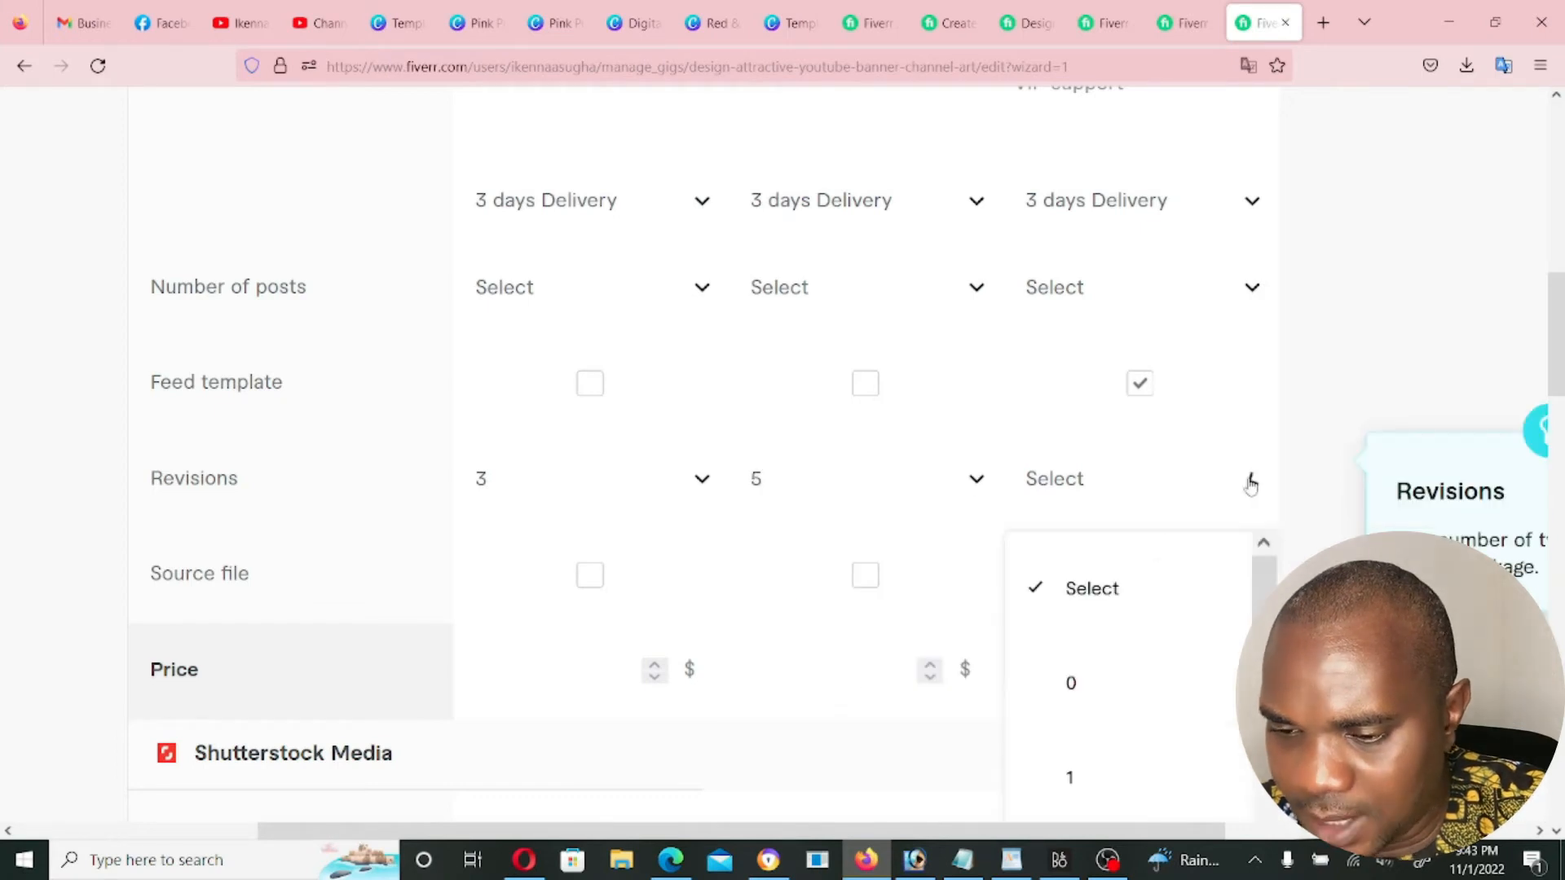
scroll(1111, 618, "down", 5)
left_click(1083, 726)
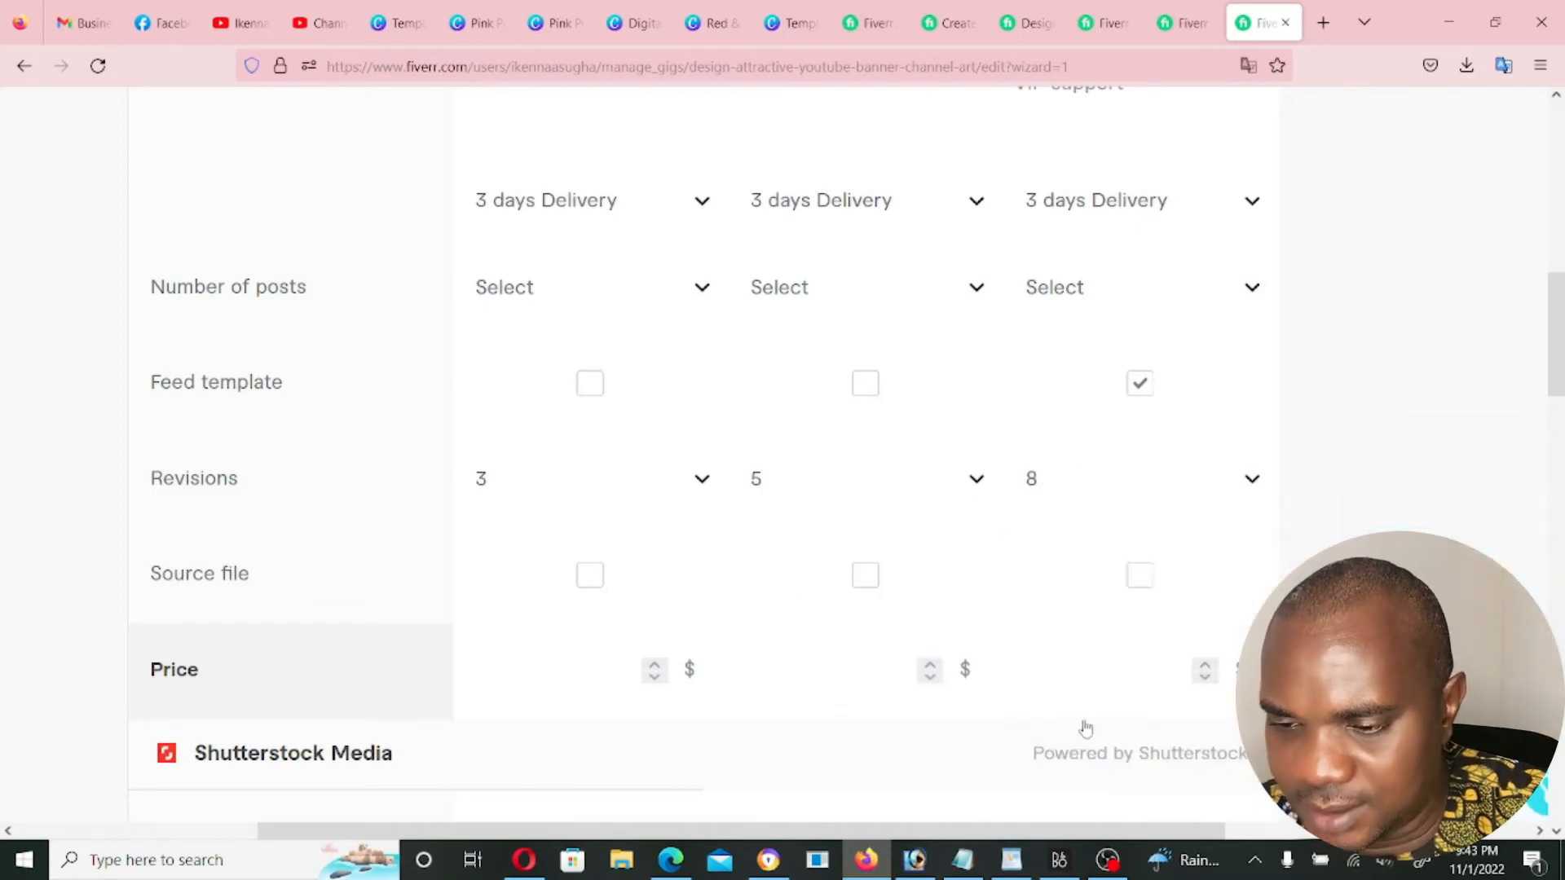
Include the source file in the Standard and Premium packages and review the filled-in package table
scroll(1086, 728, "down", 1)
scroll(3, 683, "right", 1)
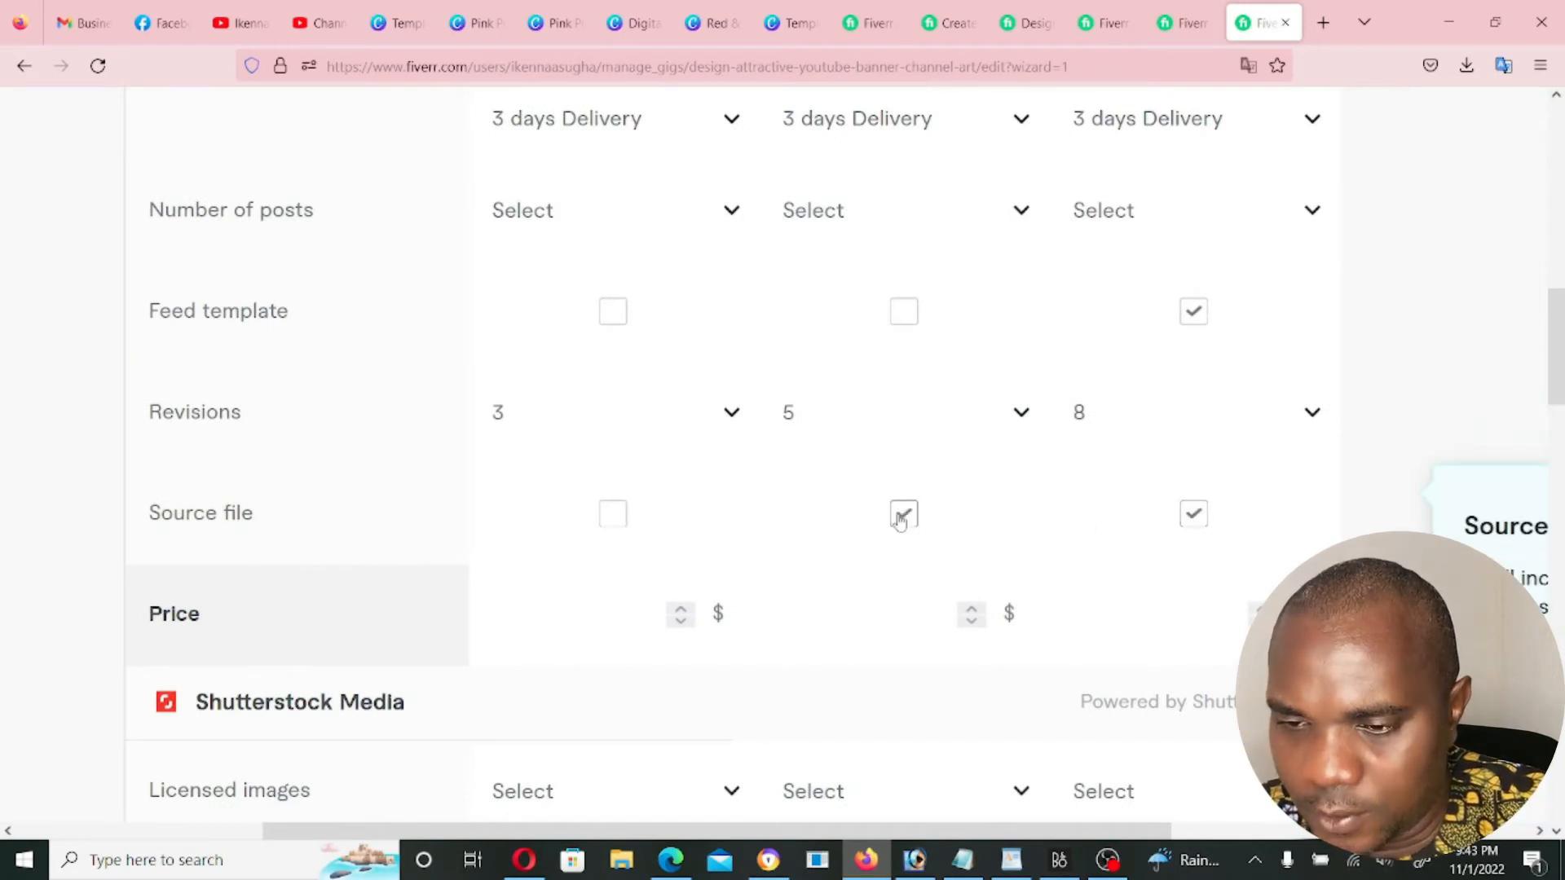
scroll(899, 521, "up", 5)
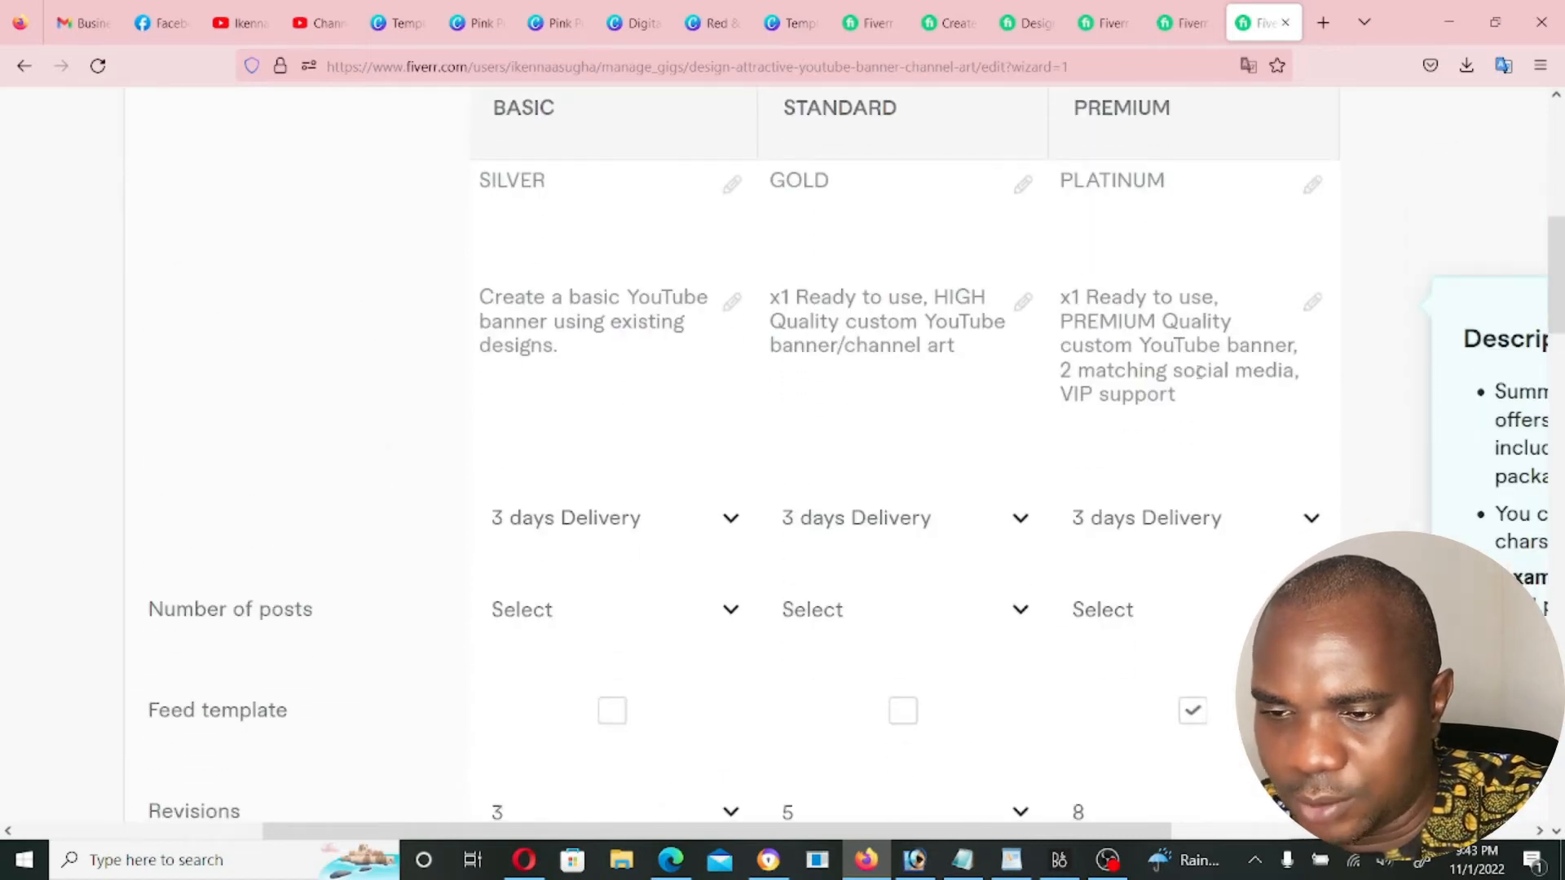
scroll(1193, 388, "down", 3)
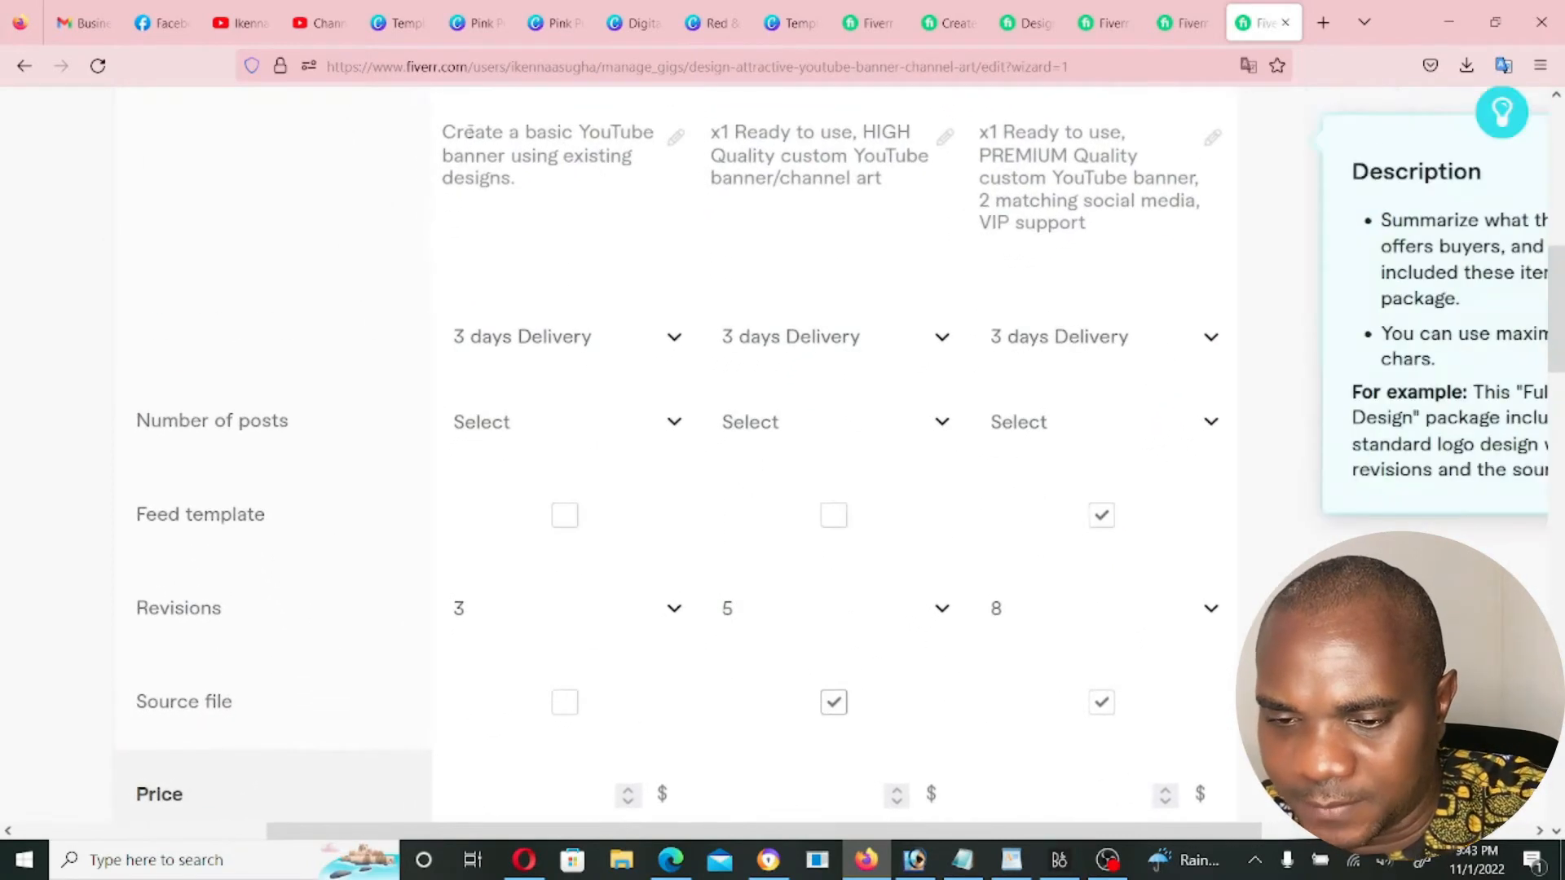
scroll(419, 348, "up", 5)
scroll(517, 269, "down", 2)
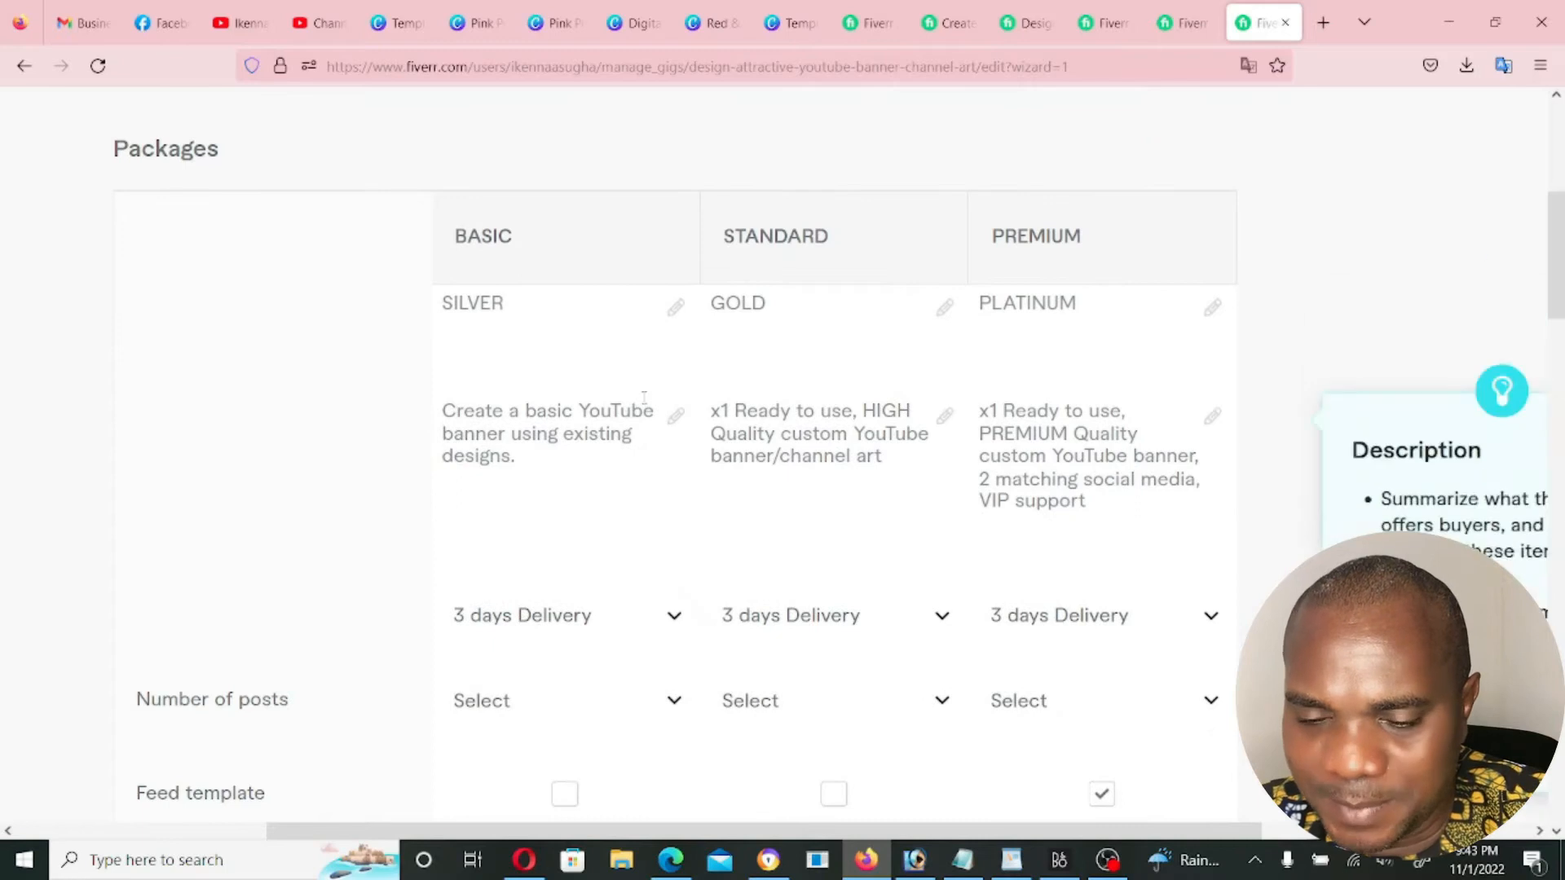
Turn off the Additional Stock Media option among the gig extras
scroll(652, 408, "down", 5)
scroll(872, 576, "down", 2)
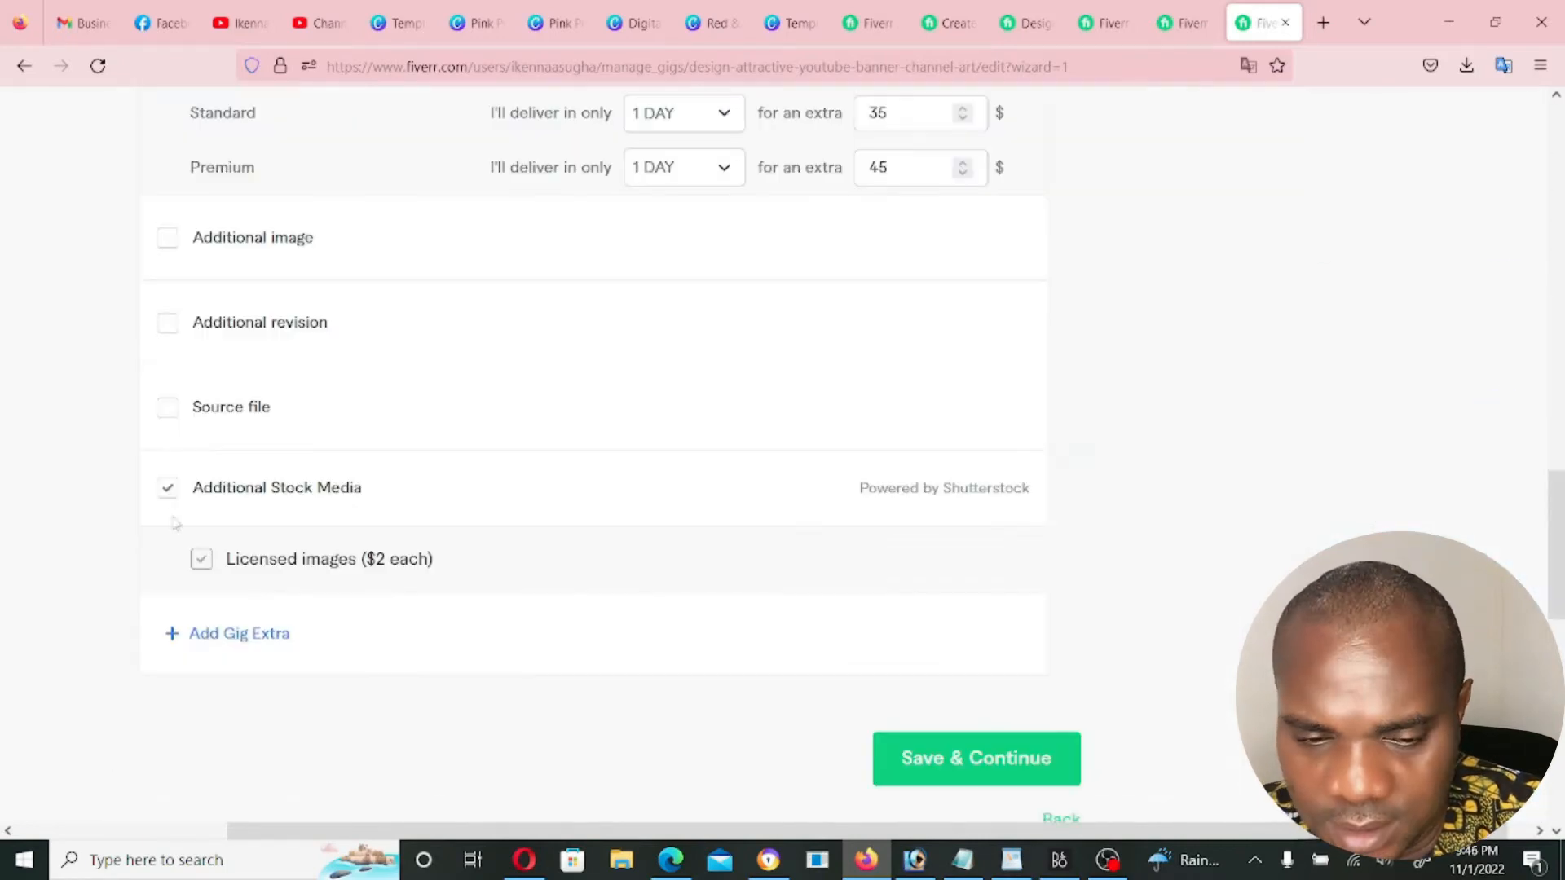
left_click(167, 487)
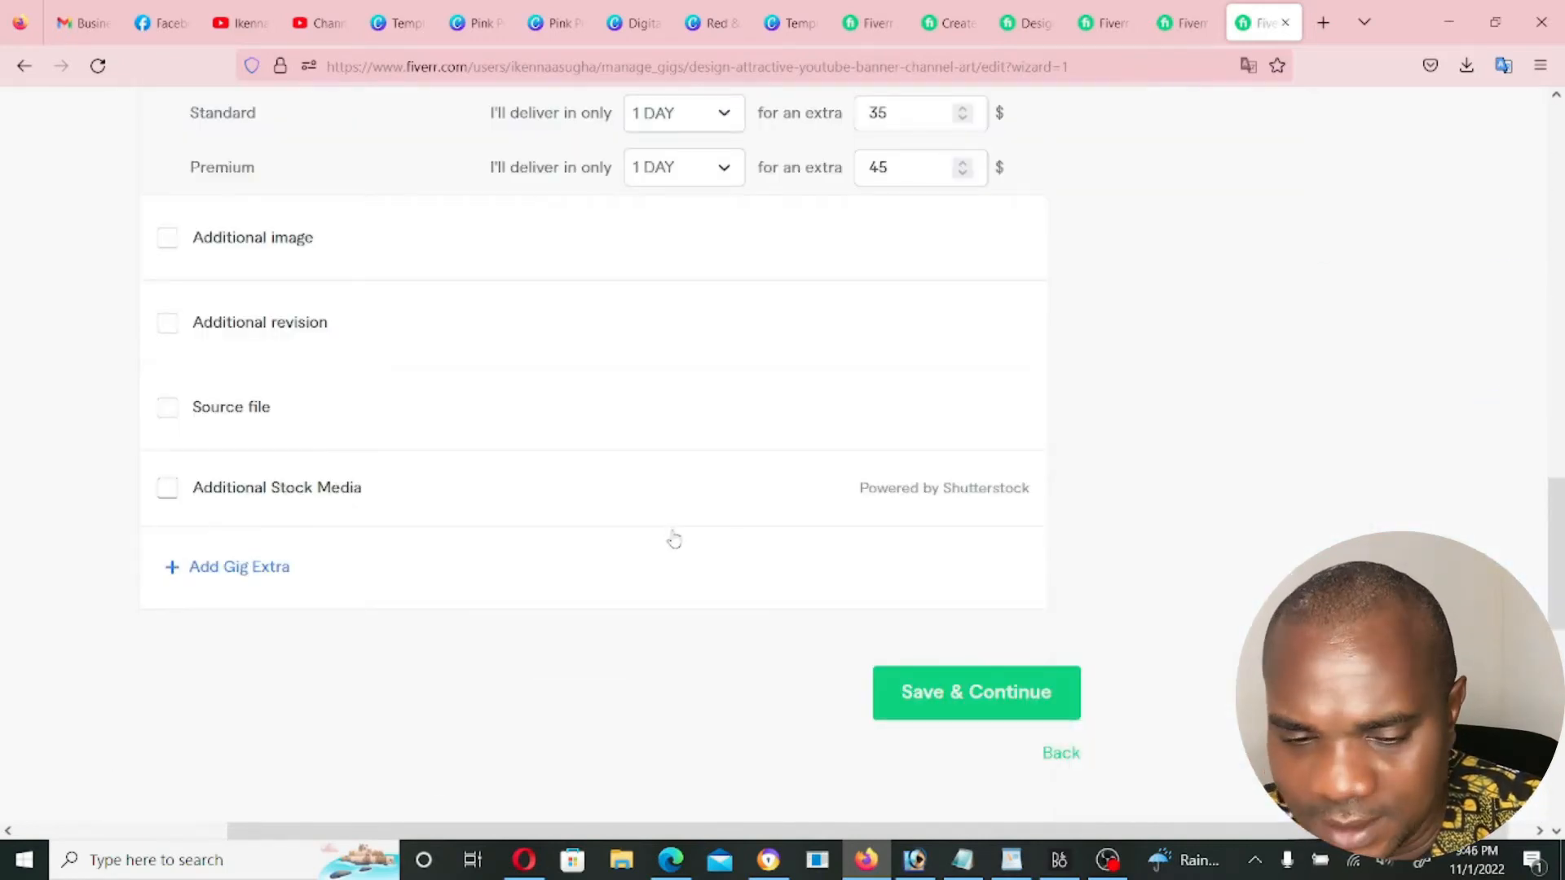
scroll(674, 541, "down", 1)
scroll(674, 540, "down", 2)
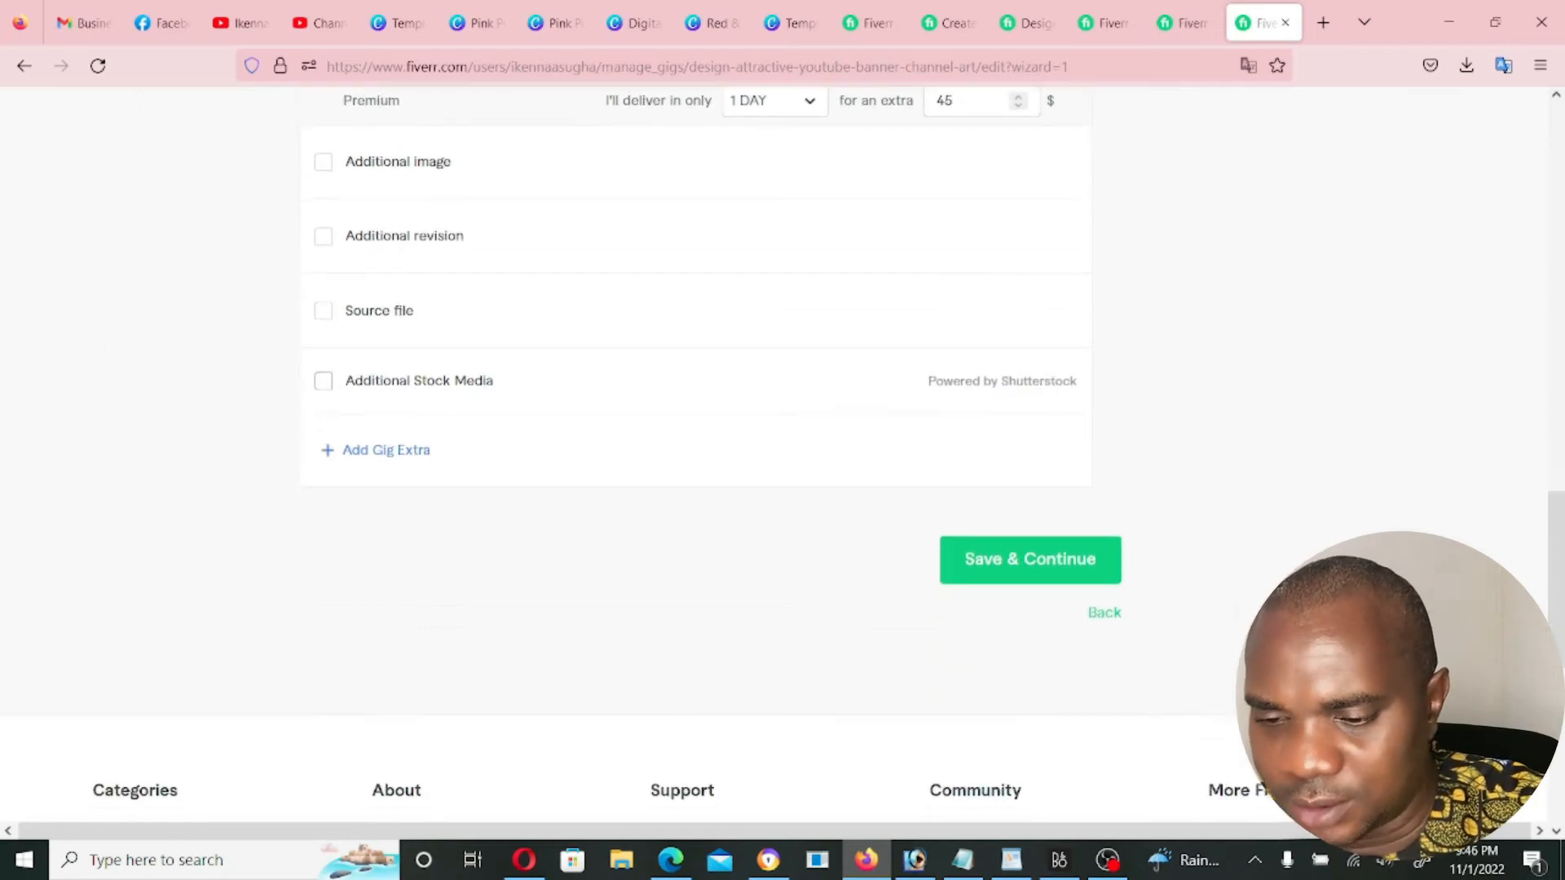
Save the gig's pricing, and copy the full description text, from the YouTube banner introduction through "Regards!", from the Notepad notes
left_click(1044, 575)
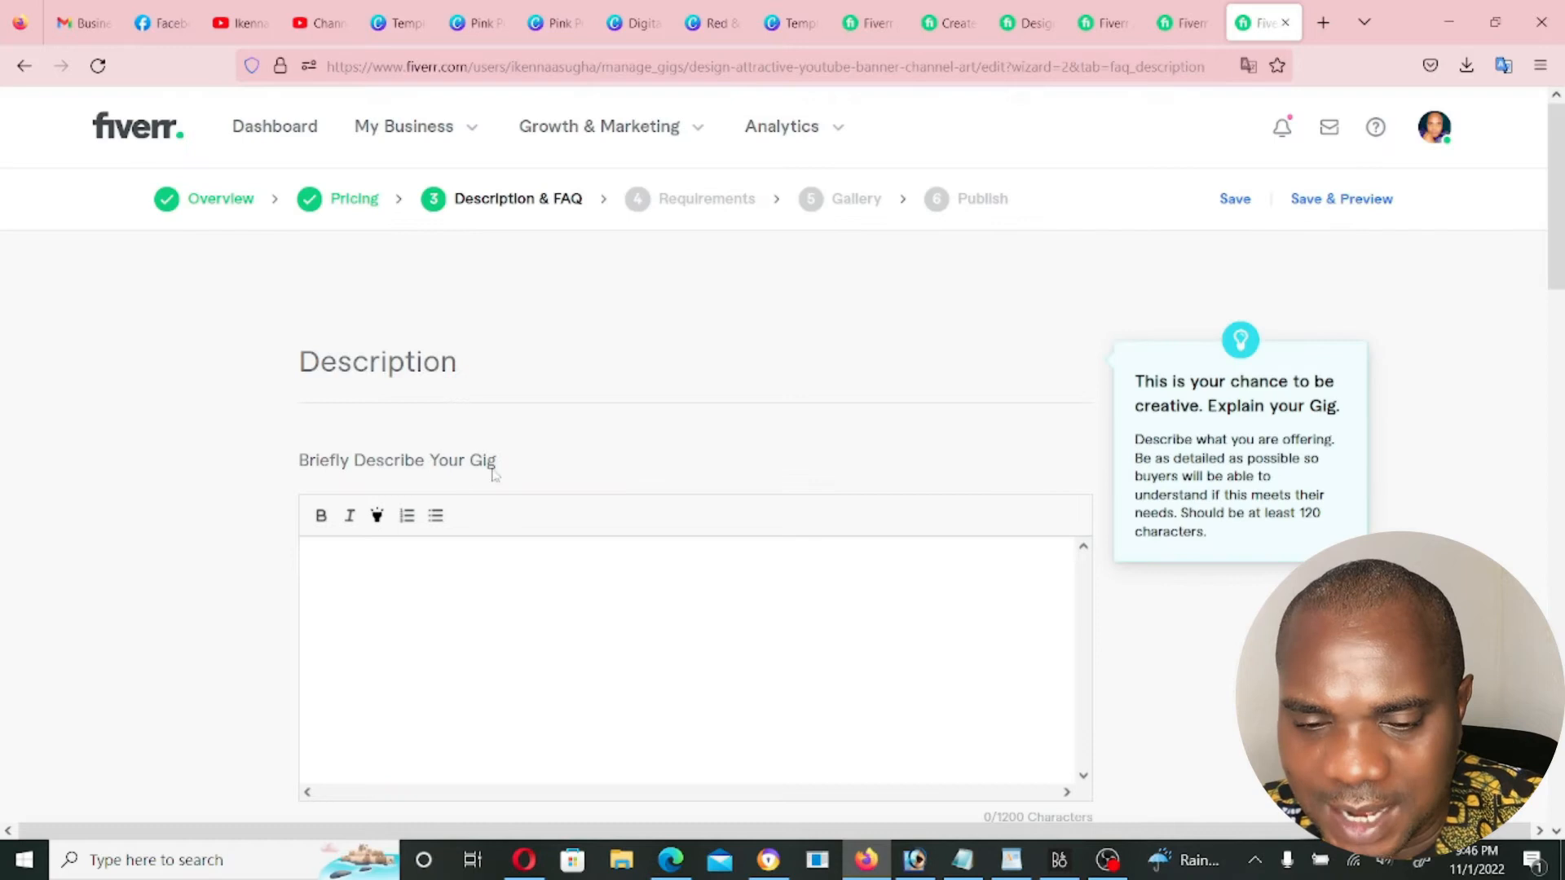
key("alt+Tab")
scroll(581, 560, "down", 3)
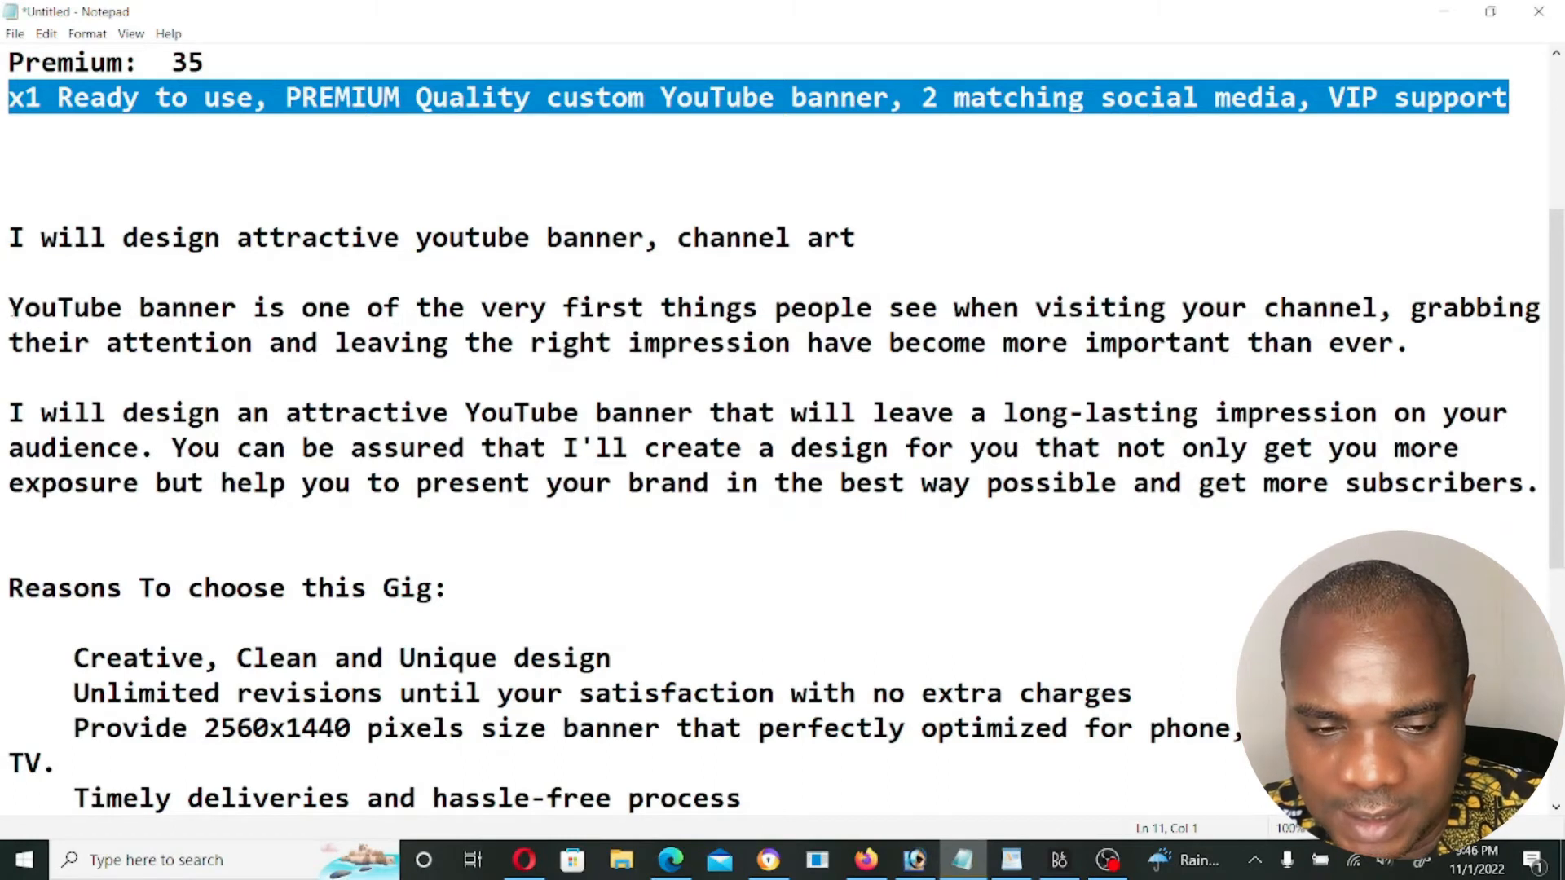
left_click_drag(8, 308, 606, 415)
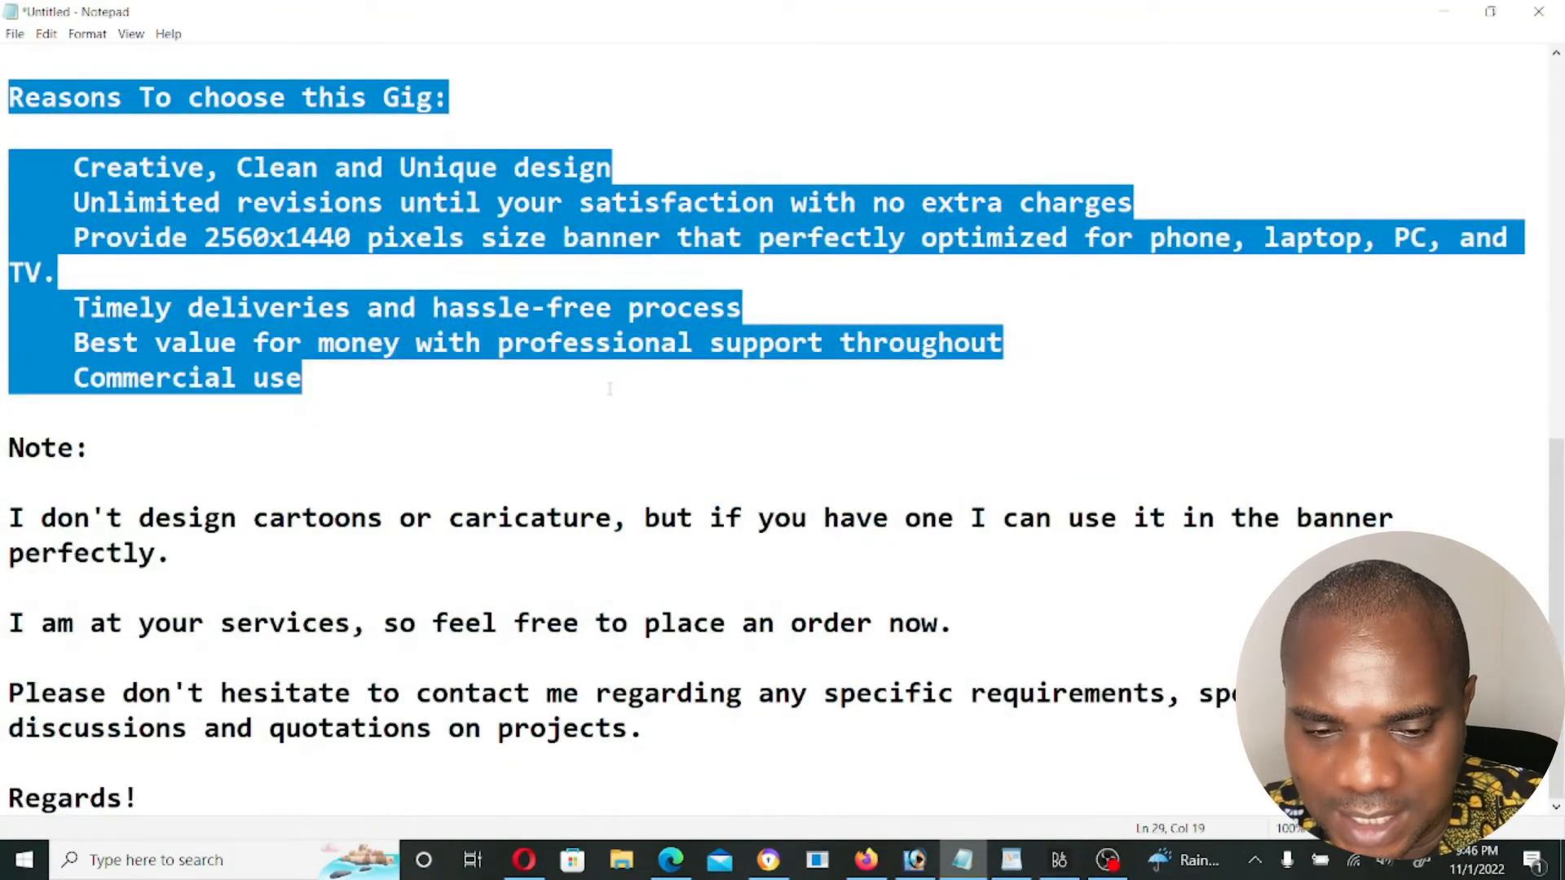
key("ctrl+a")
right_click(131, 173)
right_click(265, 205)
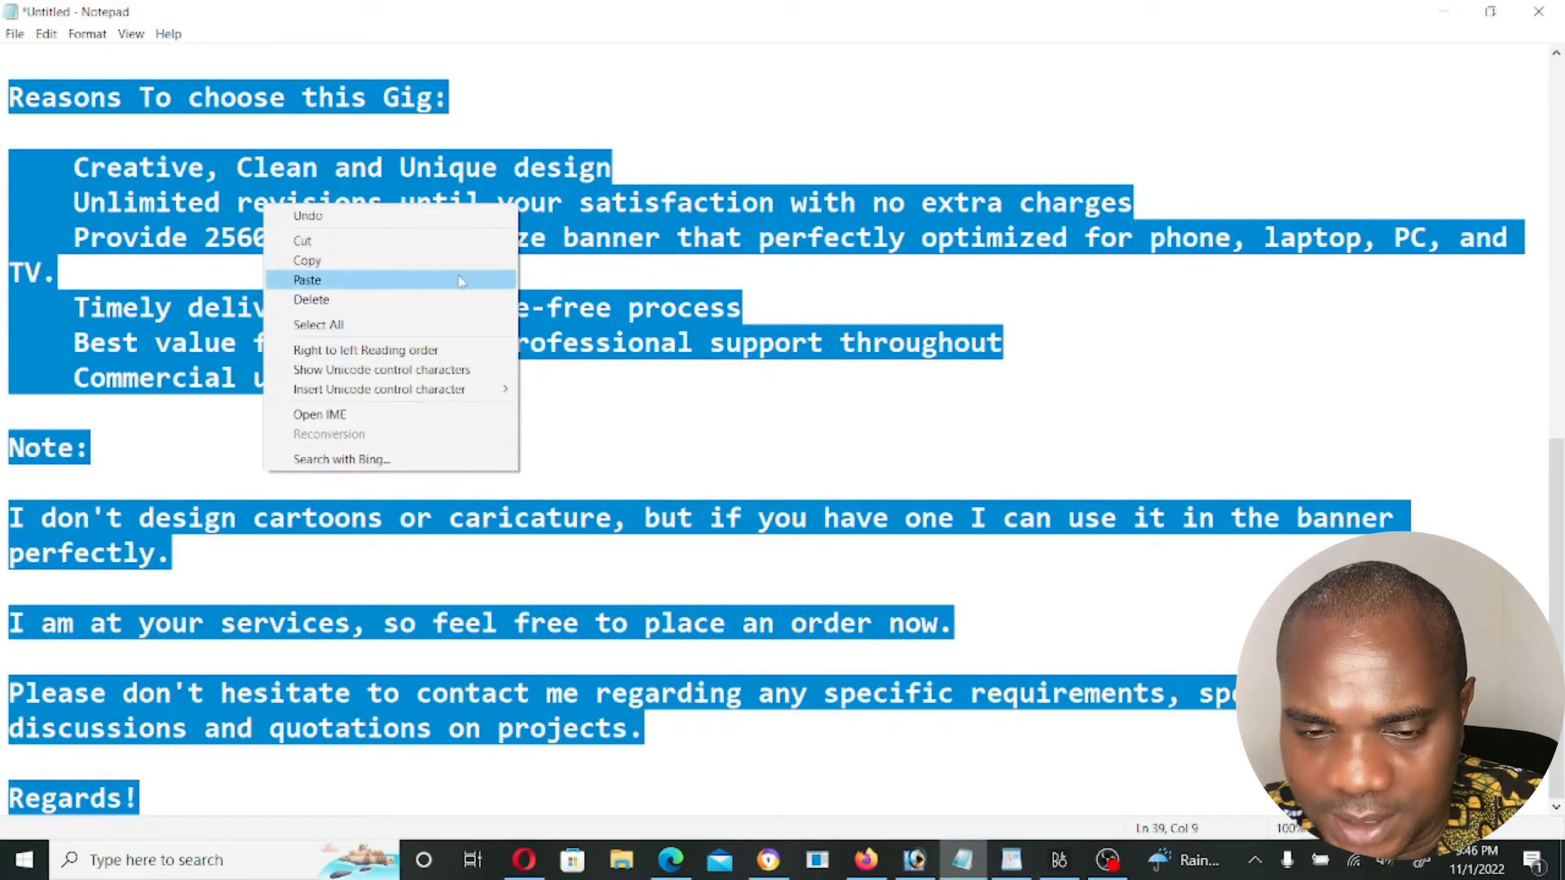
left_click(459, 260)
Switch back to Fiverr, paste the copied text as the gig description, and save the Description & FAQ section without any FAQs
key("alt+Tab")
key("ctrl+v")
scroll(1189, 638, "down", 10)
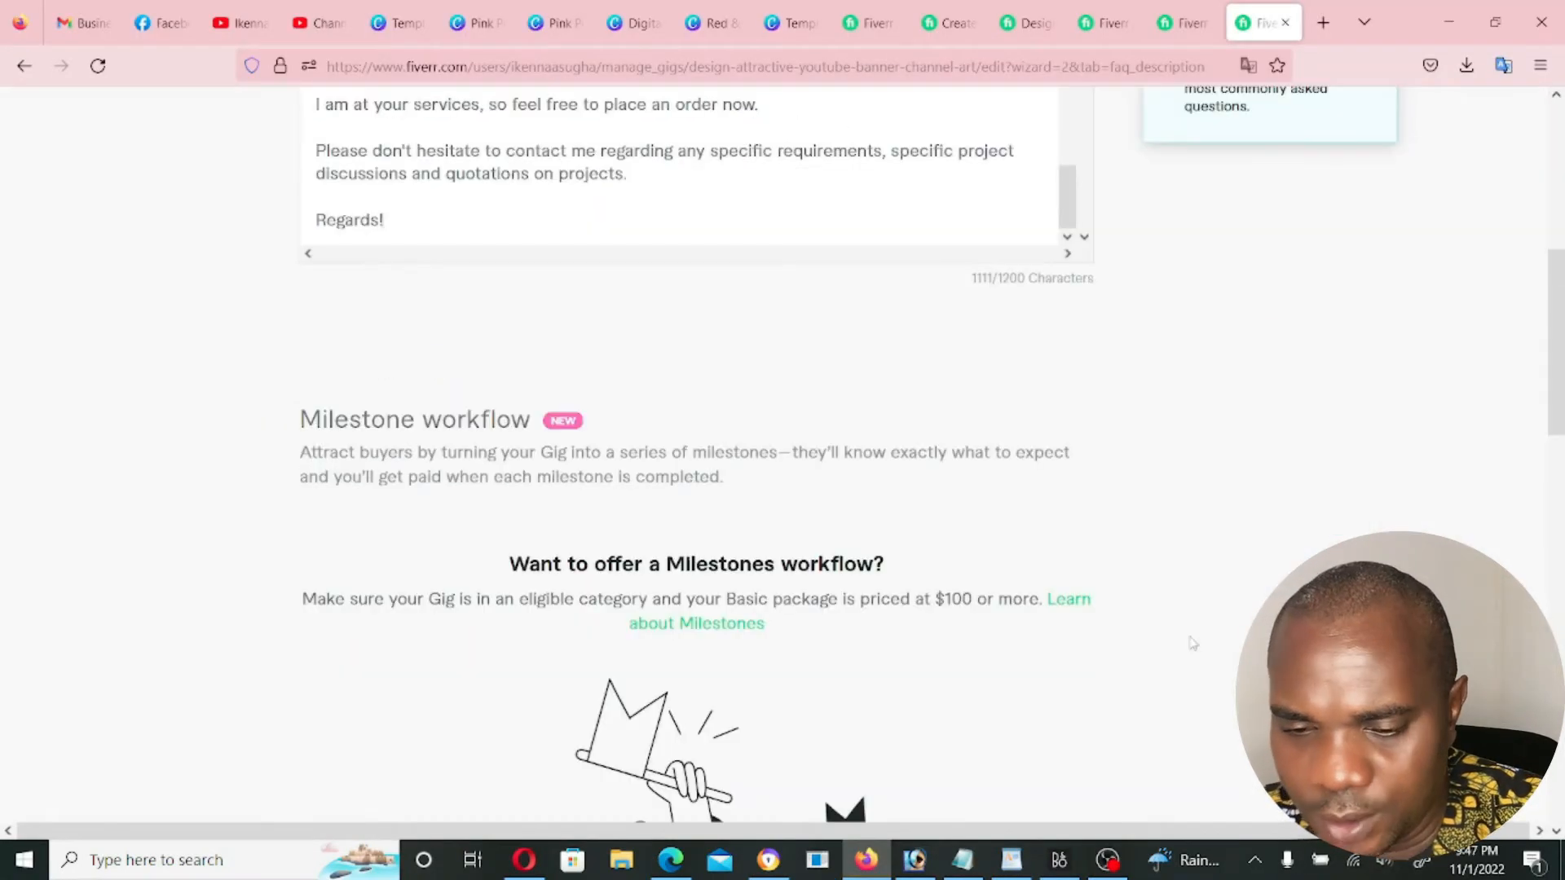
scroll(1184, 639, "down", 5)
scroll(1183, 639, "up", 5)
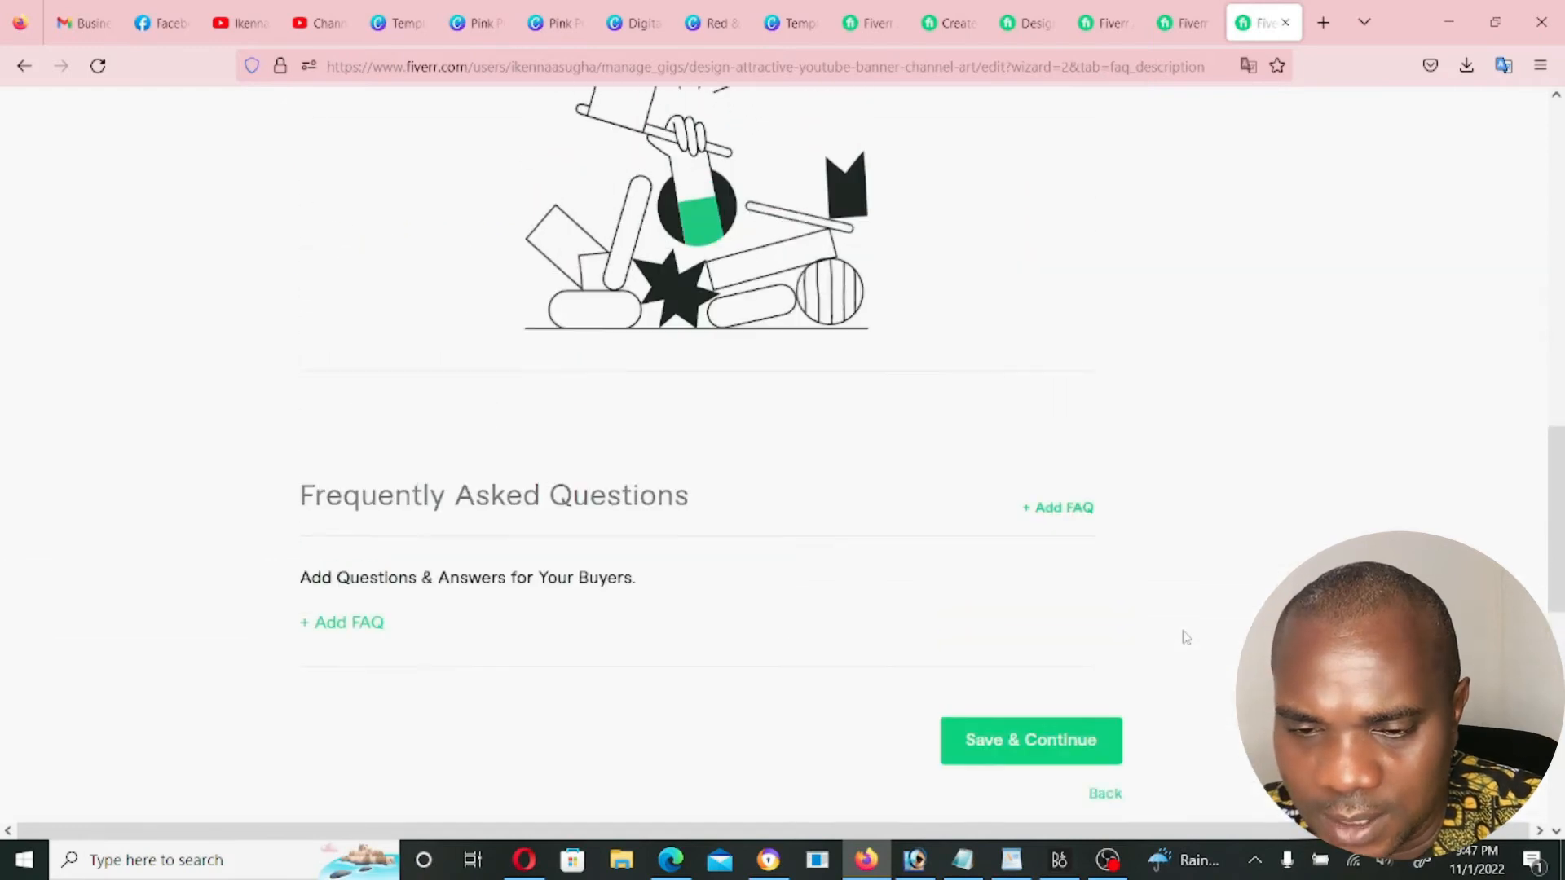
scroll(1185, 638, "up", 4)
scroll(1183, 638, "down", 7)
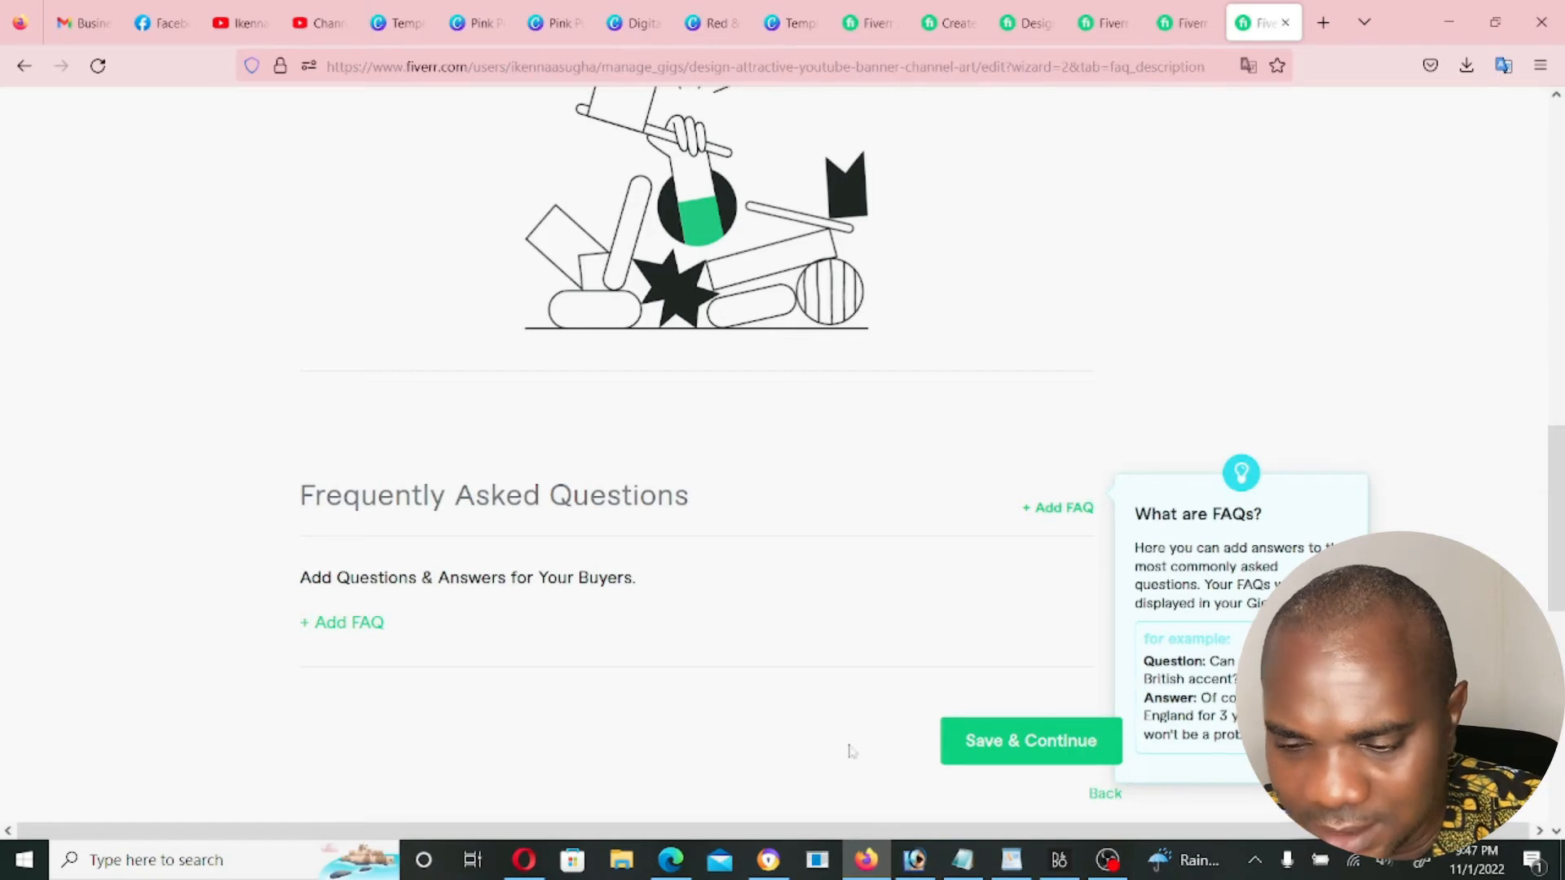
left_click(1017, 755)
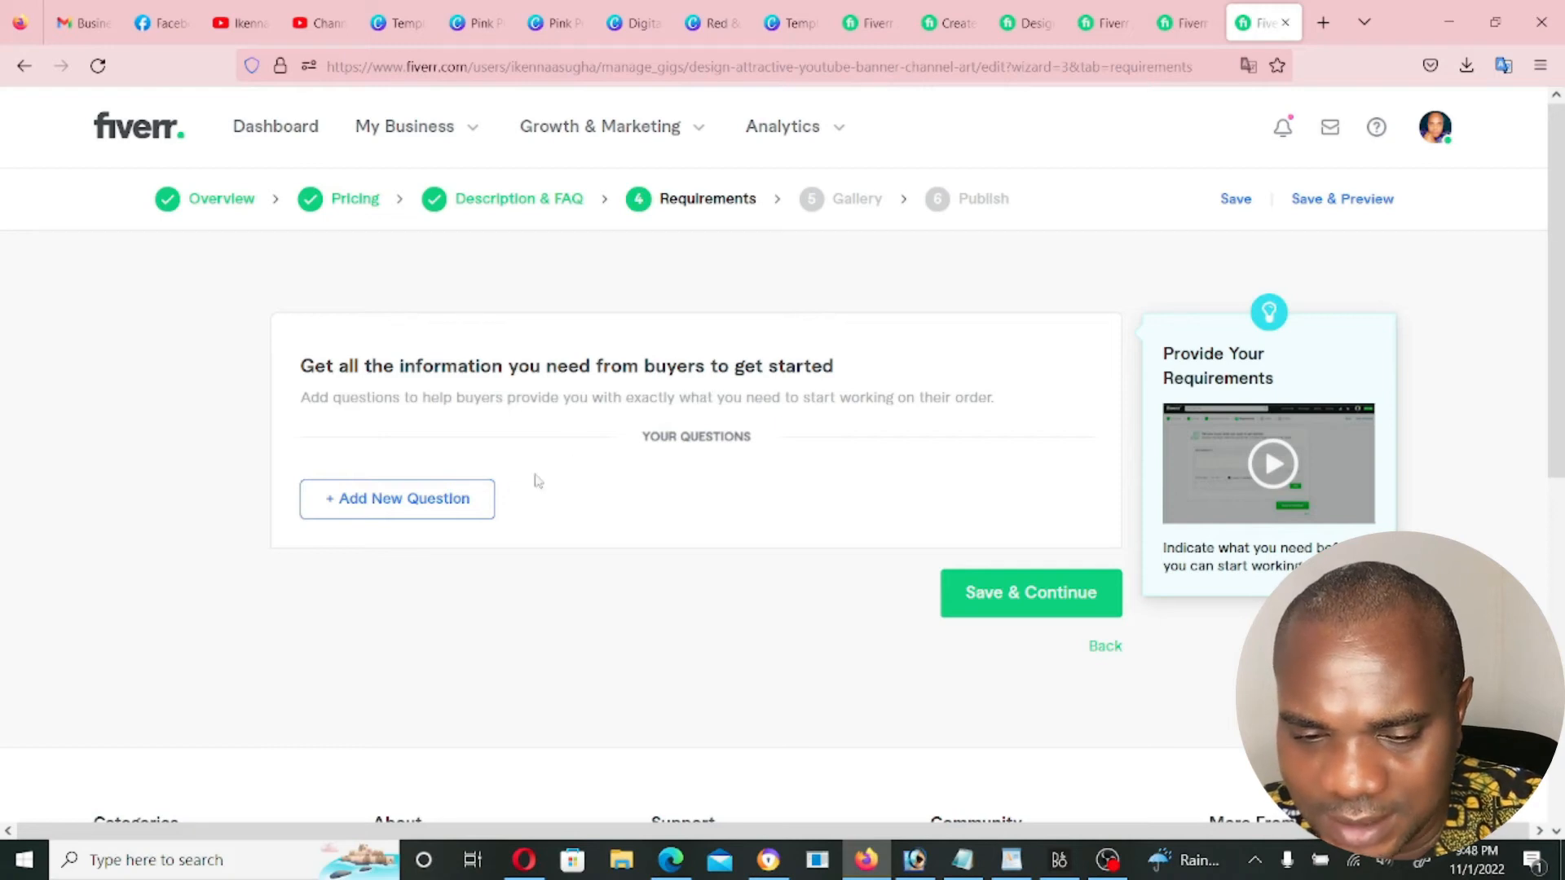
Add the required free-text buyer question "What is your YouTube Niche?" and save the gig's requirements
left_click(395, 514)
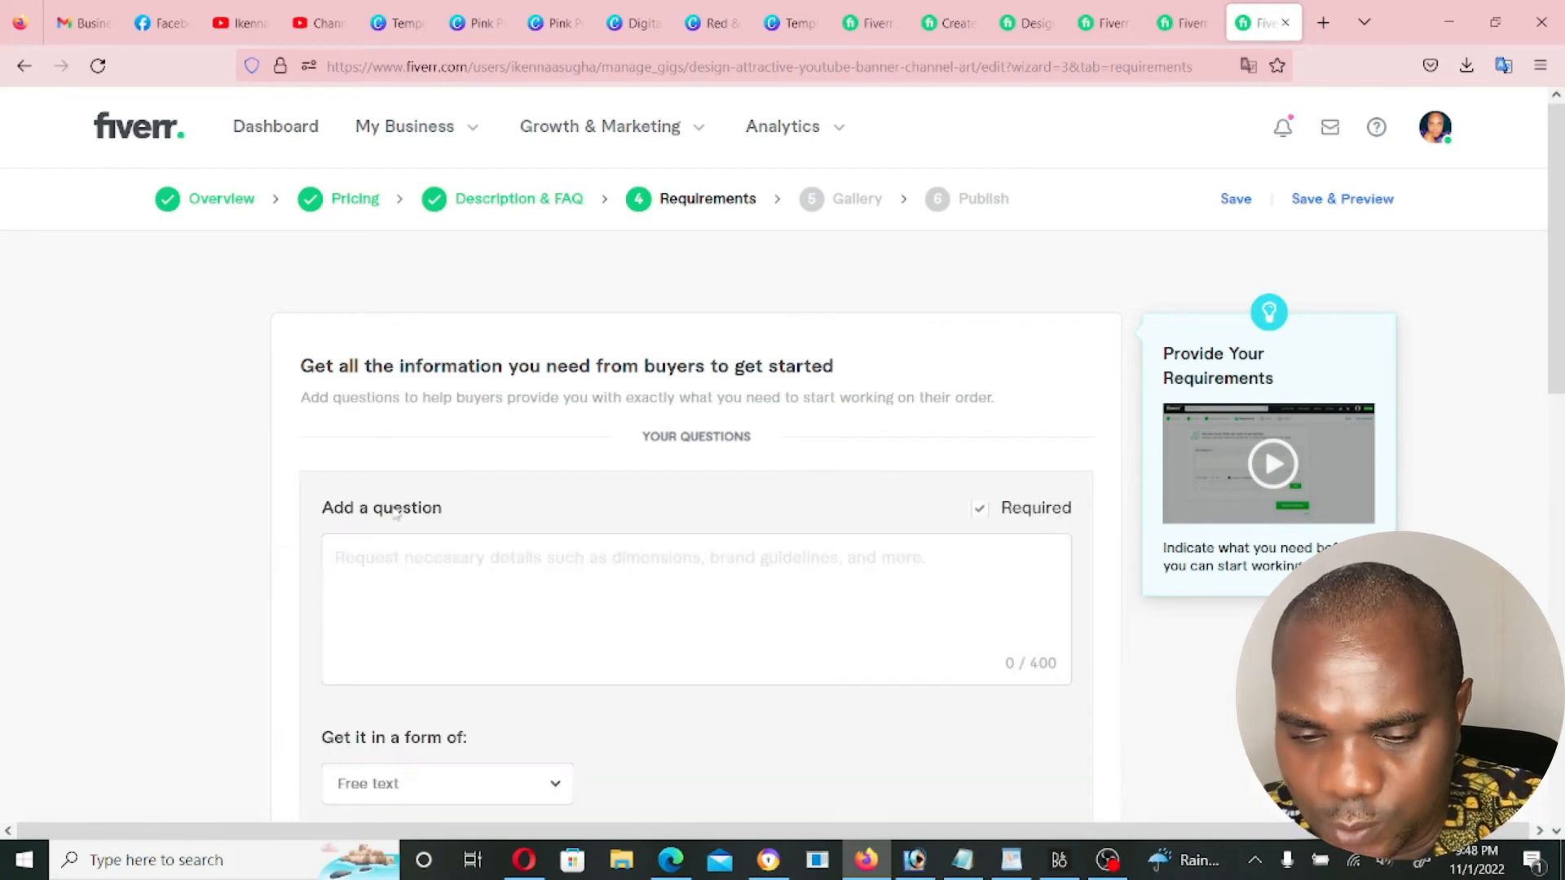
left_click(562, 574)
type("w")
key("BackSpace")
type("What is your YouTube Niche?")
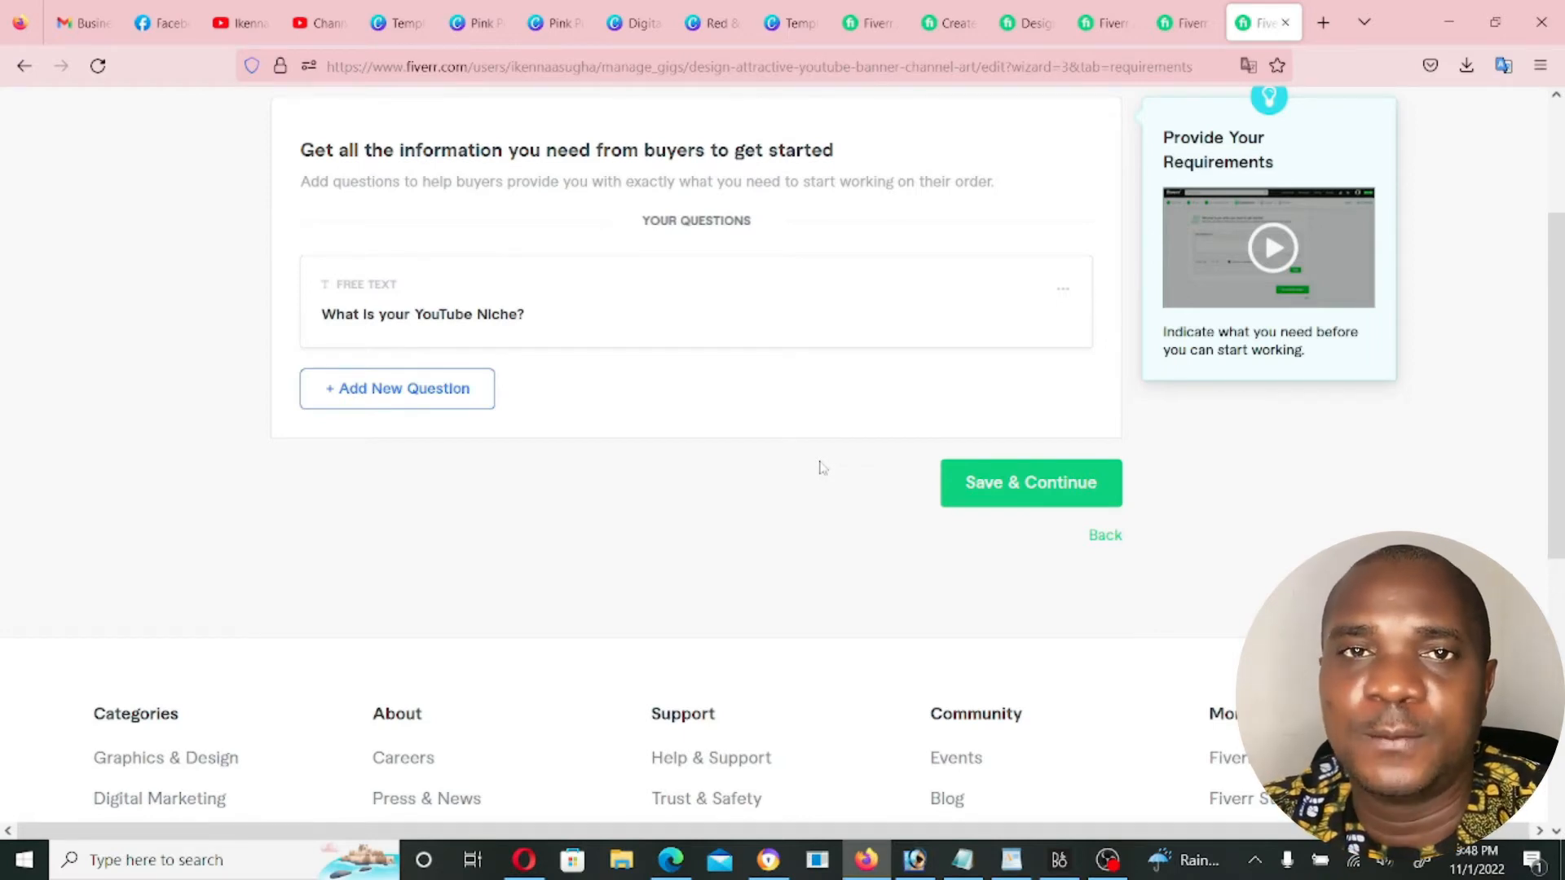
left_click(978, 483)
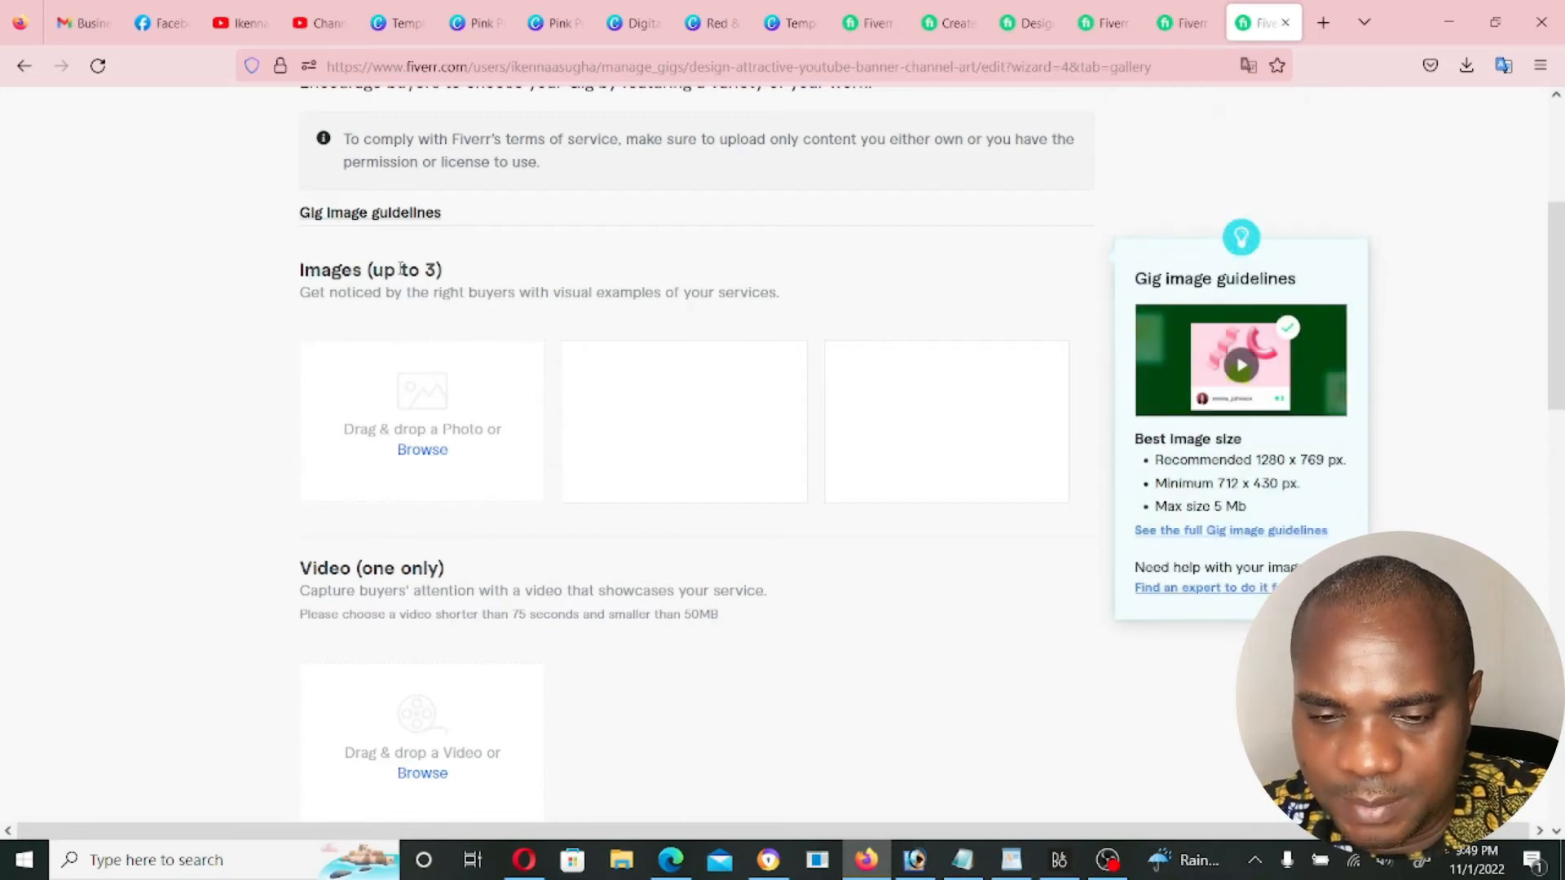
Preview the MPEGAN CHANNEL image from Downloads and upload it as the gig's first gallery image
left_click(432, 454)
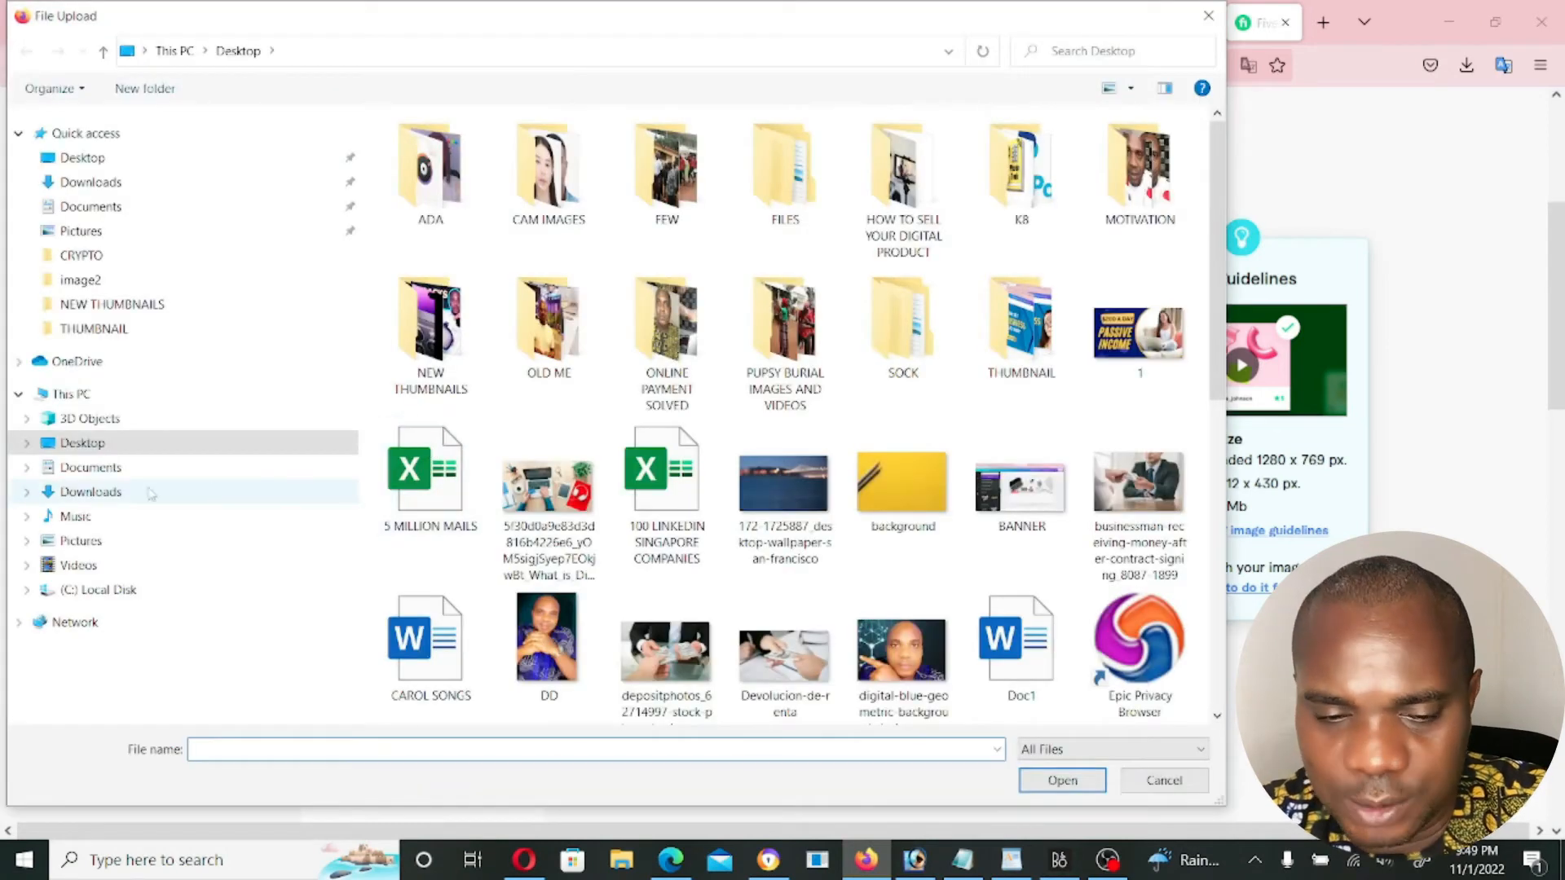
left_click(127, 494)
left_click(797, 160)
right_click(799, 156)
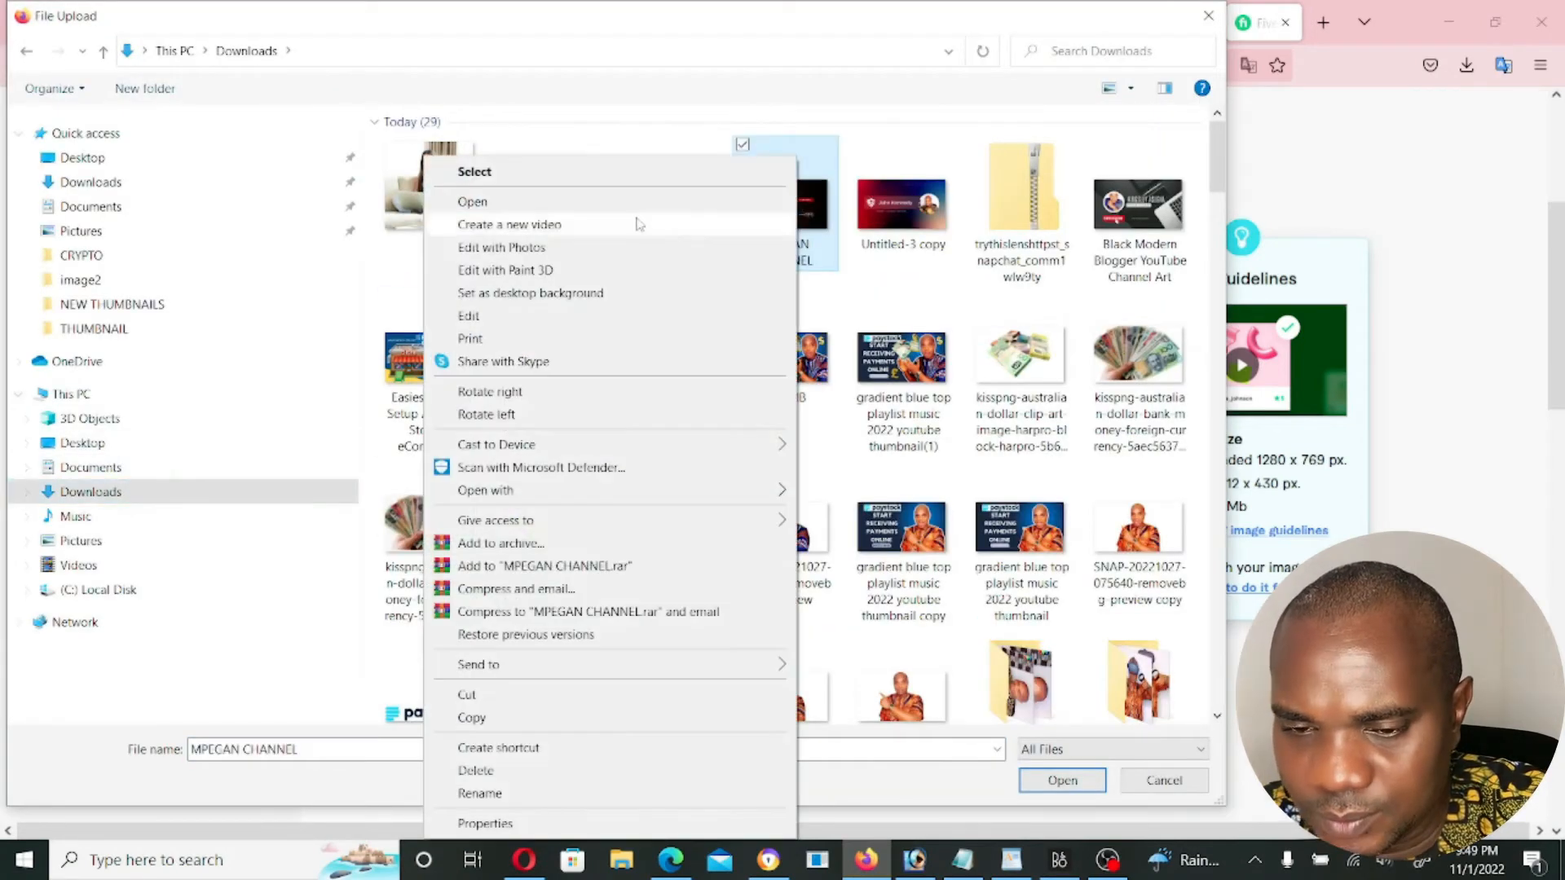
left_click(631, 204)
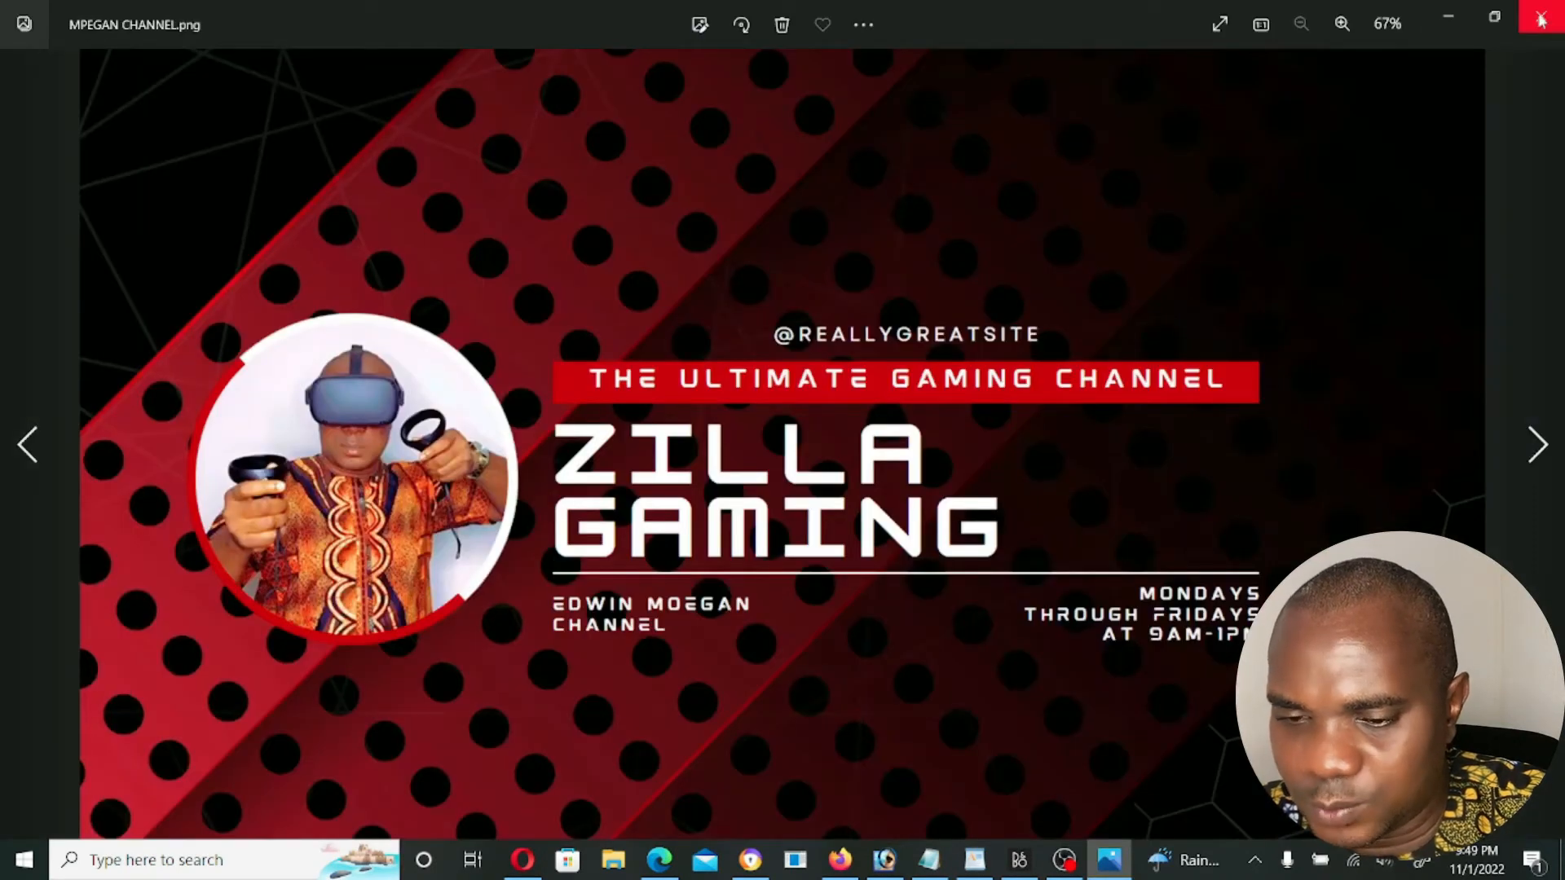
left_click(1540, 18)
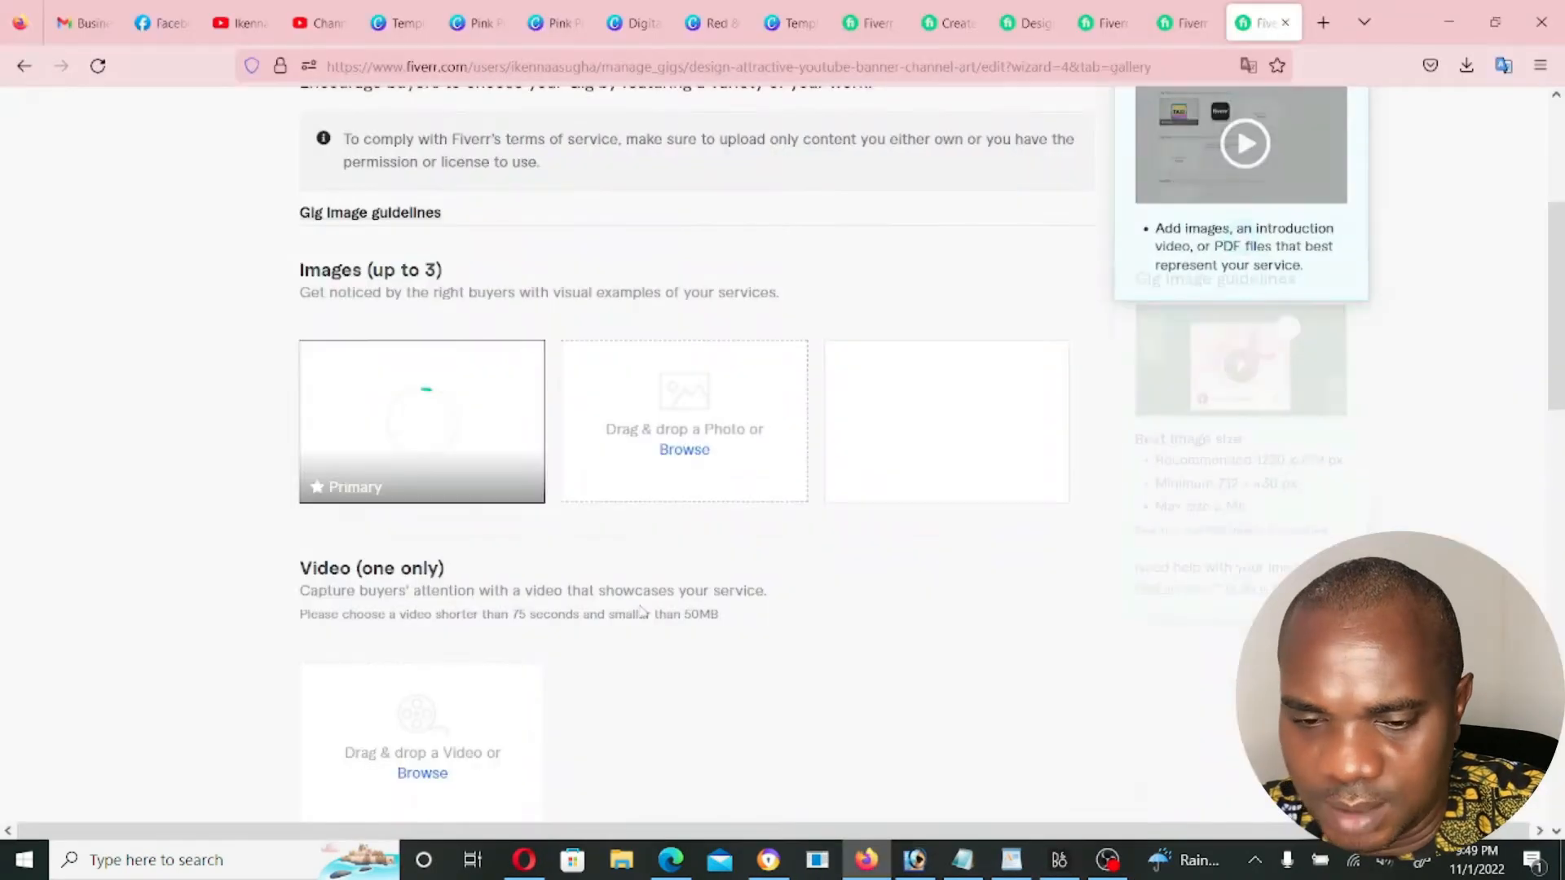
Preview the Black Modern Blogger YouTube Channel Art image in Downloads as a candidate for the second gallery image
left_click(700, 456)
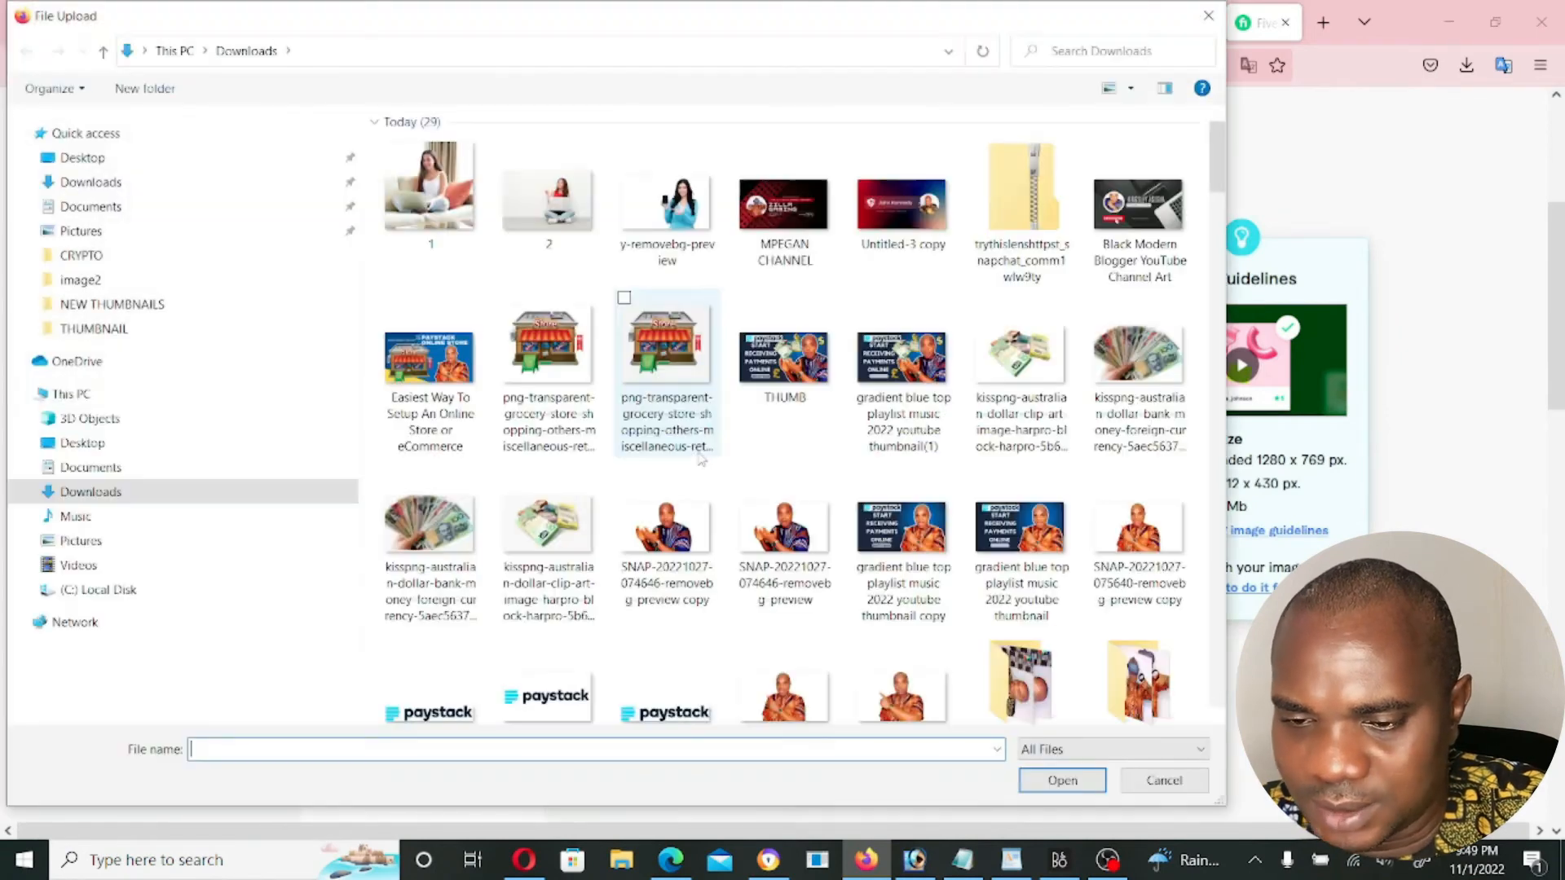
left_click(1133, 213)
right_click(1129, 210)
left_click(893, 204)
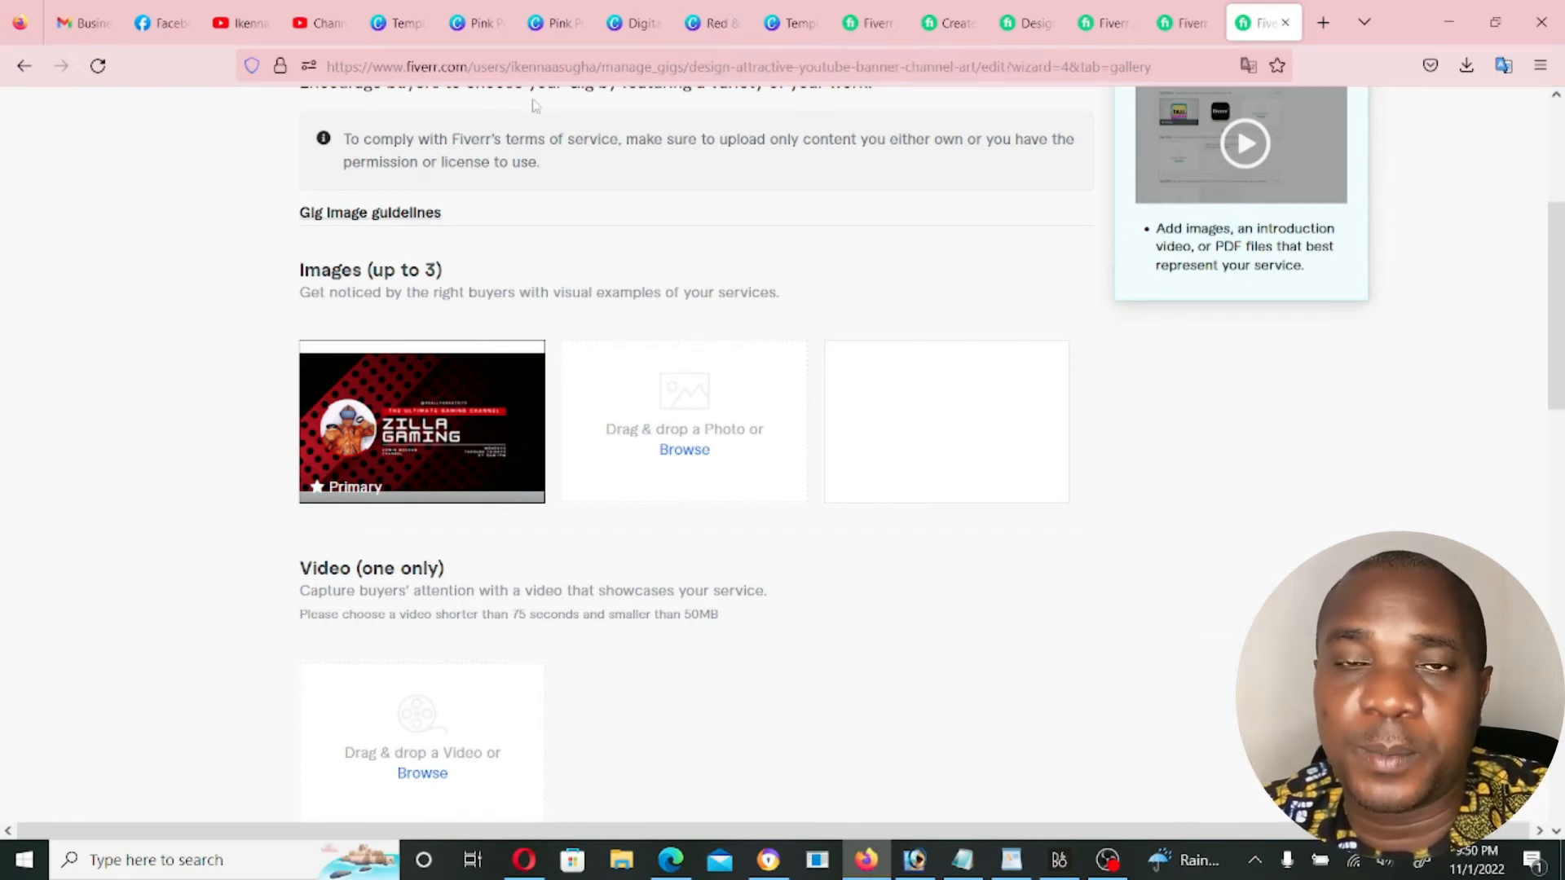
Switch to Canva and close the open Pink Purple Gradient Game template preview to return to the template gallery
left_click(553, 31)
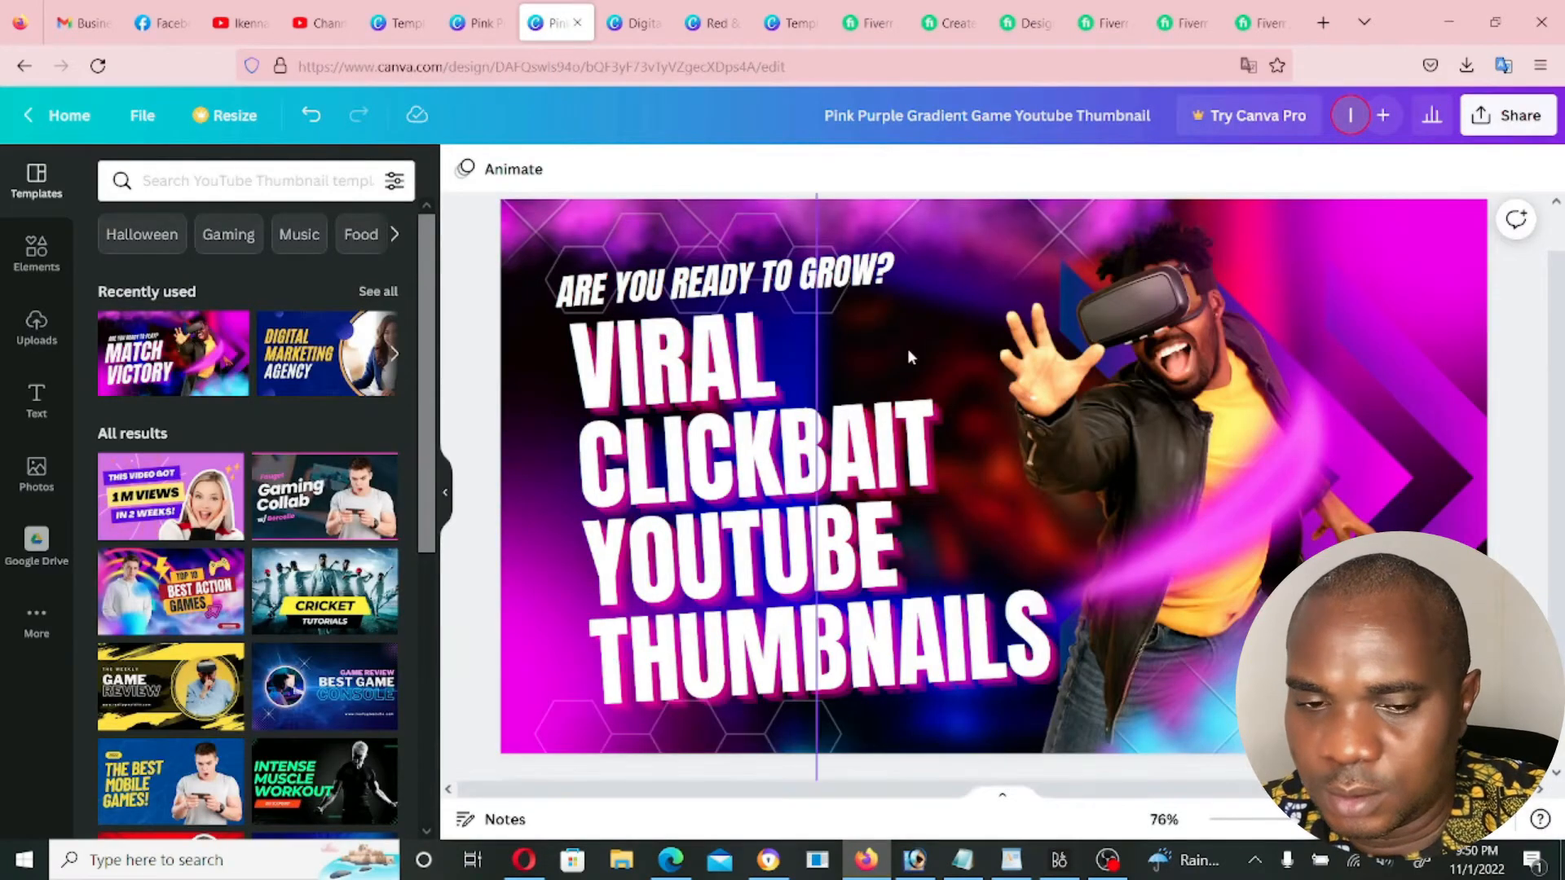
left_click(471, 24)
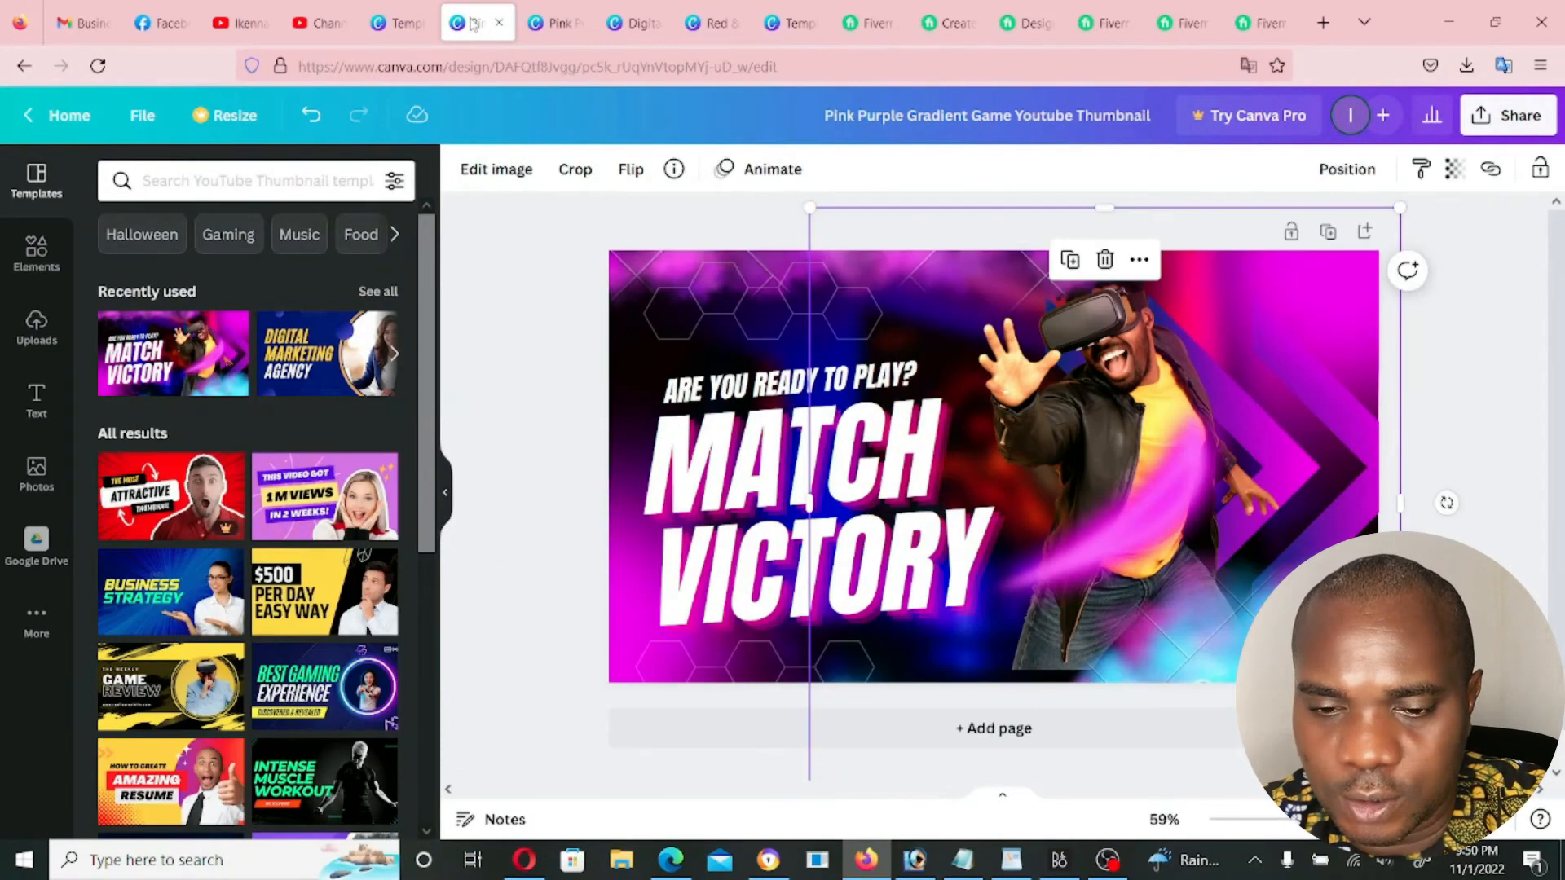
left_click(397, 24)
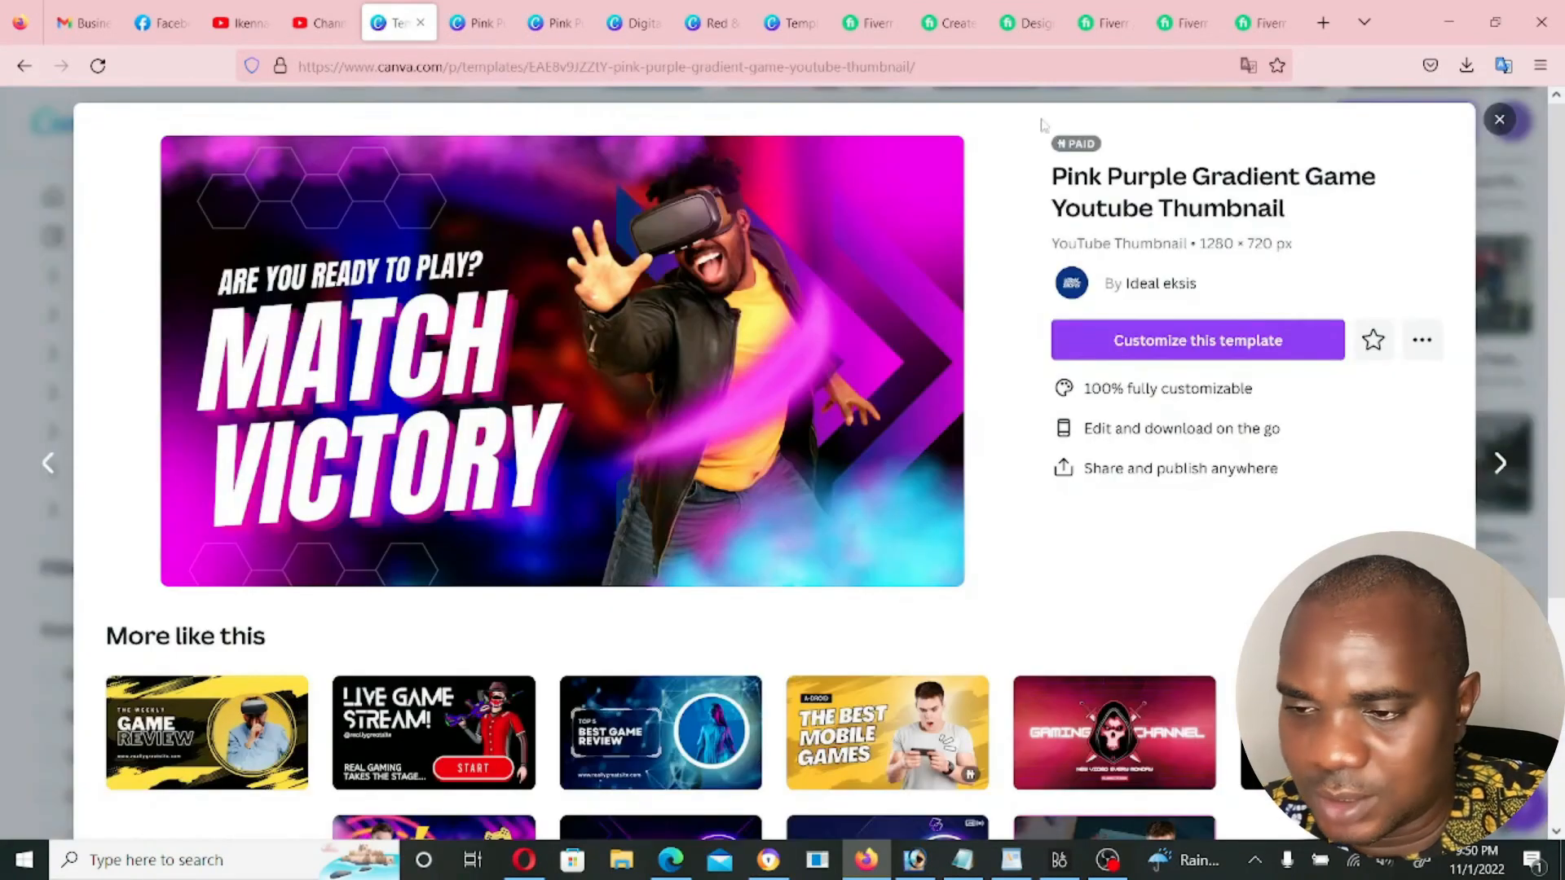
left_click(1499, 120)
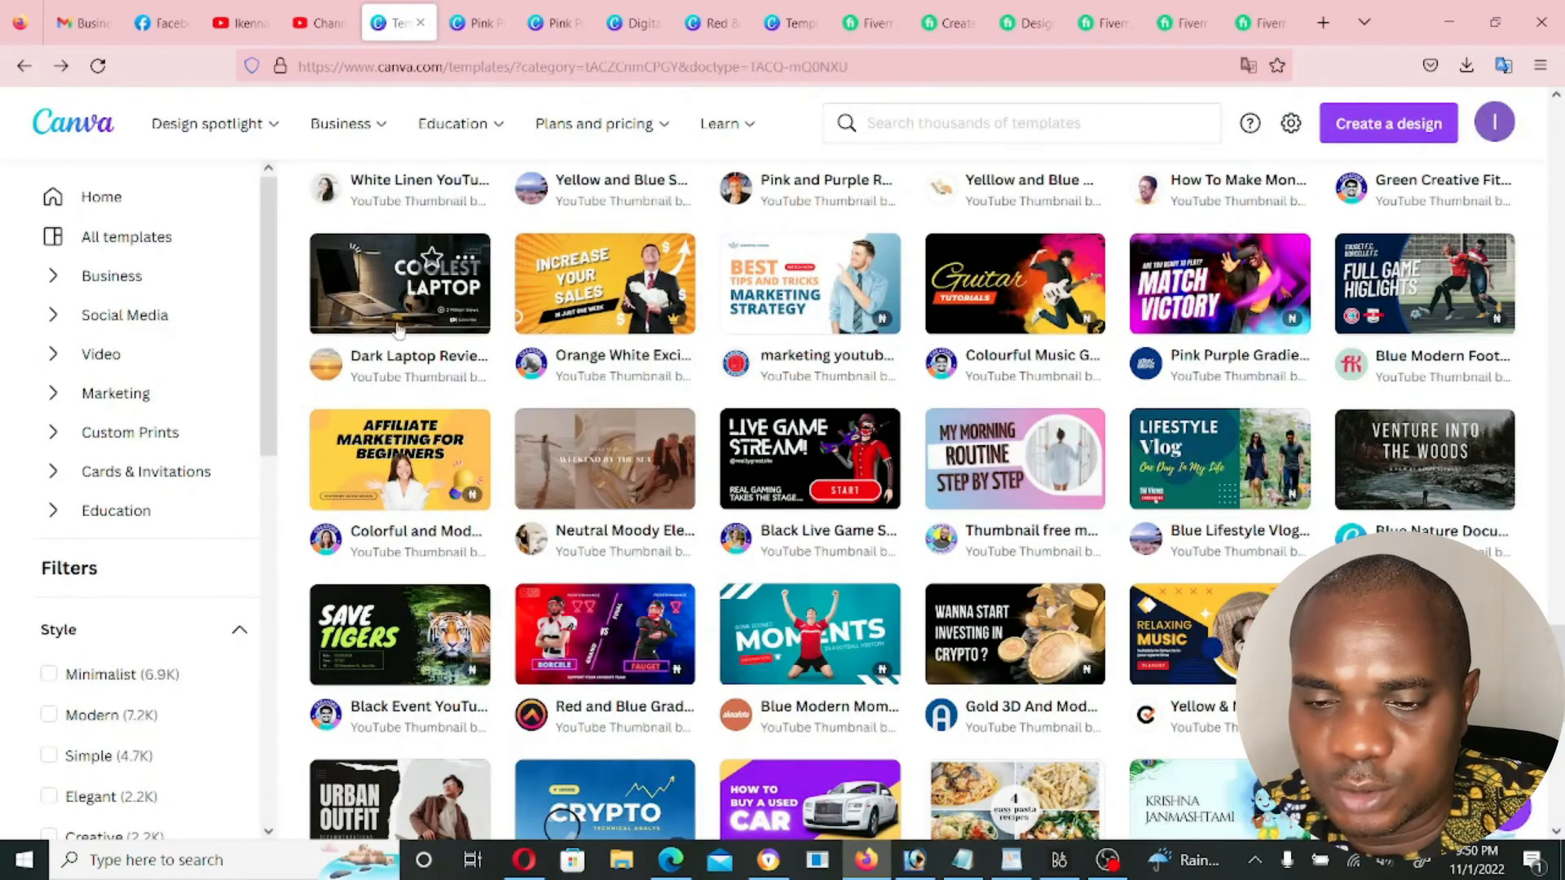
Search the Canva templates for "youtube channel banner" and look through the designs
scroll(731, 287, "up", 4)
left_click(909, 125)
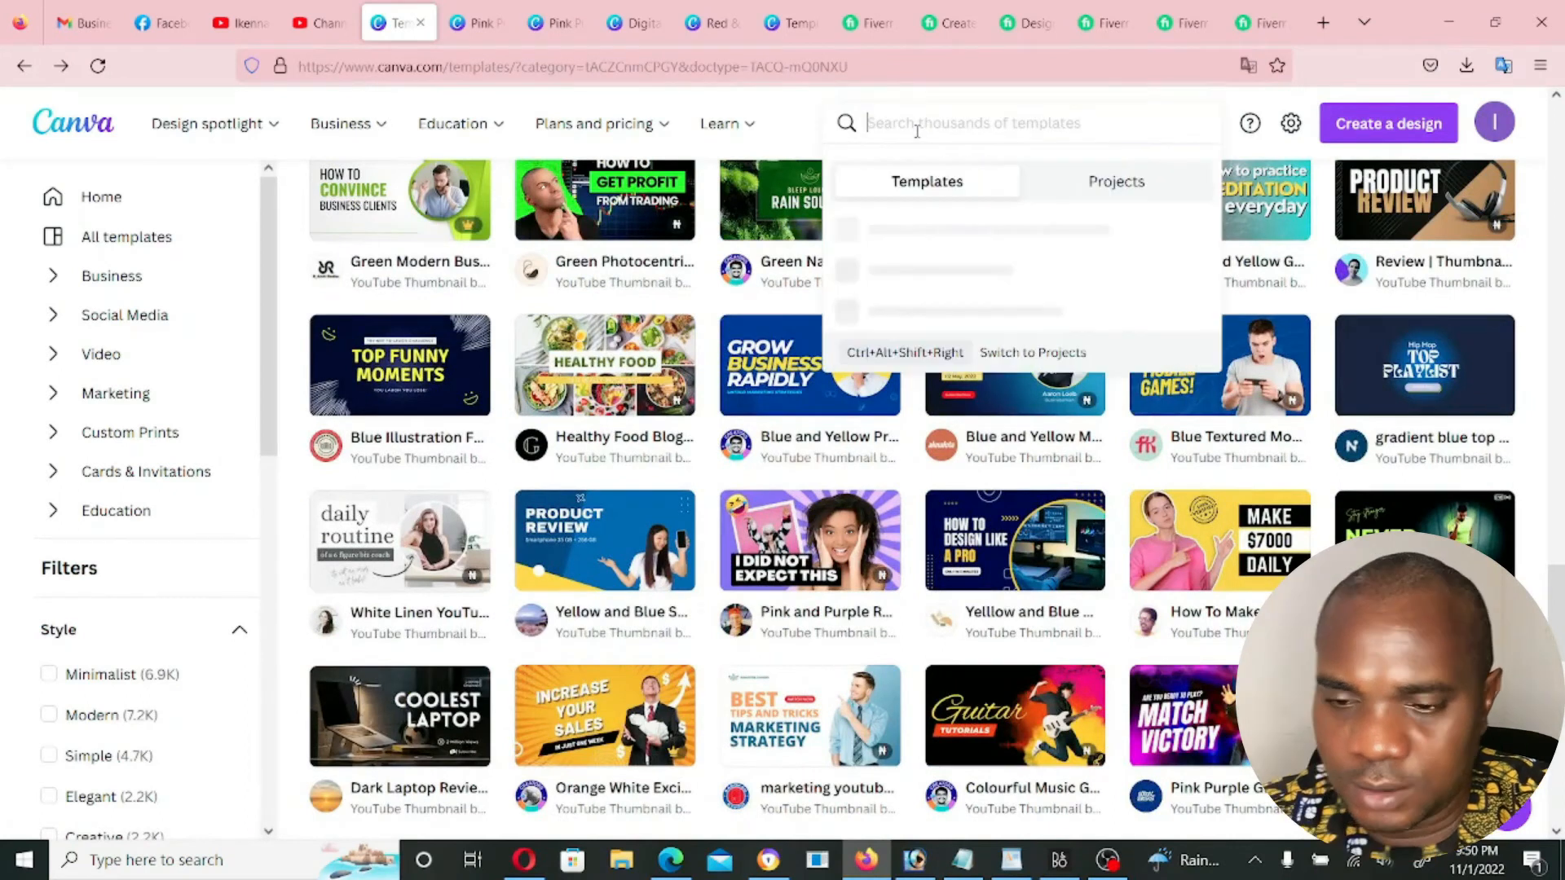
type("youtbe")
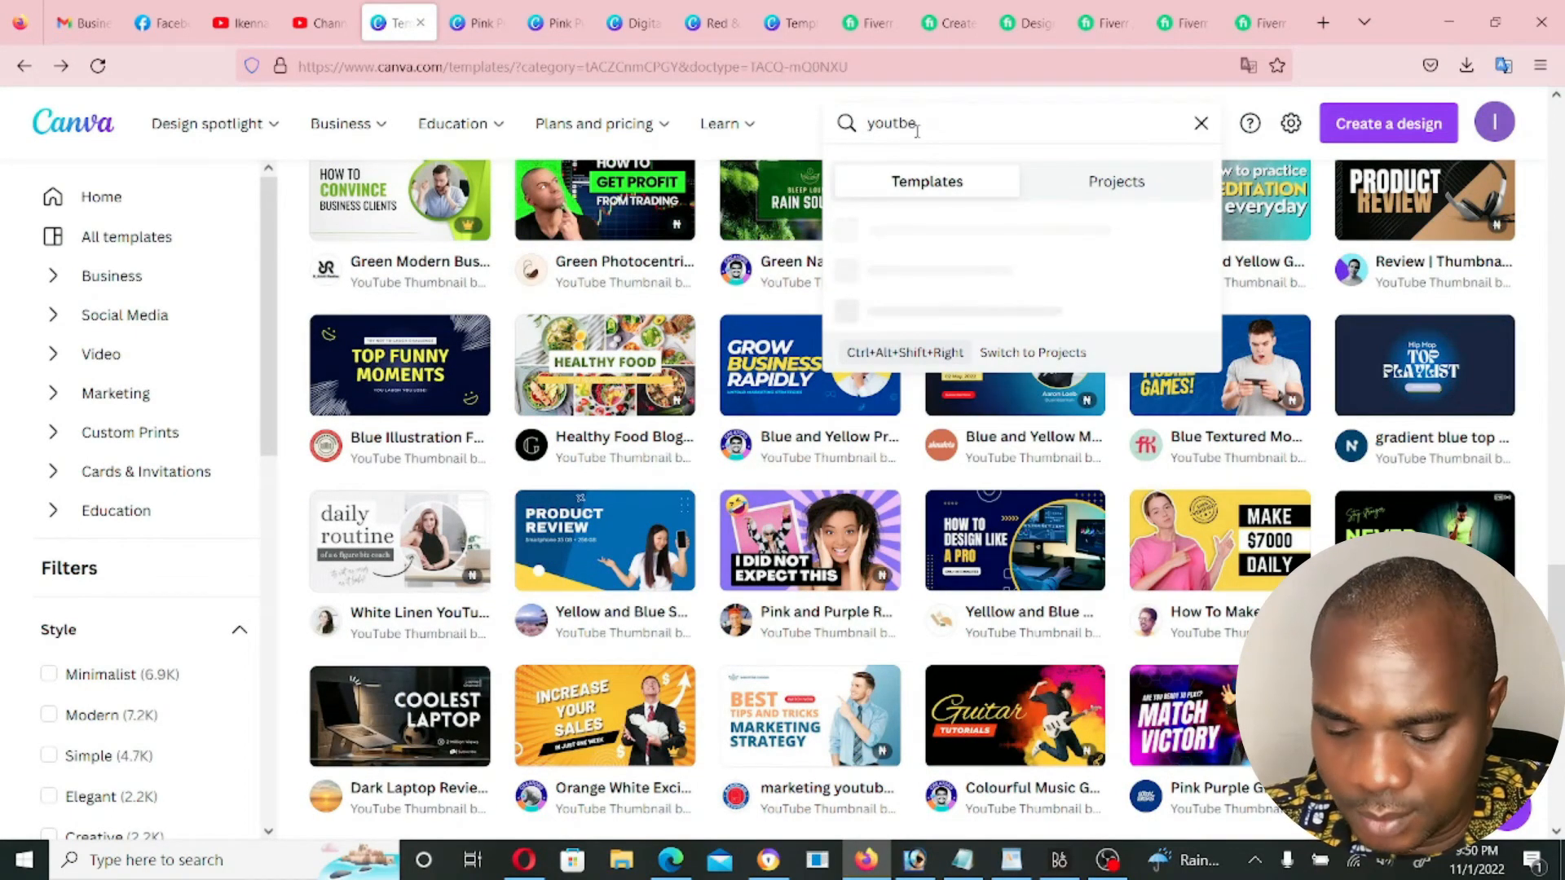
type(" banner")
key("Return")
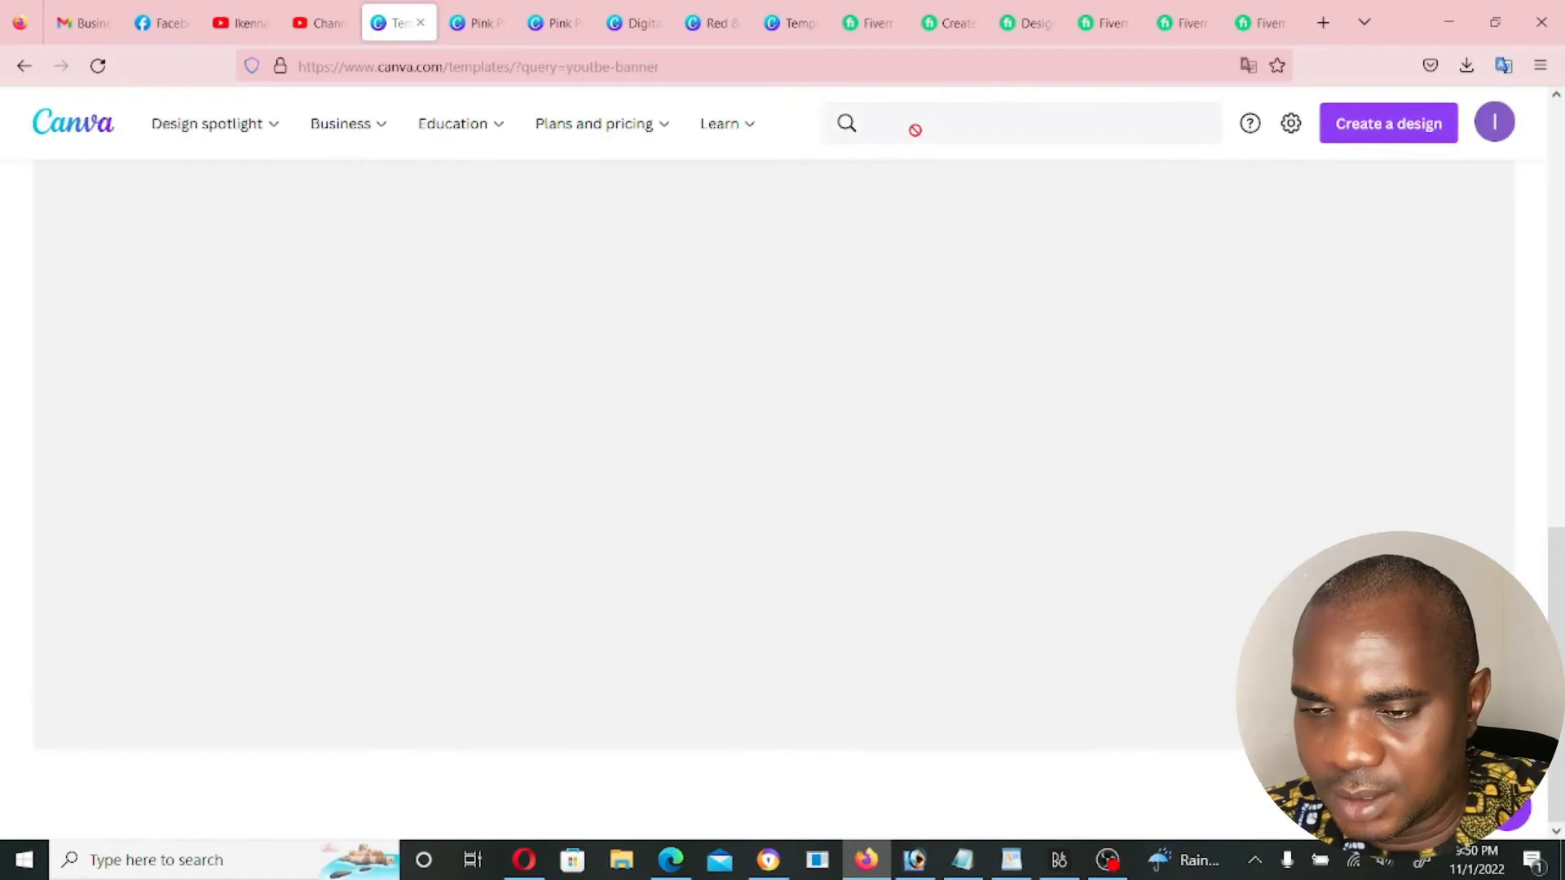
scroll(746, 509, "down", 10)
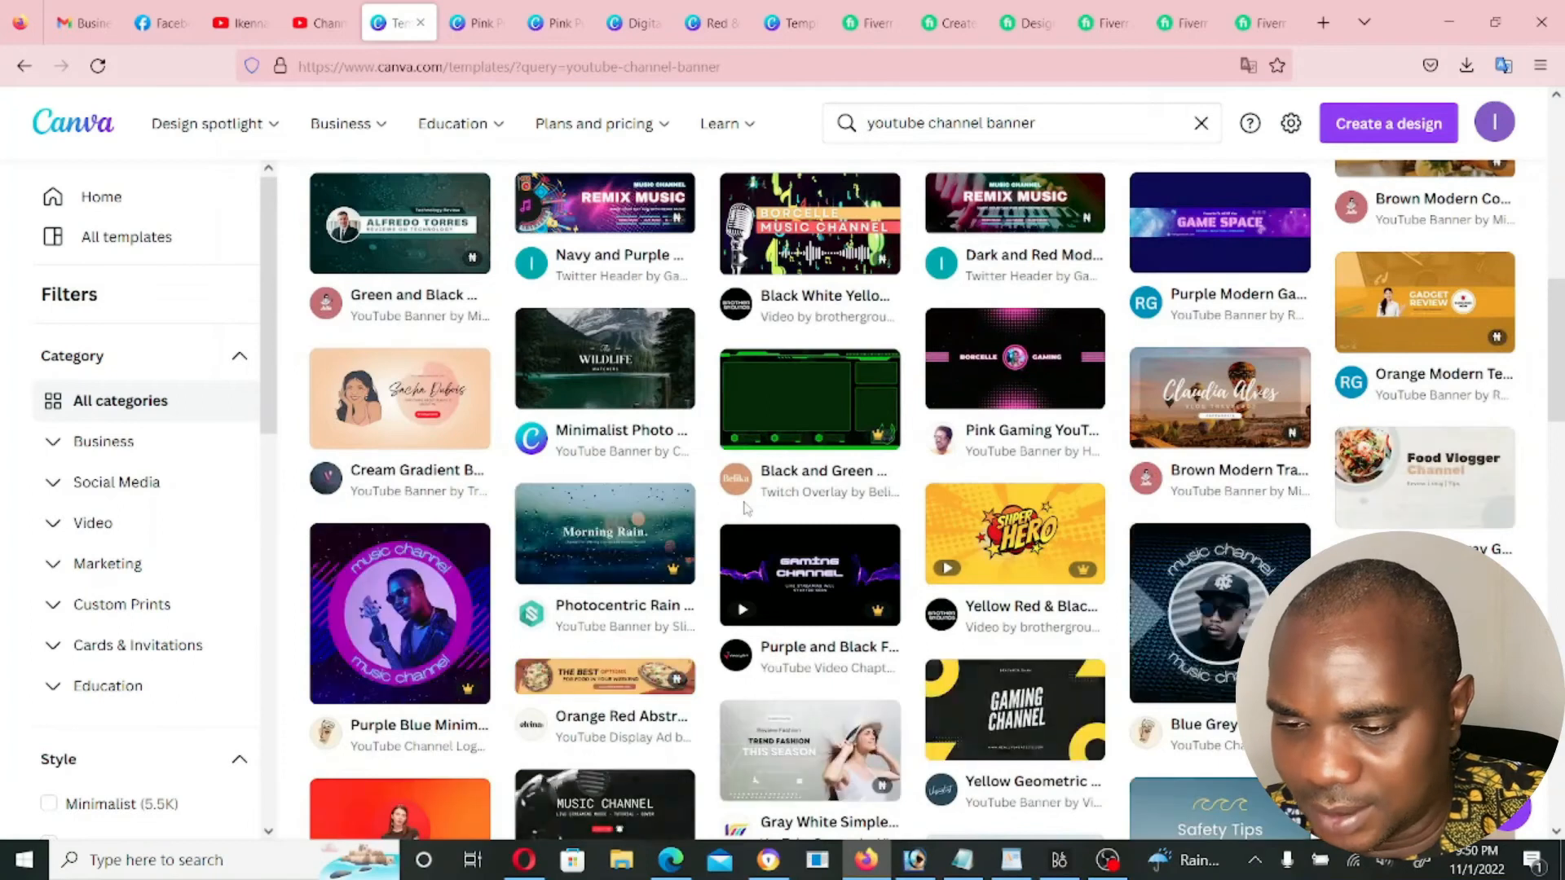
scroll(747, 509, "up", 5)
scroll(744, 507, "up", 5)
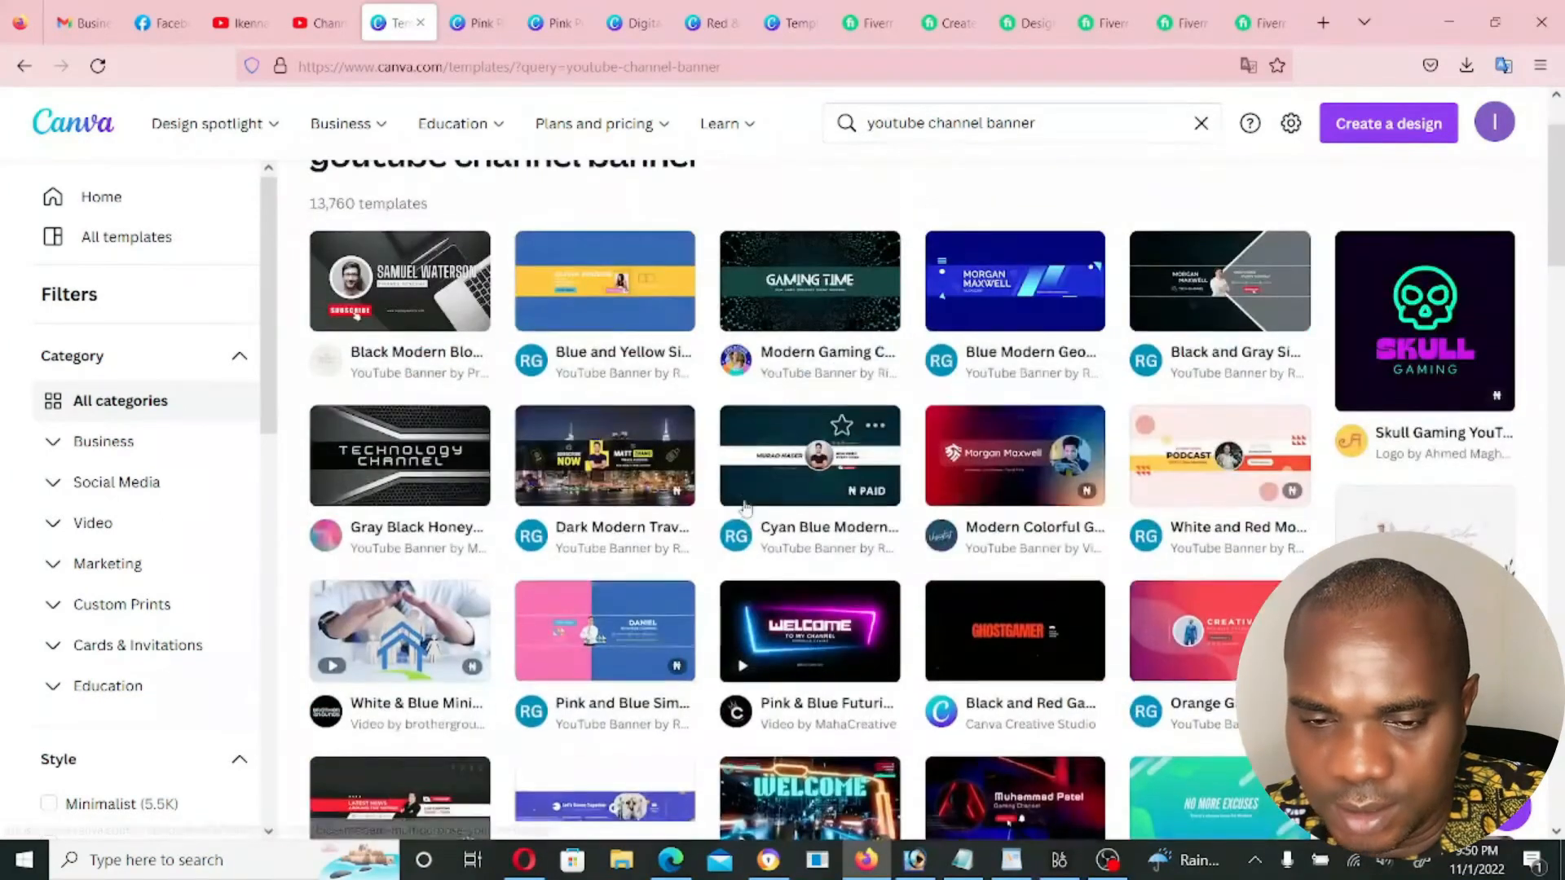
Find the Black Modern Blogger YouTube Channel Art template with the laptop on a workshop bench and open it for customizing
left_click(408, 300)
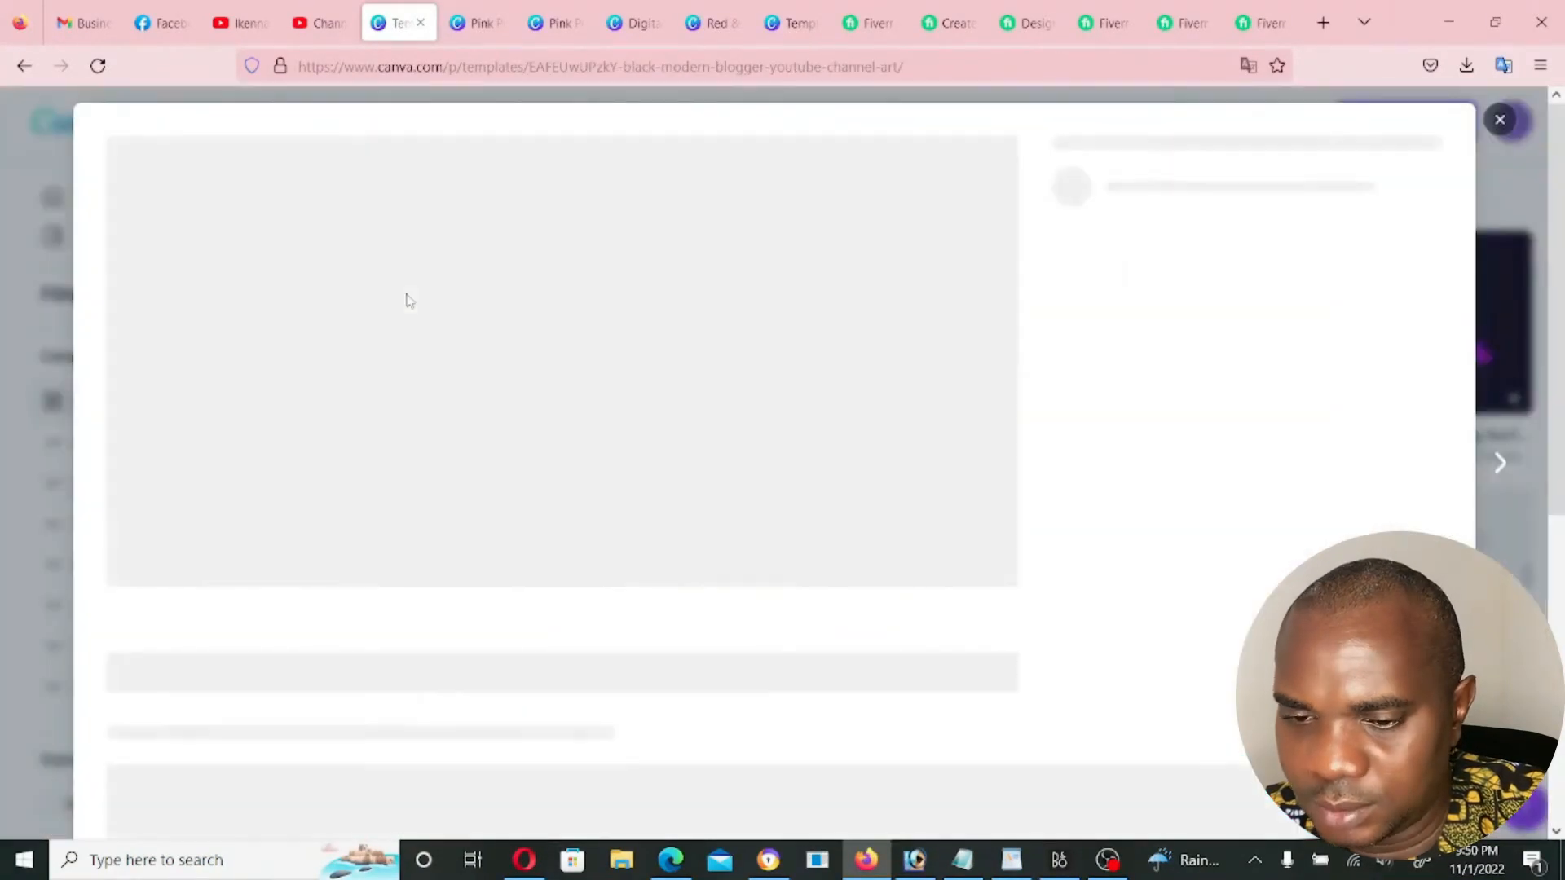
scroll(708, 507, "down", 6)
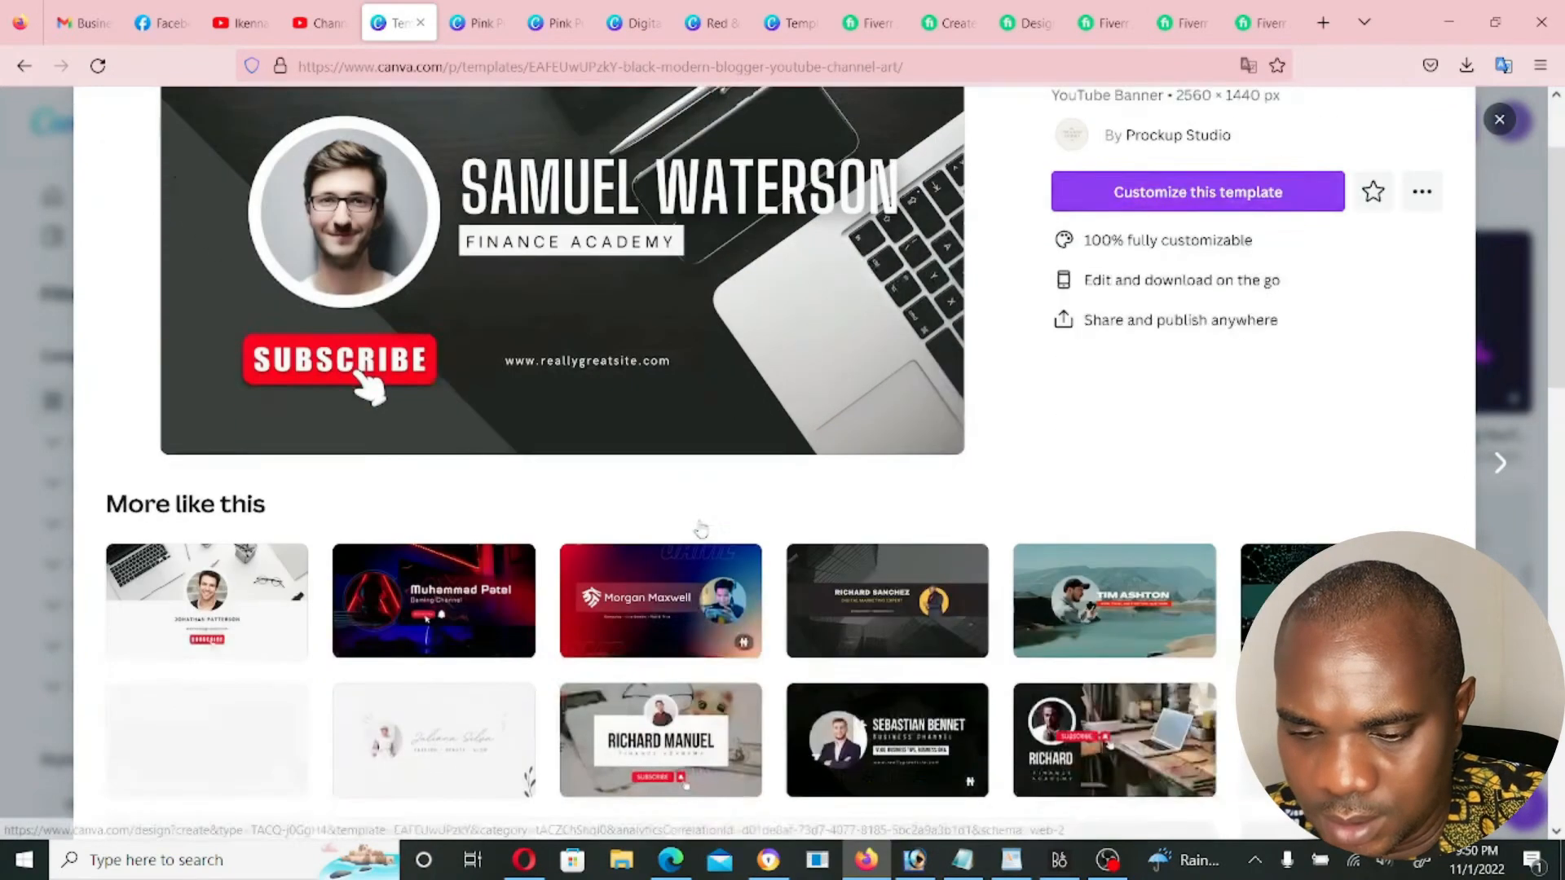
scroll(700, 528, "down", 4)
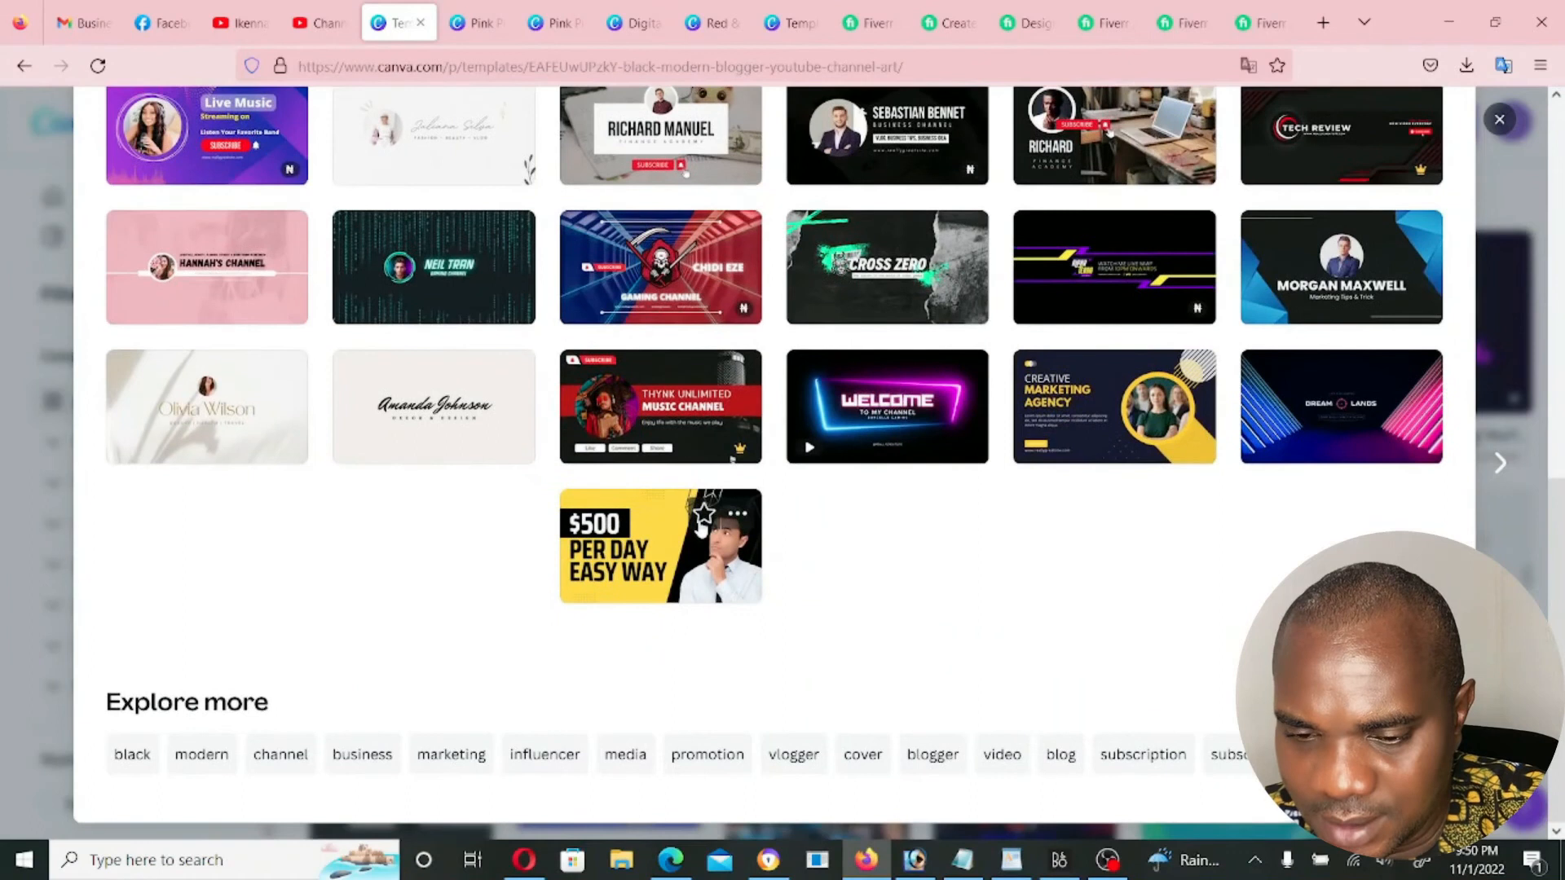
scroll(702, 525, "up", 1)
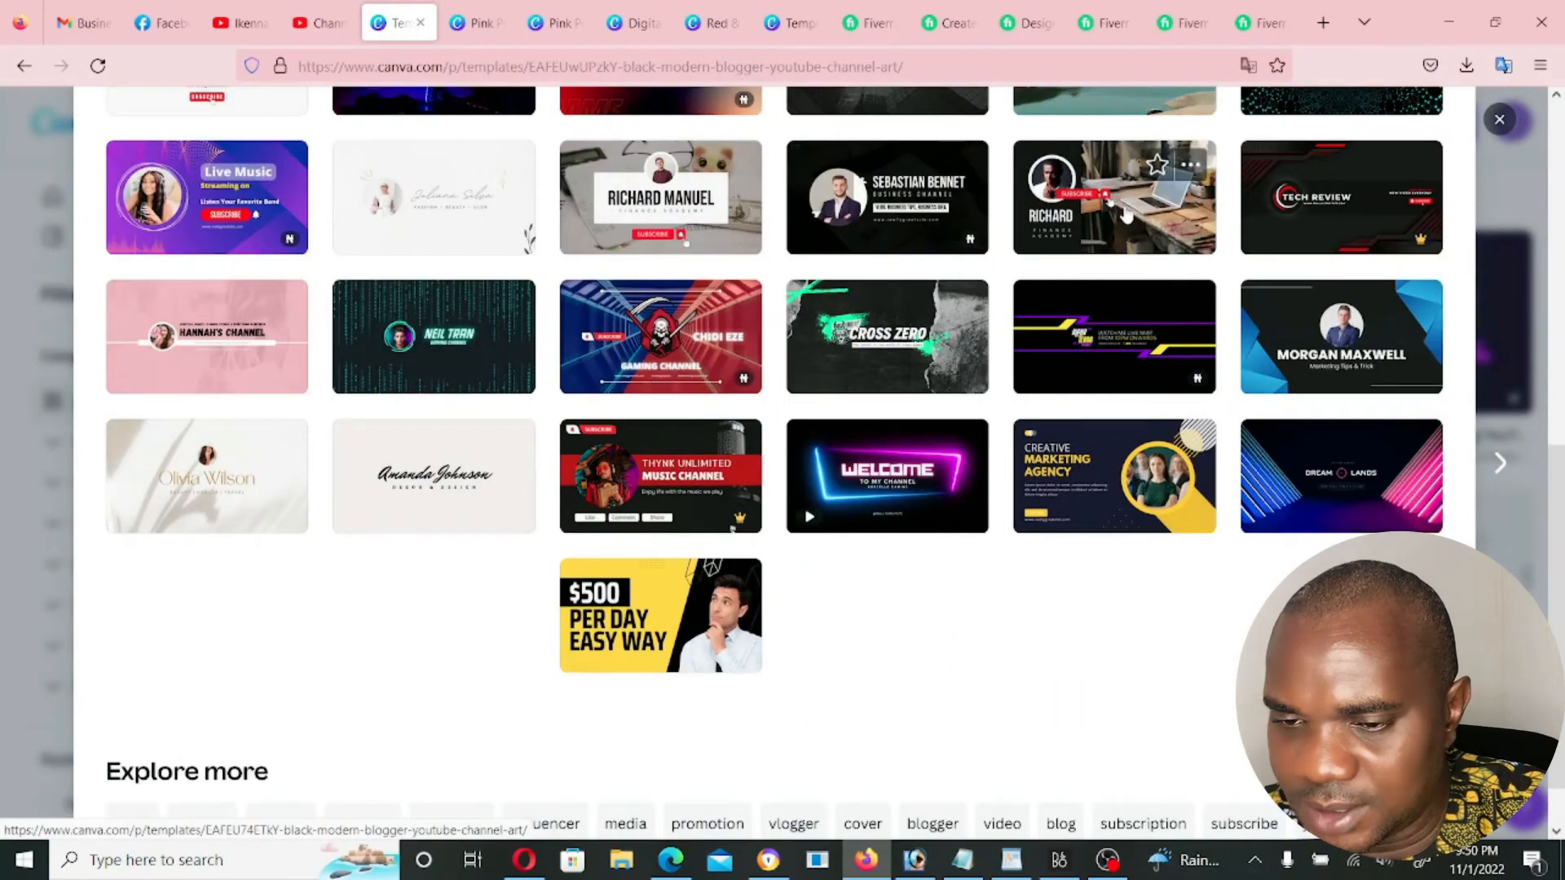
left_click(1125, 215)
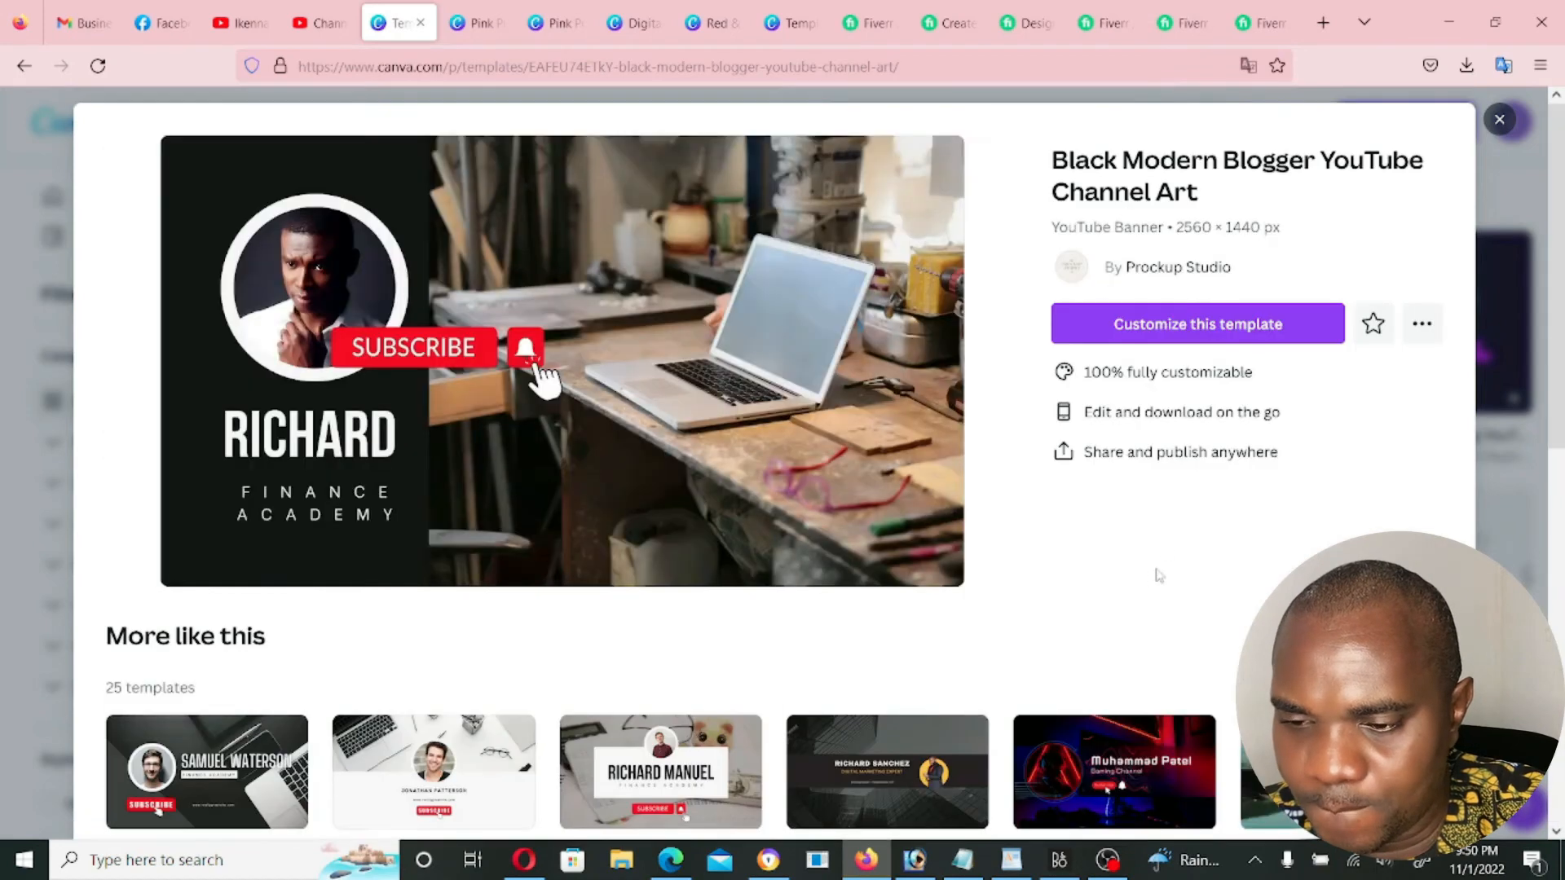
left_click(1140, 326)
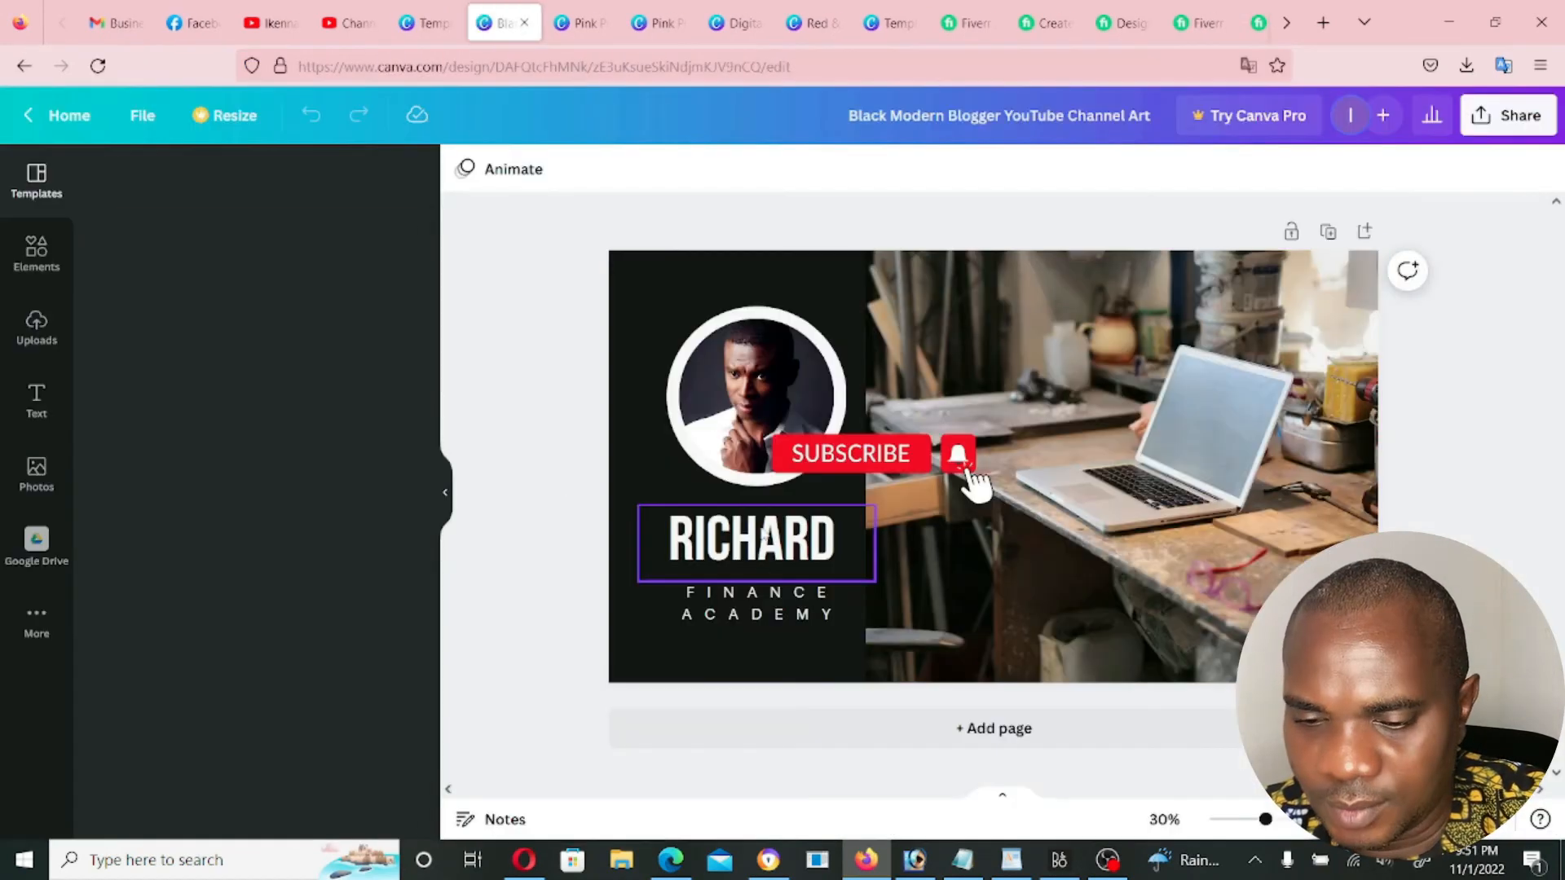
Replace the large name above "FINANCE ACADEMY" on the banner with a different first name
left_click(824, 552)
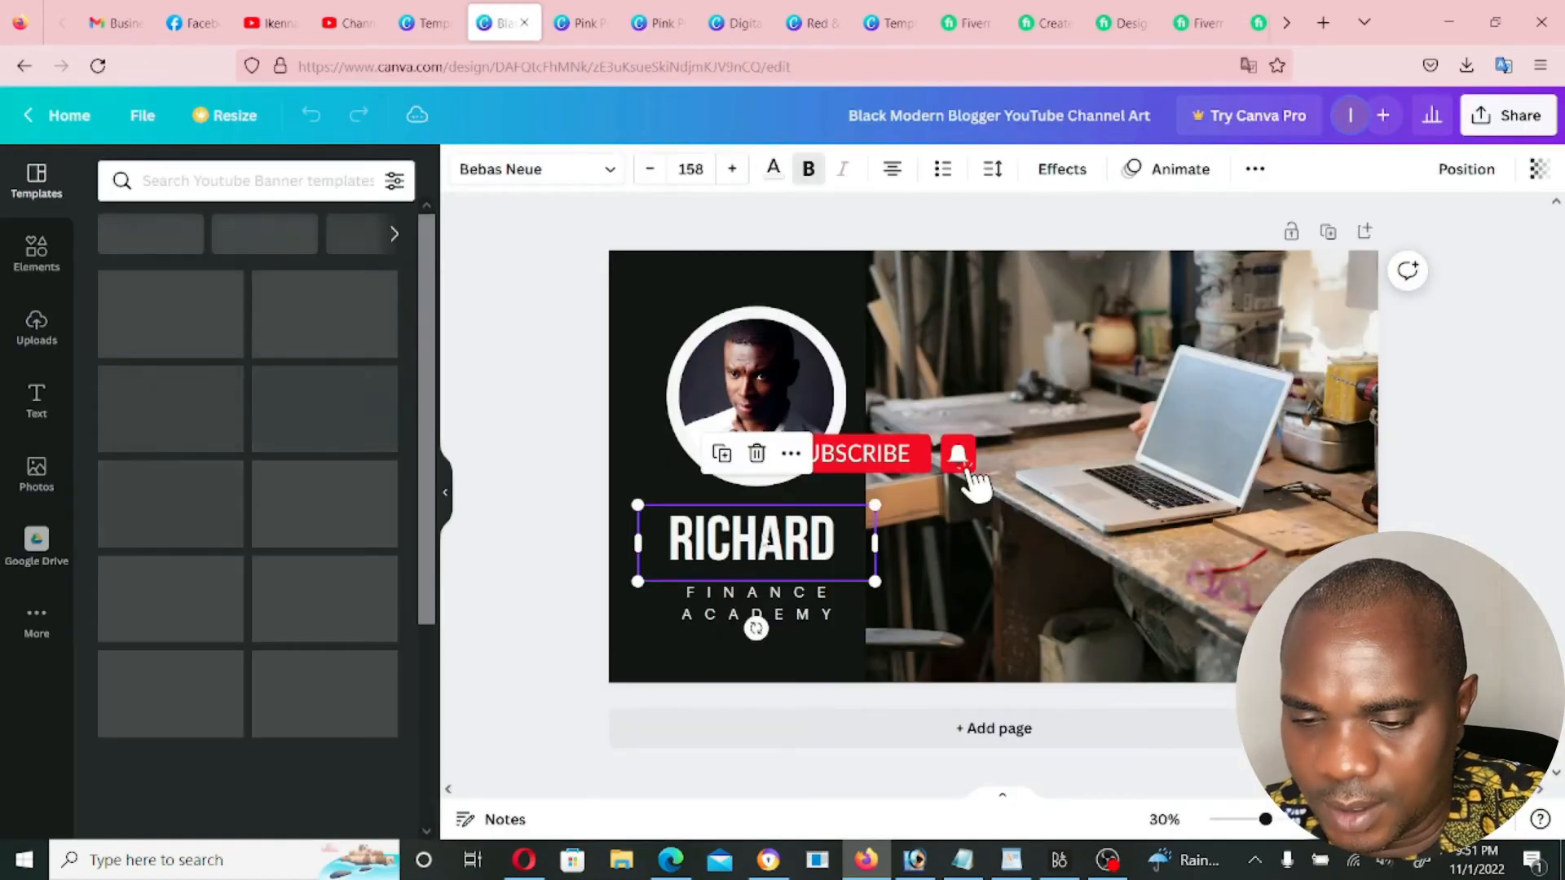
double_click(823, 551)
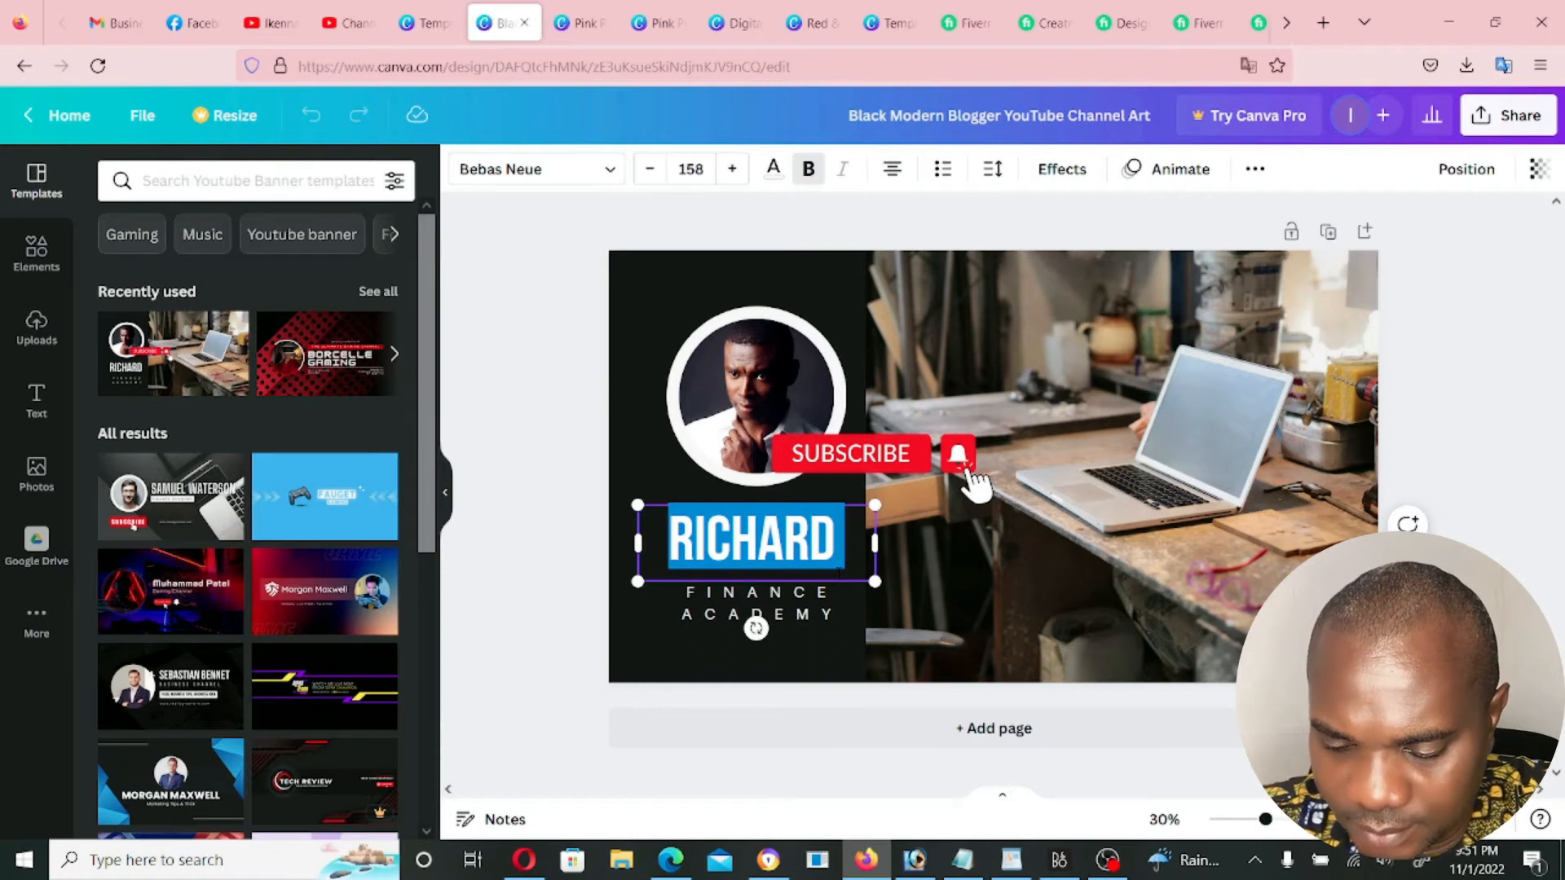
type("DAVID")
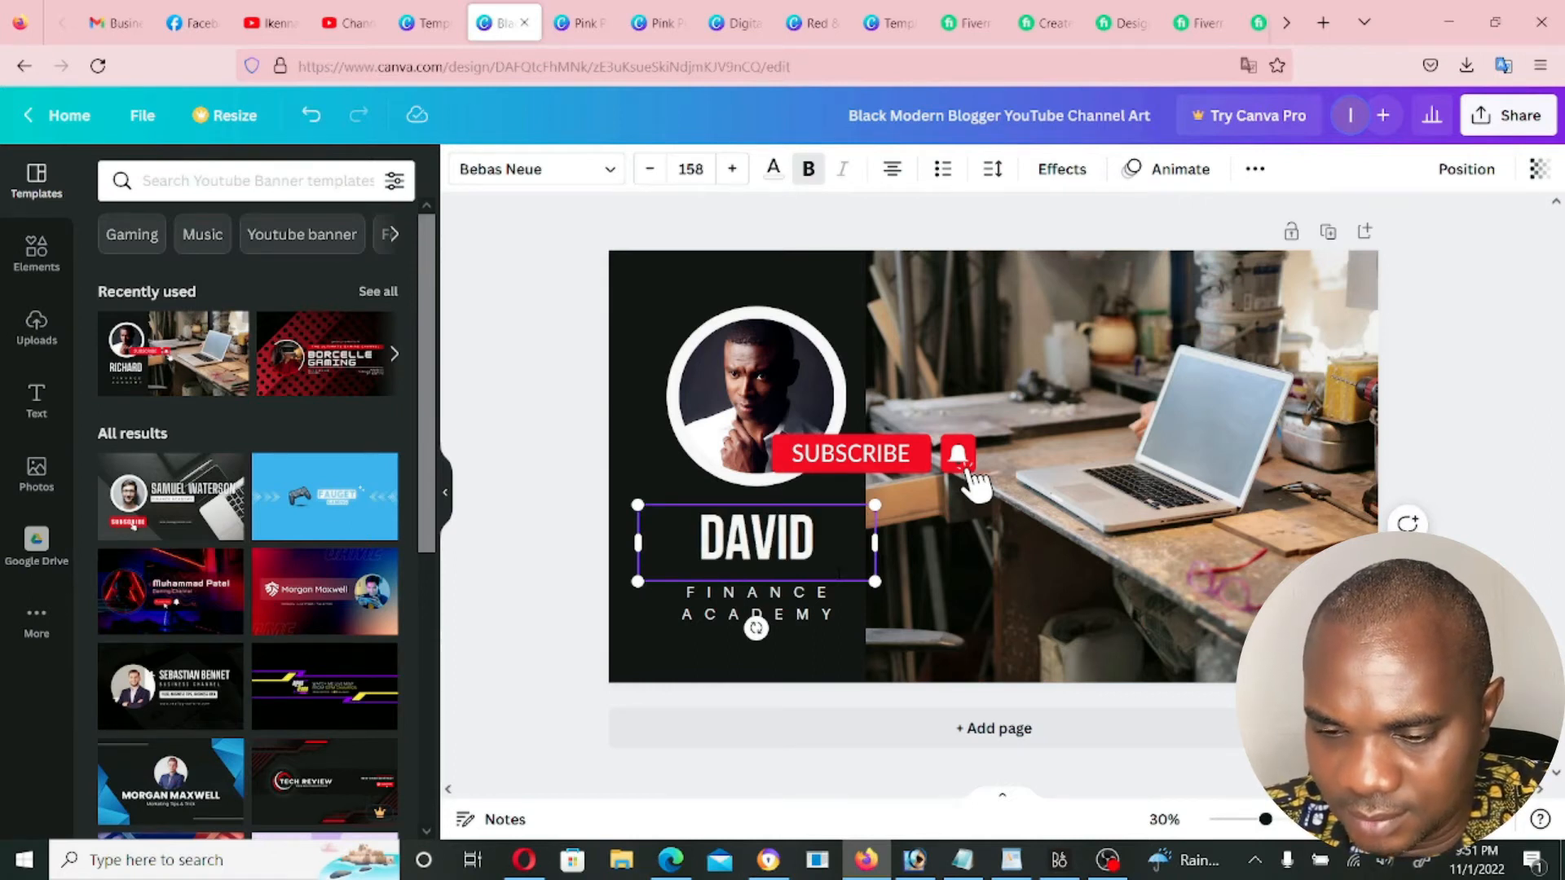
Switch to Microsoft Edge, open google.com and search Google Images for "male images"
left_click(773, 408)
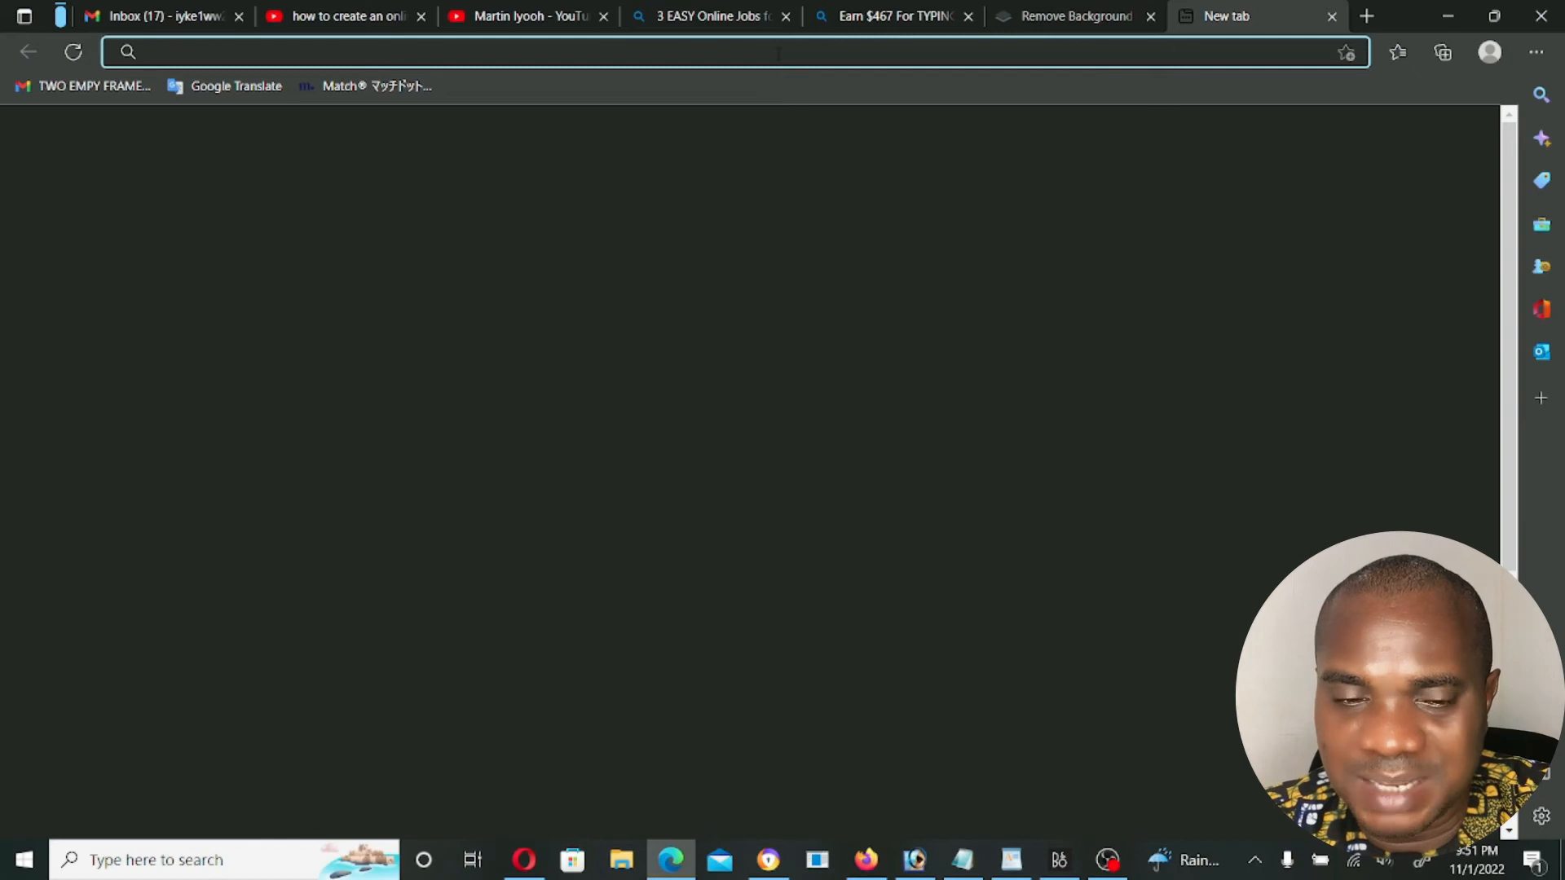
type("google.com")
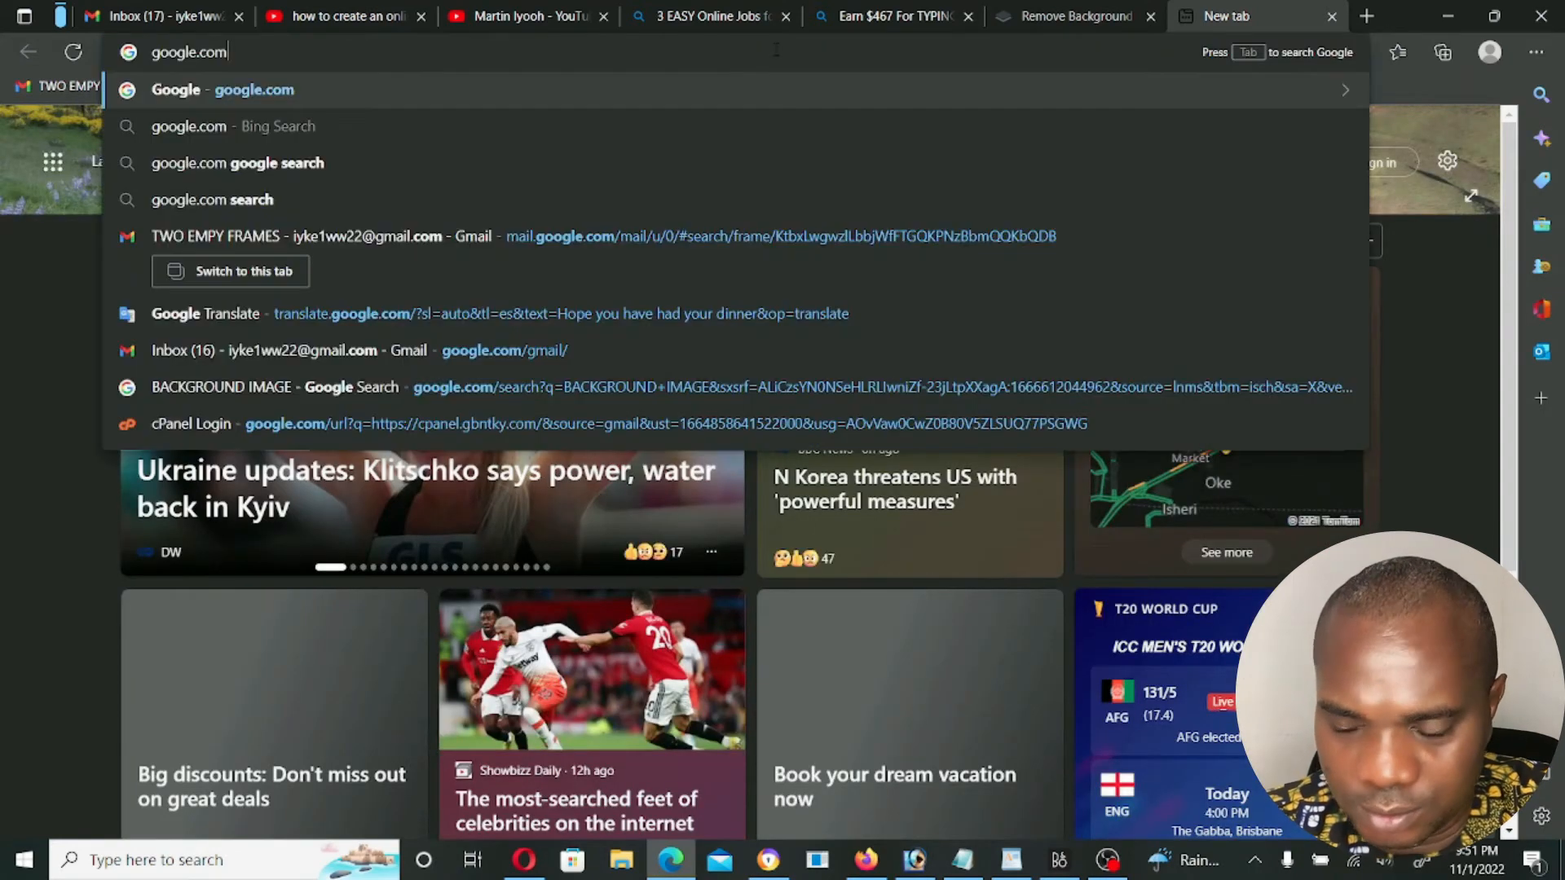
key("Return")
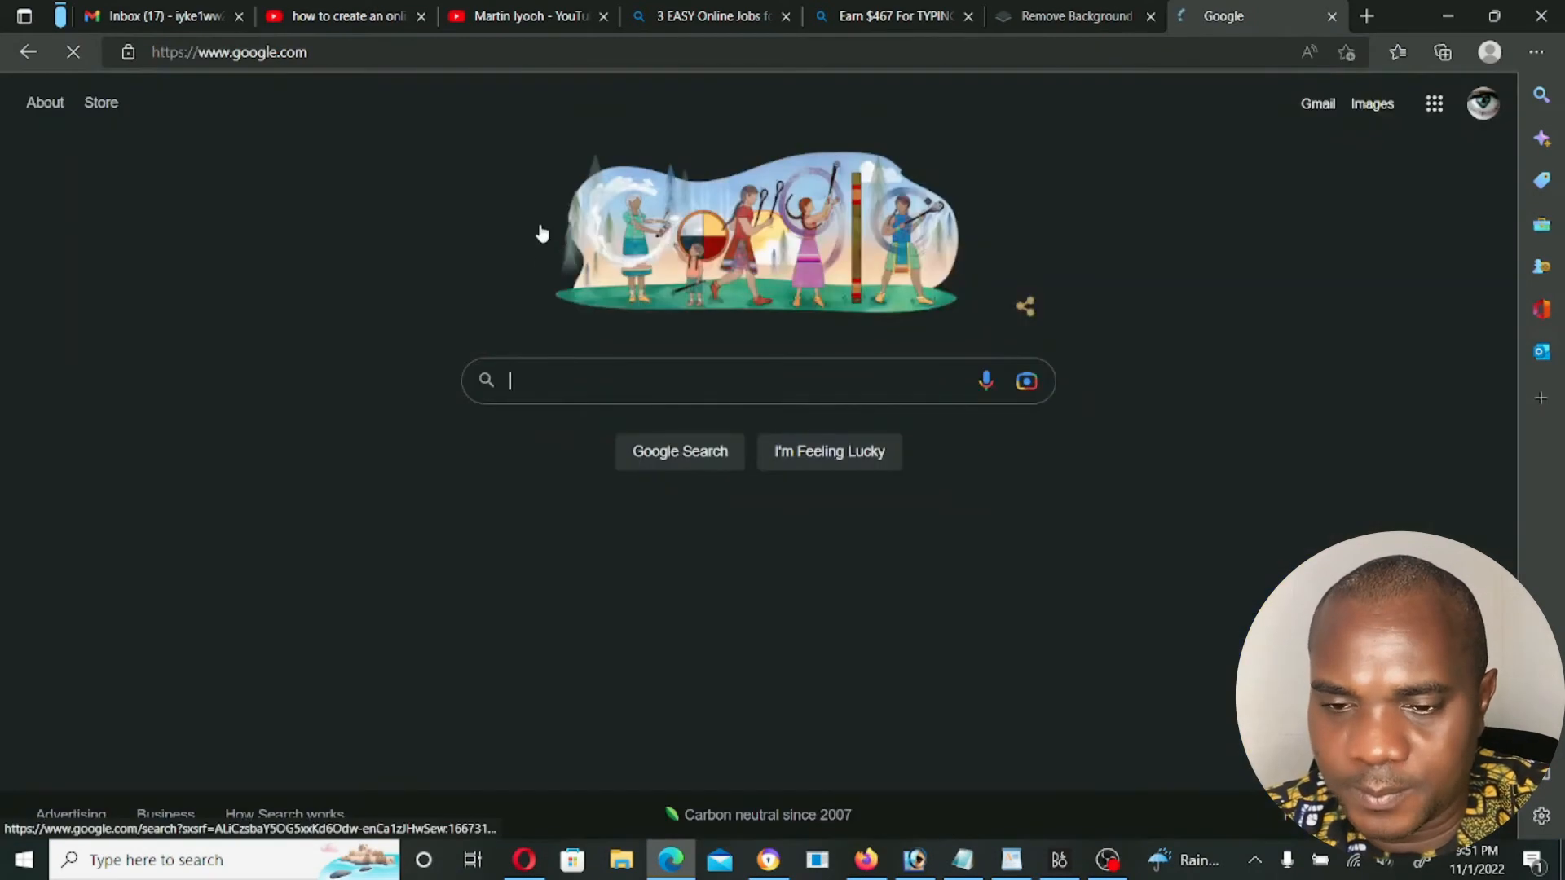
left_click(646, 383)
type("male images")
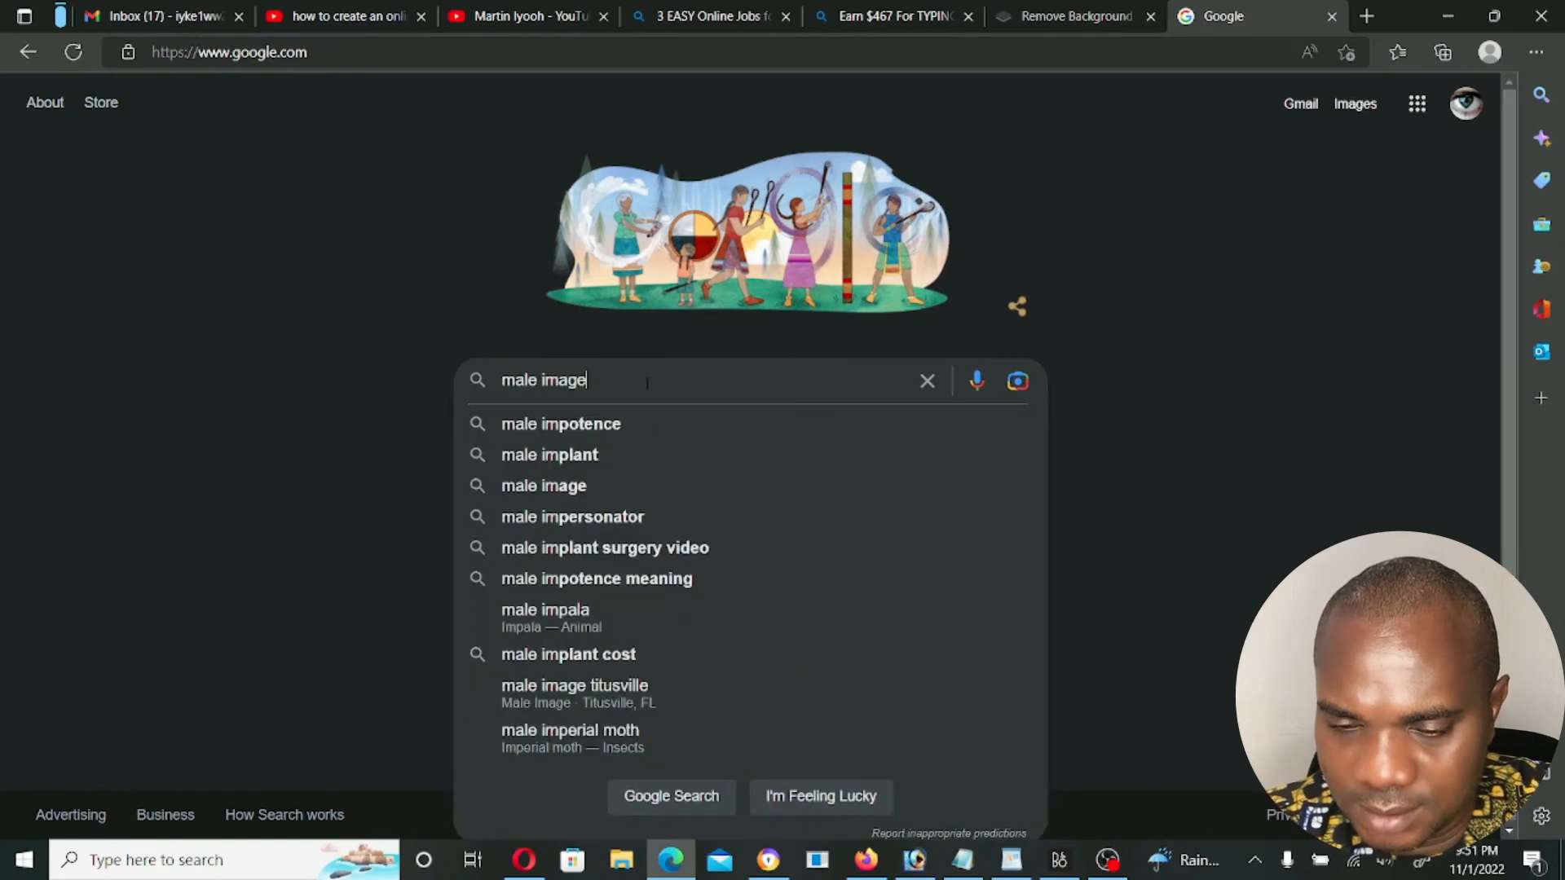
key("Return")
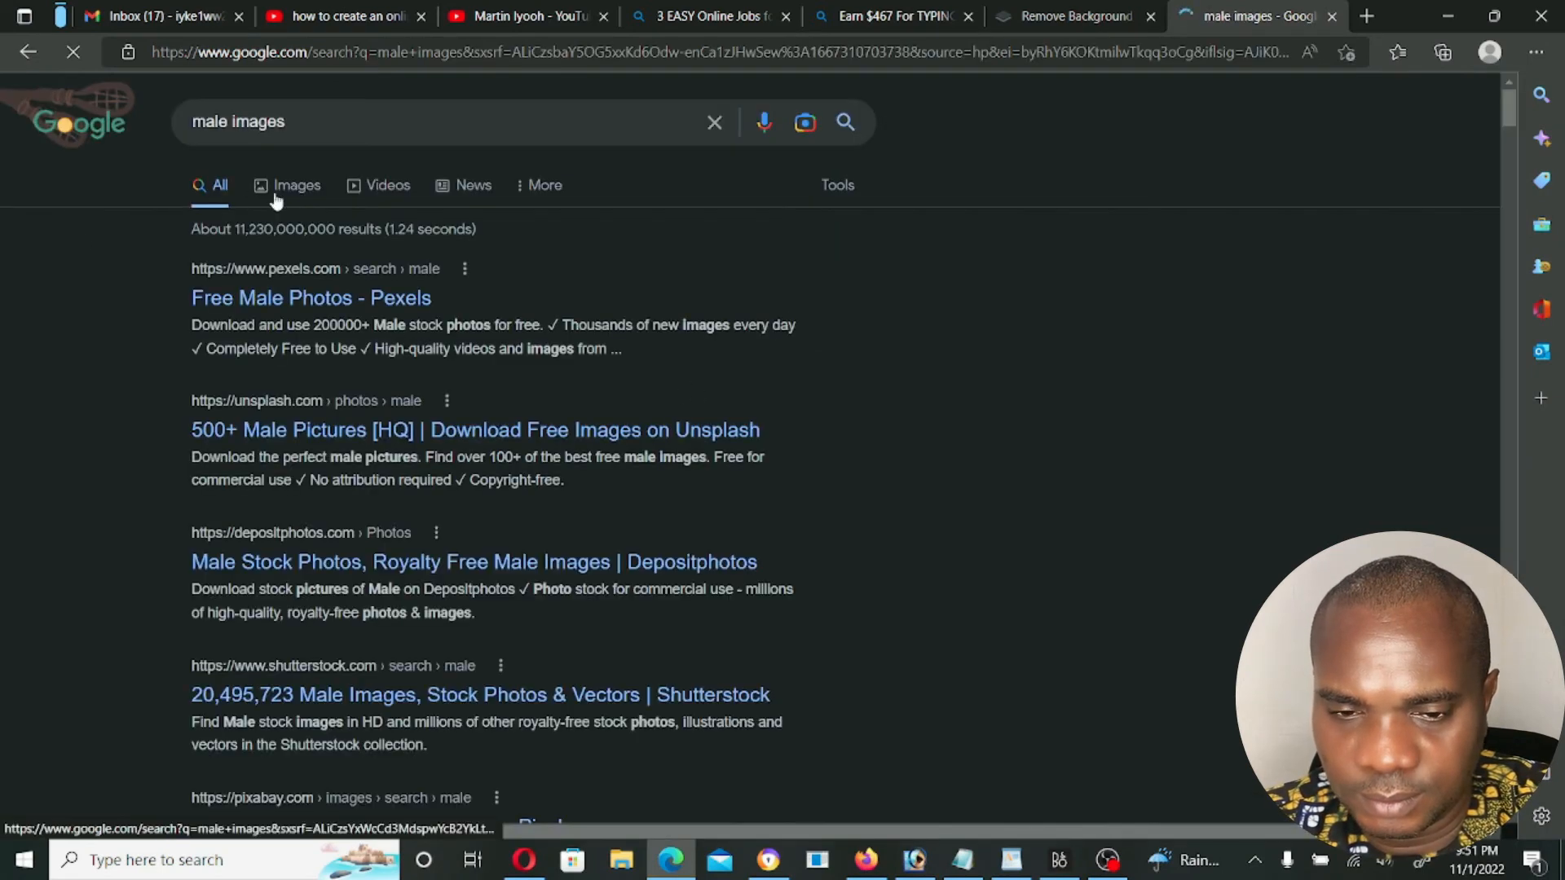
left_click(314, 202)
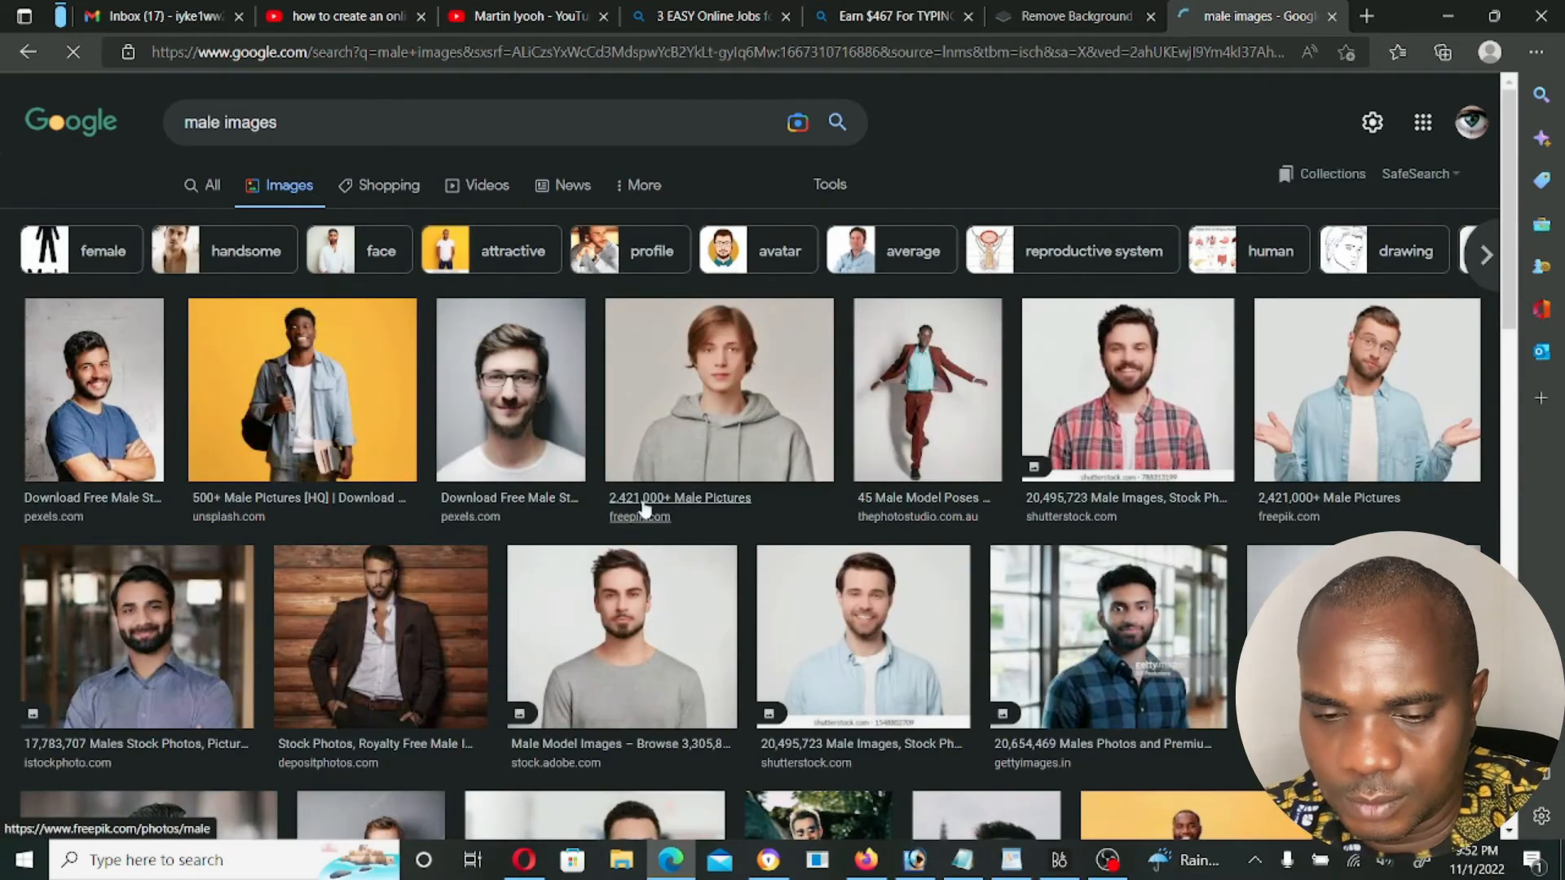
Save the iStock portrait of the smiling bearded man in glasses from the image results and look through related photos
scroll(628, 501, "down", 2)
scroll(771, 583, "down", 3)
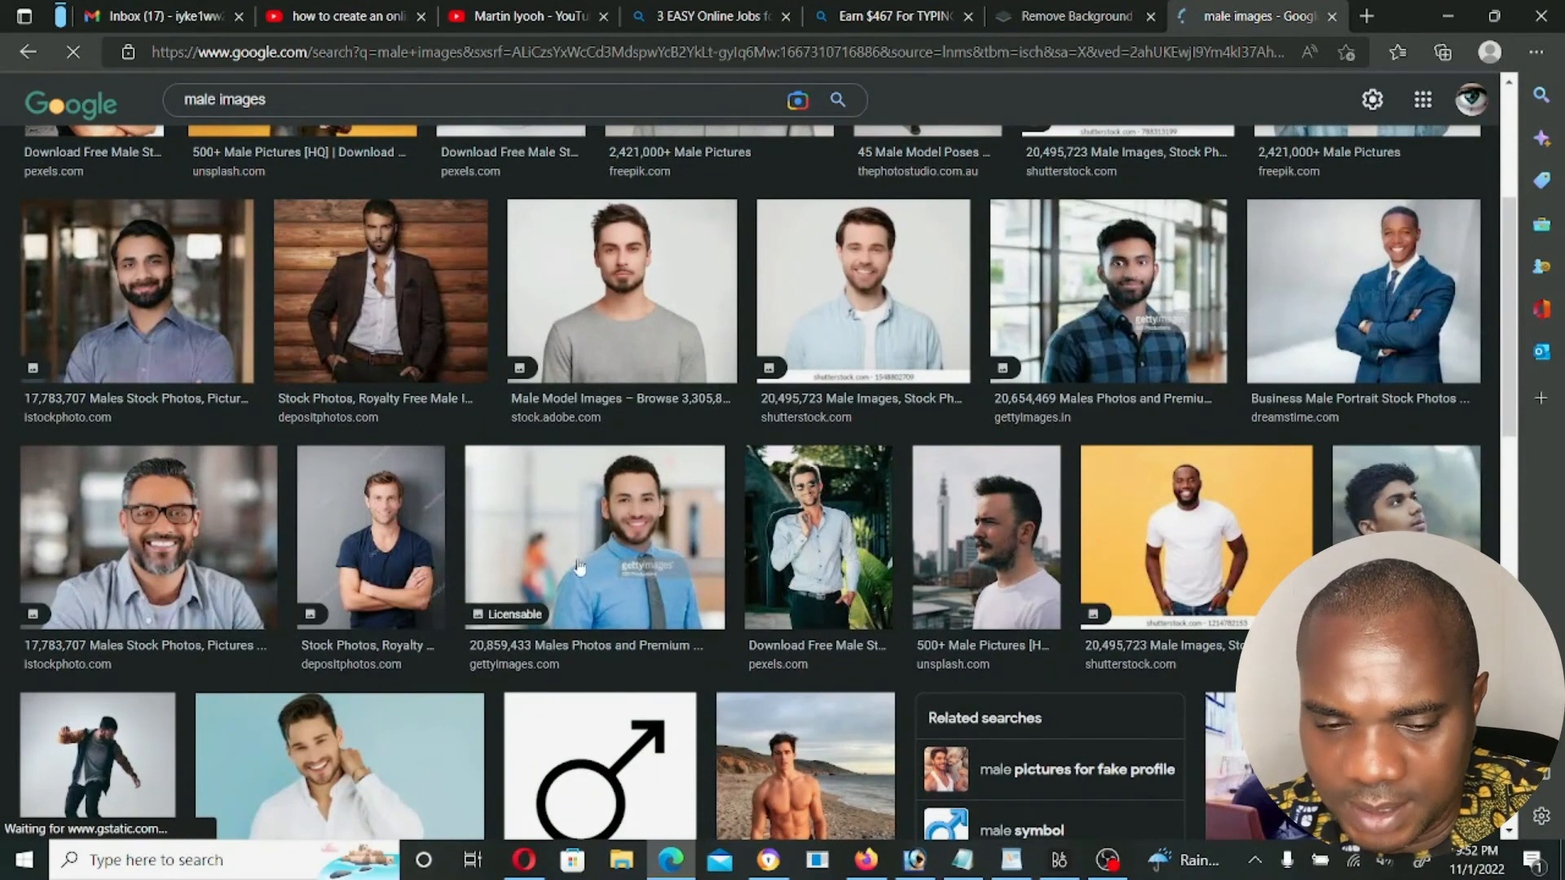
left_click(149, 545)
right_click(1212, 246)
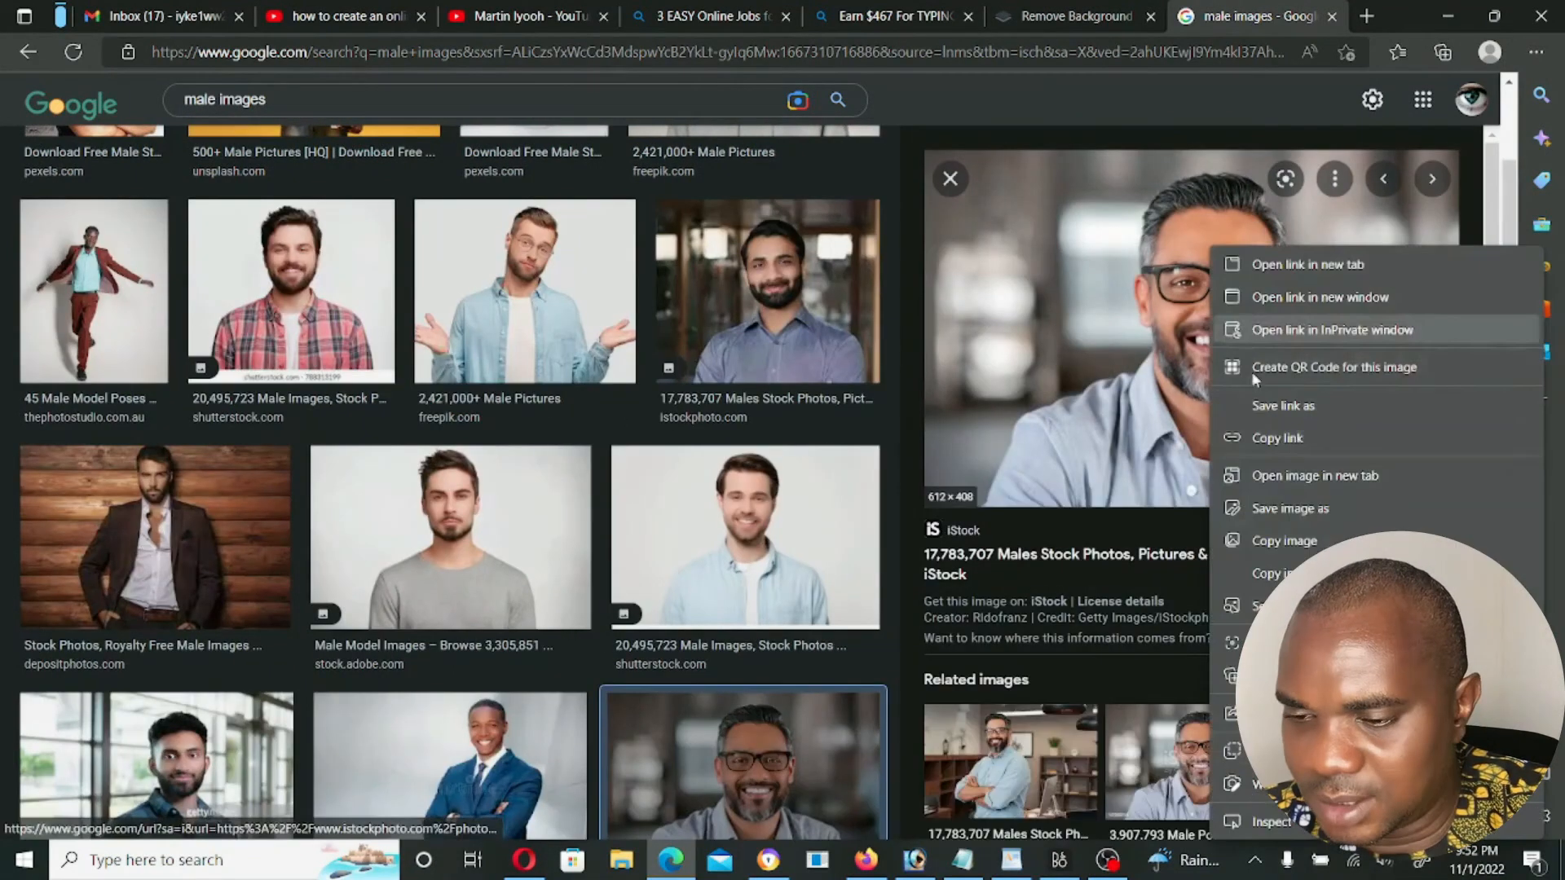
left_click(1280, 510)
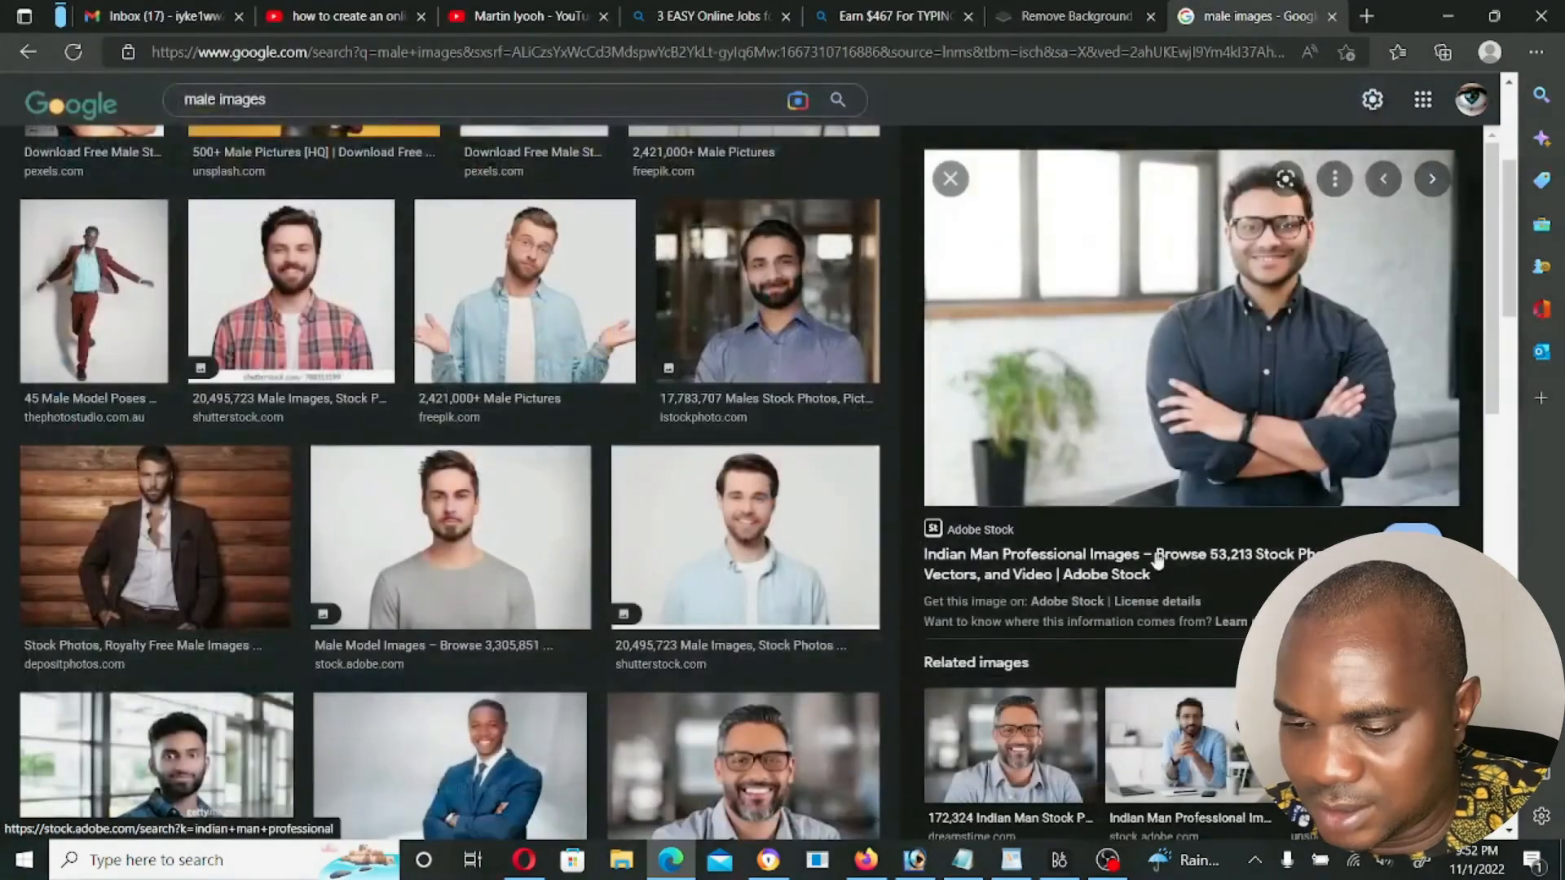
scroll(1157, 561, "down", 3)
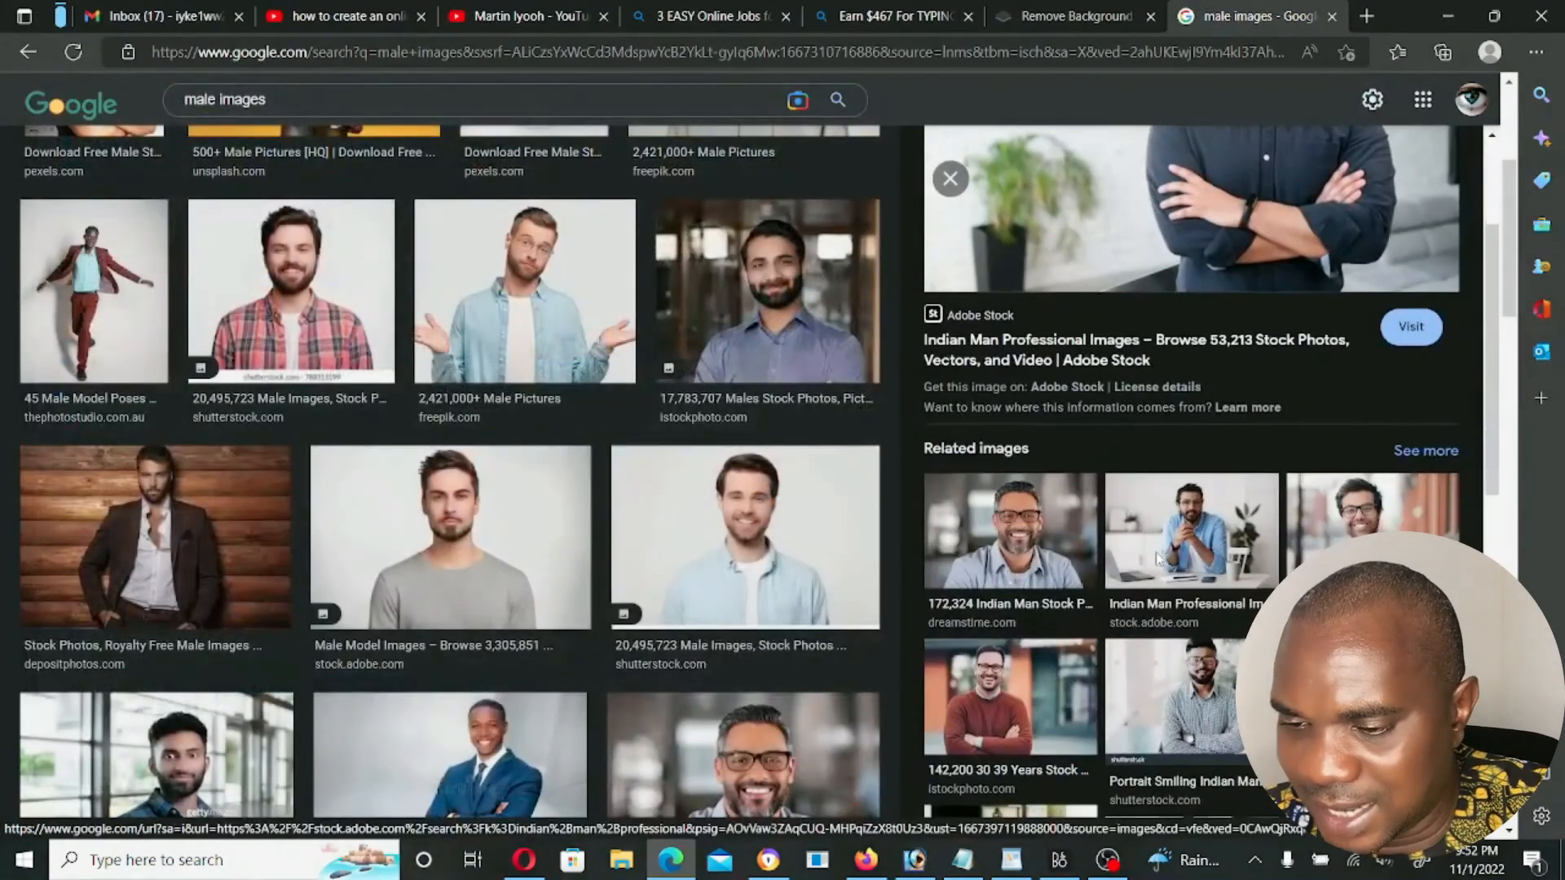
left_click(1198, 546)
left_click(866, 860)
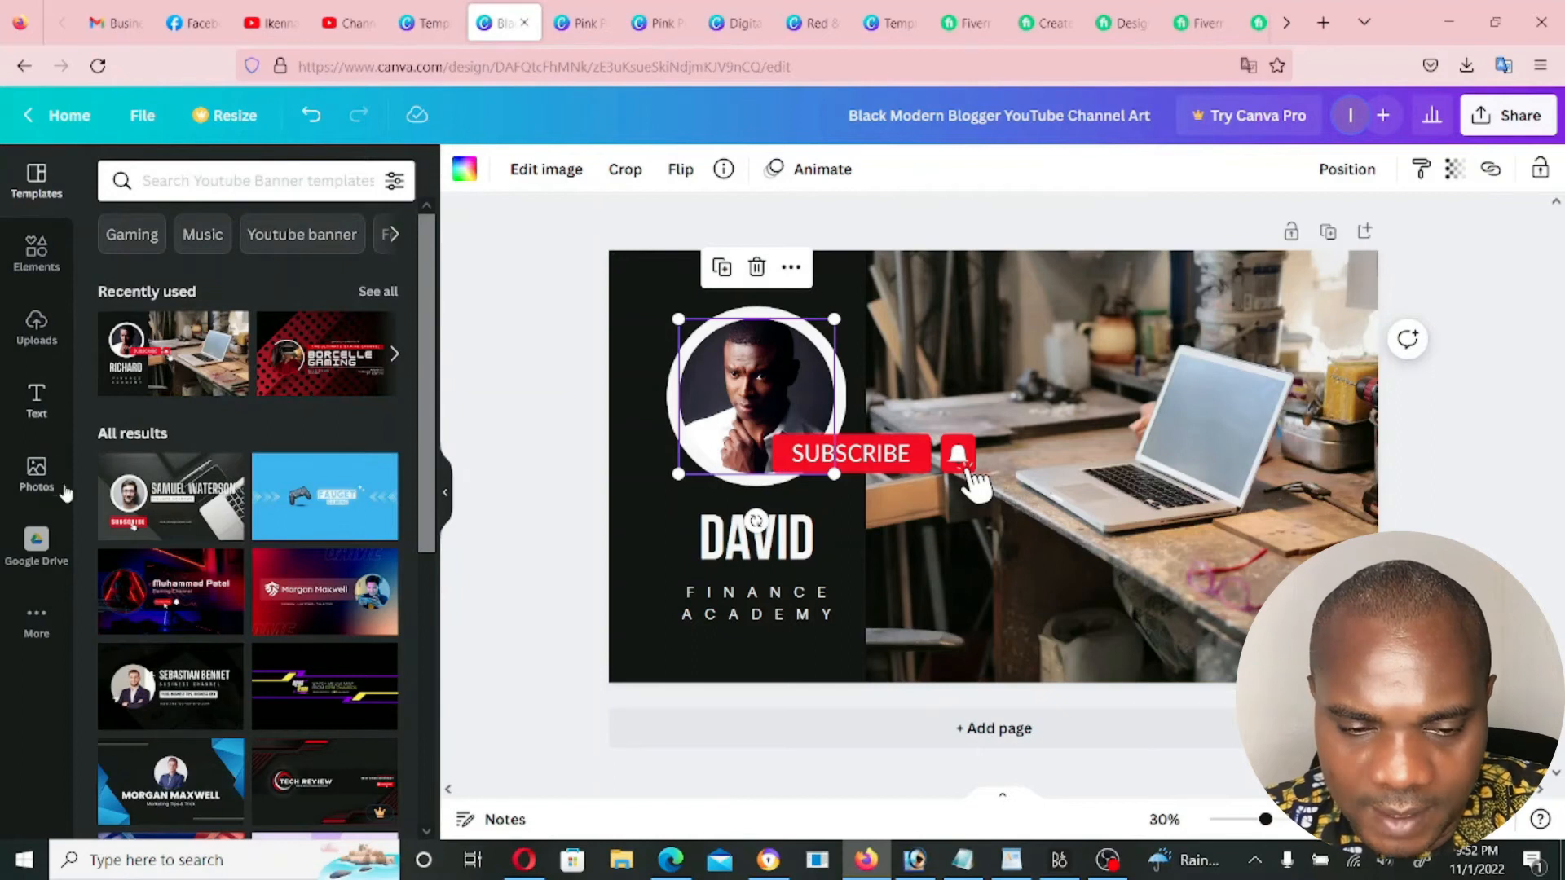
left_click(23, 327)
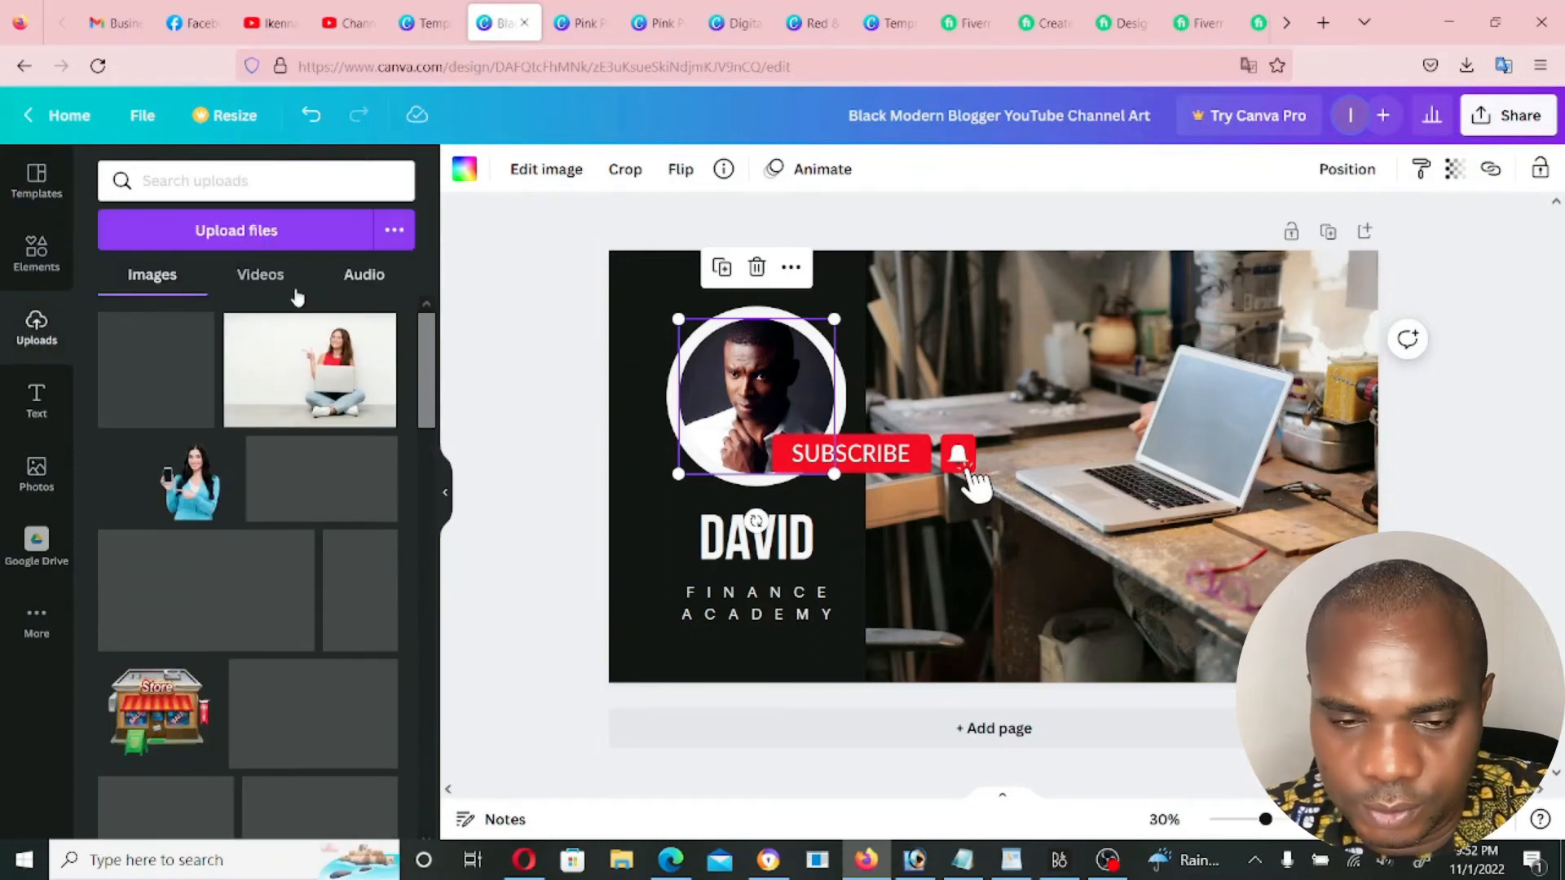
left_click(226, 230)
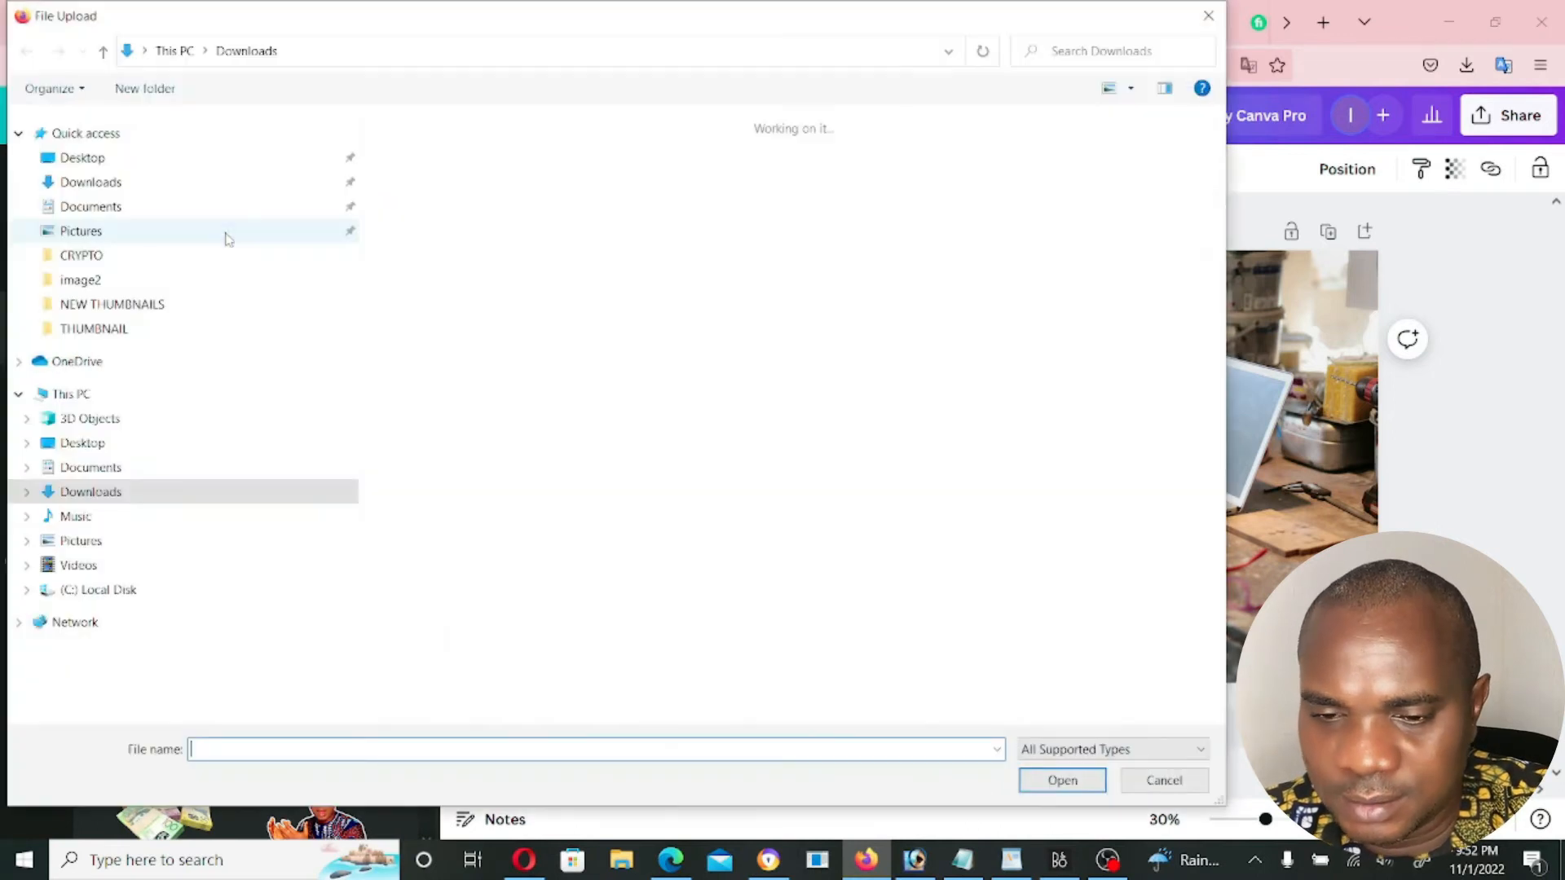
left_click(82, 443)
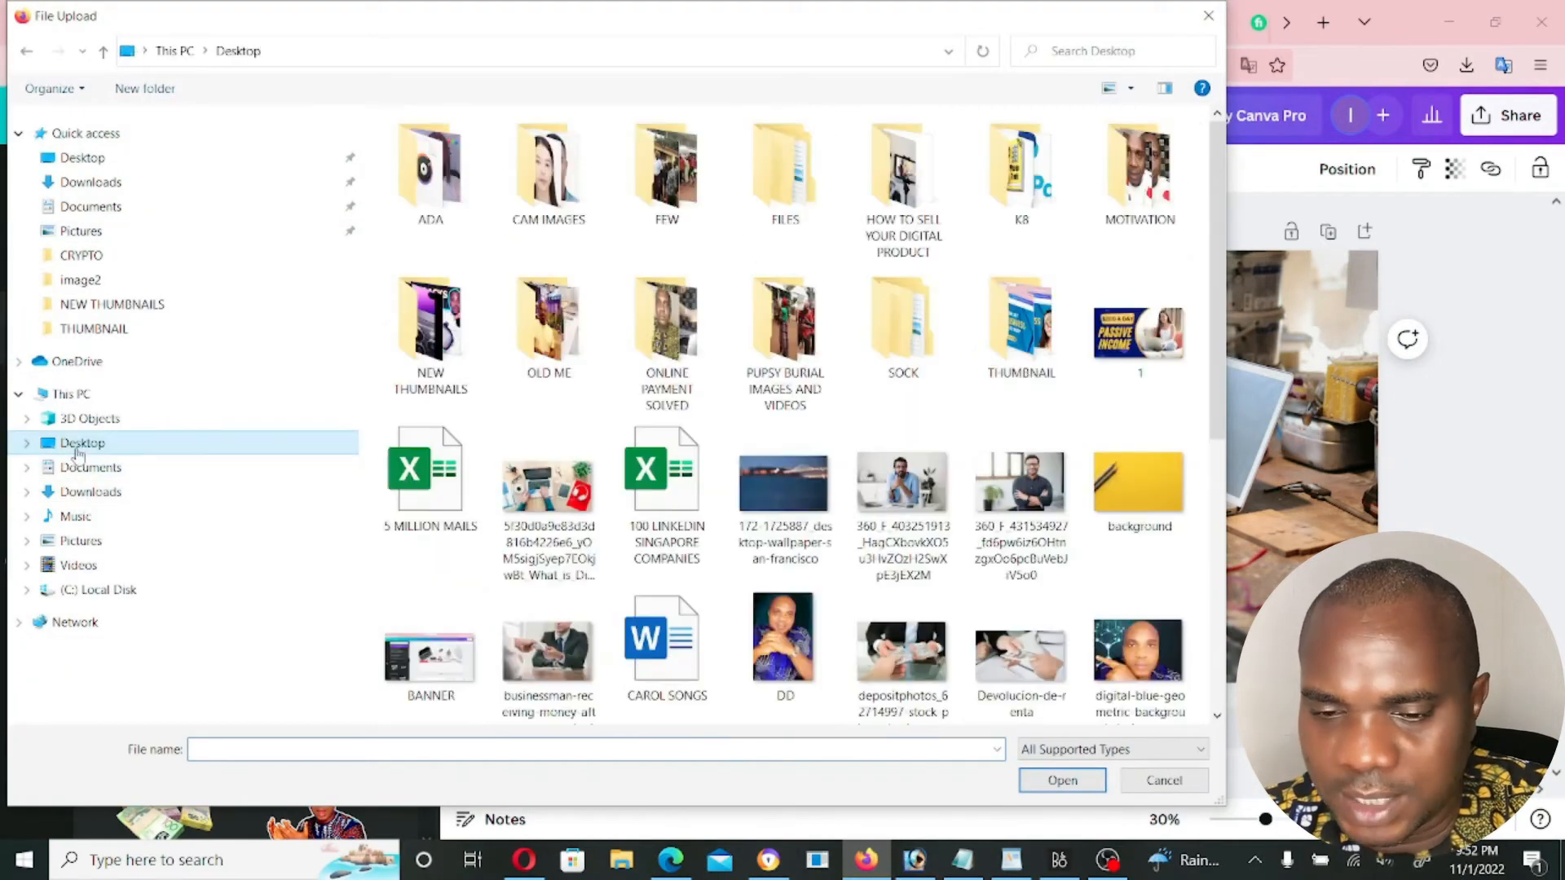
scroll(764, 519, "down", 5)
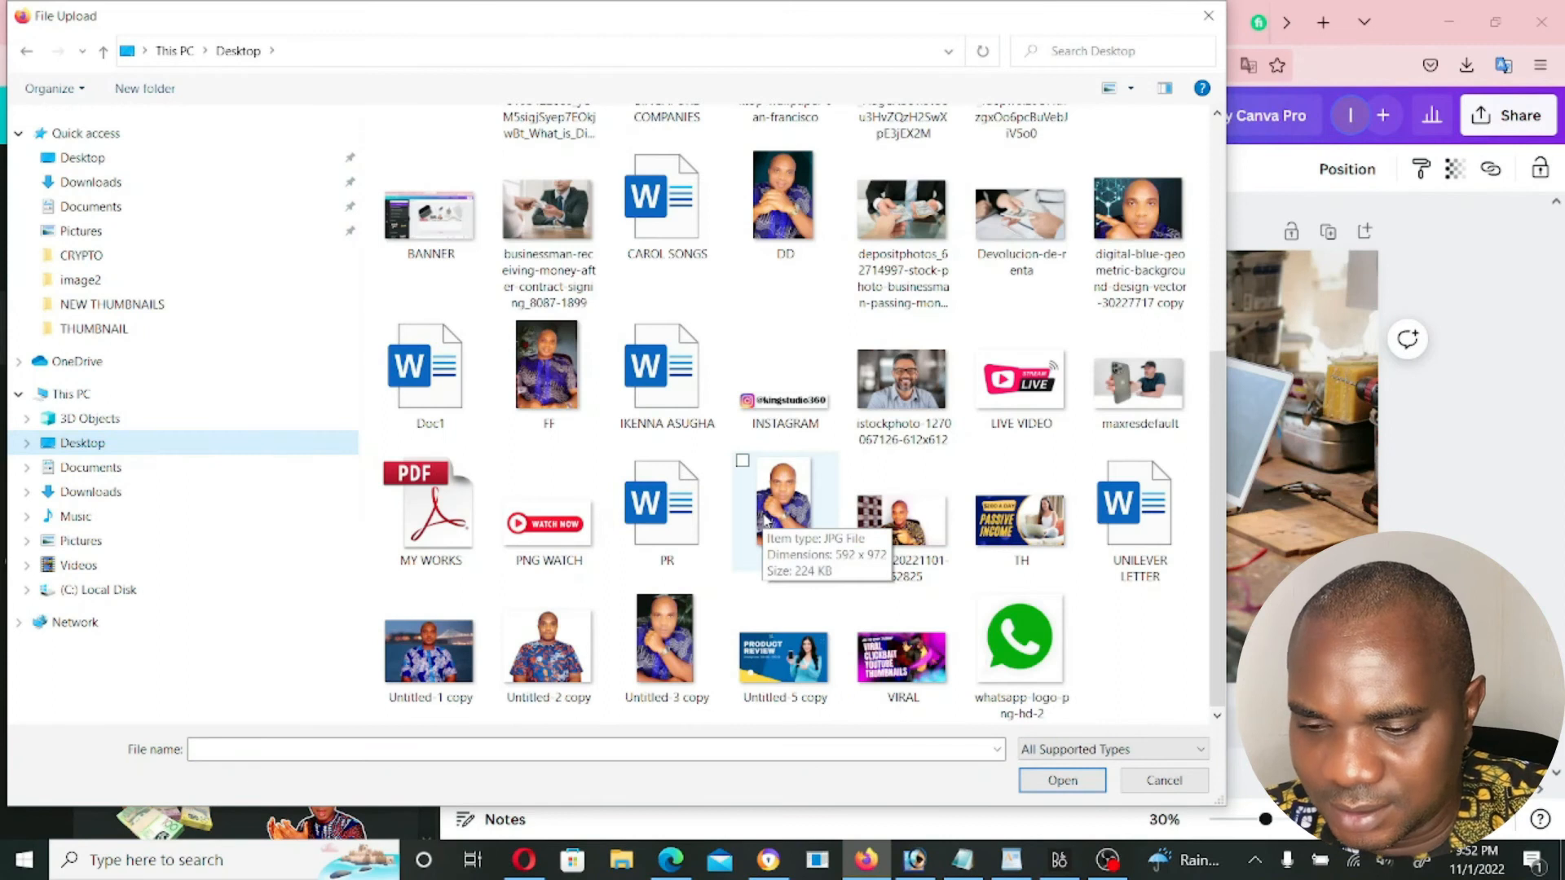
left_click(887, 369)
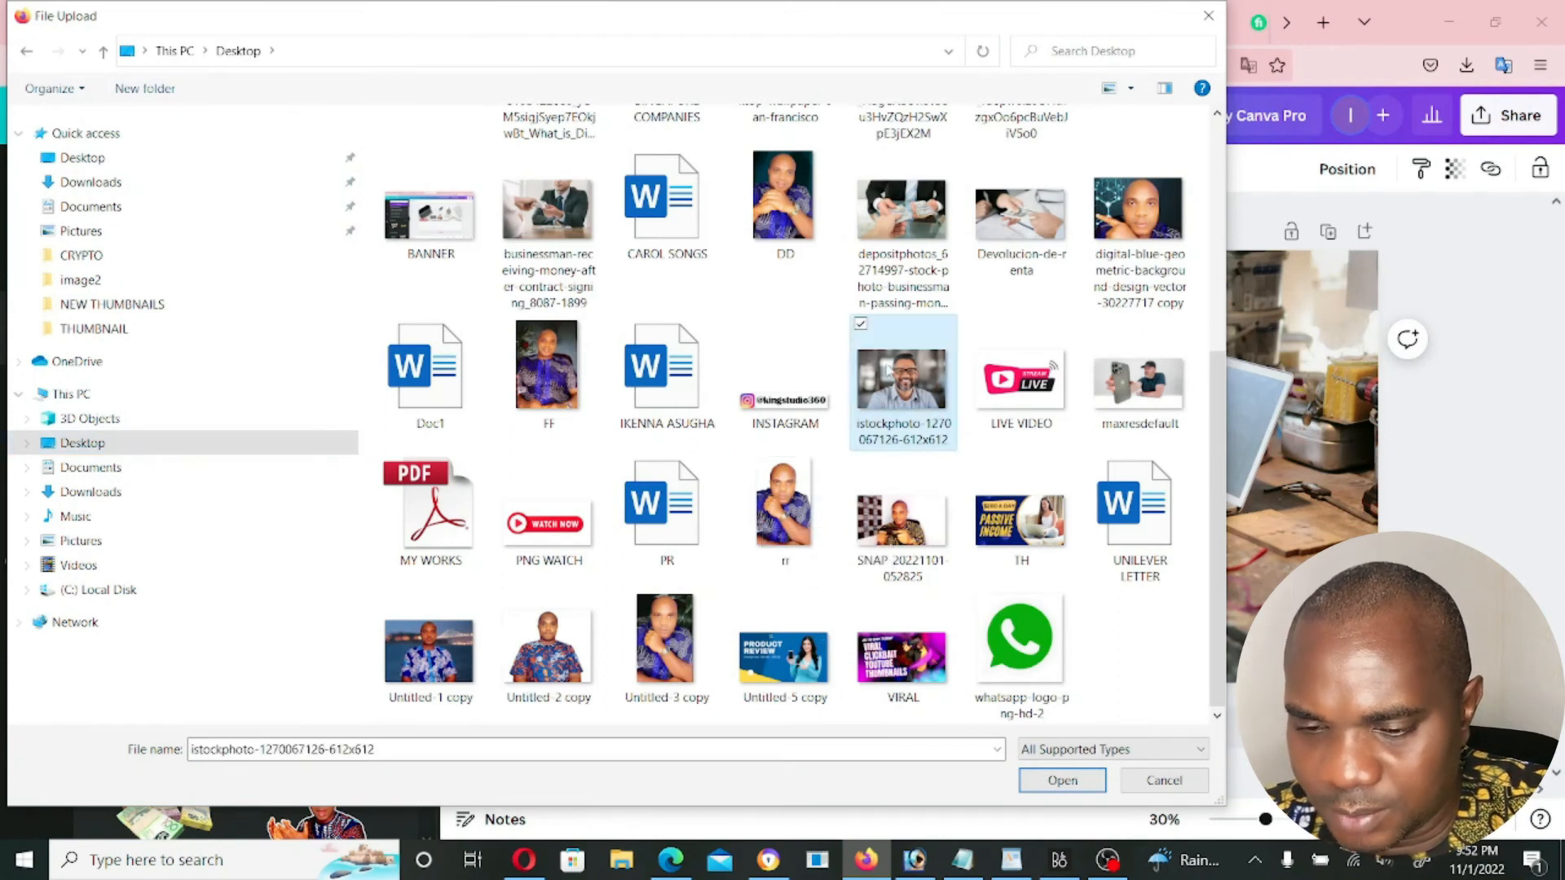
left_click(1062, 780)
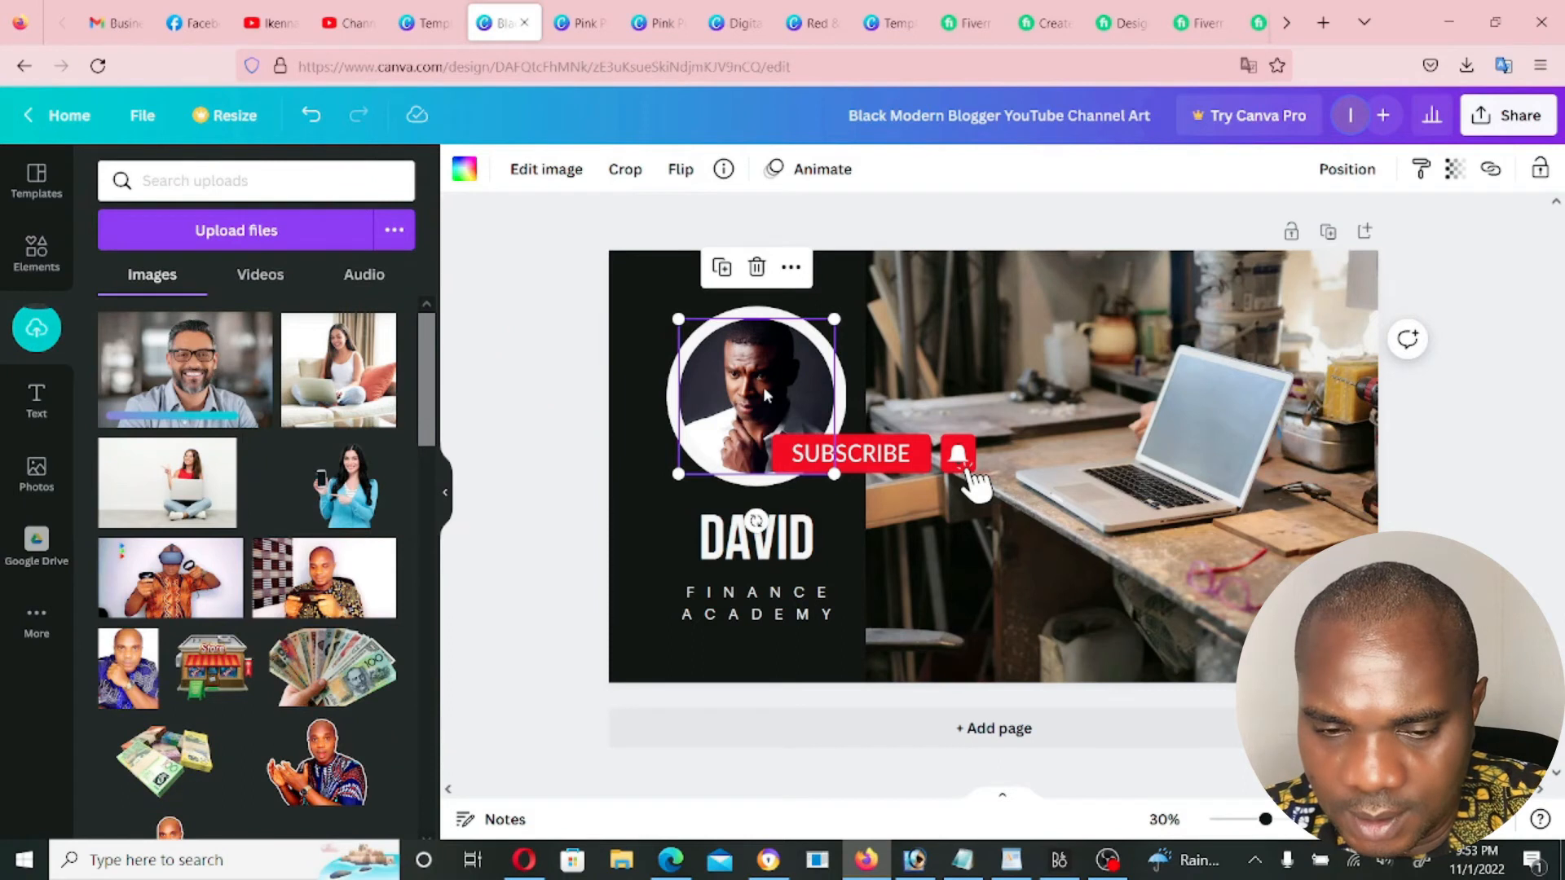
Replace the portrait in the banner's circular frame with the uploaded photo of the man in glasses and start downloading the design
left_click(757, 268)
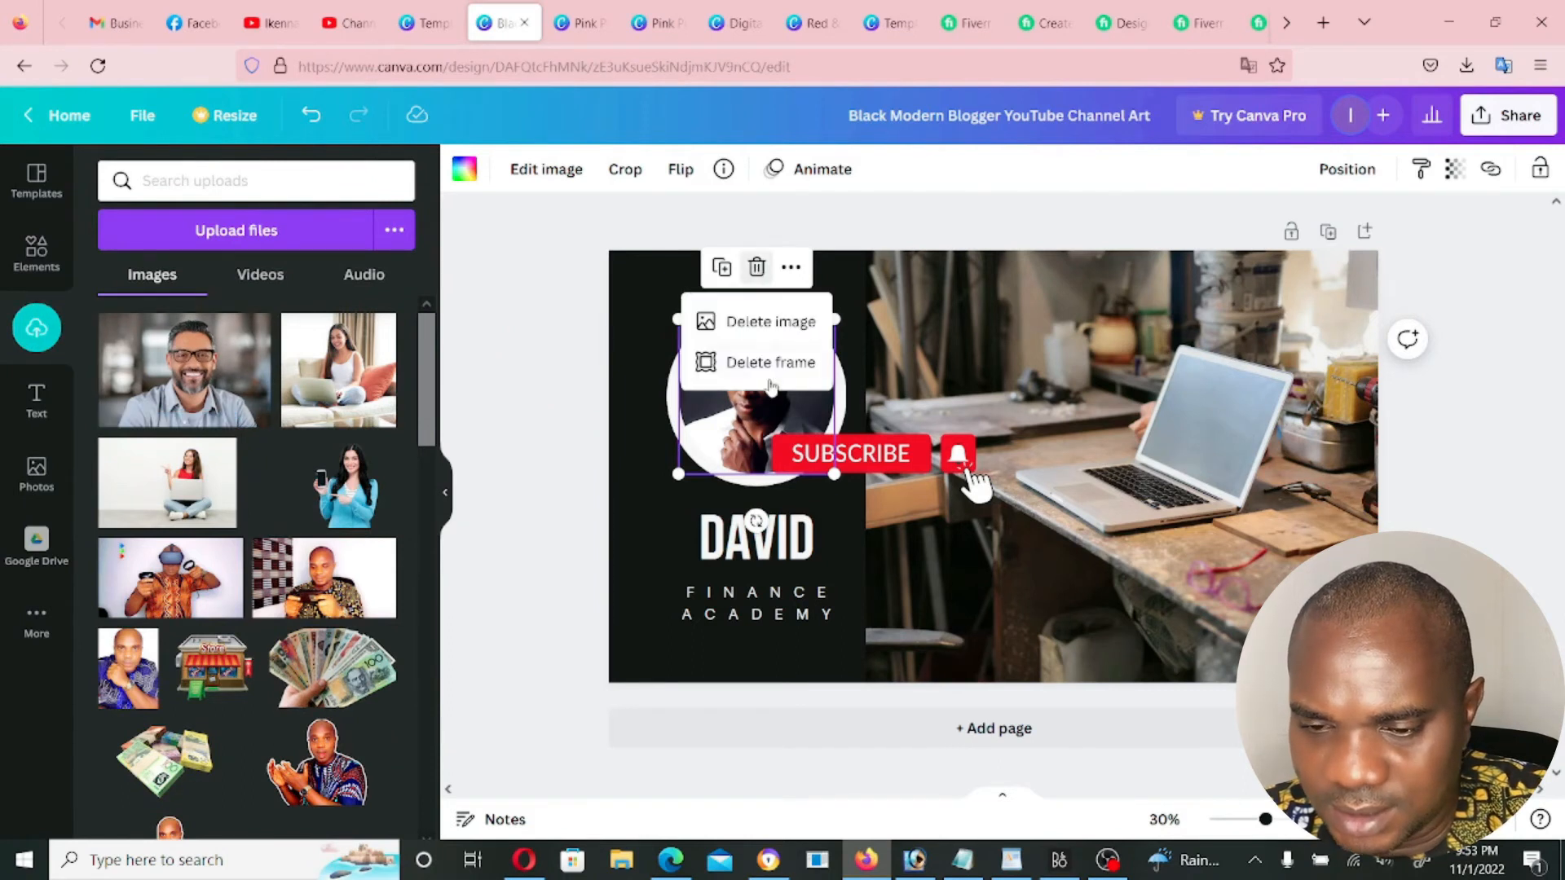
left_click(769, 322)
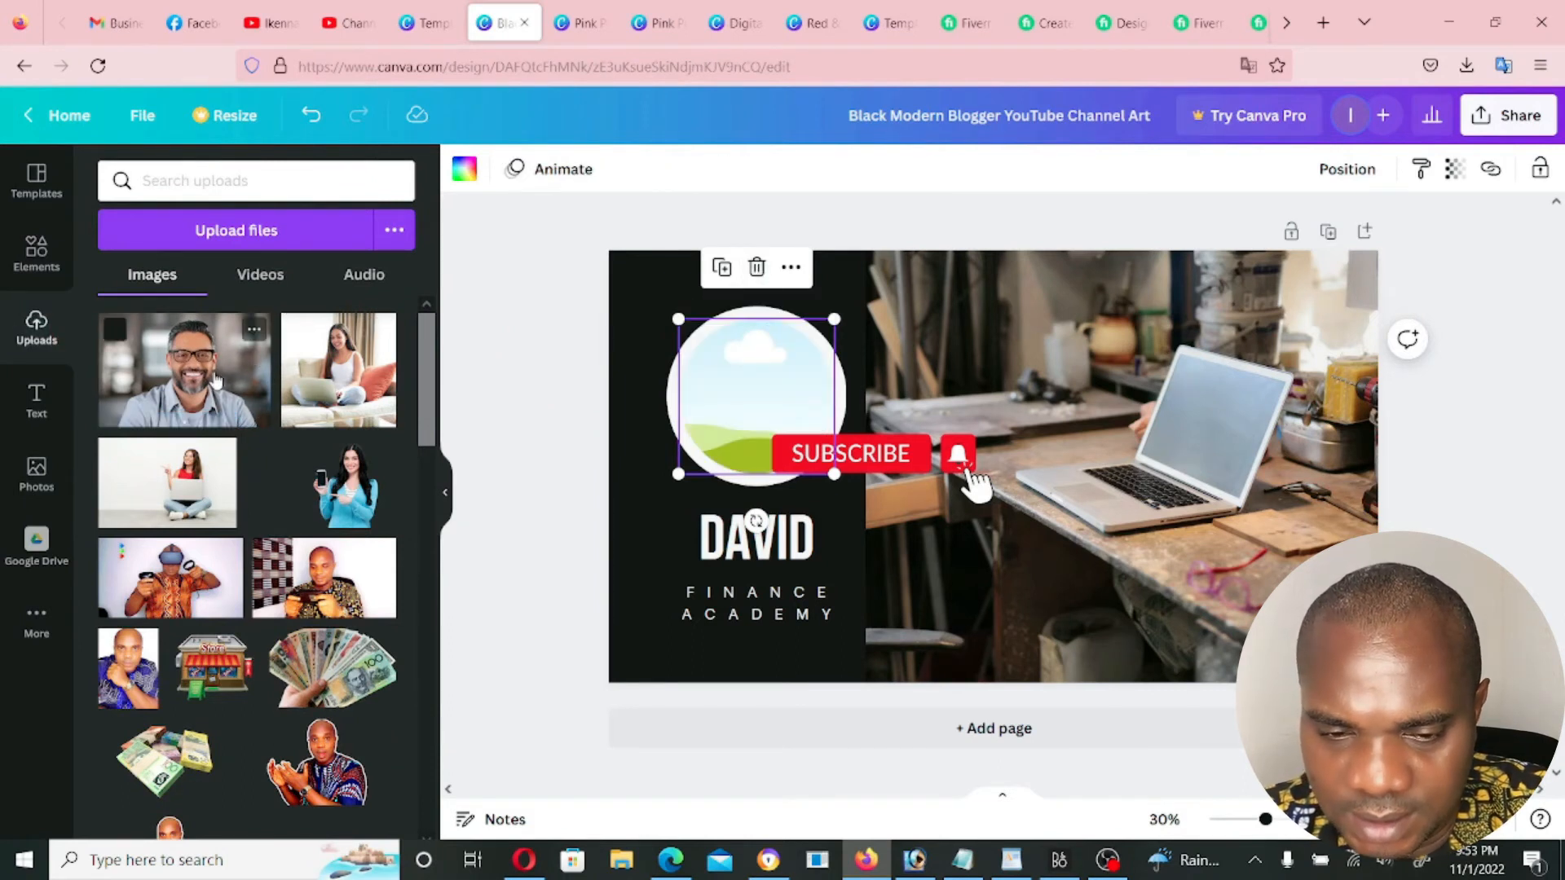
left_click_drag(216, 381, 726, 401)
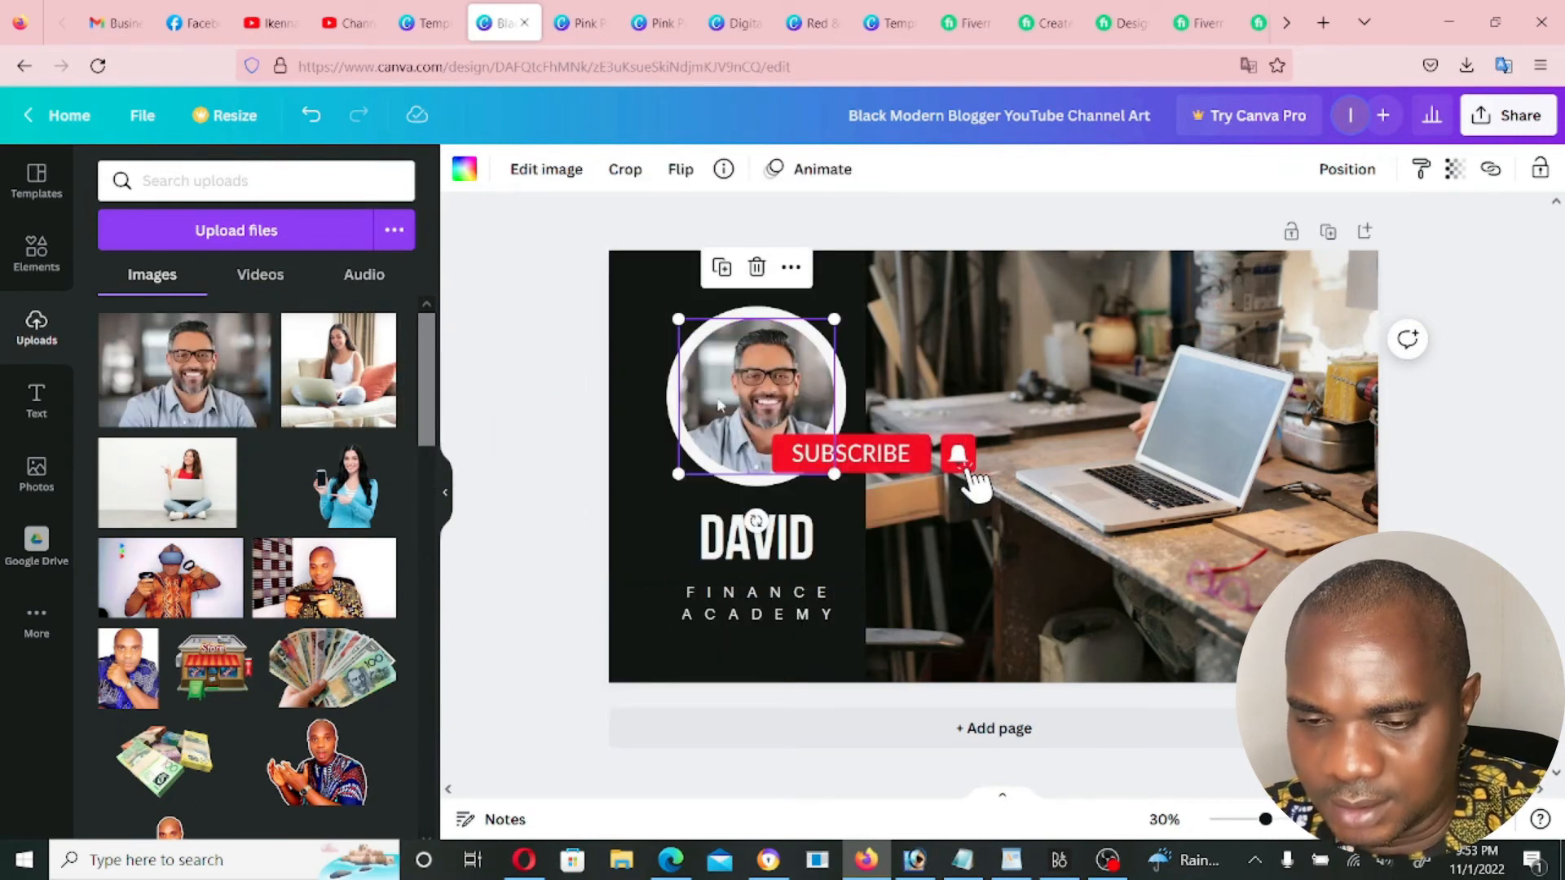
left_click(538, 506)
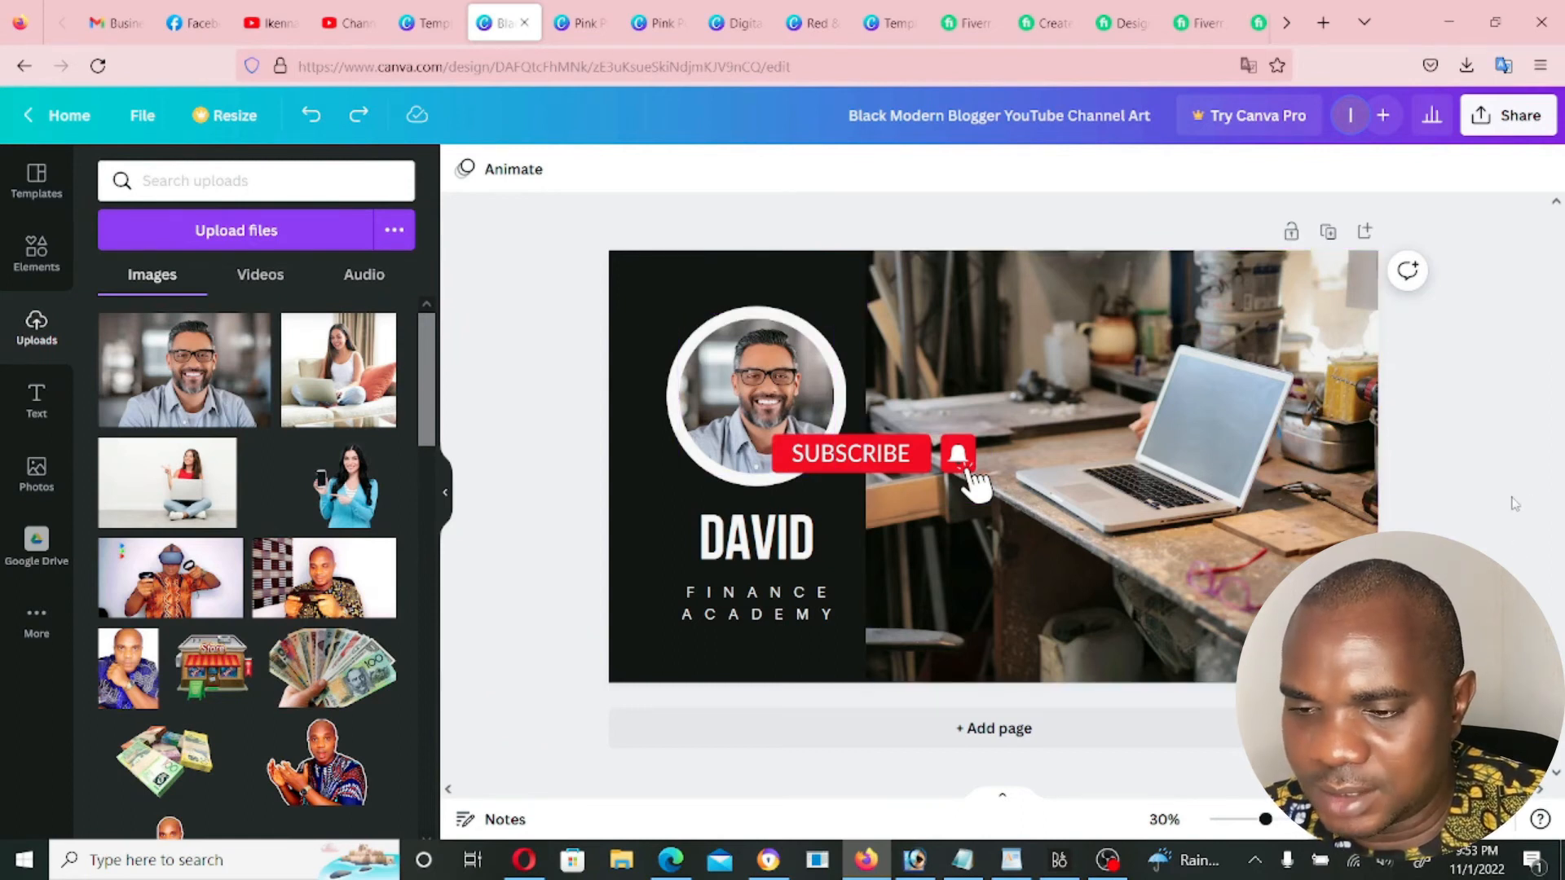
left_click(1499, 121)
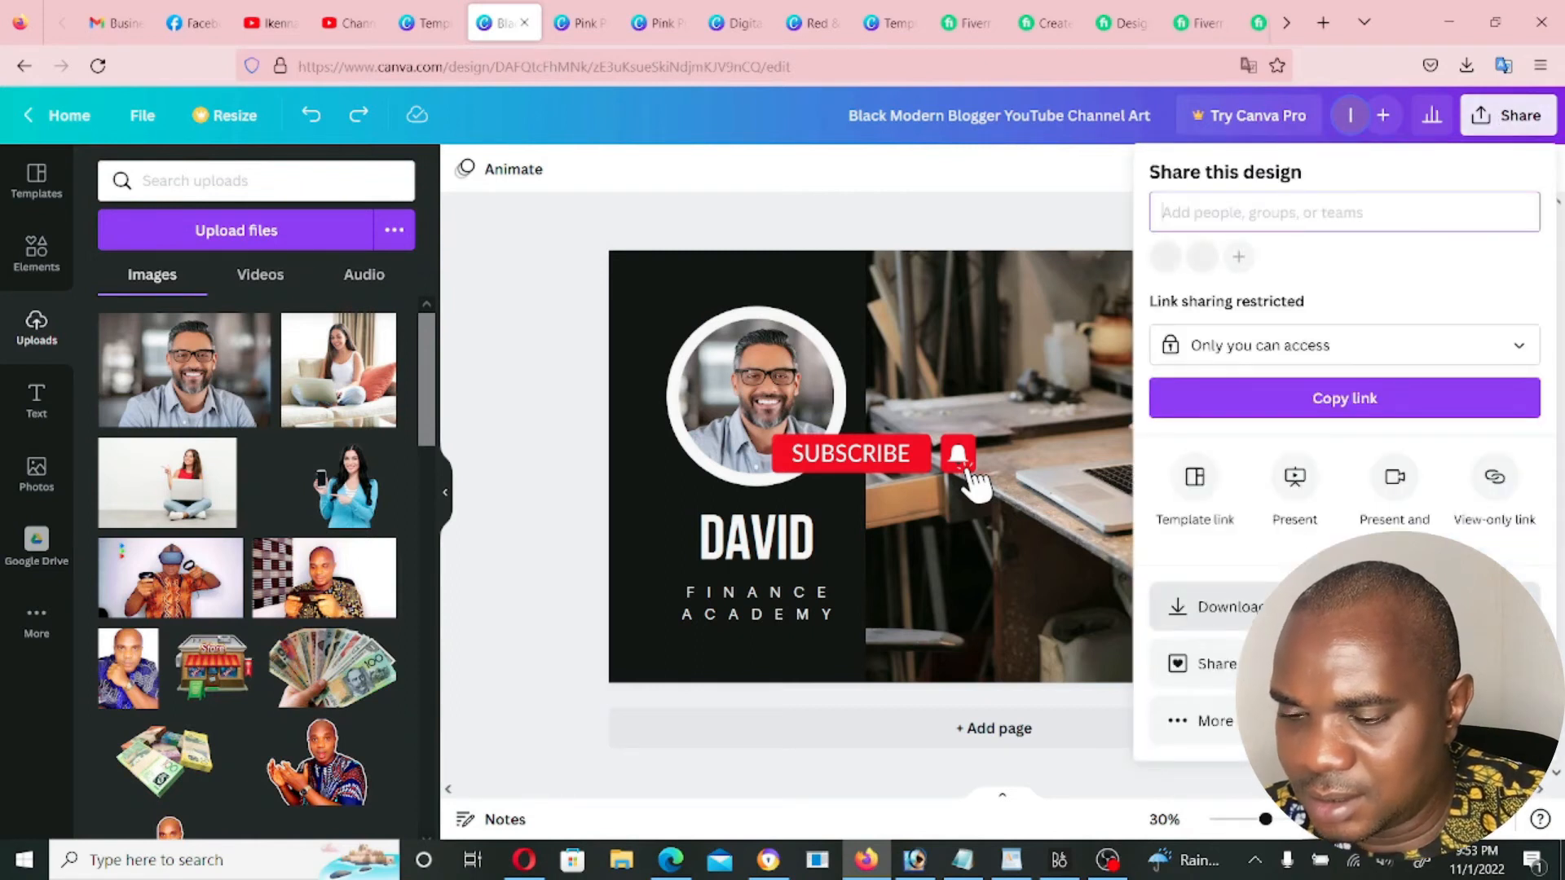
left_click(1336, 607)
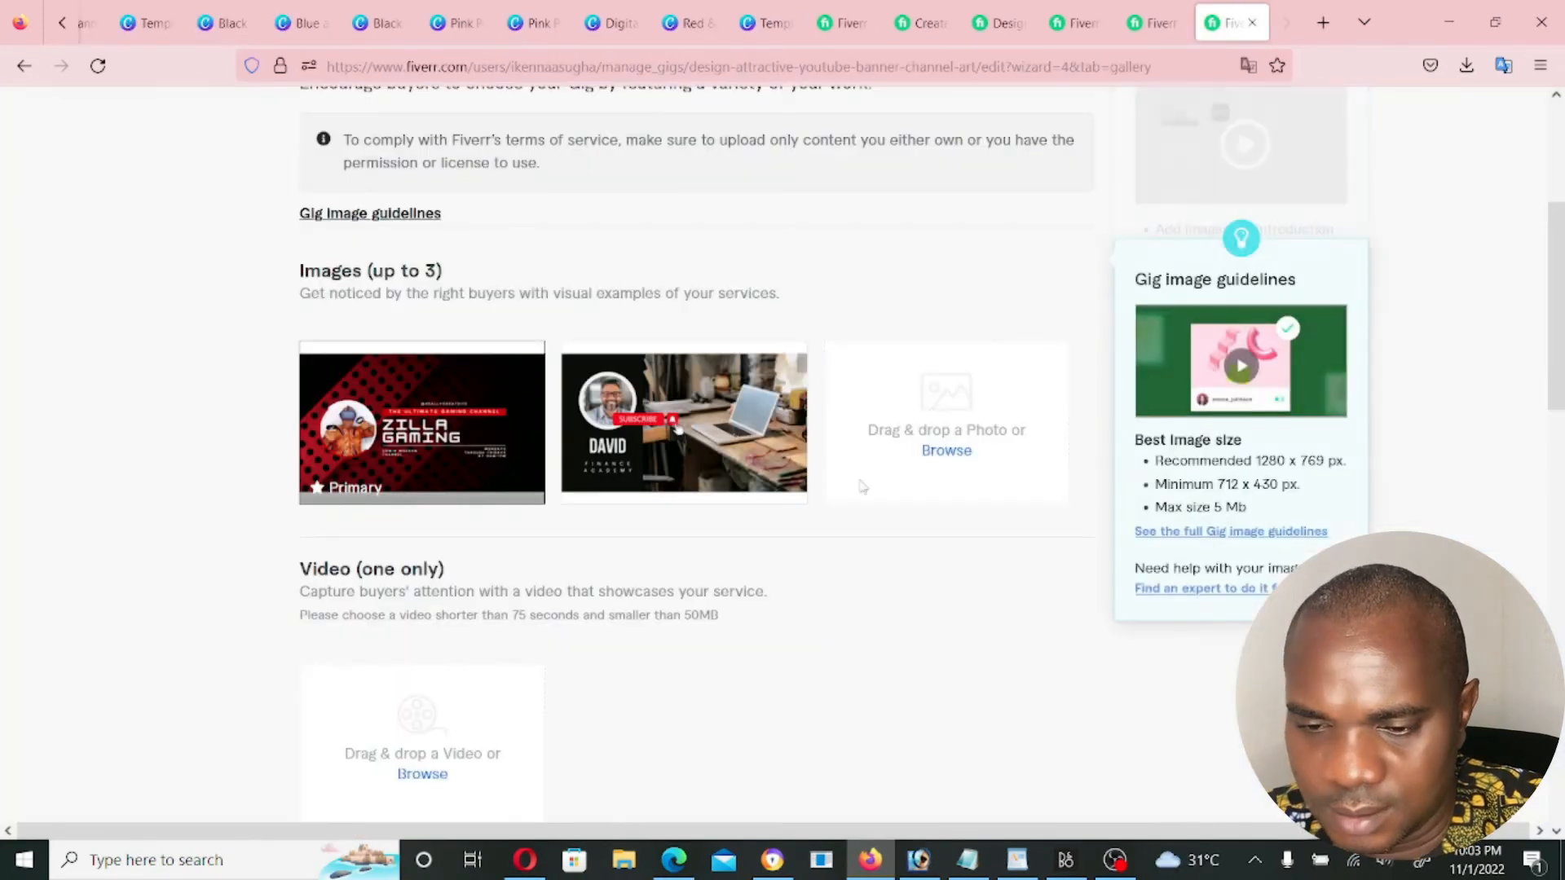
Upload the black and teal banner with the businesswoman as the third image in the Fiverr gig gallery
left_click(947, 451)
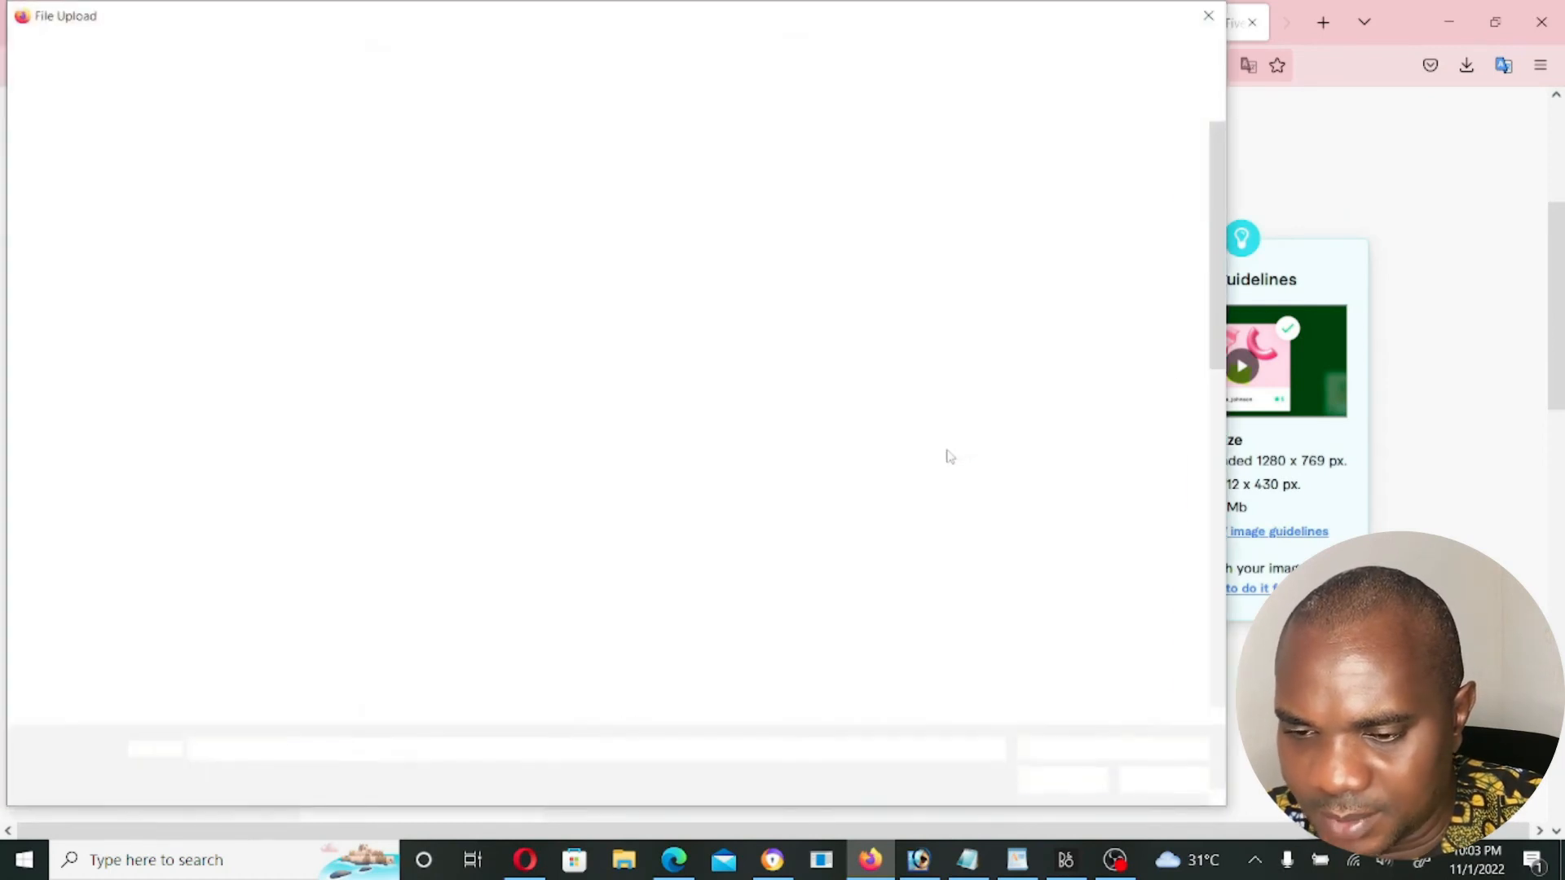
double_click(912, 563)
Attach the BANNER DESIGN PDF from the Desktop folder as a gig document and save the gallery to continue
scroll(828, 565, "down", 3)
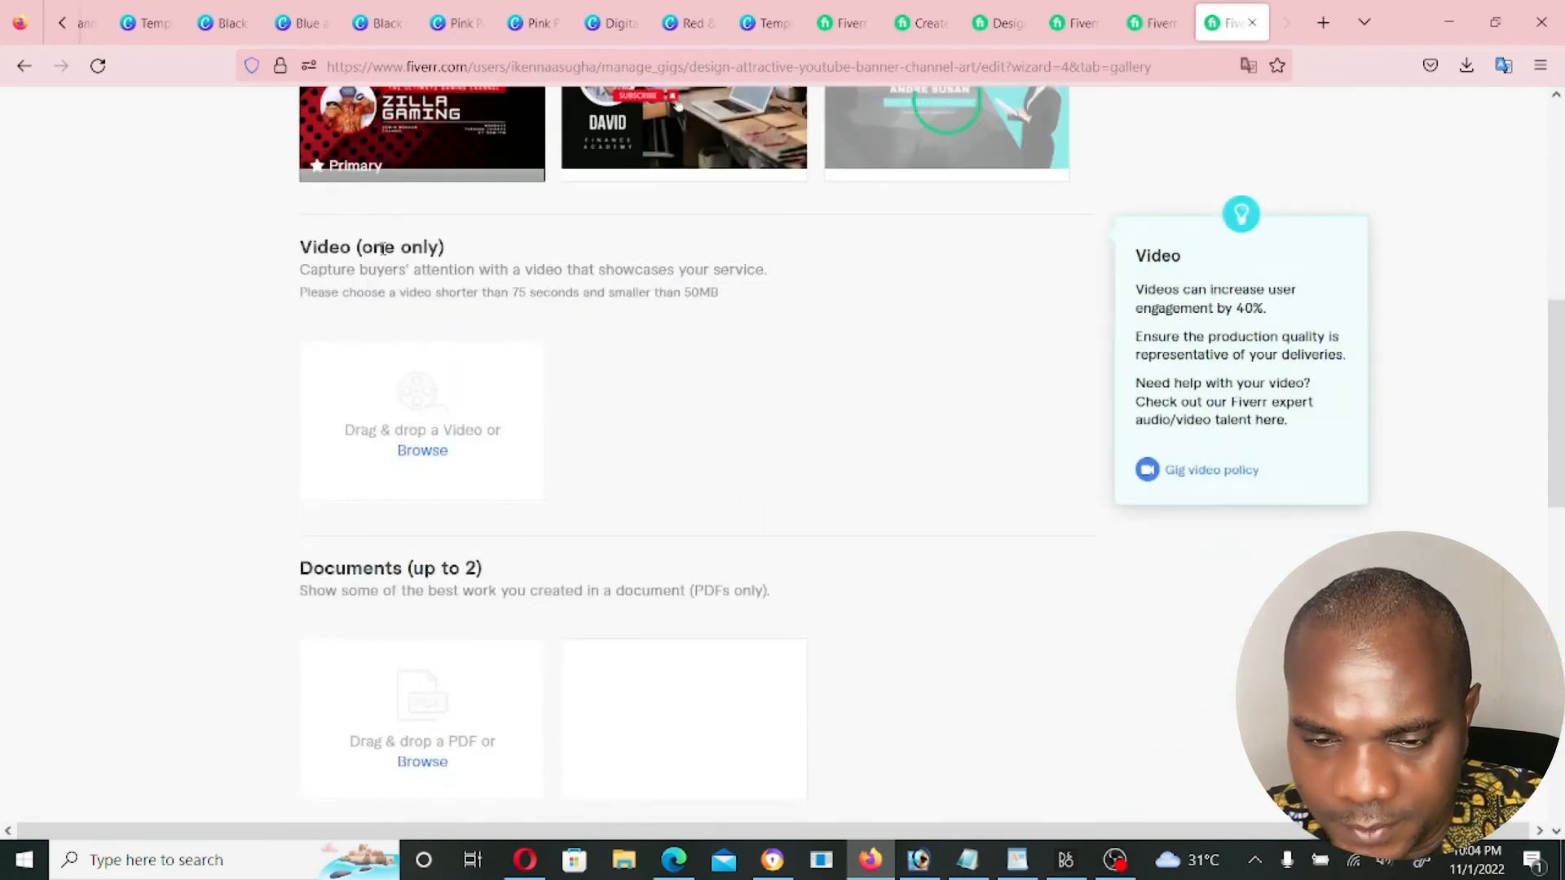
scroll(506, 290, "down", 2)
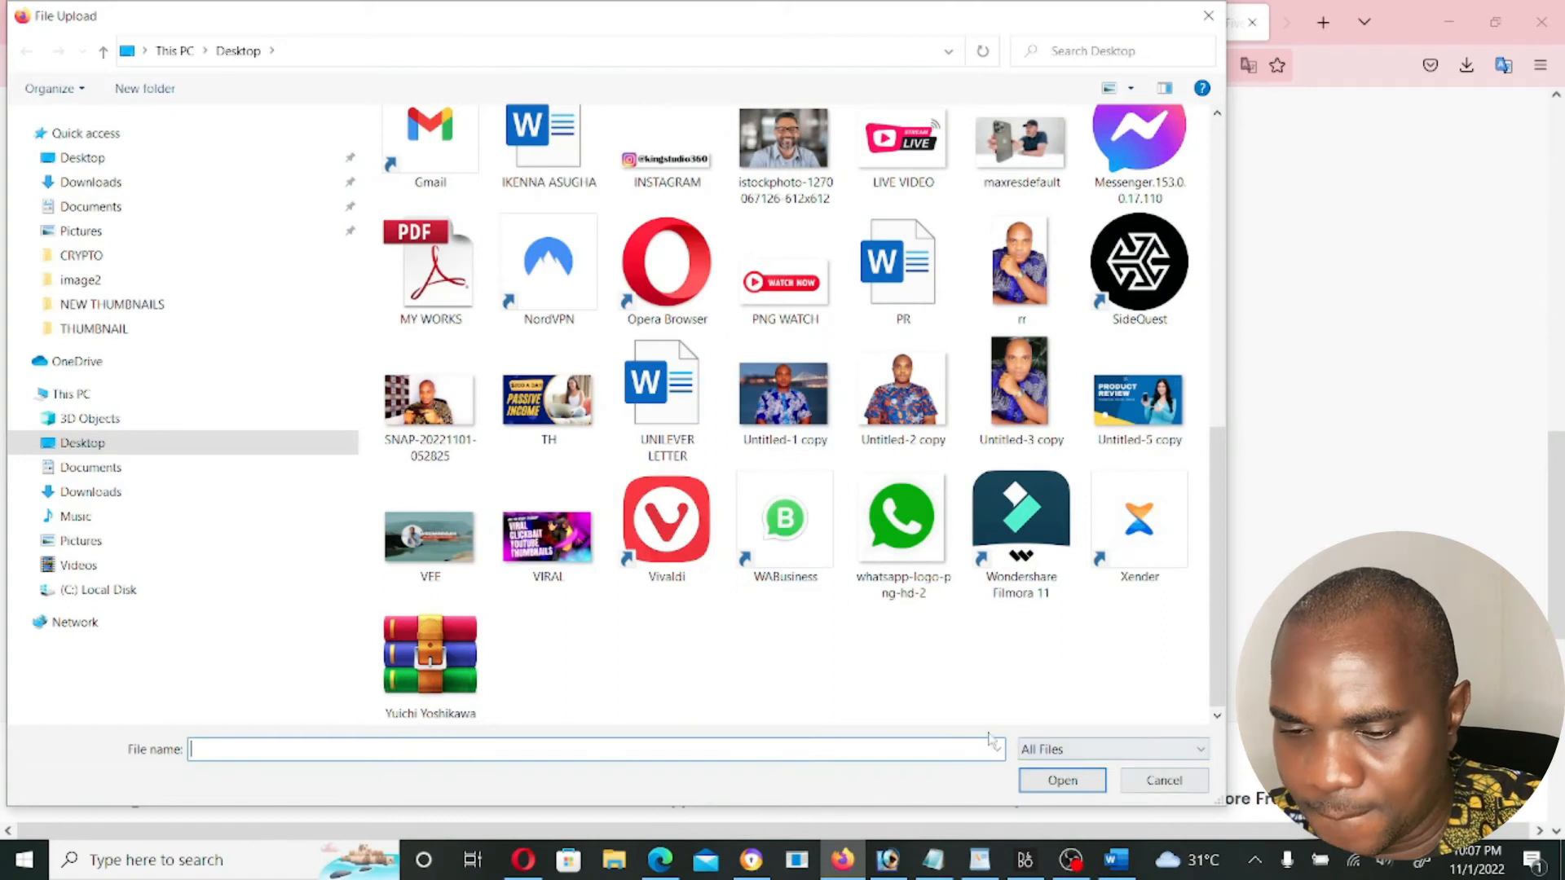
right_click(963, 697)
left_click(848, 512)
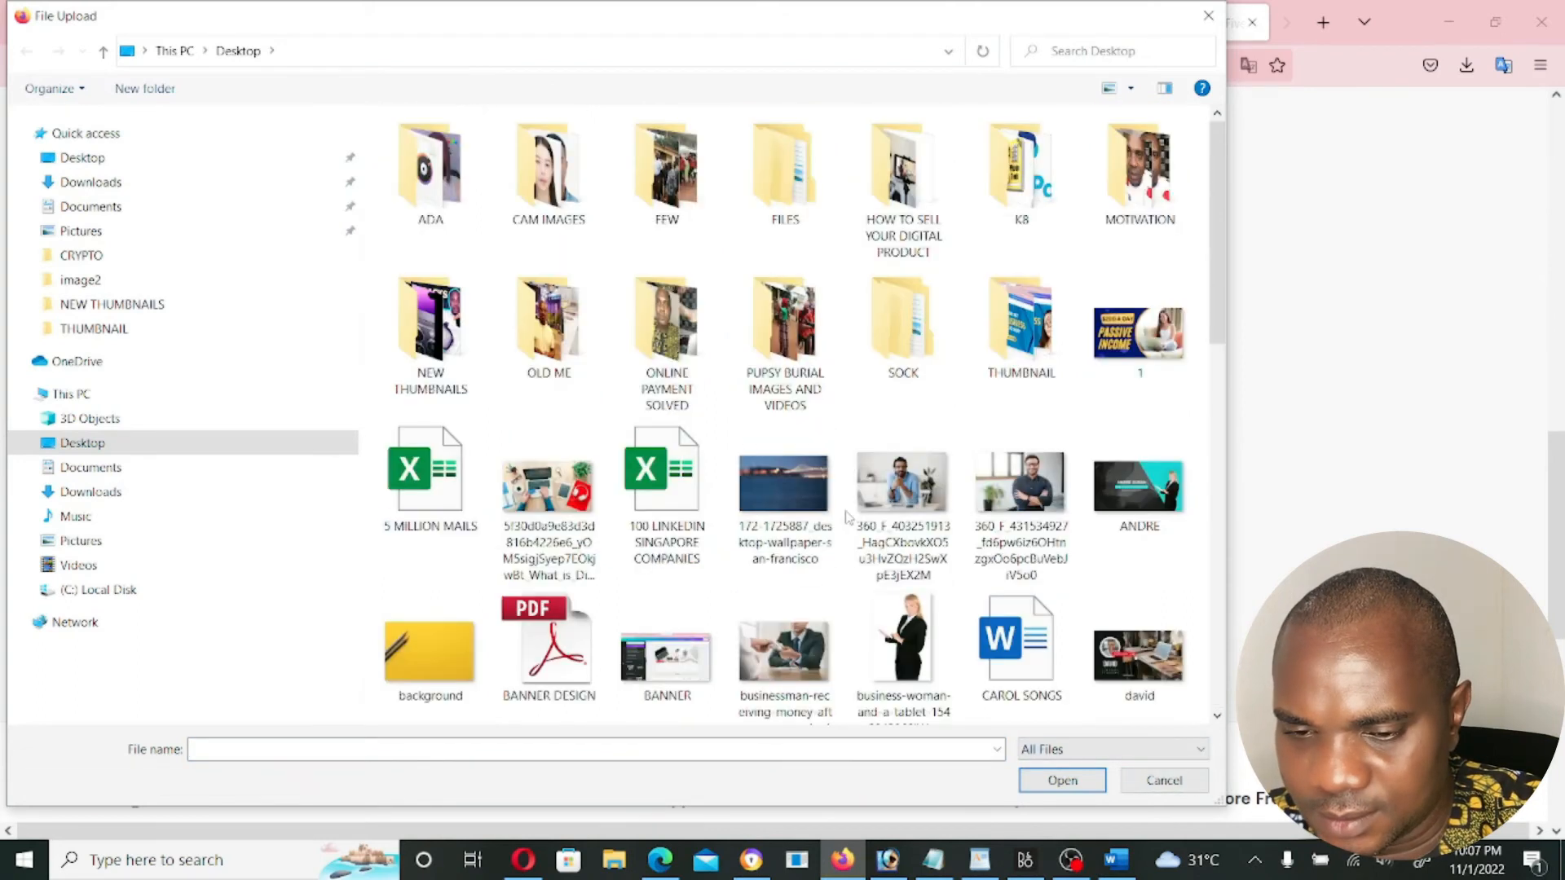
double_click(548, 642)
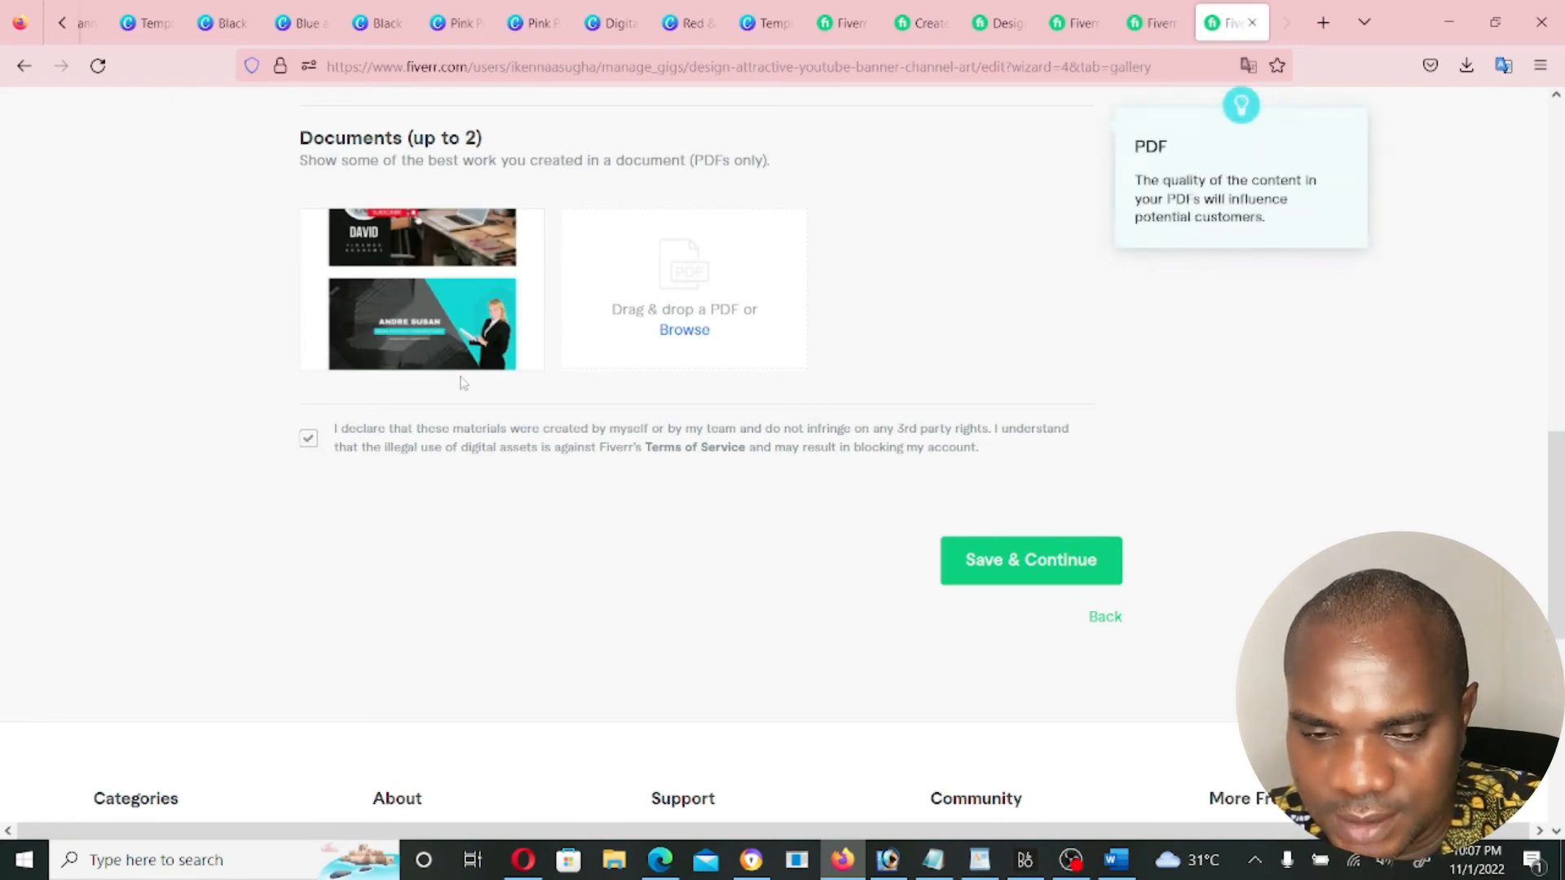
left_click(1064, 570)
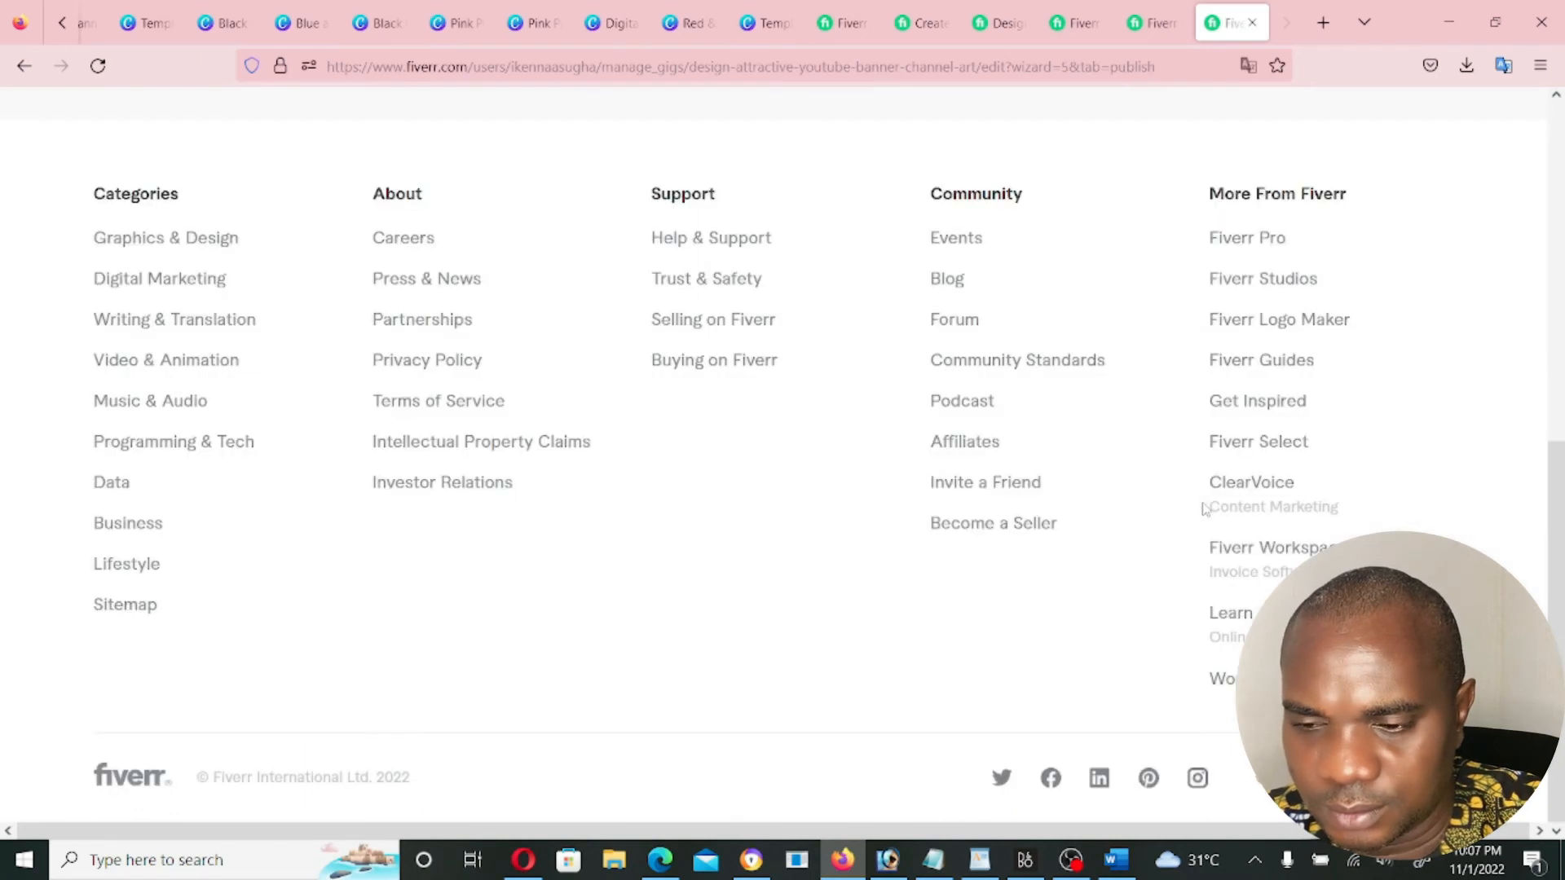
Publish the YouTube banner and channel art gig
scroll(1205, 508, "up", 9)
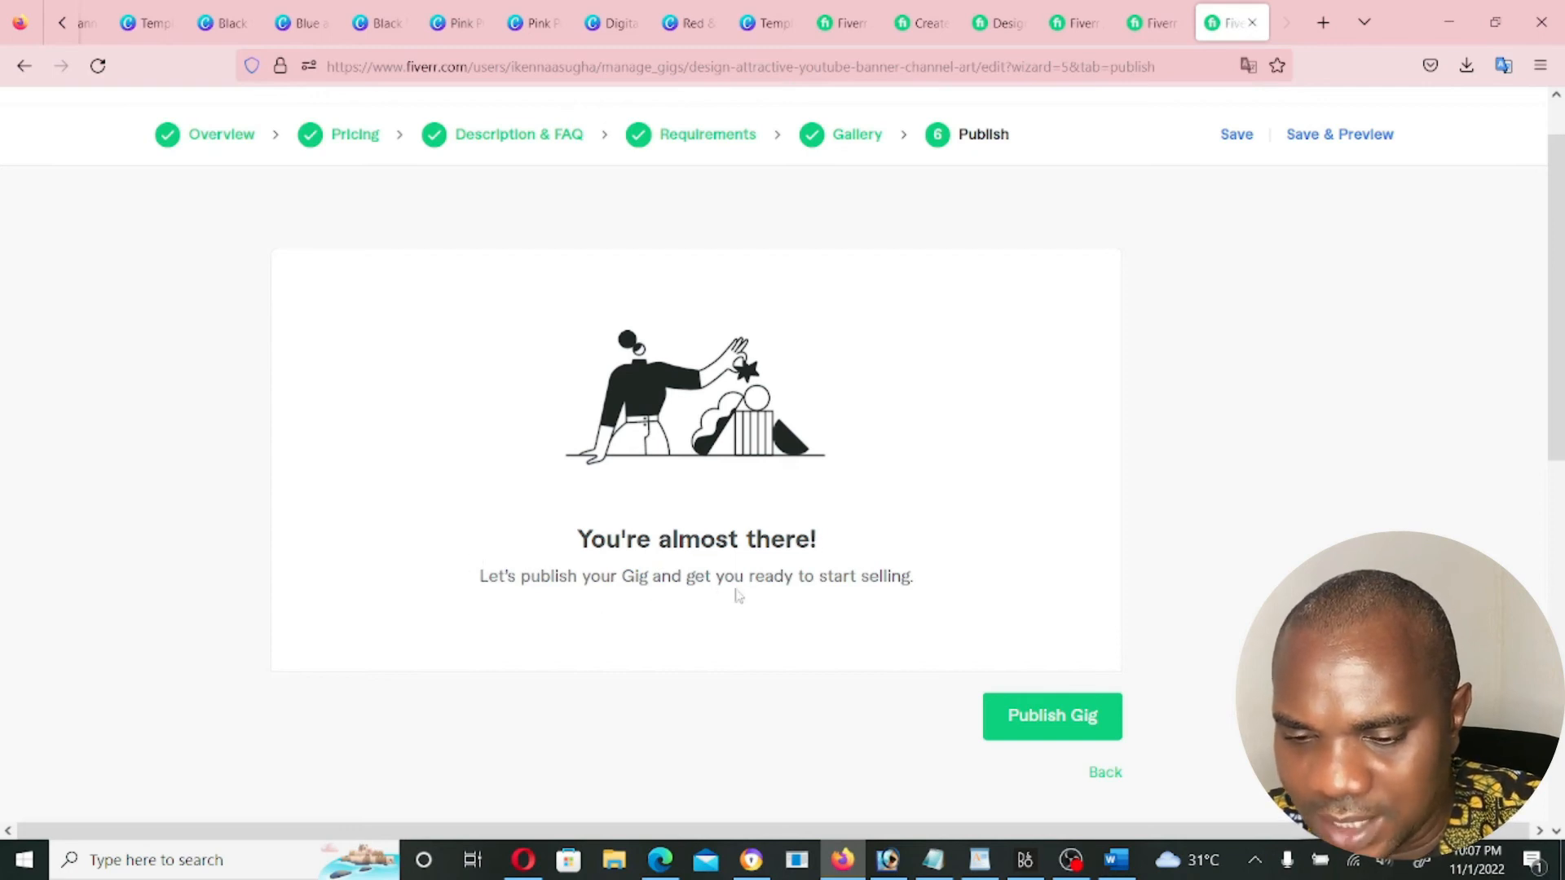
scroll(1103, 570, "down", 3)
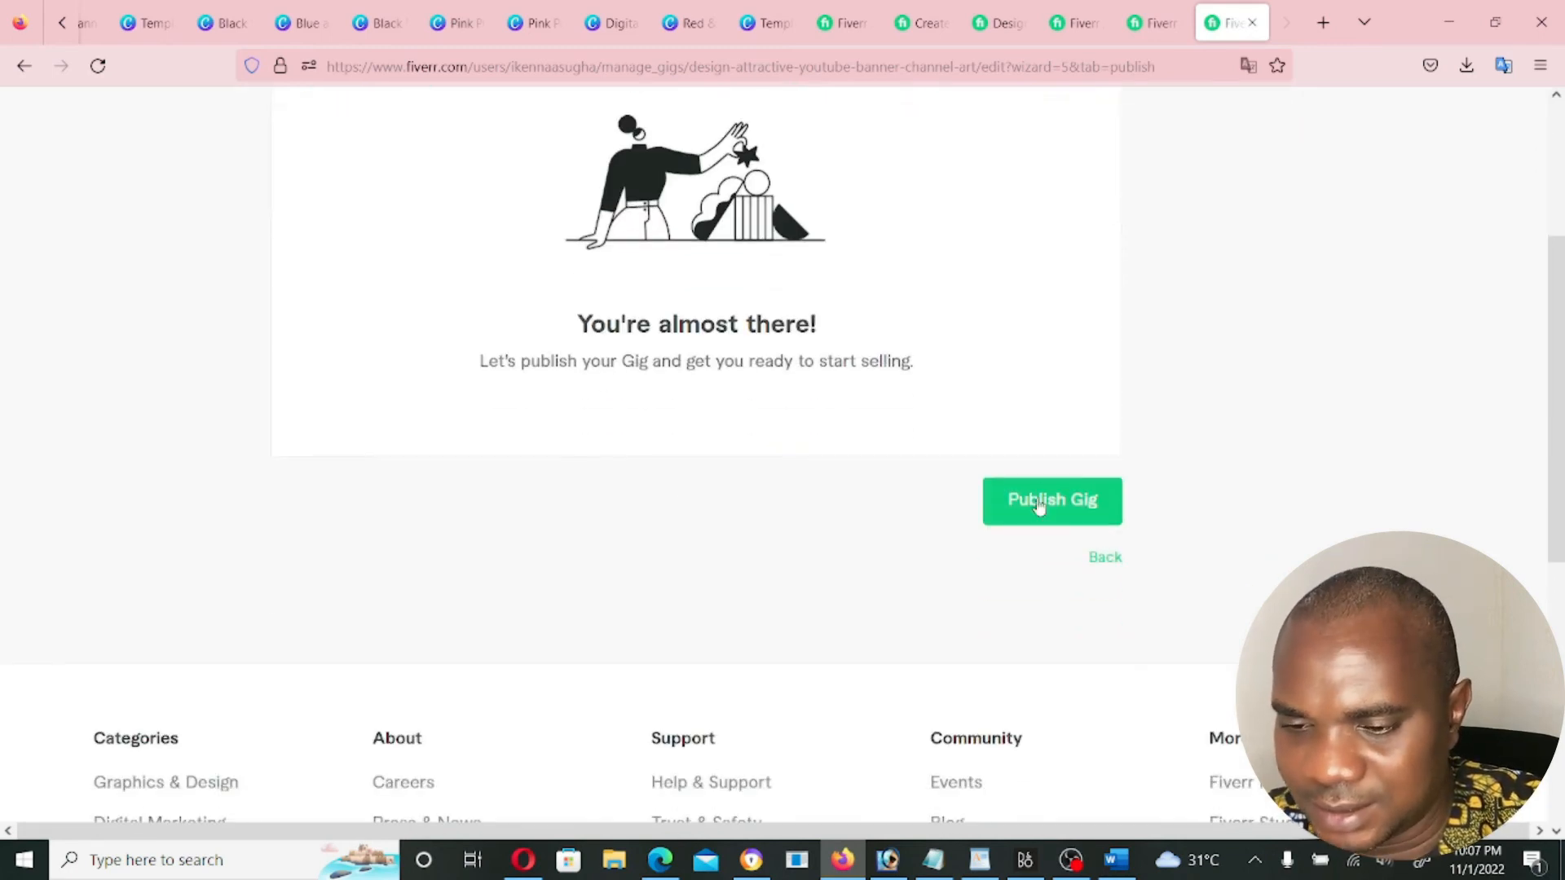
left_click(1040, 509)
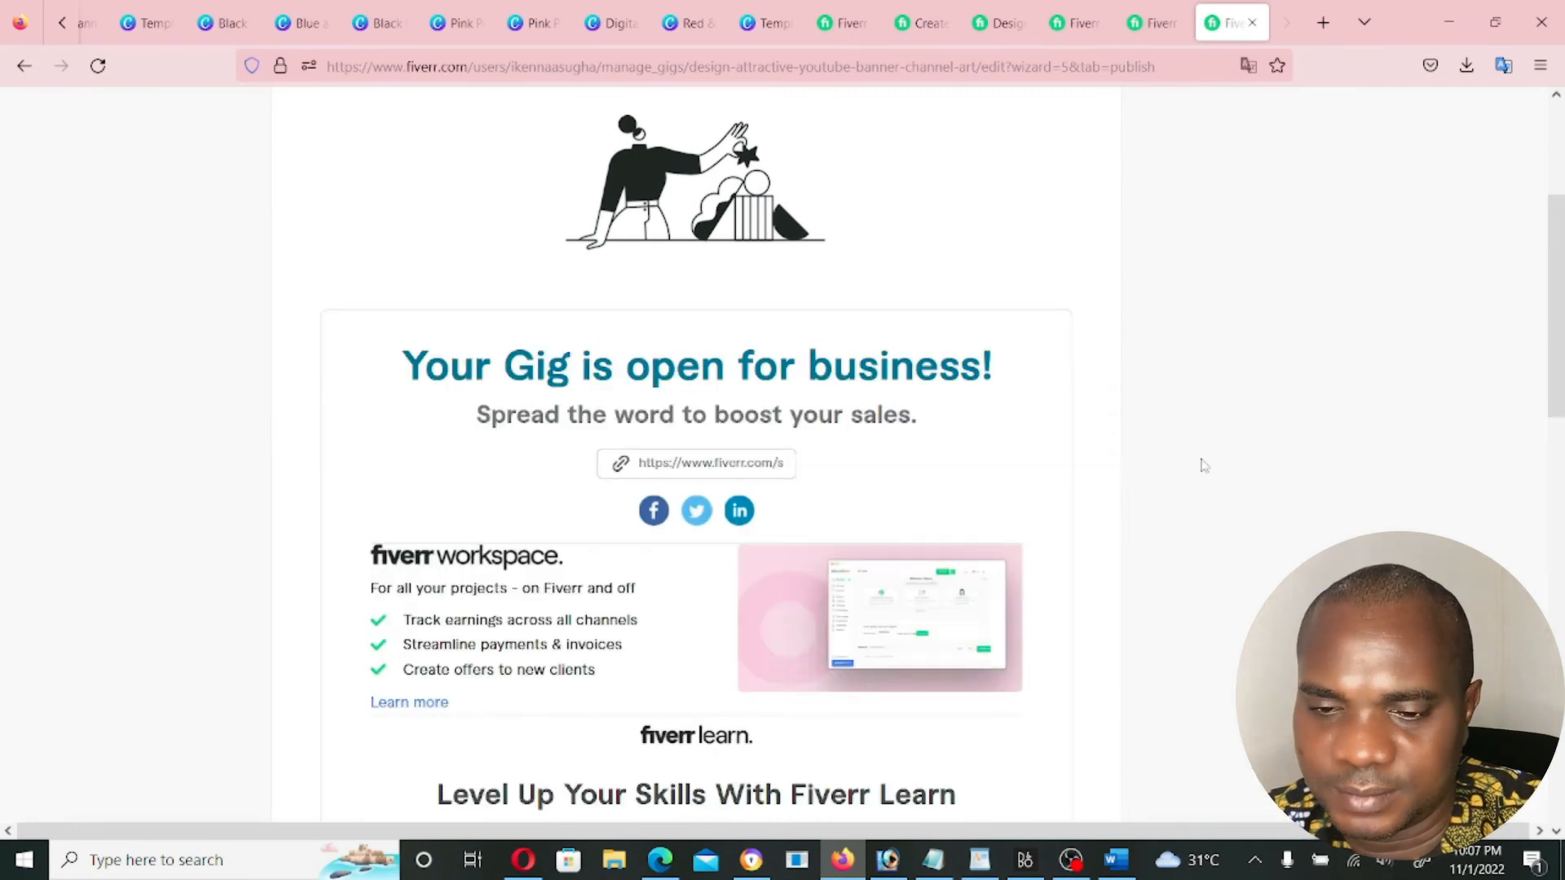
Share the published gig on LinkedIn and open the shared post for viewing
scroll(1204, 465, "down", 4)
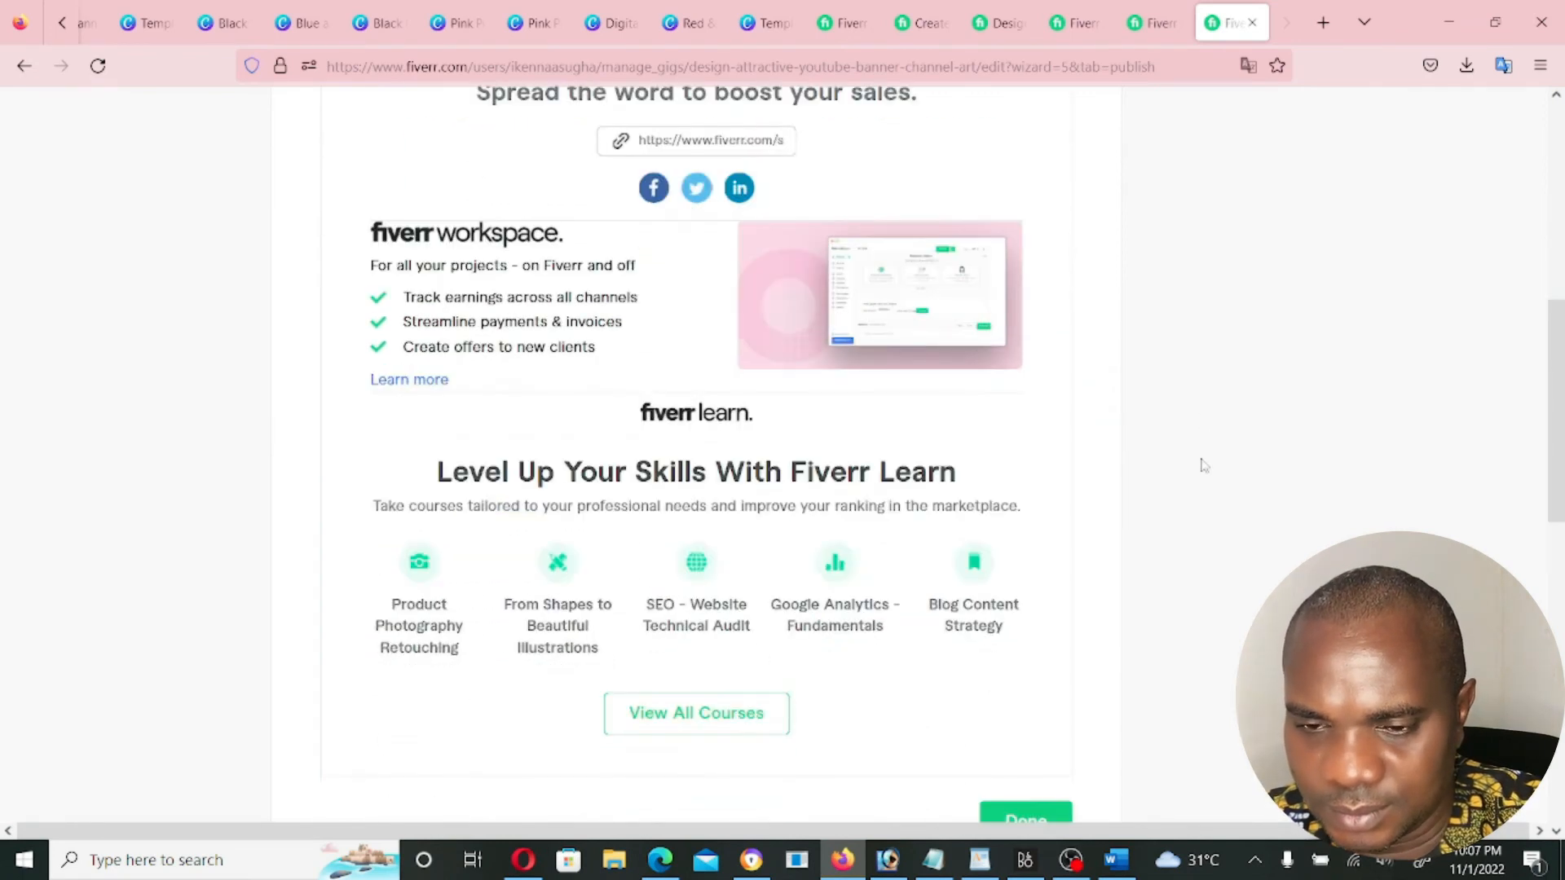
scroll(1202, 462, "down", 4)
scroll(1202, 461, "up", 8)
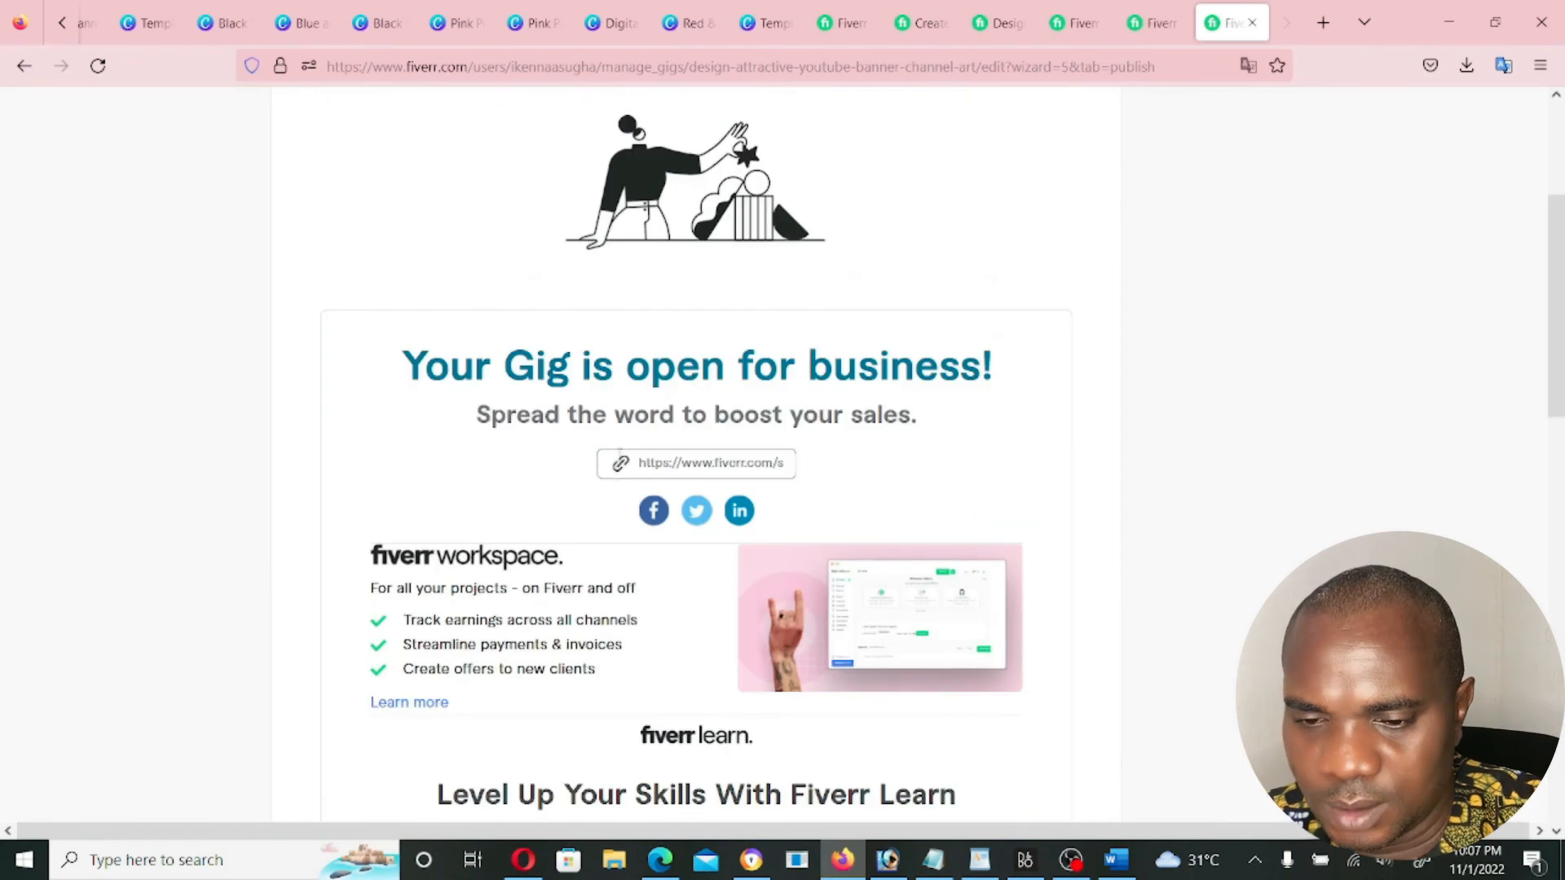
scroll(991, 402, "down", 1)
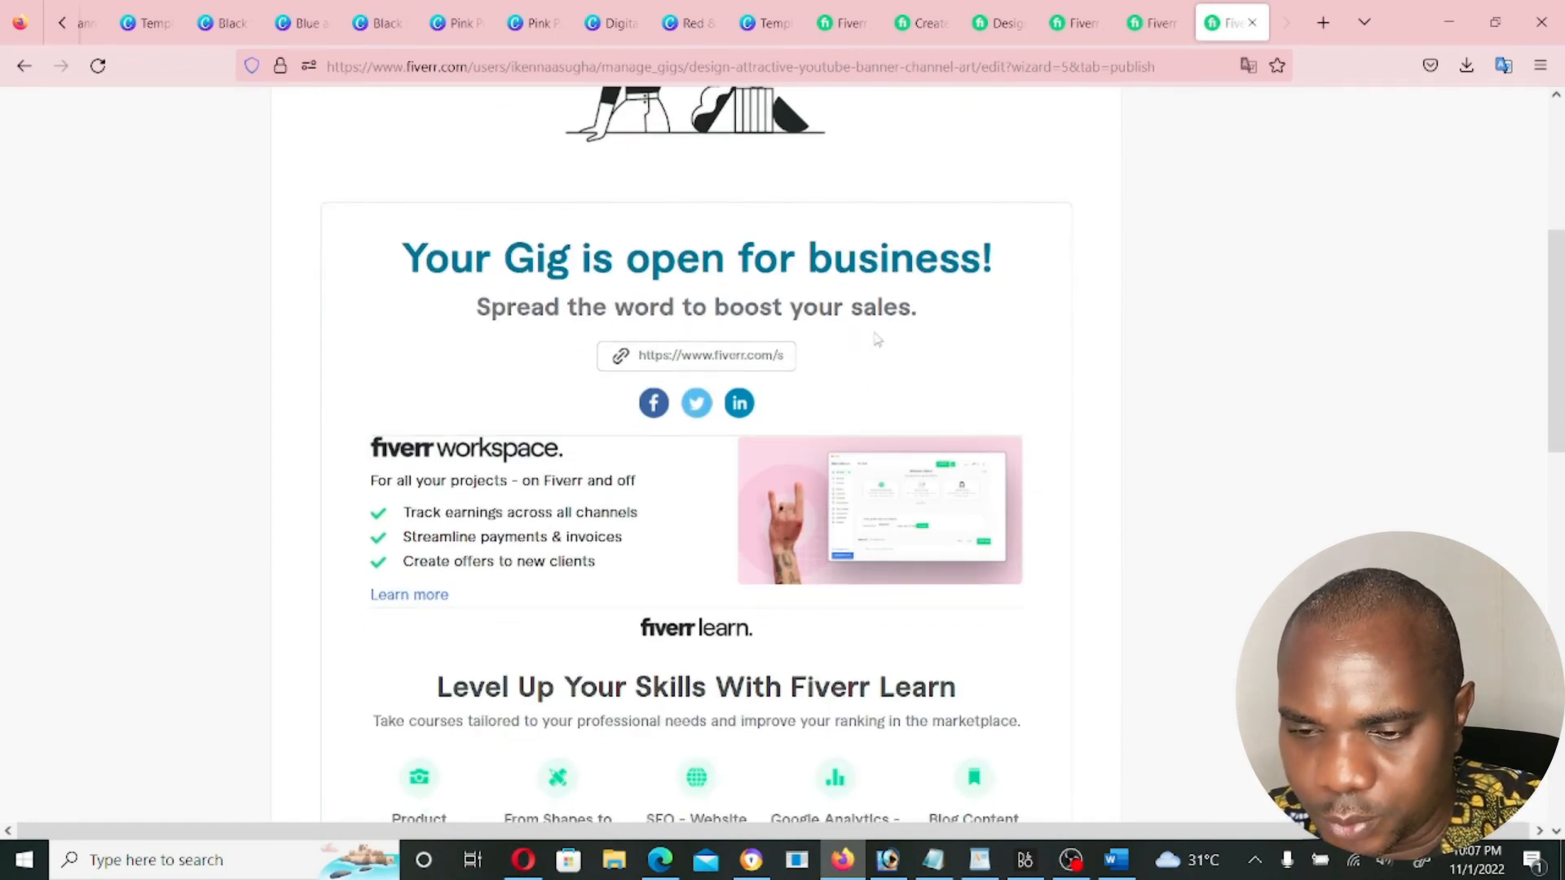
scroll(919, 333, "down", 2)
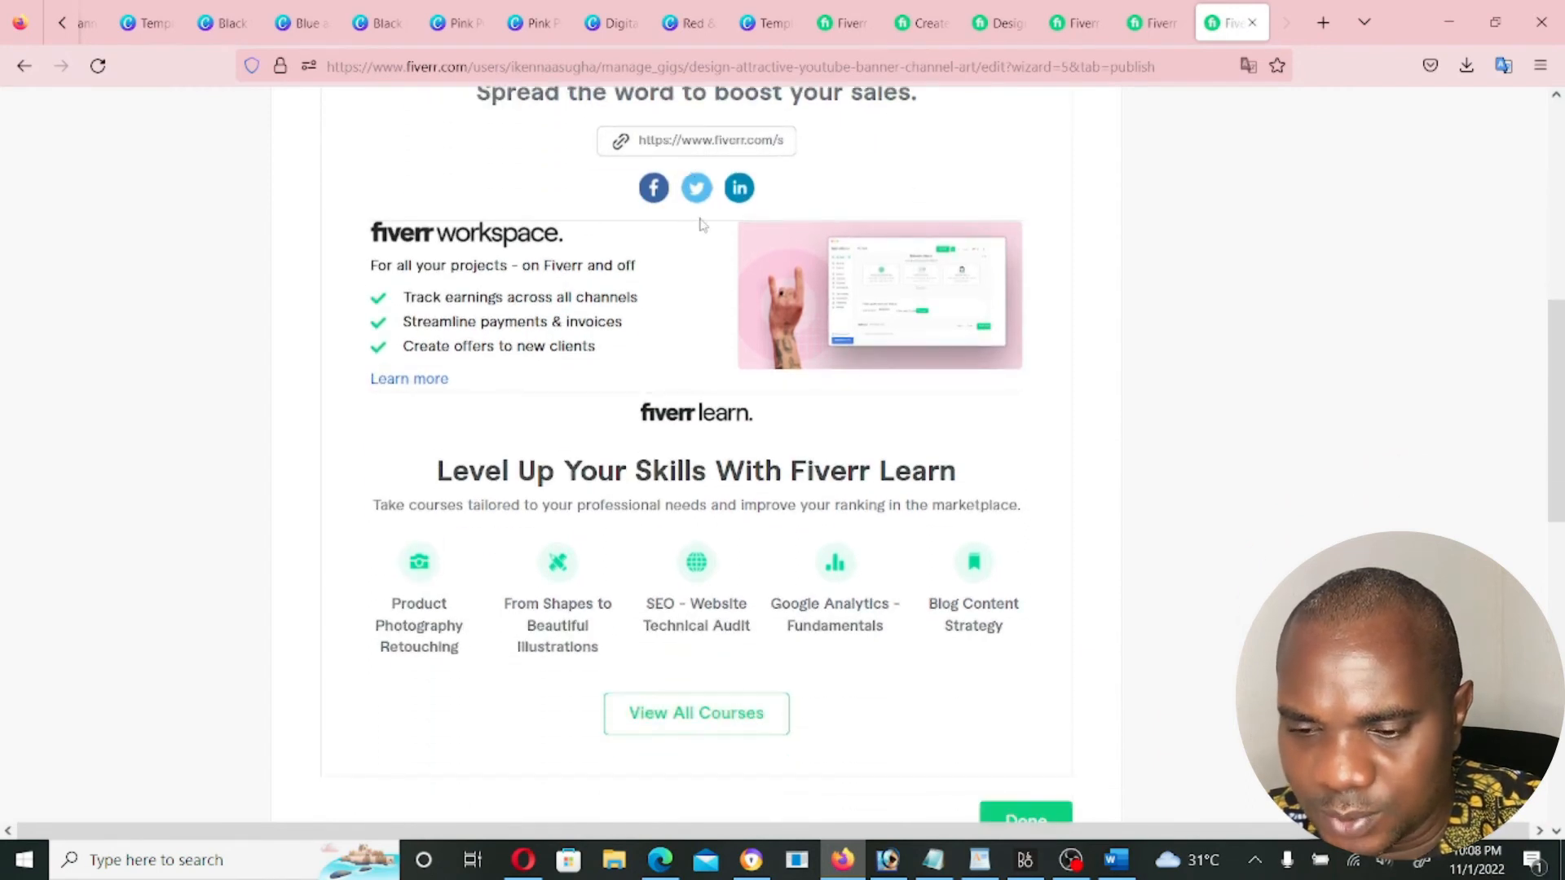
left_click(739, 190)
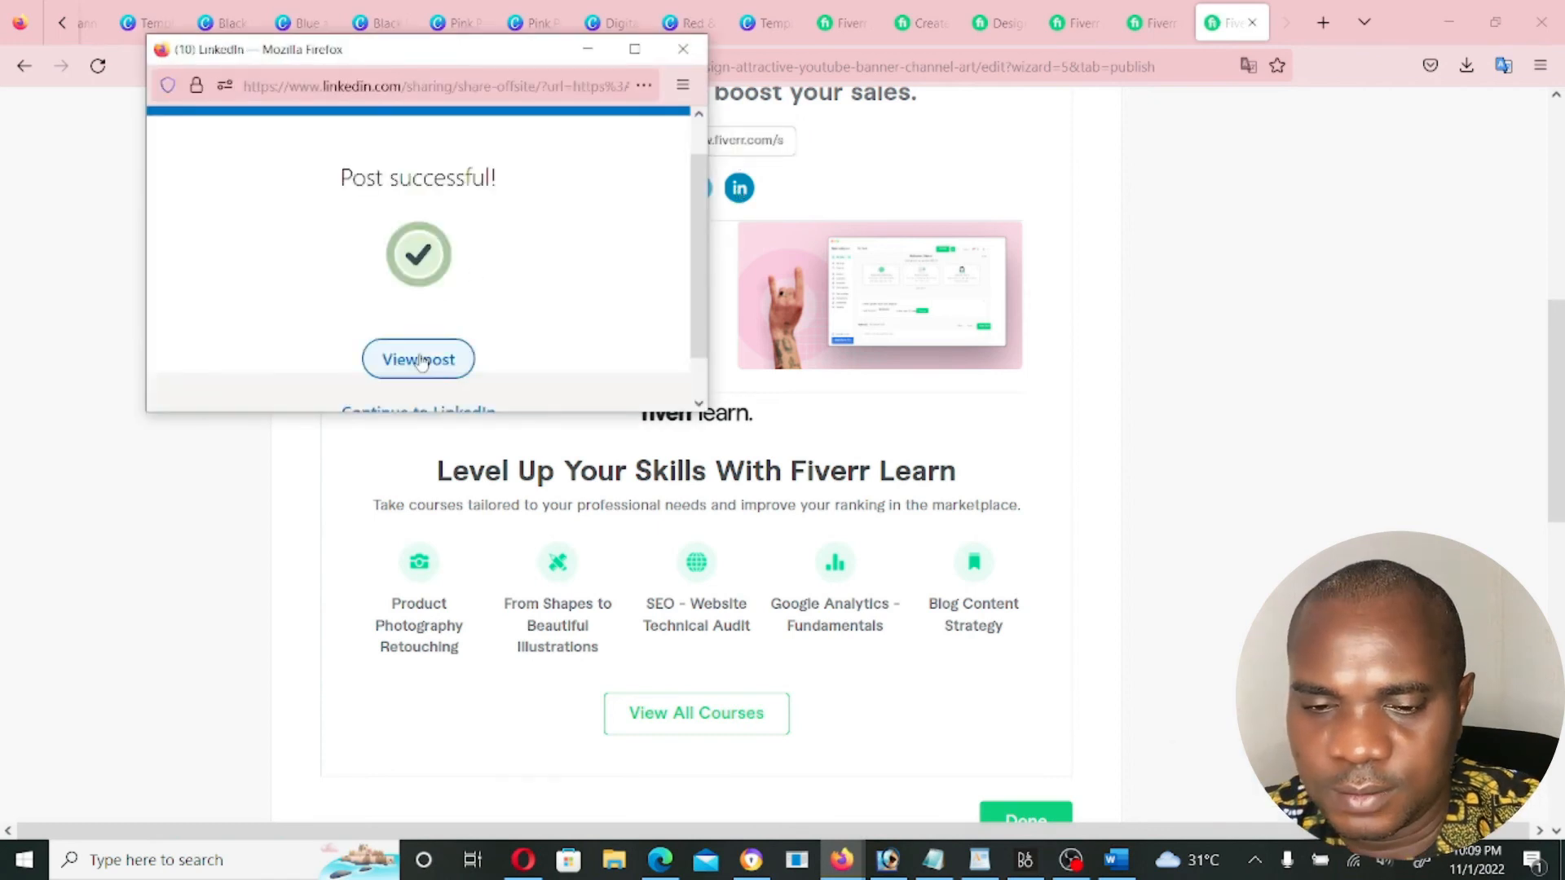
left_click(416, 357)
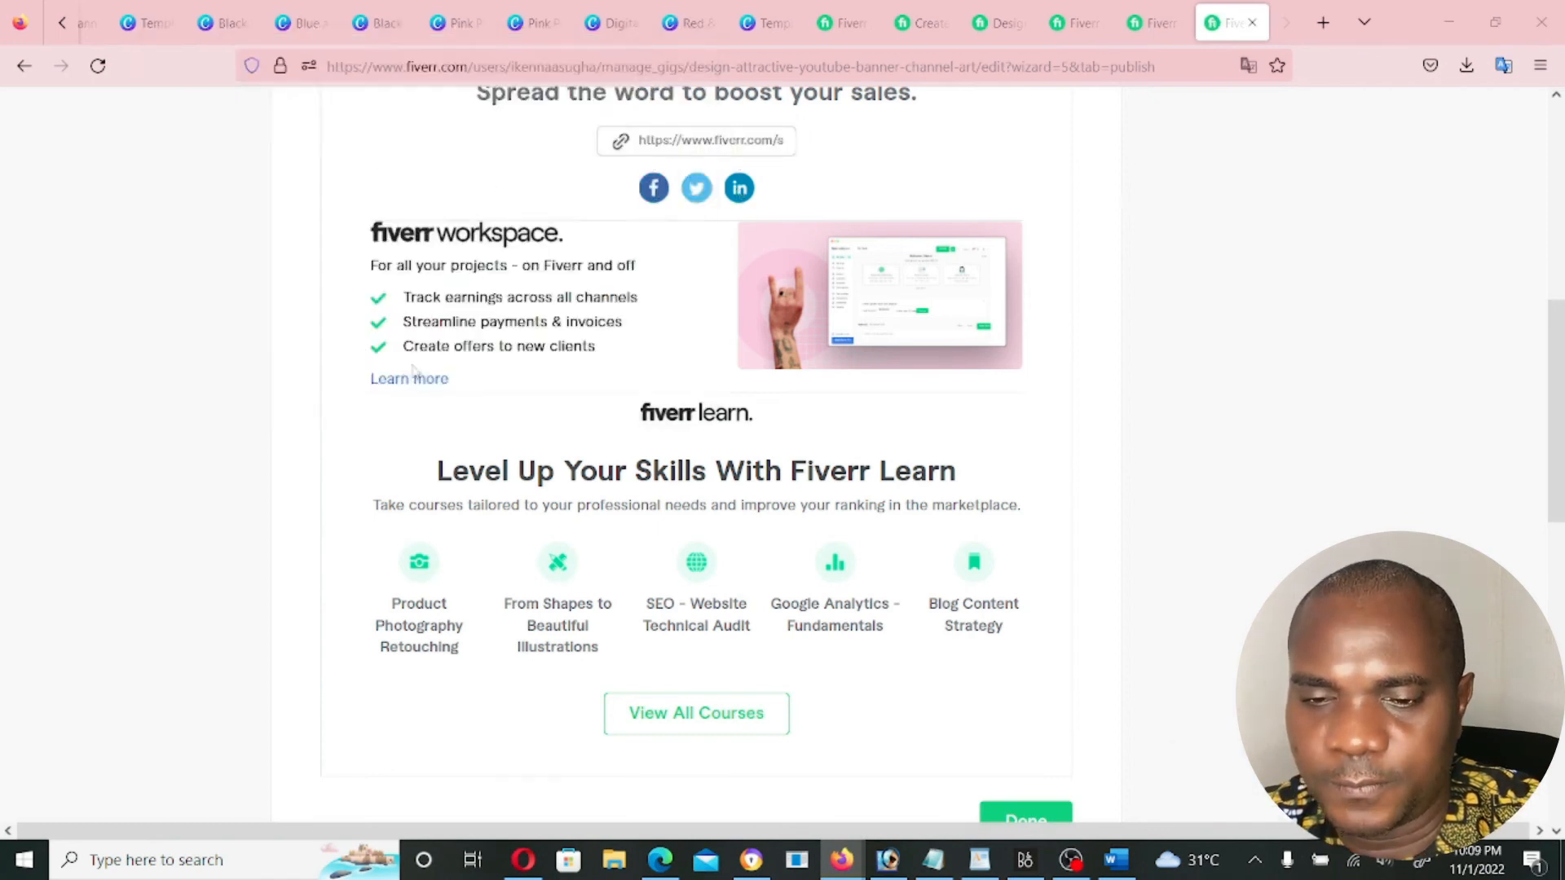